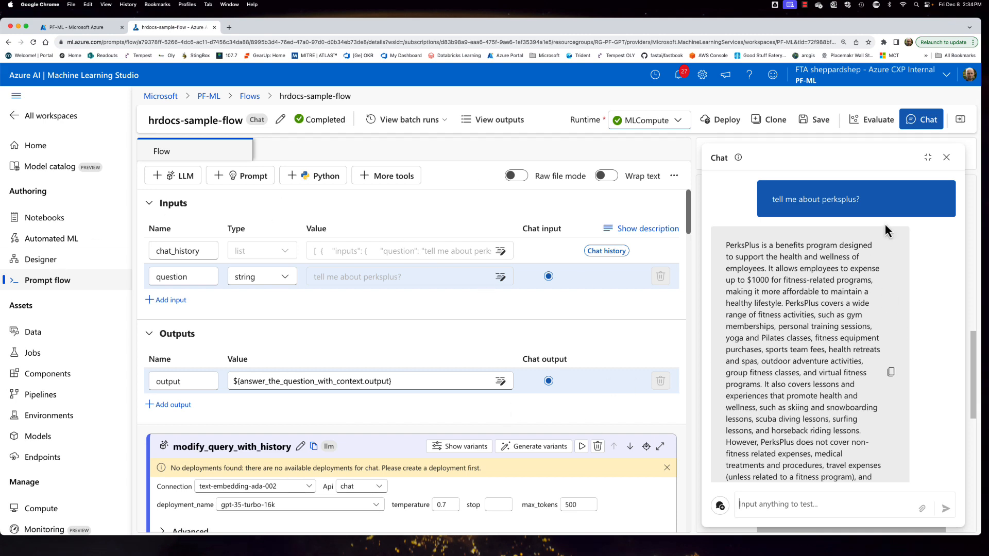
Step: Examine the hrdocs-sample-flow graph and read the chat answer to the perksplus question
click(946, 157)
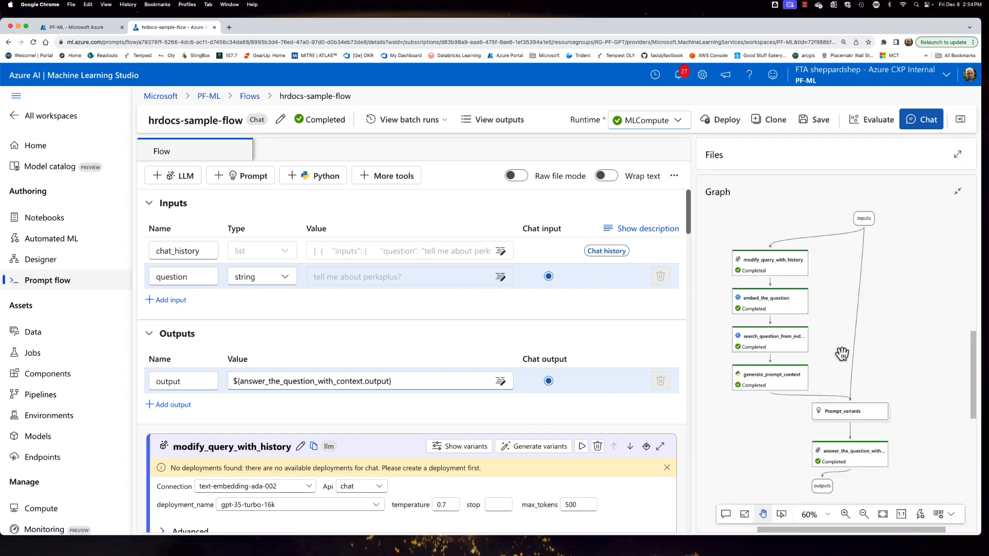
drag(842, 355, 844, 343)
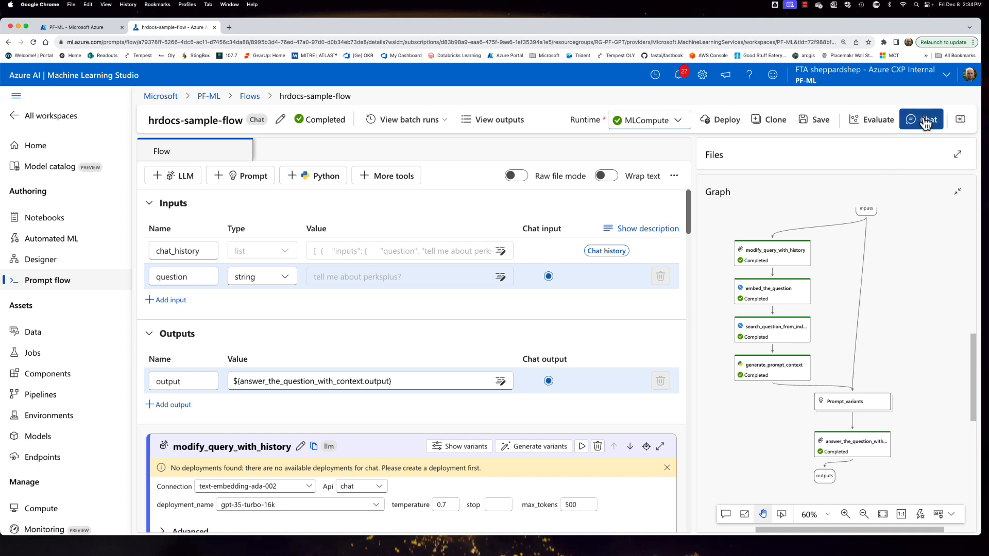
click(921, 119)
scroll(838, 307, up, 1)
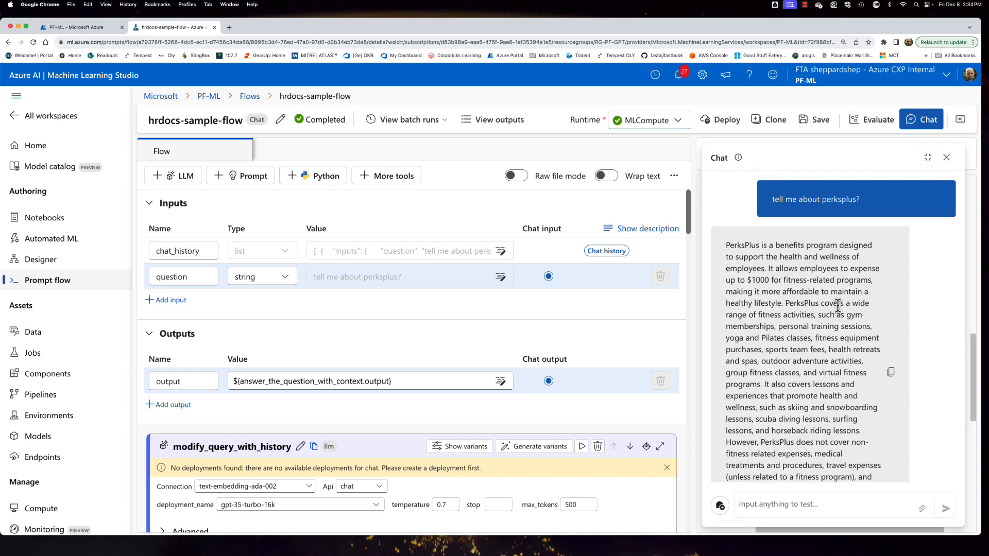
scroll(837, 304, down, 1)
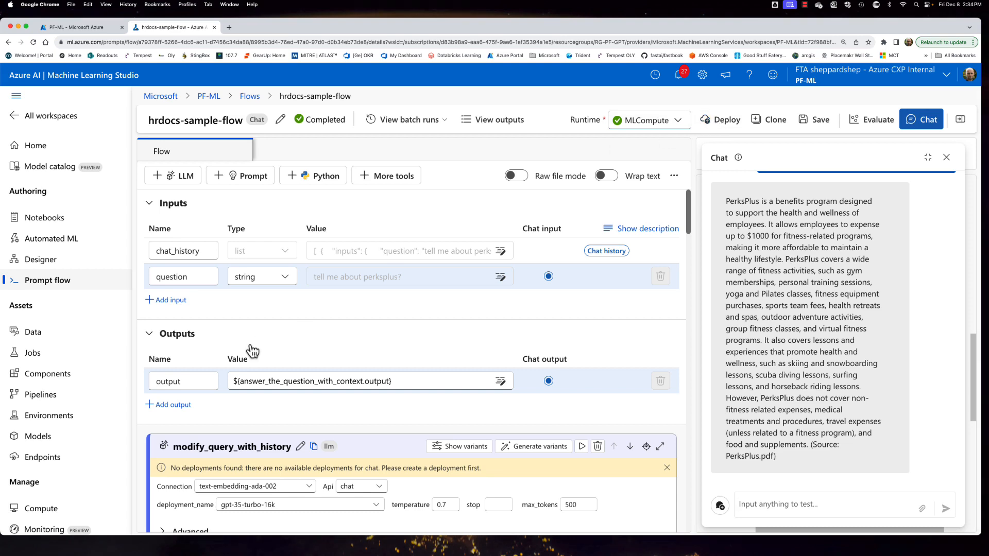
Step: Open the pf-ml-pbktm real-time endpoint and review its attributes and deployment details
click(42, 458)
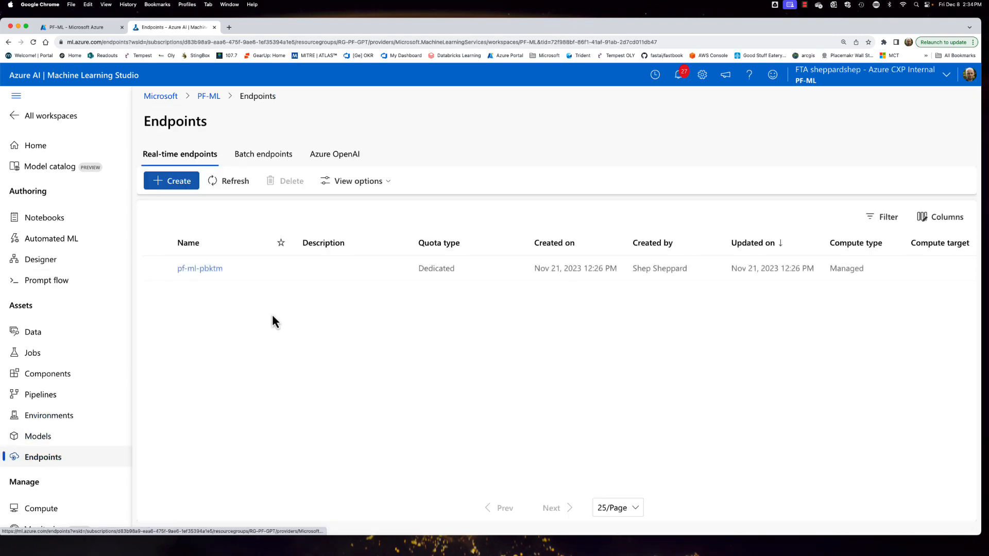
click(201, 270)
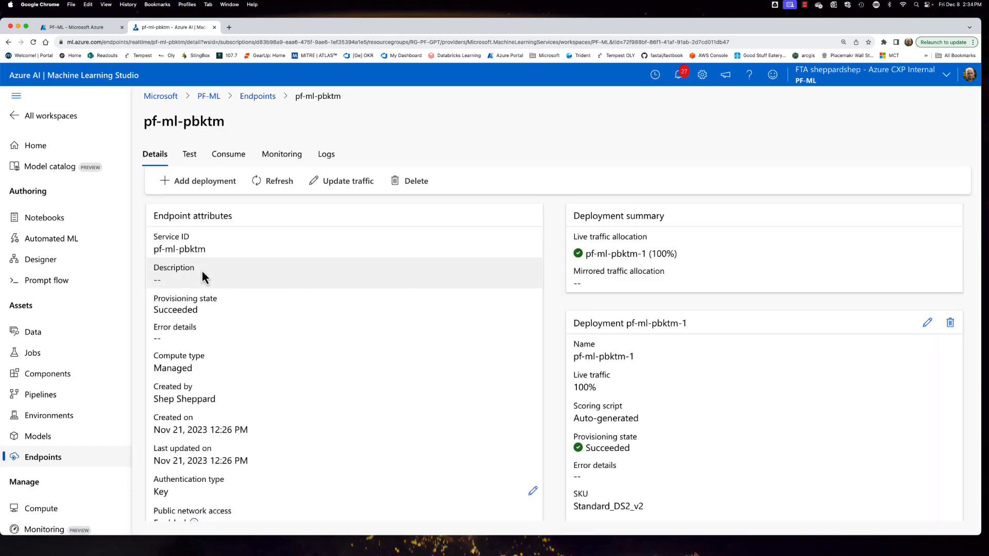
scroll(356, 354, down, 5)
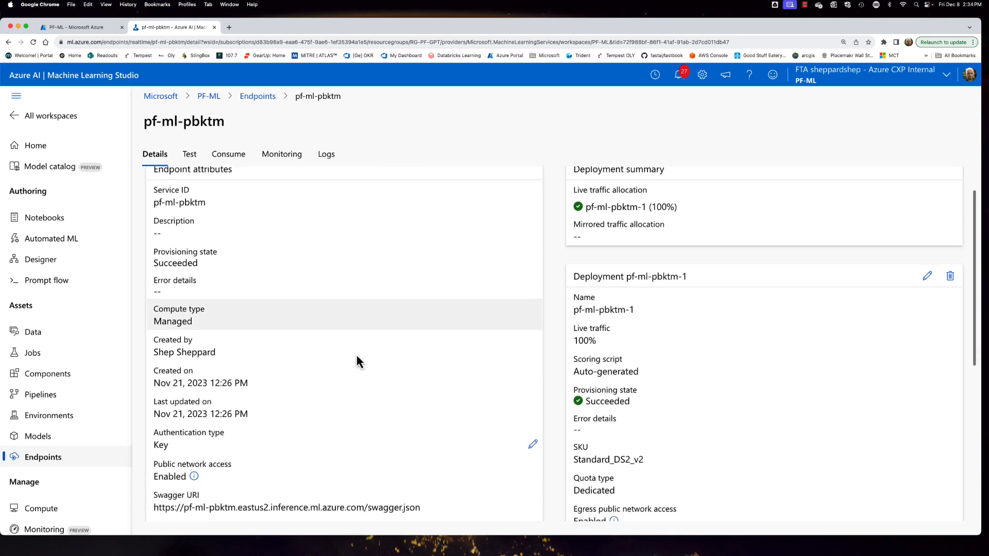
scroll(661, 459, down, 2)
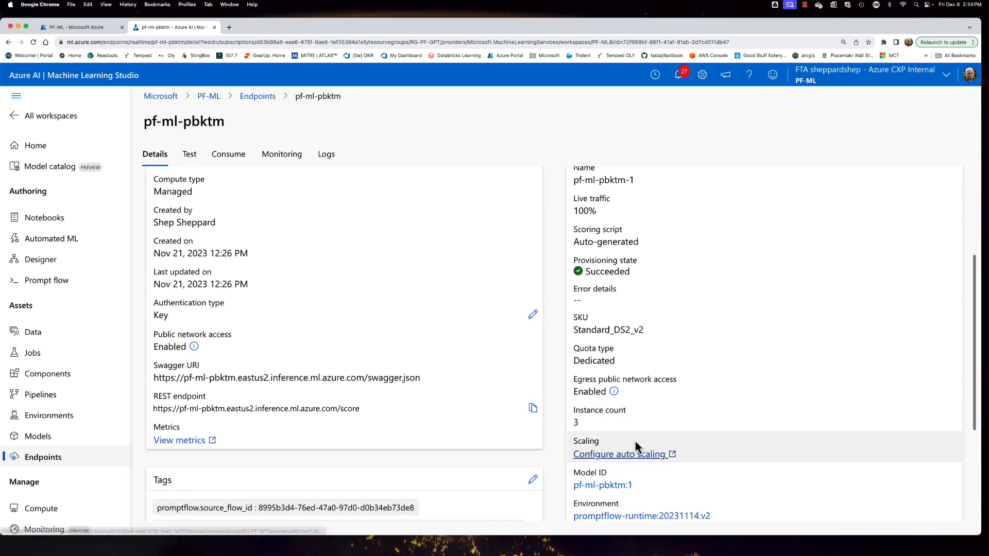
scroll(592, 419, down, 2)
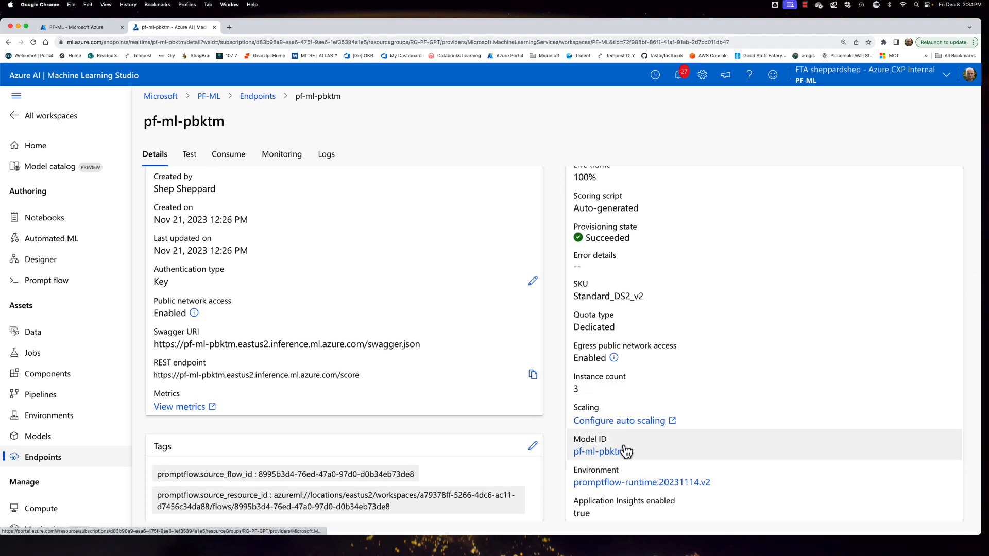
scroll(638, 430, down, 2)
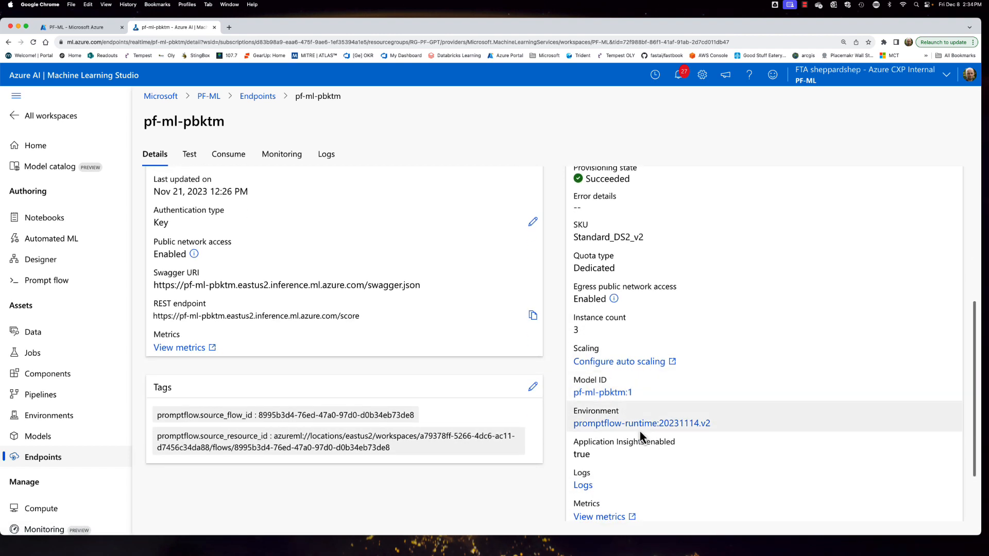
scroll(638, 431, up, 6)
scroll(639, 431, up, 3)
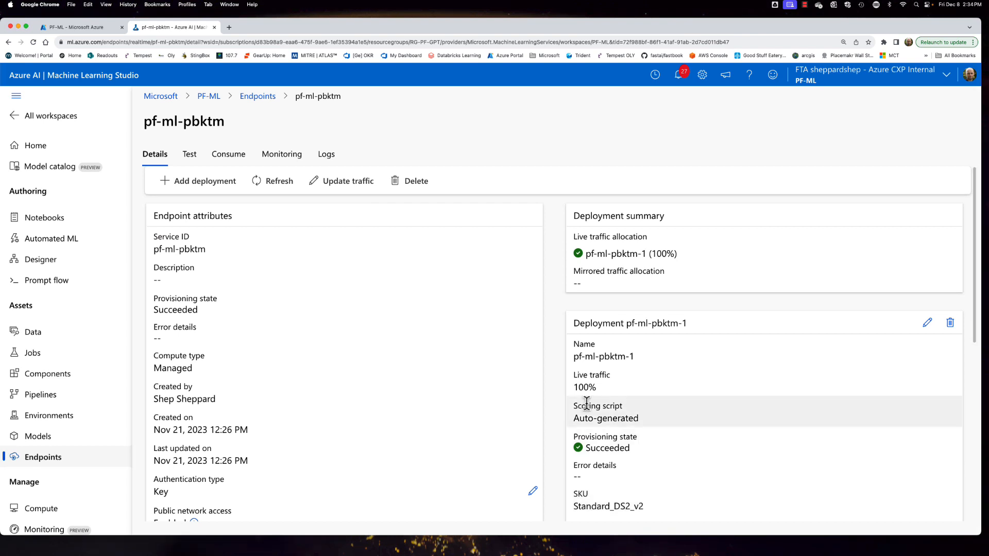
Step: Look over the endpoint's chat test page and its consumption info, including the REST endpoint, authentication and sample code
click(191, 154)
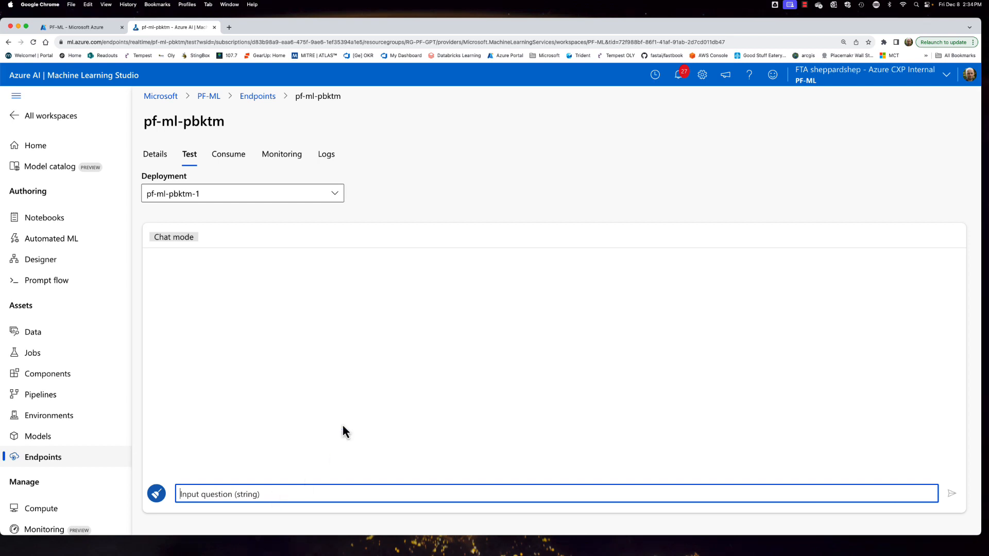
click(232, 163)
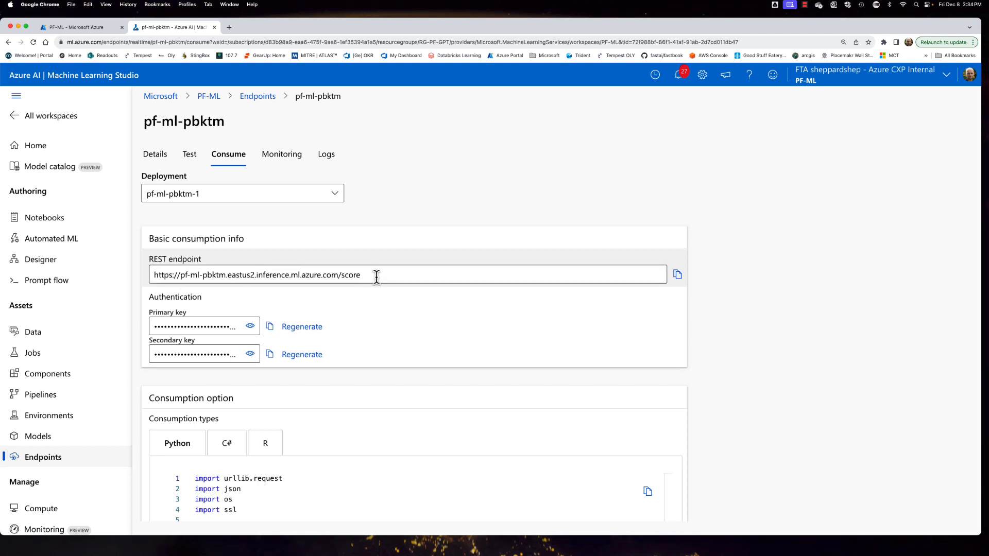
drag(372, 276, 146, 280)
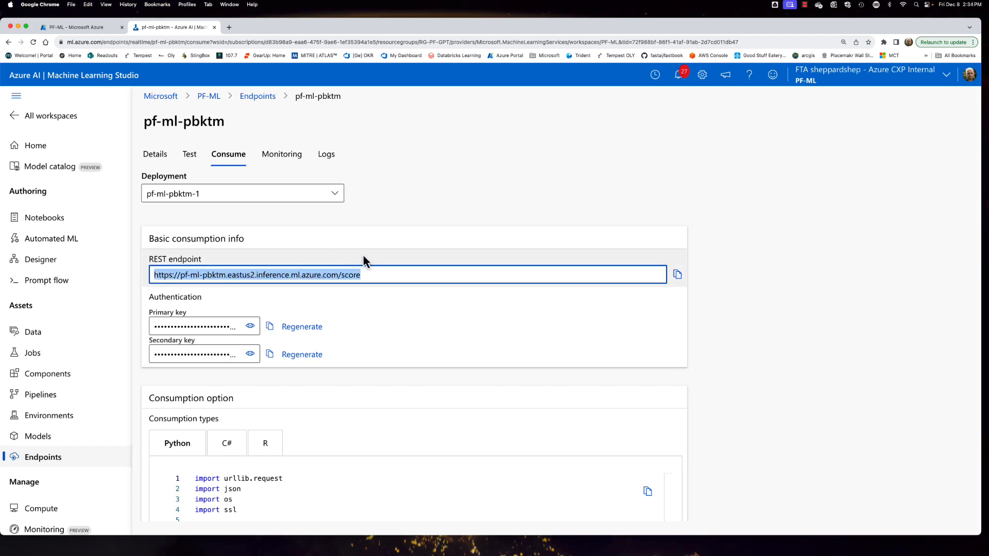
click(389, 277)
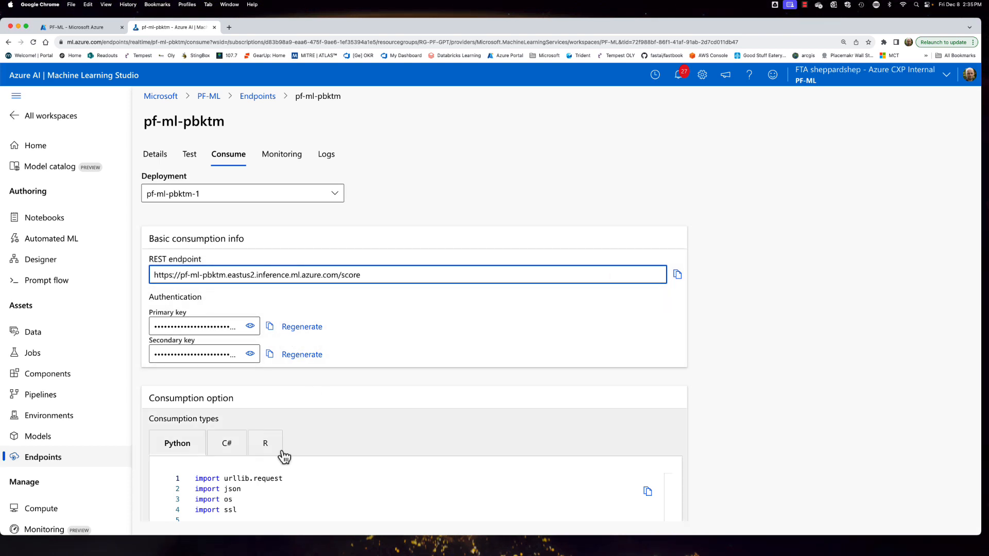
scroll(283, 455, down, 3)
scroll(274, 345, up, 3)
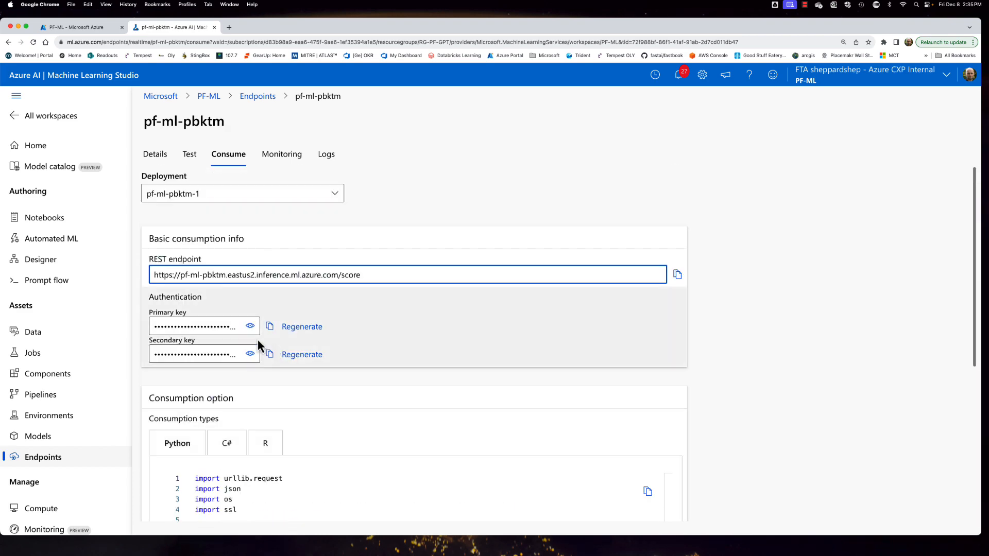
Step: Switch to the Azure portal, search the resources to create for "resource group" and start creating a Resource group
key(ctrl+Right)
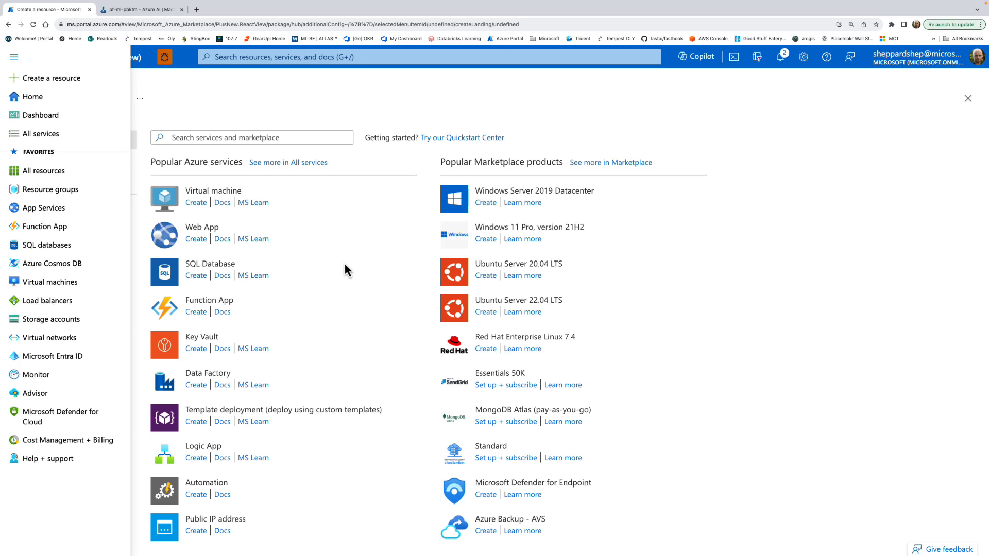
click(72, 80)
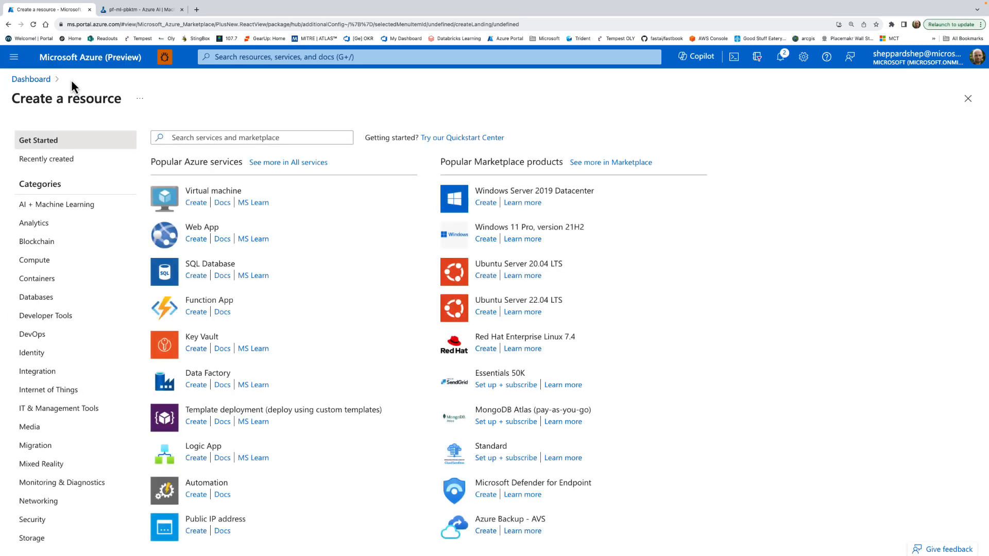
click(286, 132)
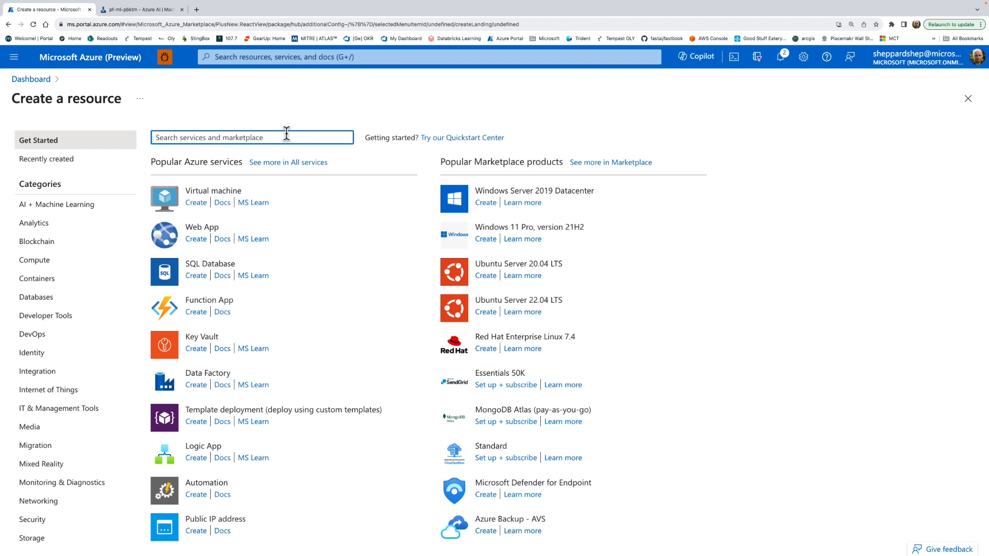
text(resourc)
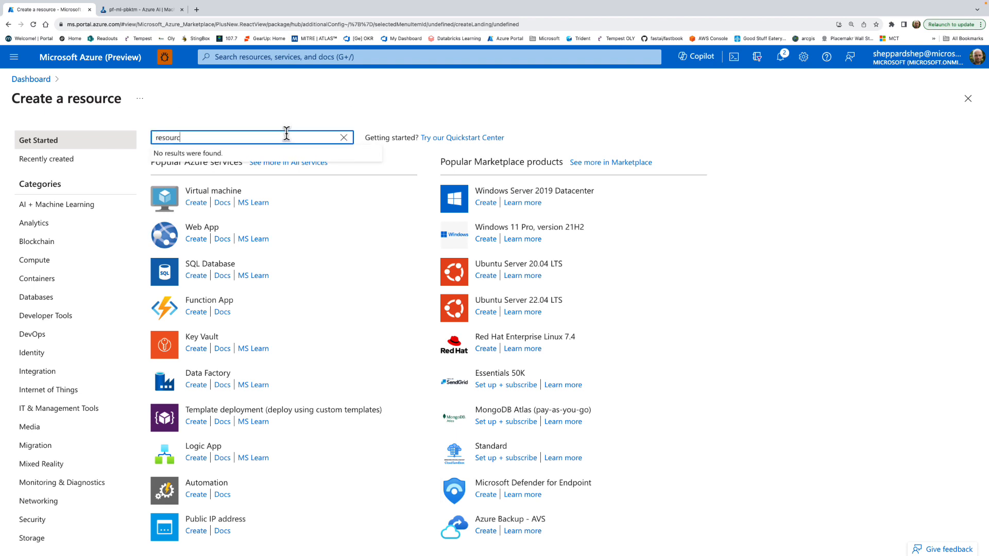
text(e group)
key(Return)
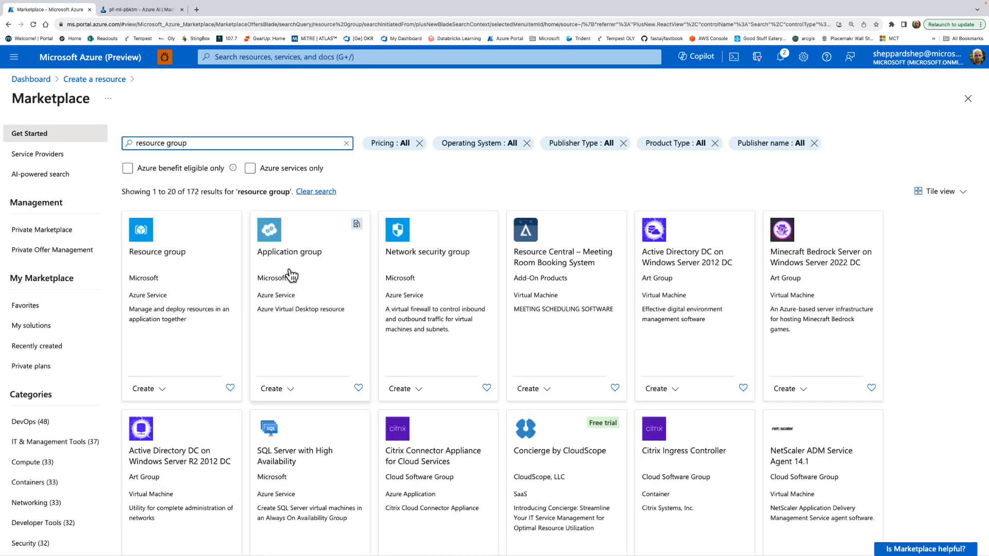
click(153, 390)
click(160, 406)
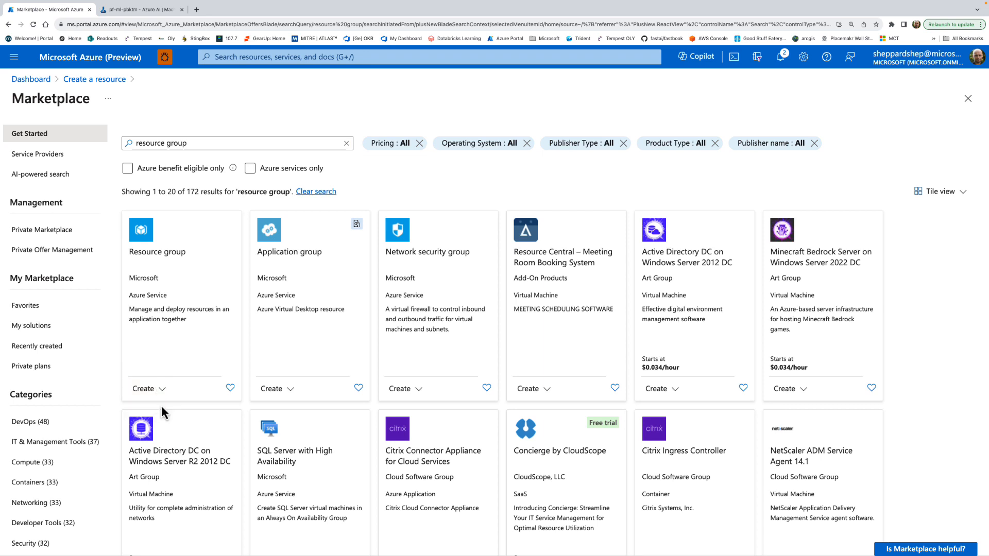
Step: Name the resource group RG-Prompt, keep the East US region and no tags, and create it
click(232, 247)
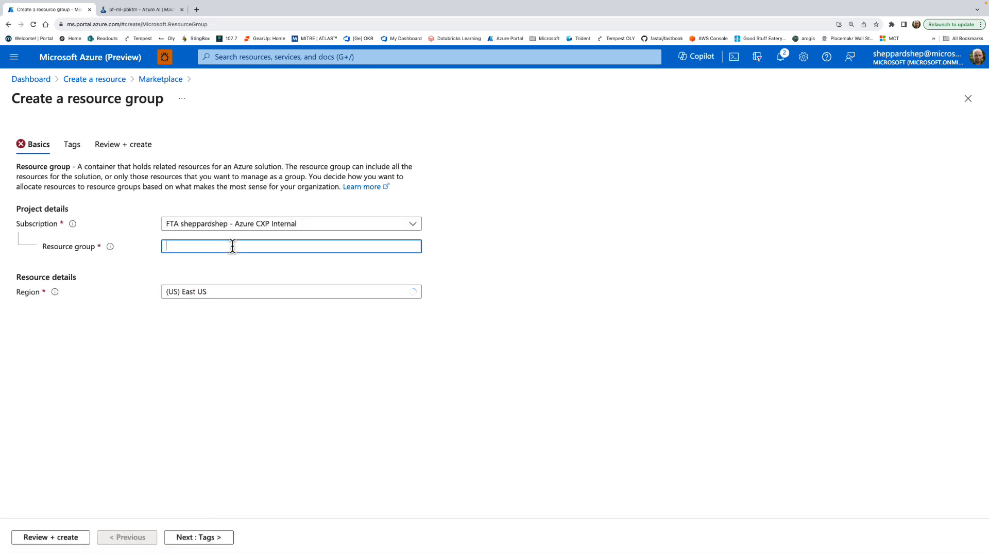
text(RG-Prompt)
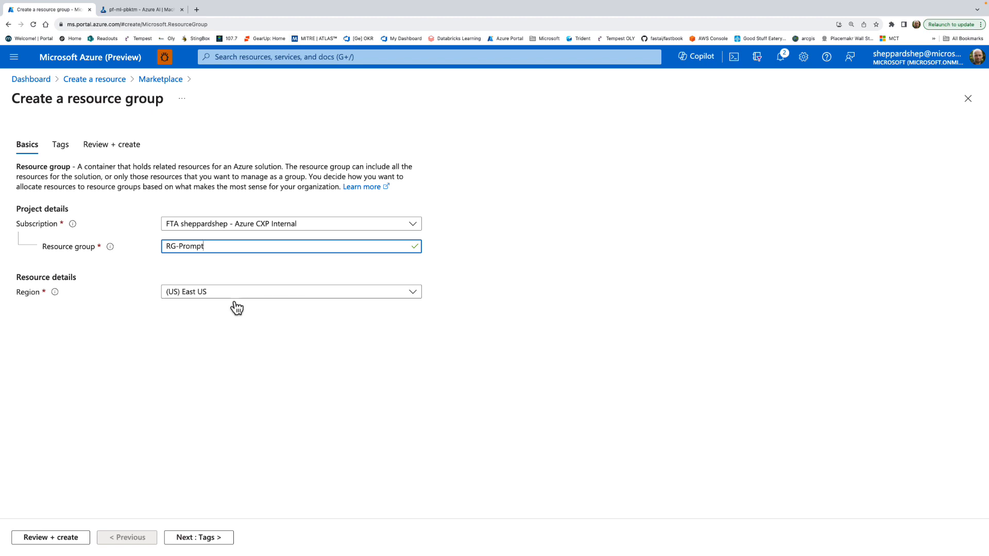
click(204, 545)
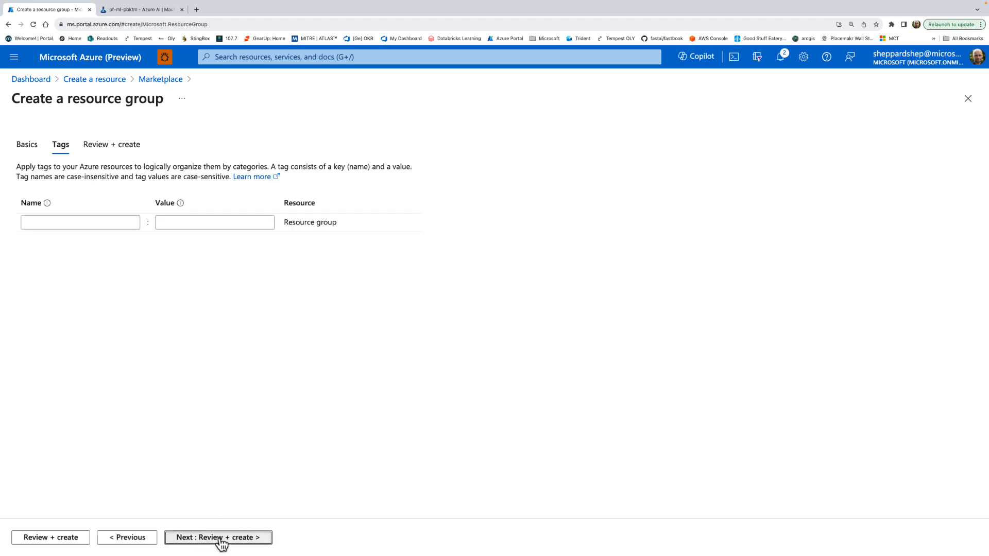
click(221, 539)
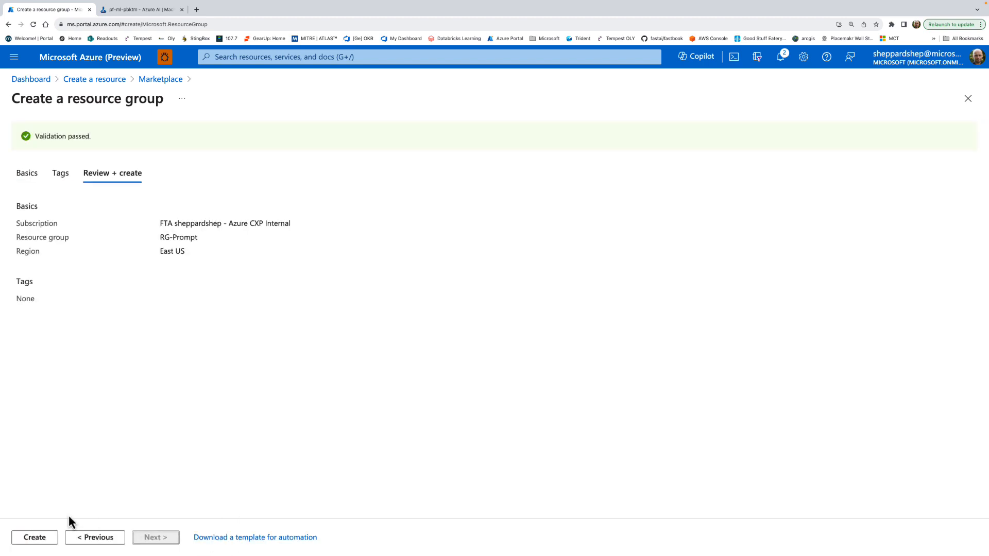
click(42, 539)
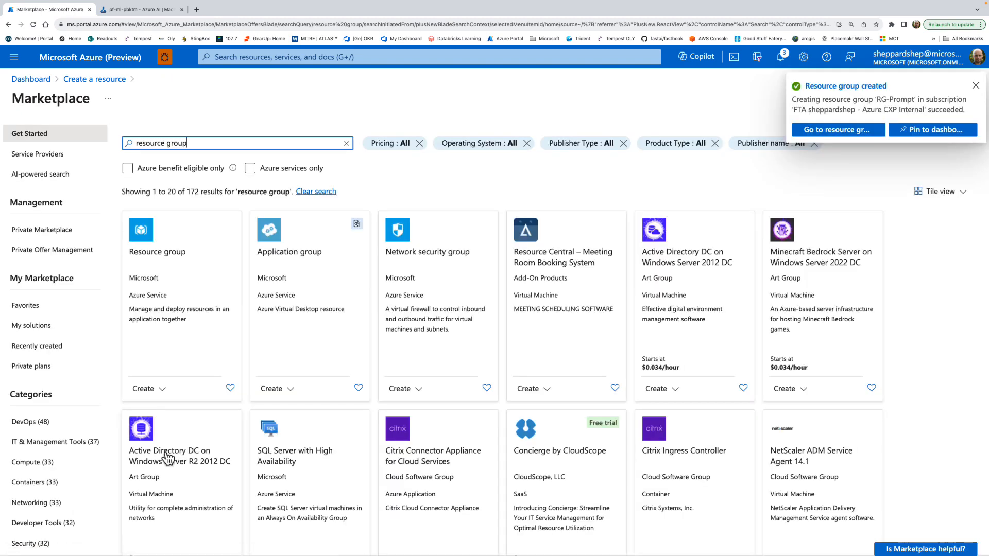
Step: From the new RG-Prompt resource group, search the Marketplace for "cognitive search" and start creating an Azure AI Search service
click(826, 132)
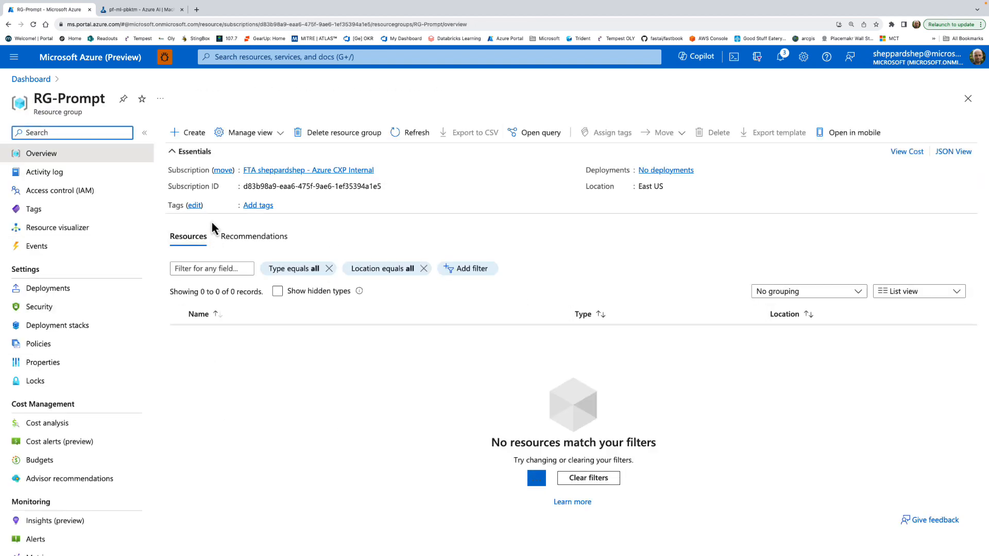
click(189, 138)
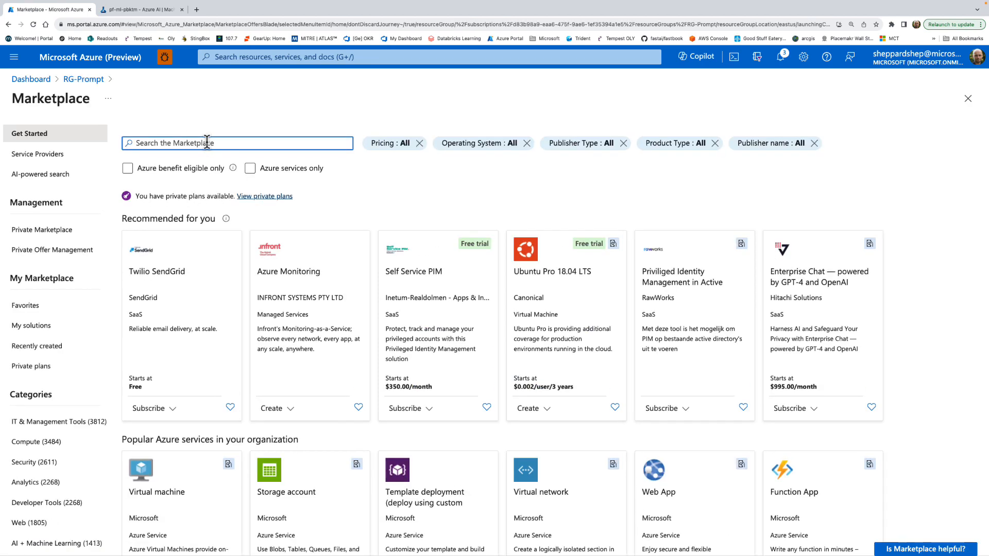
text(cogni)
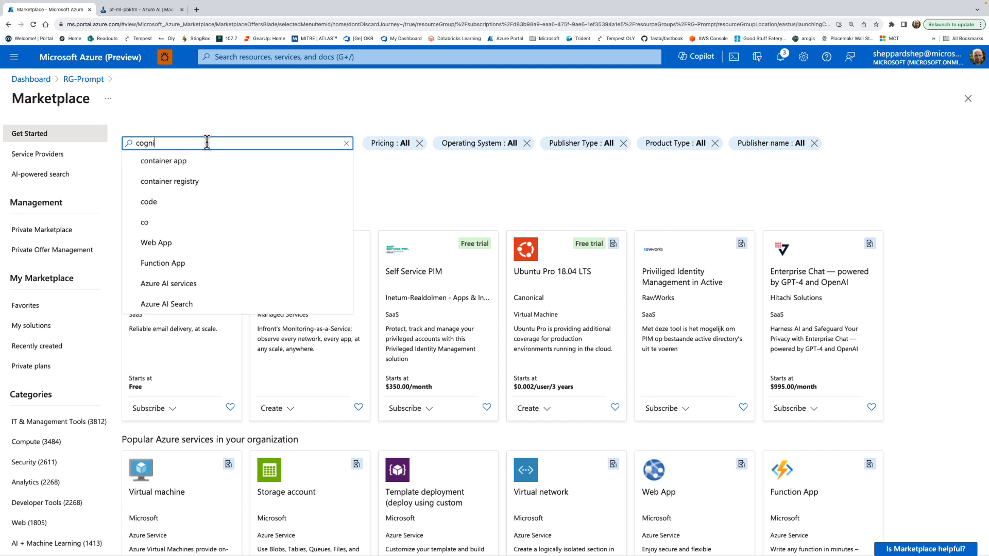
text(tive search)
click(199, 164)
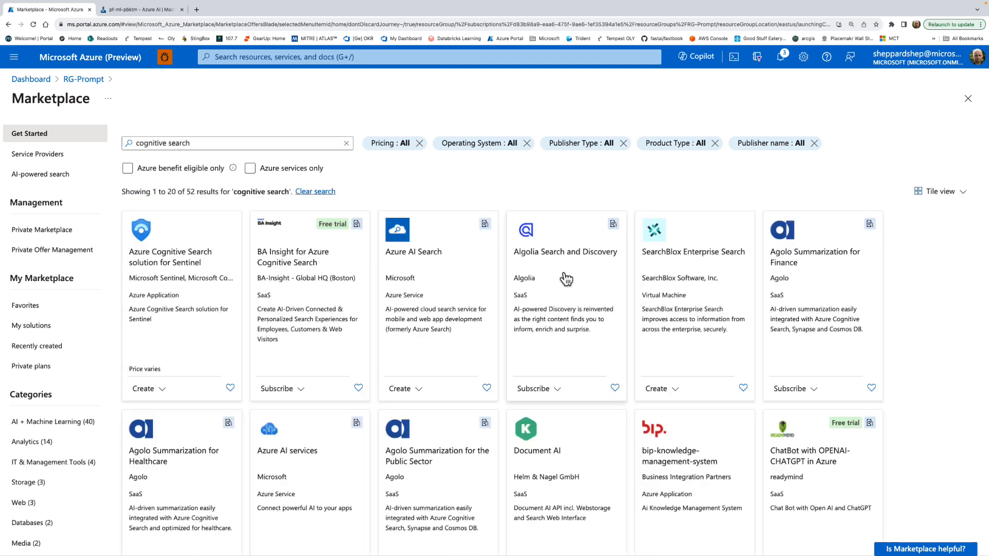
click(434, 282)
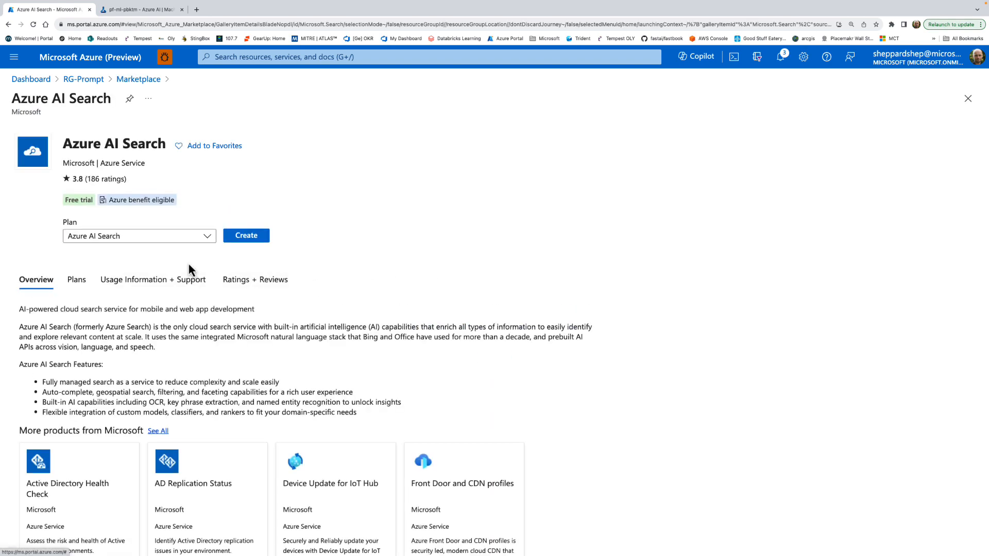
click(254, 235)
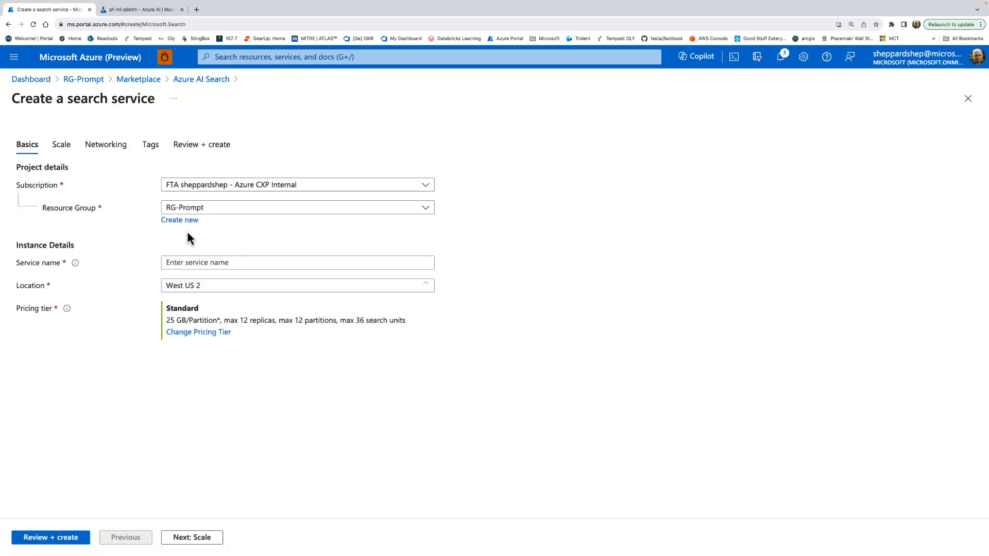
Step: Set the search service's location to East US and name the service search-shep
click(214, 287)
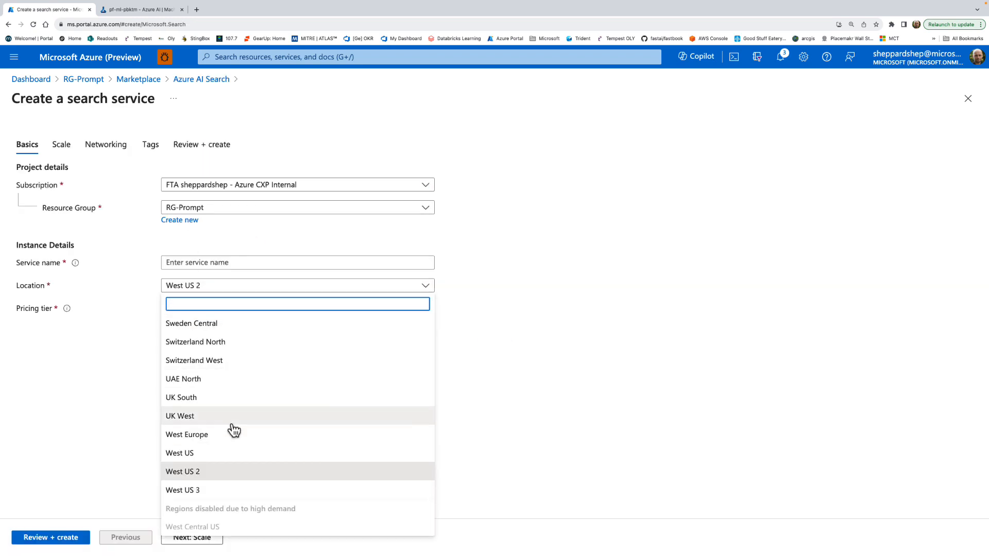
text(east)
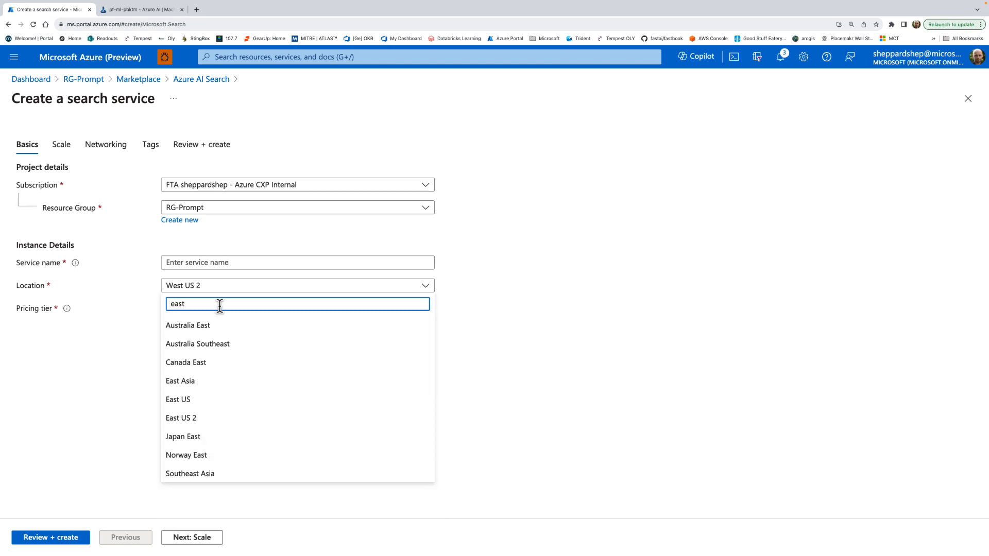
click(205, 401)
click(225, 263)
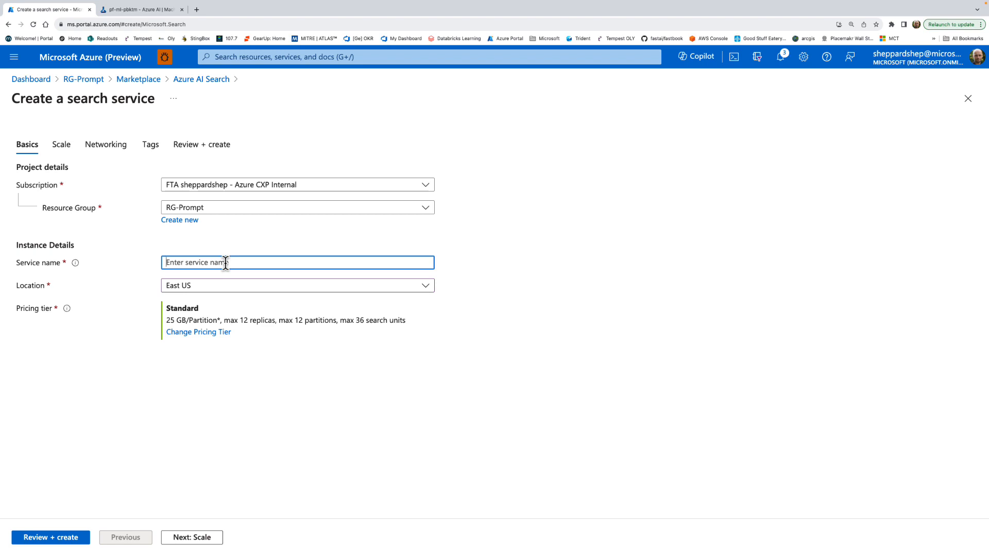
text(Search-)
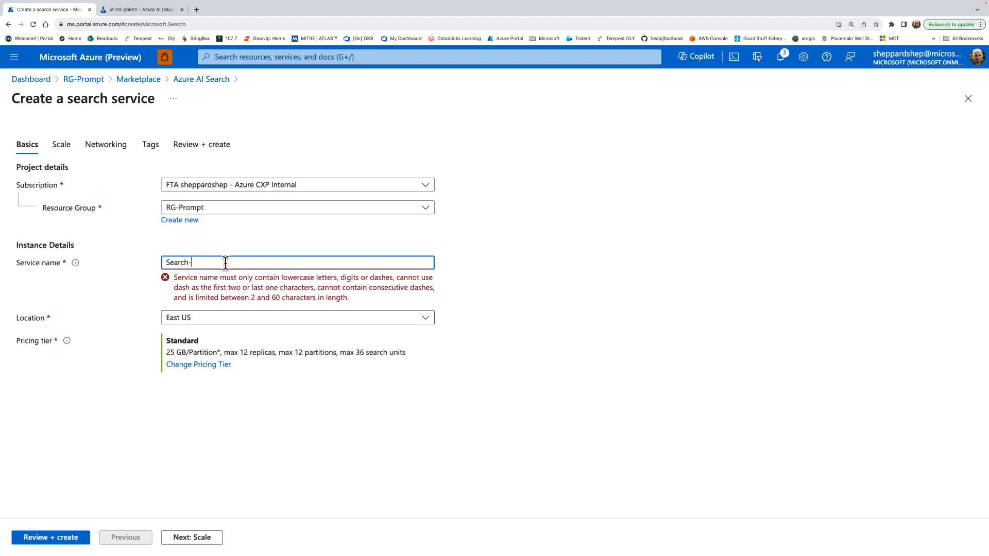
key(BackSpace)
text(s)
key(End)
text(shep)
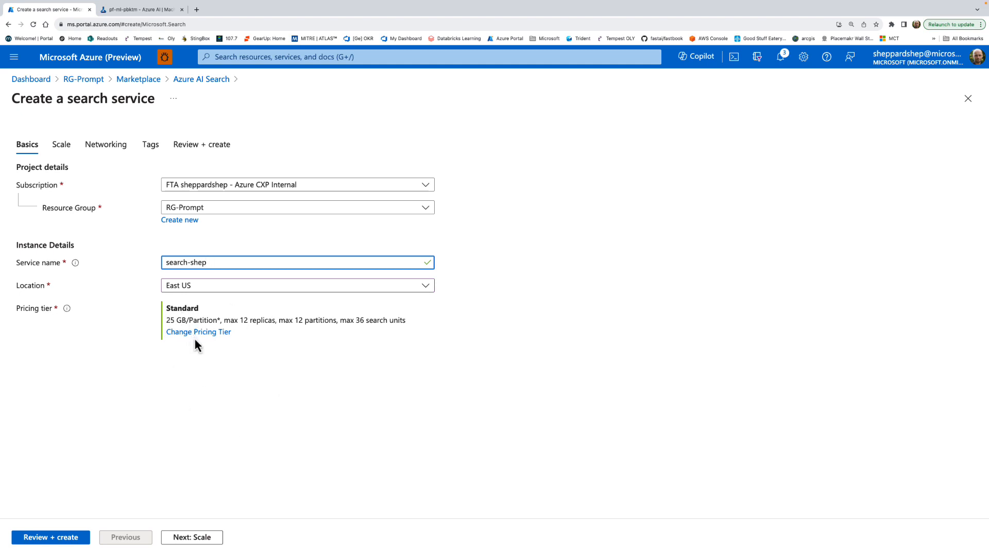
Step: Keep one replica, one partition, public endpoint connectivity and no tags for the search service, and create it
click(201, 540)
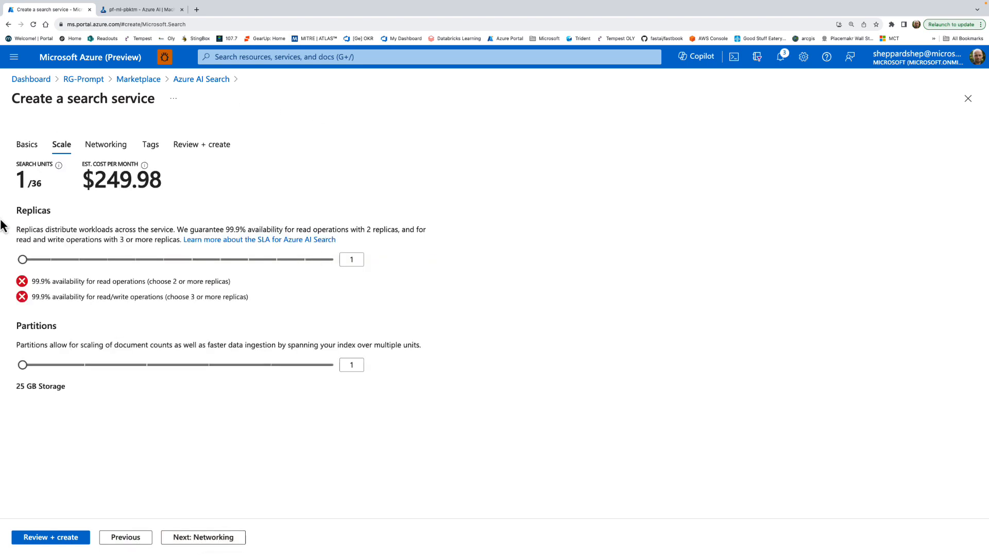
click(218, 542)
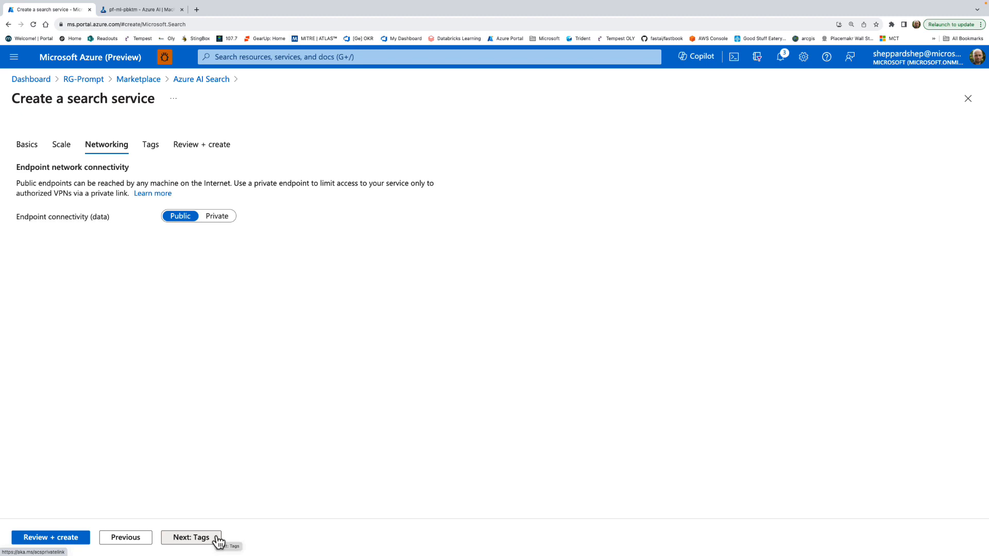
click(218, 541)
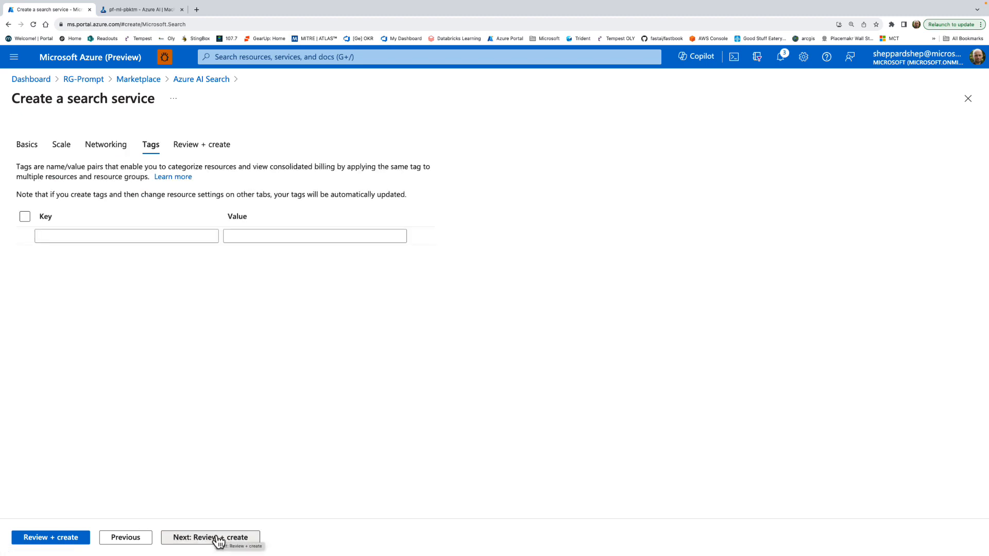
click(218, 540)
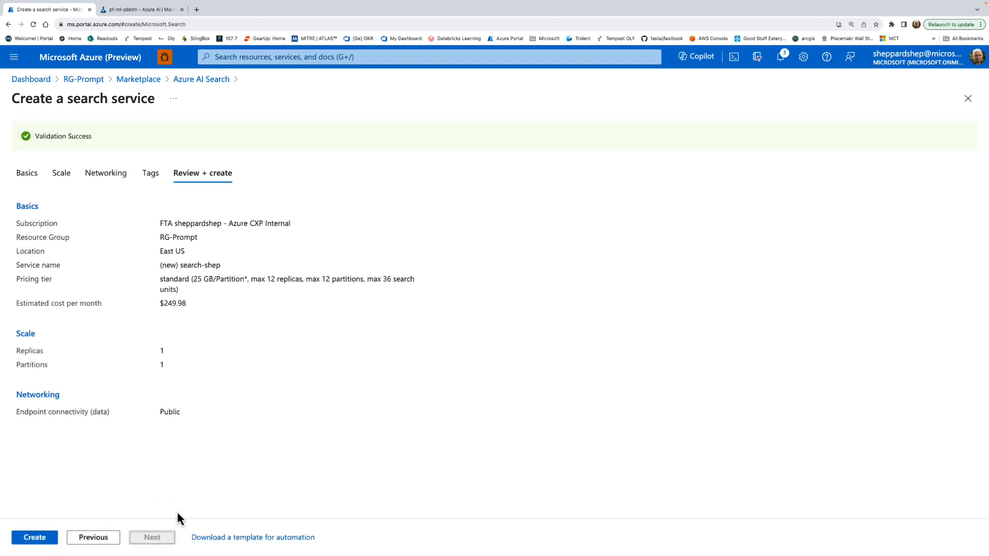
click(30, 538)
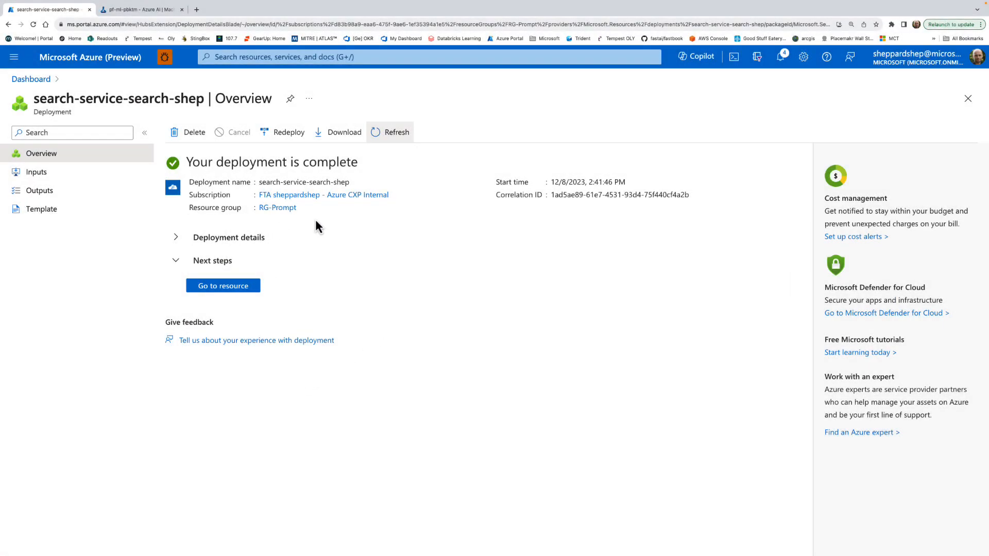
Step: From the RG-Prompt resource group, search the Marketplace for "azure machine learning" and start creating an Azure Machine Learning workspace
click(277, 208)
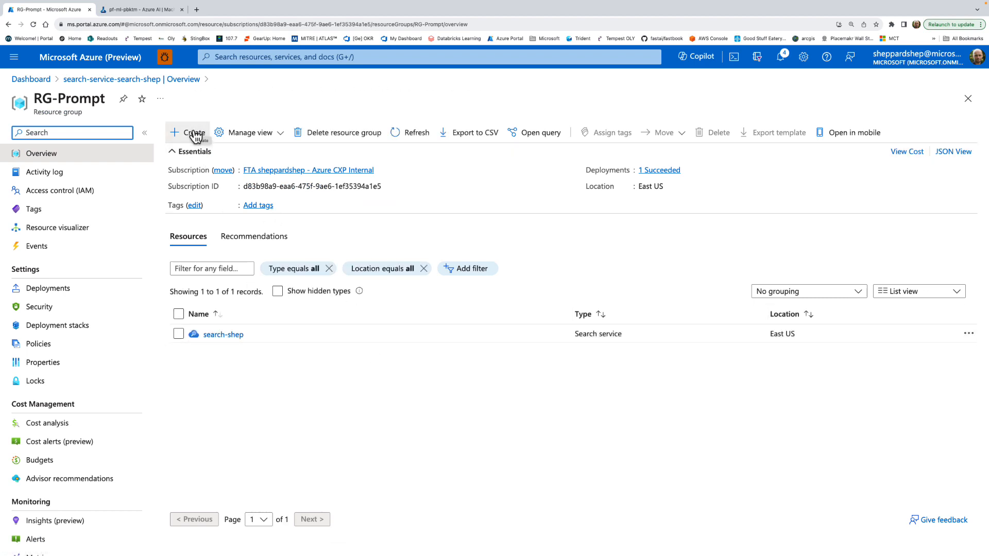
click(195, 135)
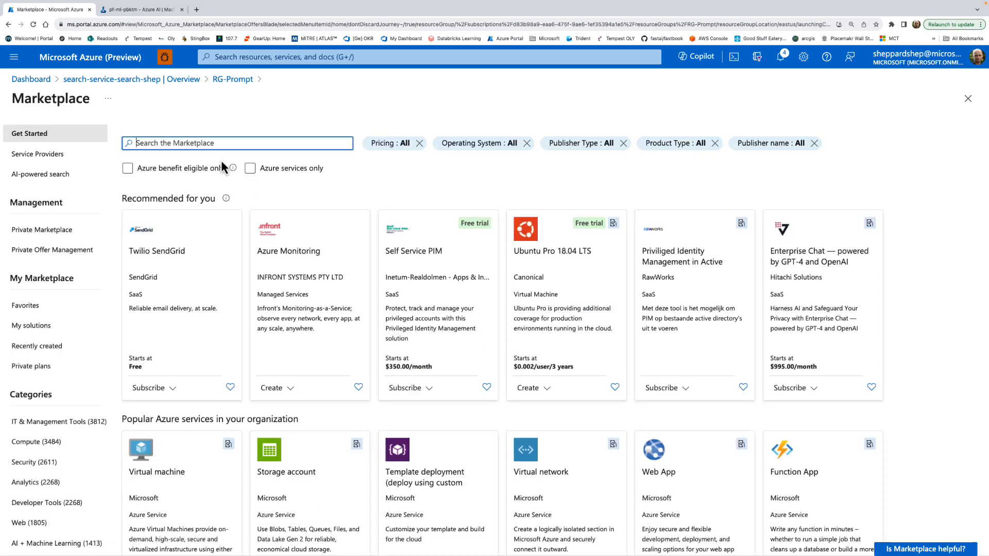
text(azure machine learning)
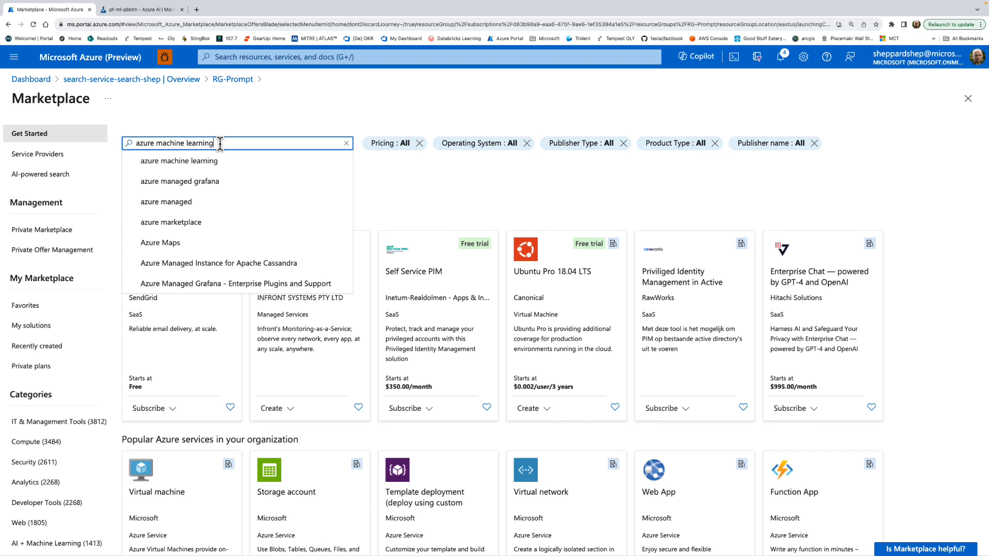
key(Return)
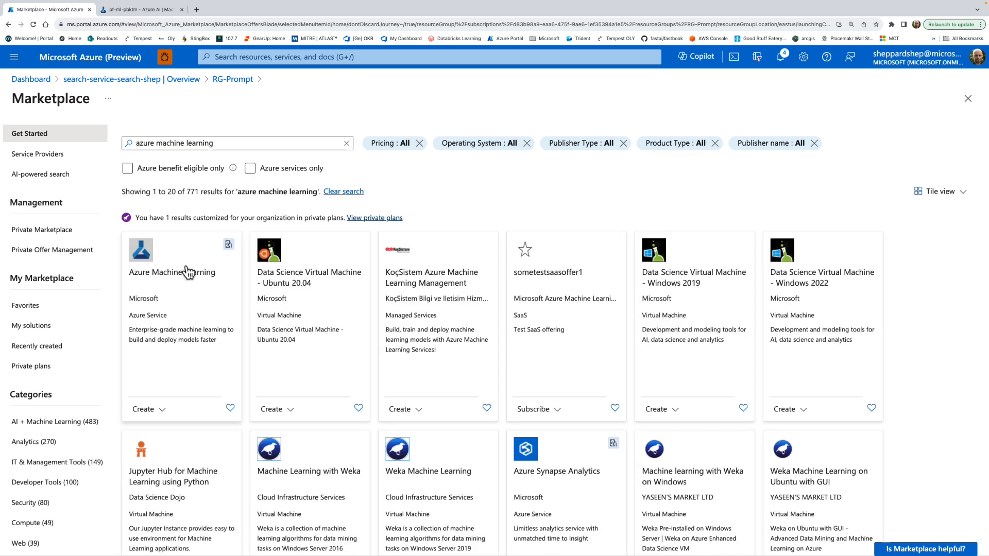
click(155, 410)
click(159, 428)
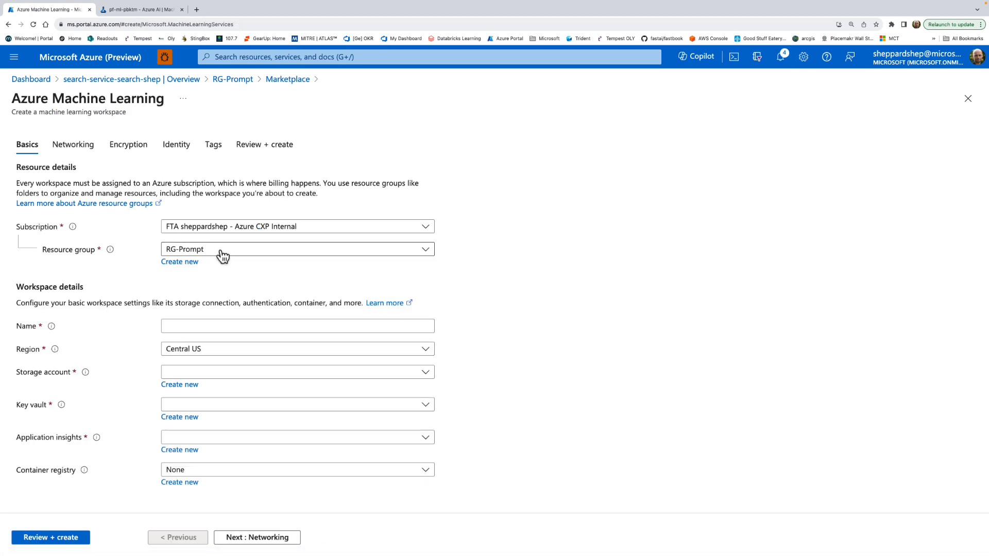
Step: Name the machine learning workspace AML-Prompt and set its region to East US
click(221, 326)
text(A)
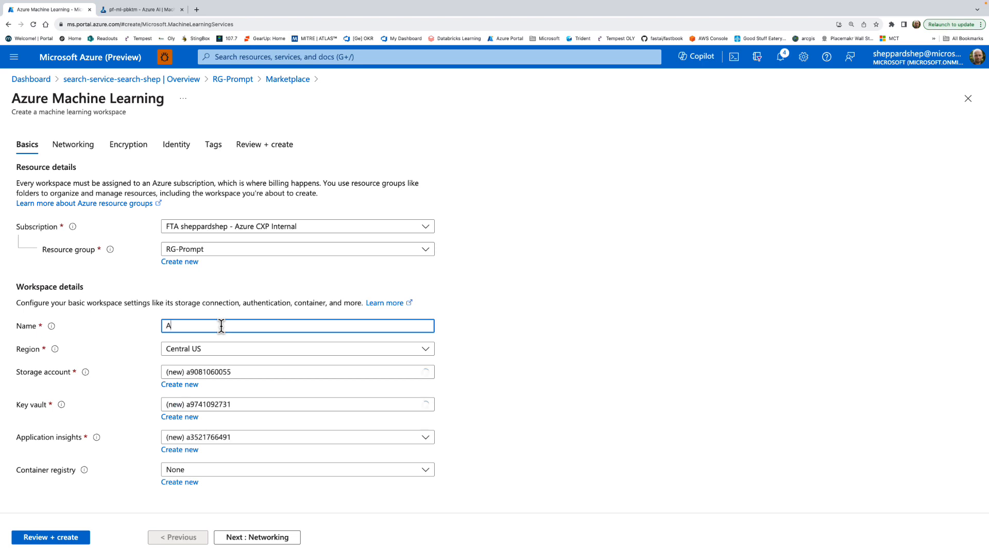
text(ML-Prompt)
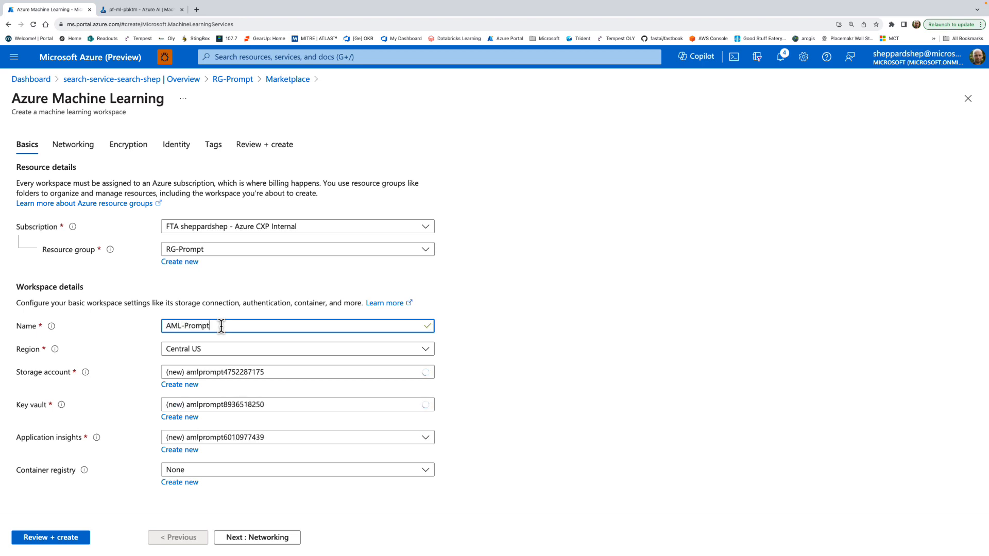
key(Tab)
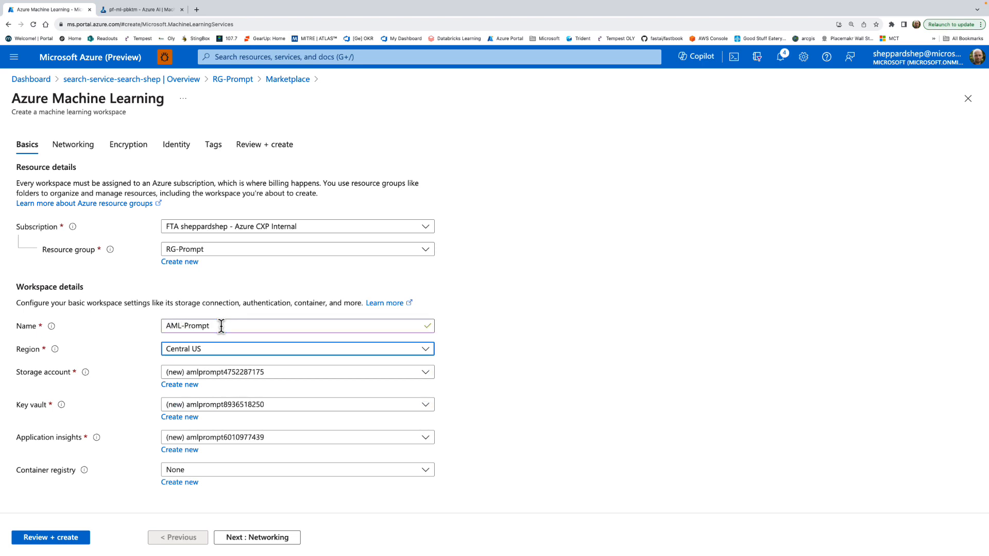
click(244, 353)
text(east)
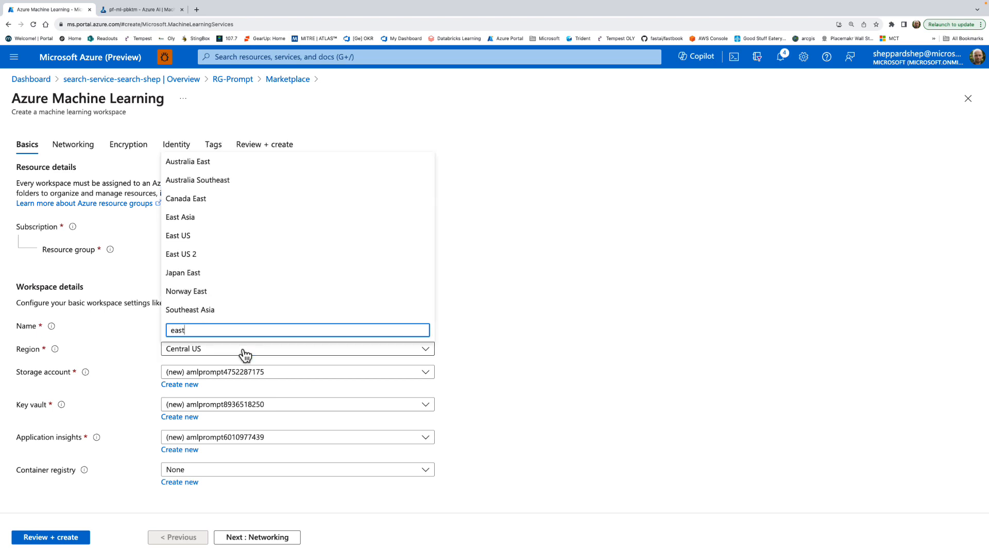
click(229, 238)
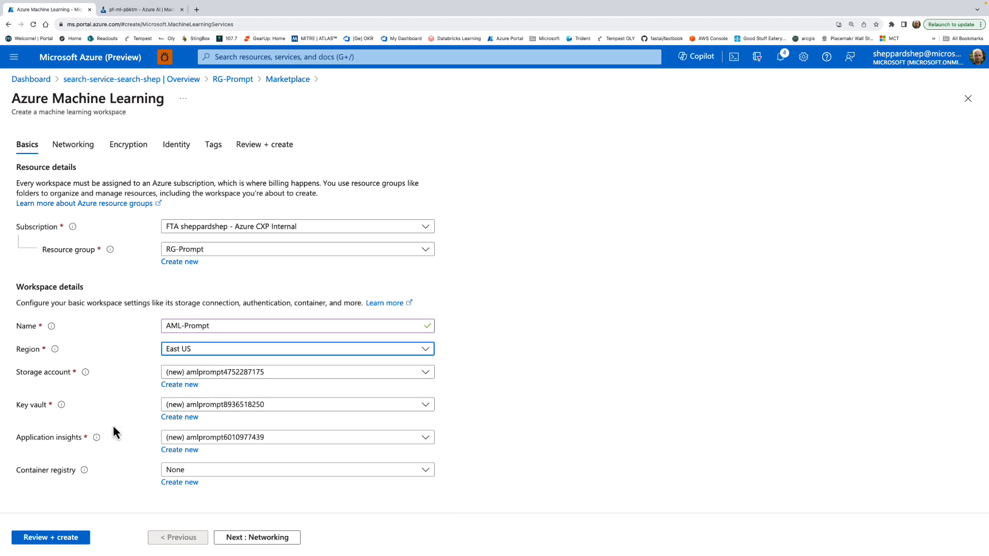
Step: Keep public network isolation, Microsoft-managed keys, credential-based storage access and no tags for the workspace, and create it
click(259, 539)
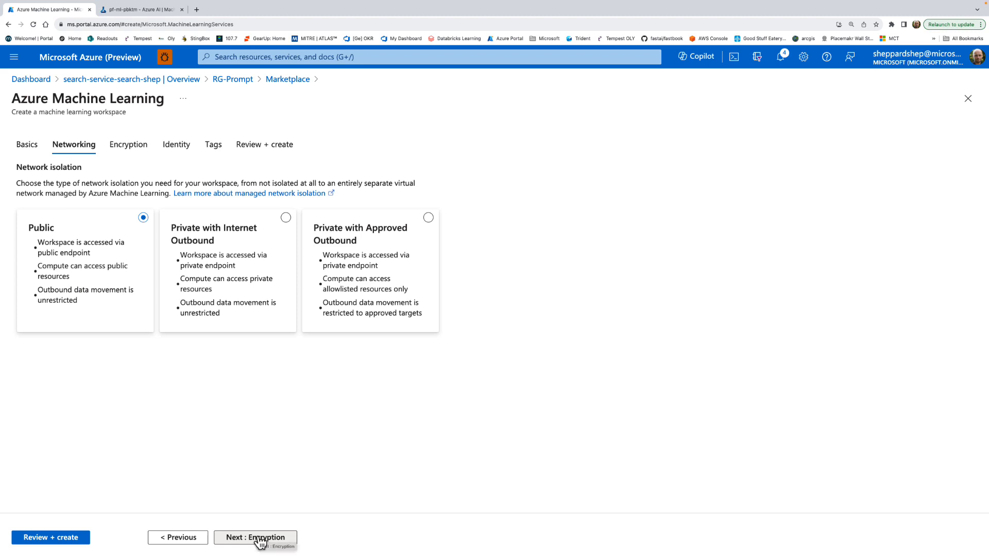
click(260, 542)
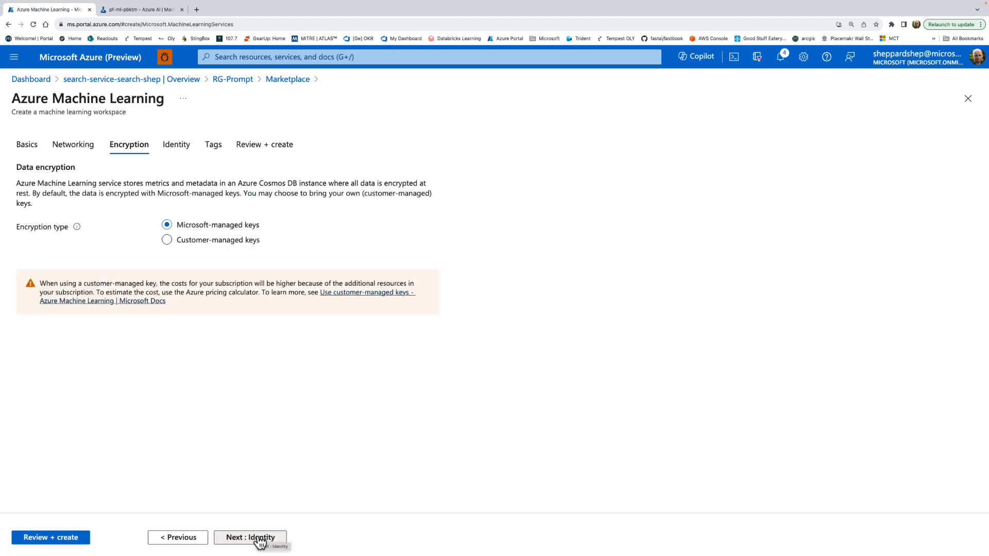
click(260, 542)
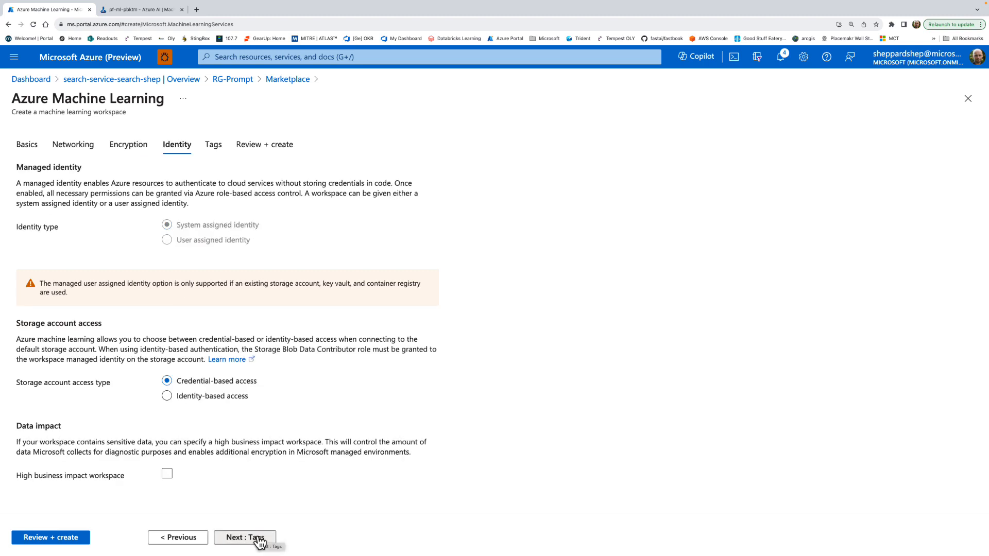
click(260, 542)
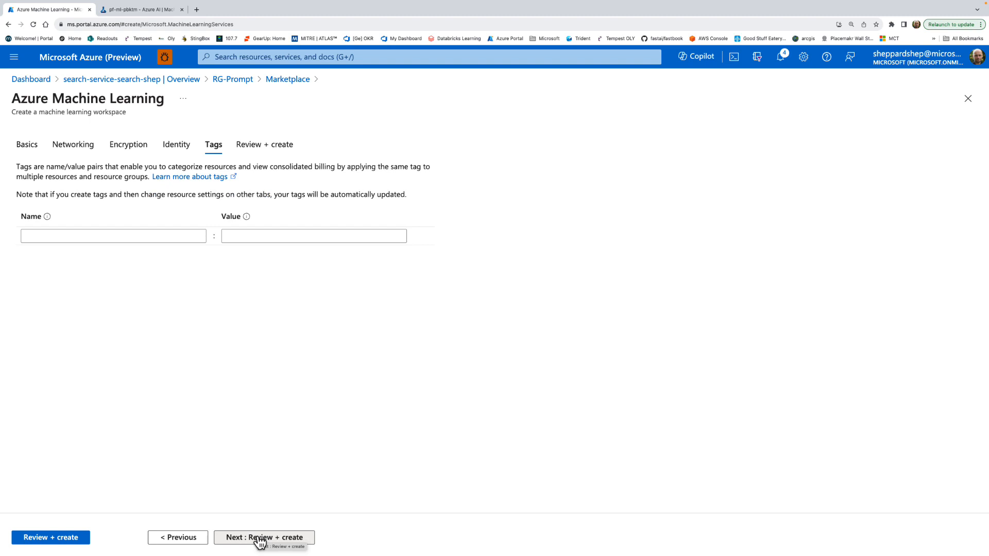
click(260, 542)
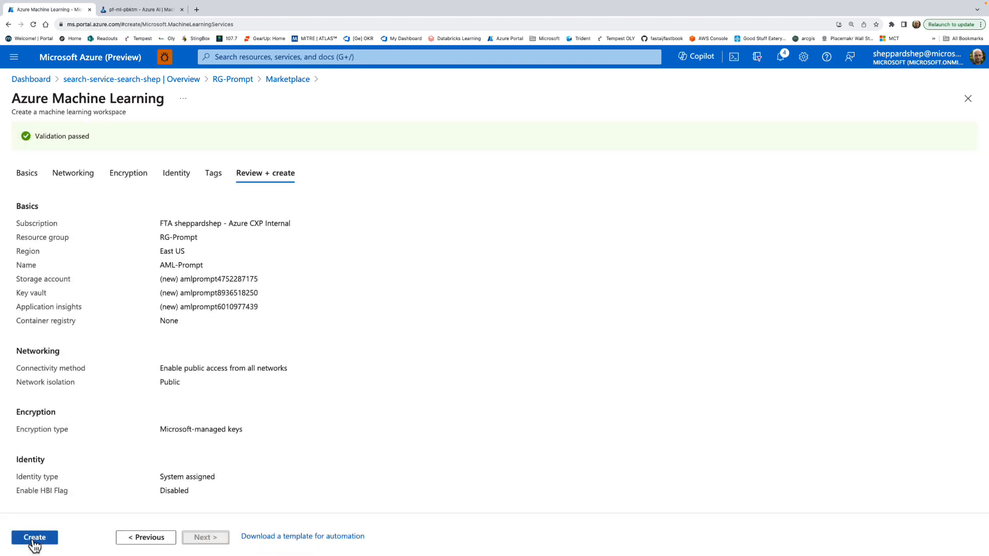
click(33, 538)
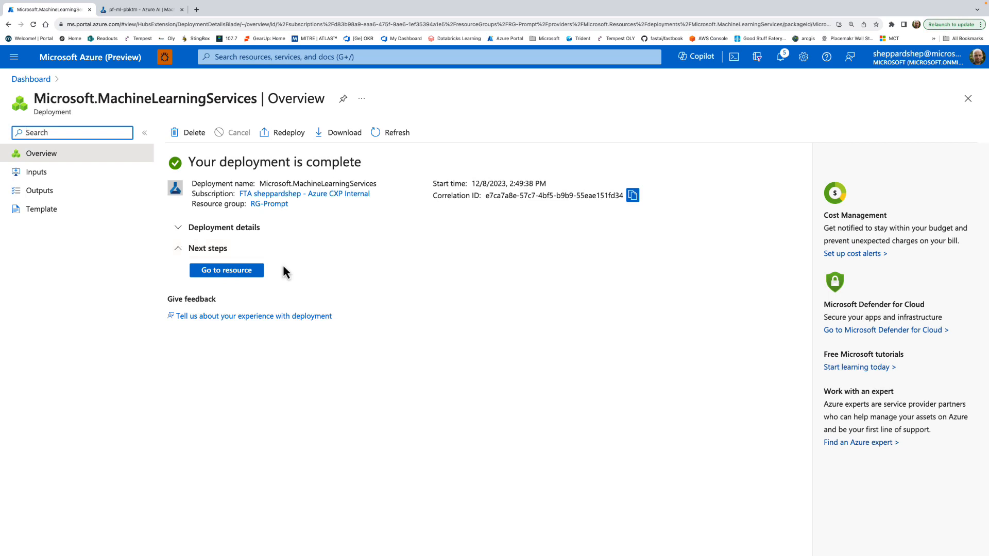
Step: From the RG-Prompt resource group, search the Marketplace for "openai" and start creating an Azure OpenAI resource
click(276, 204)
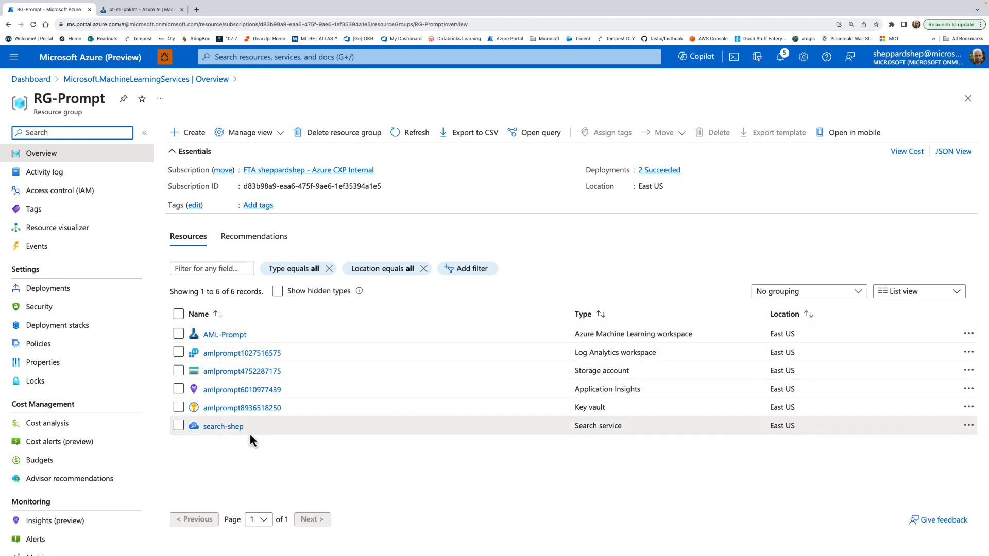
click(188, 132)
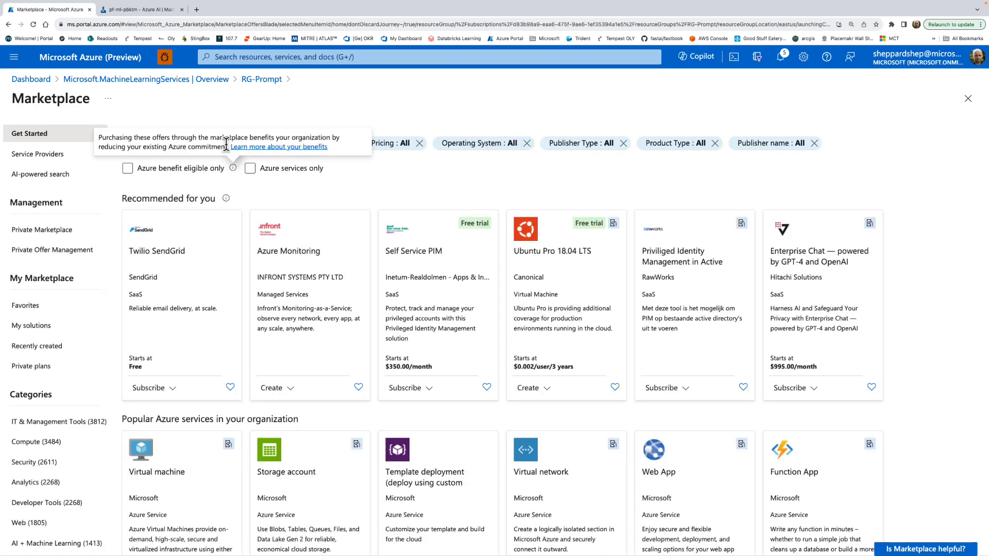
click(223, 142)
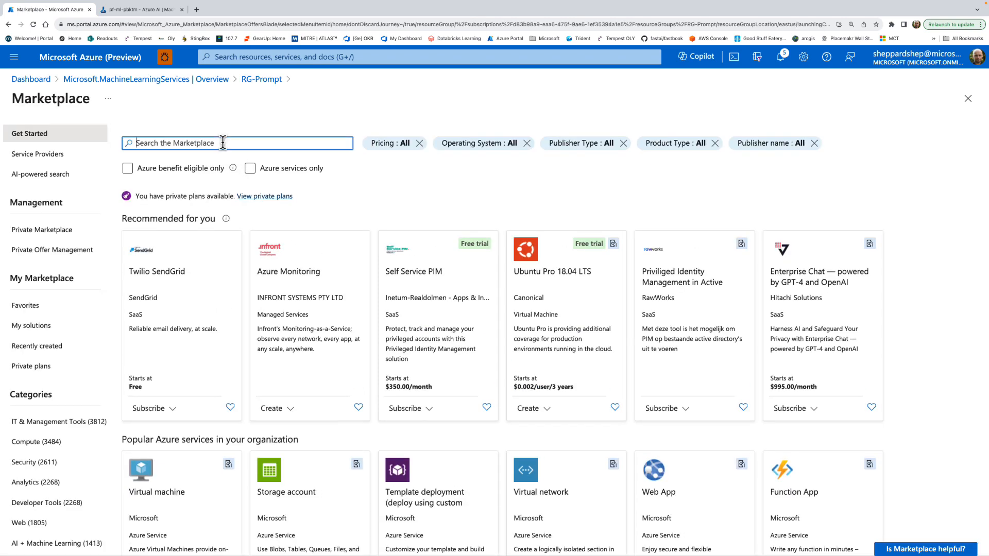
text(openai)
click(215, 162)
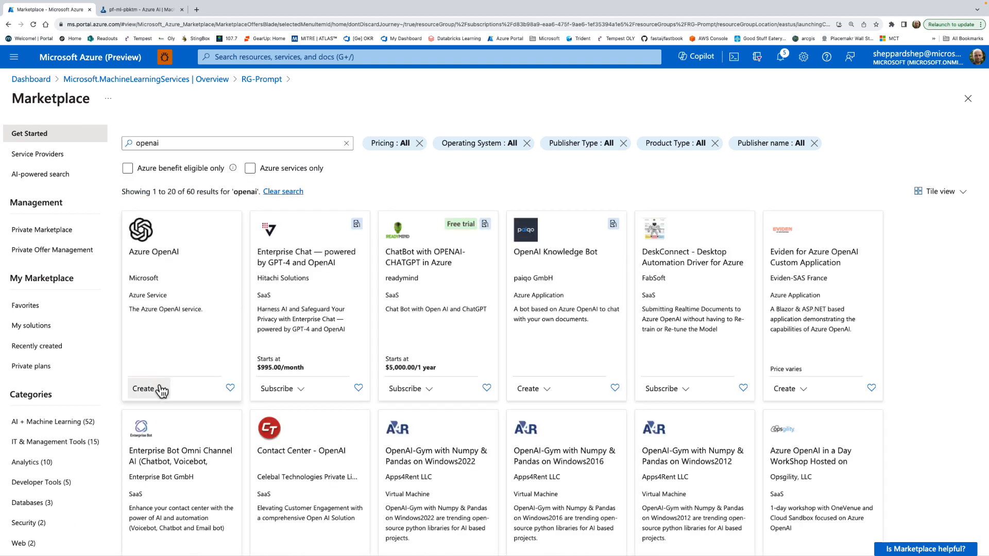
click(162, 391)
click(157, 411)
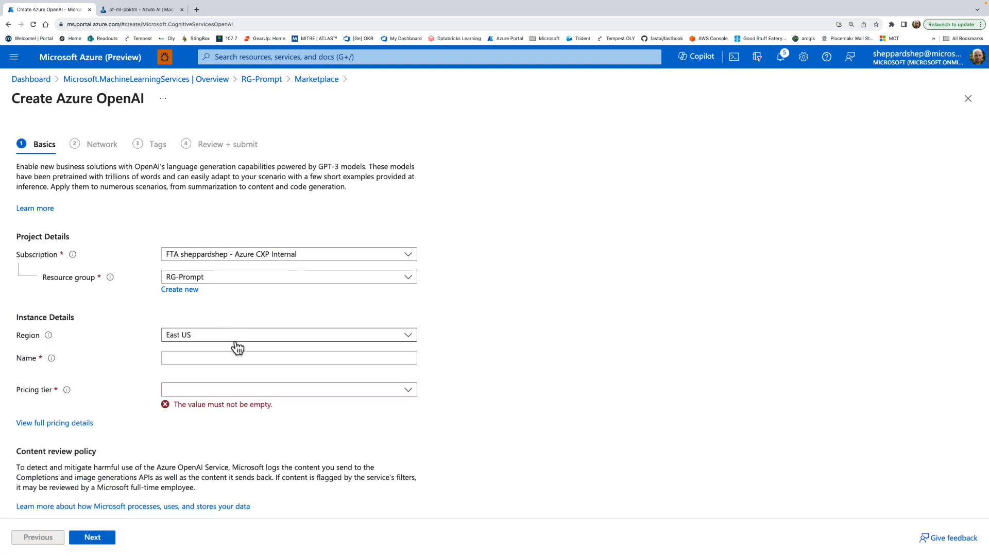
Step: Try the name OAI-GPT for the Azure OpenAI resource, set the pricing tier to Standard S0, and rename the resource OAI-Shep
click(209, 358)
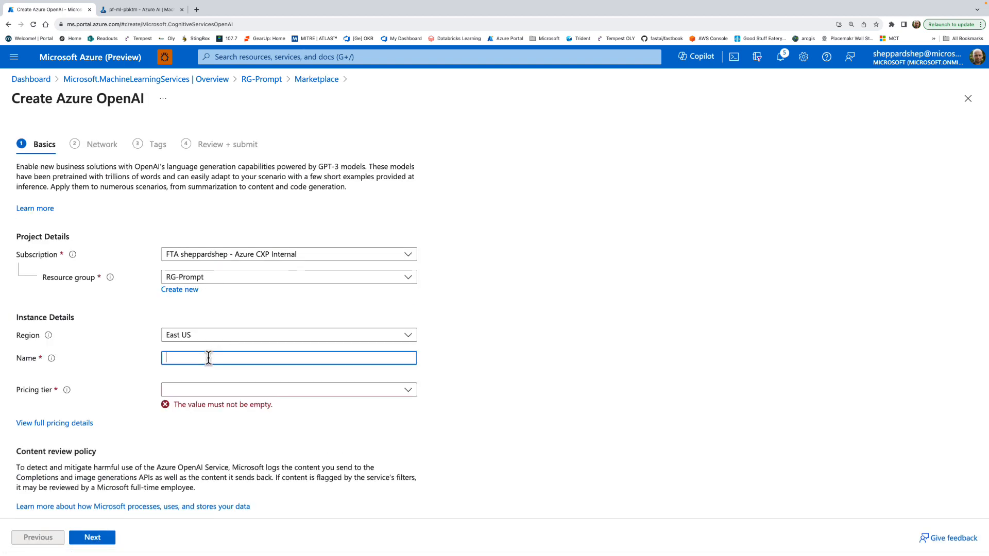
text(OAI-GPT)
click(217, 397)
click(210, 407)
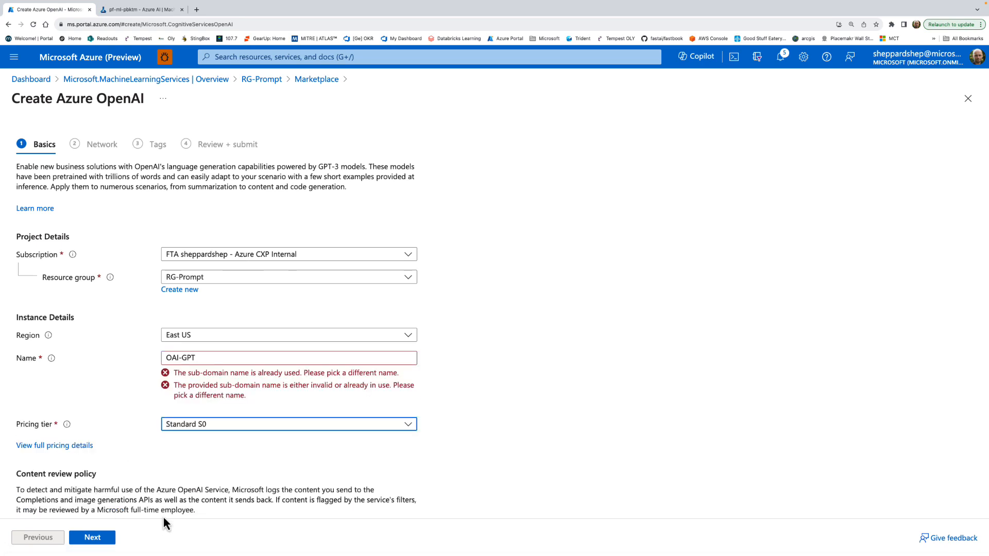
click(238, 357)
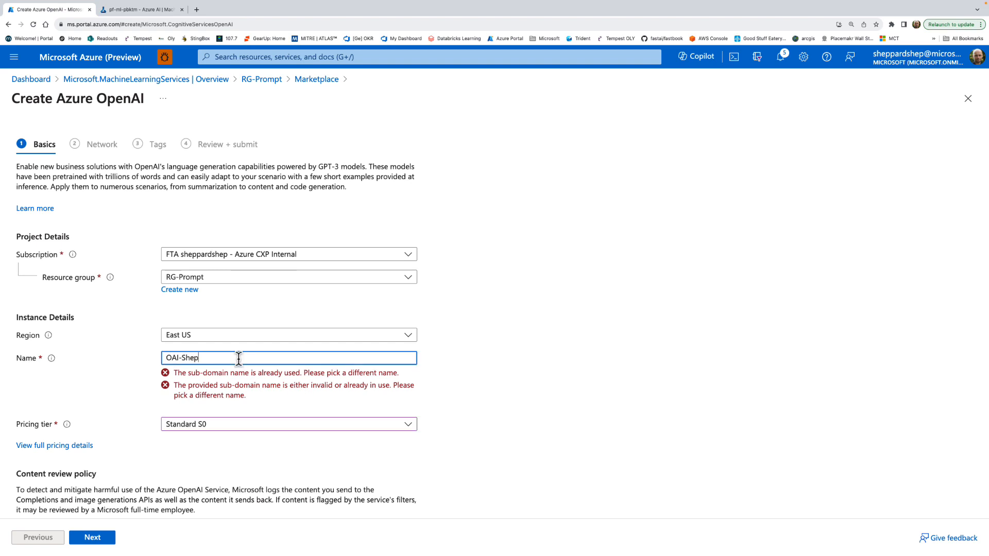
click(500, 371)
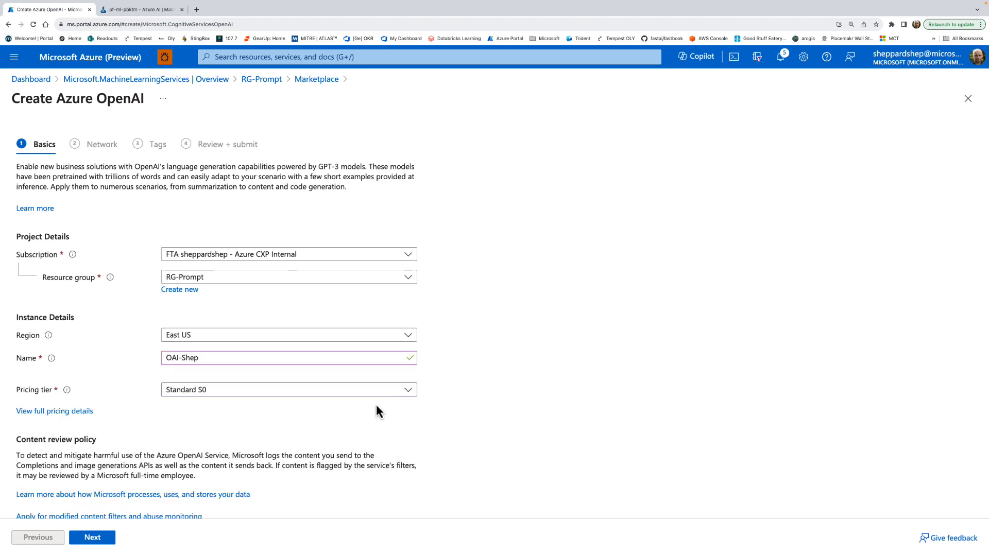
Step: Keep access from all networks and no tags for the Azure OpenAI resource OAI-Shep, and create it
click(96, 538)
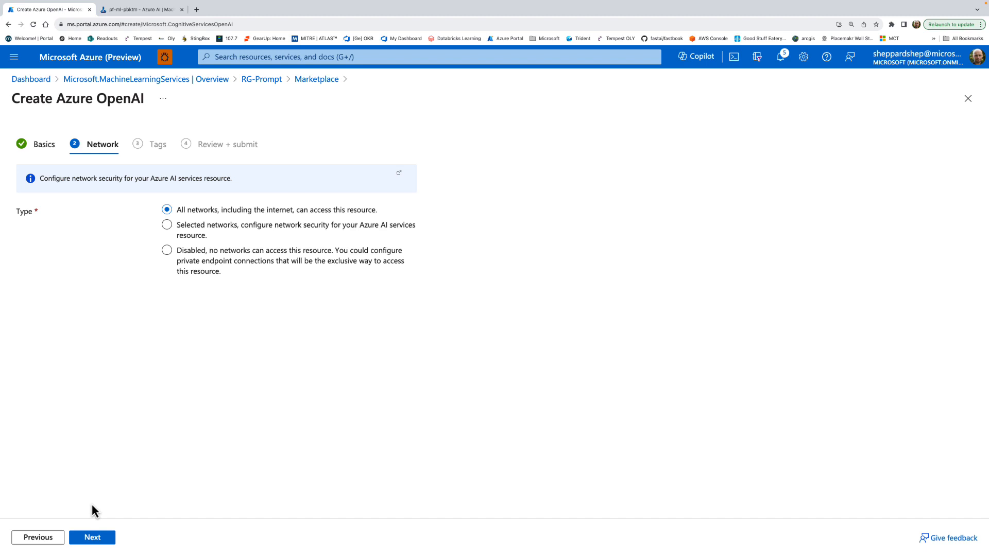
click(86, 538)
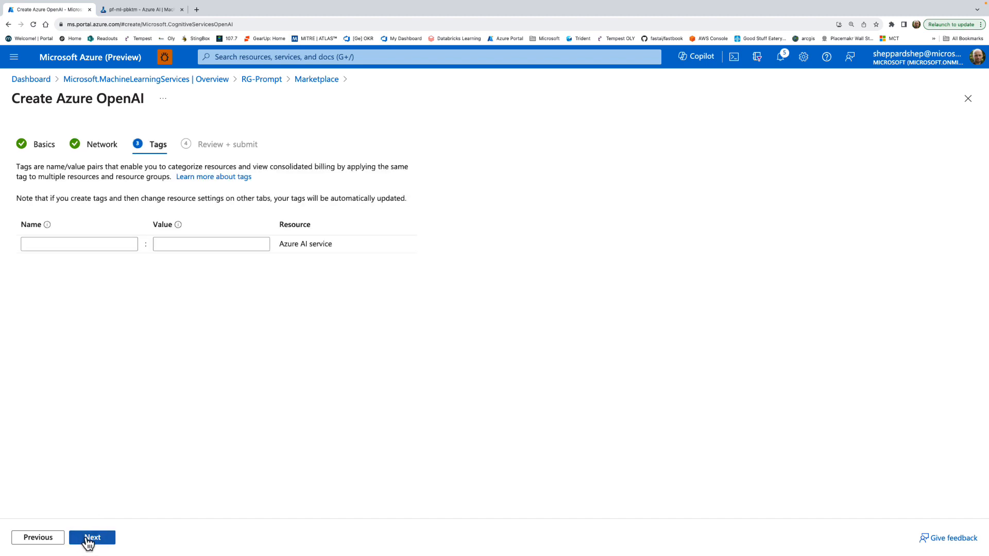
click(86, 538)
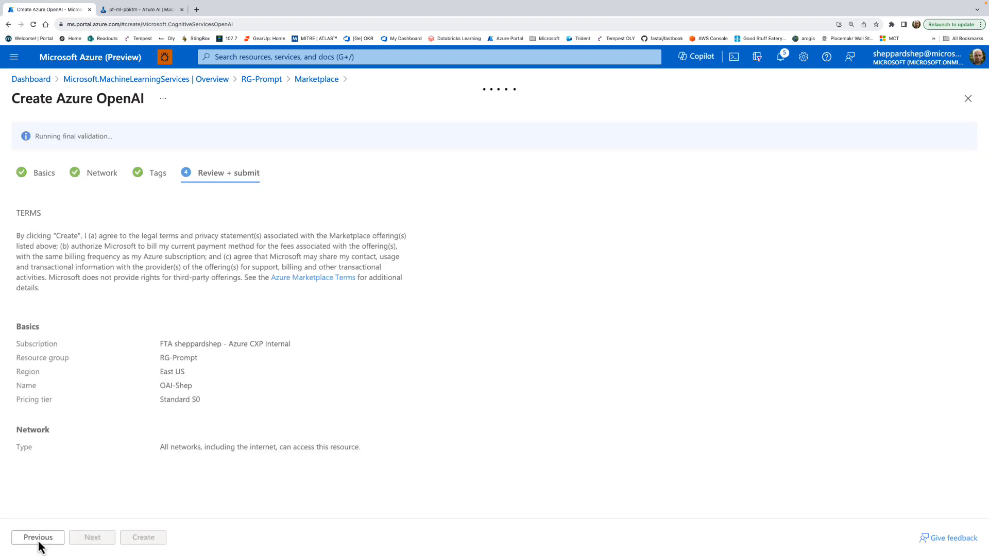
click(149, 537)
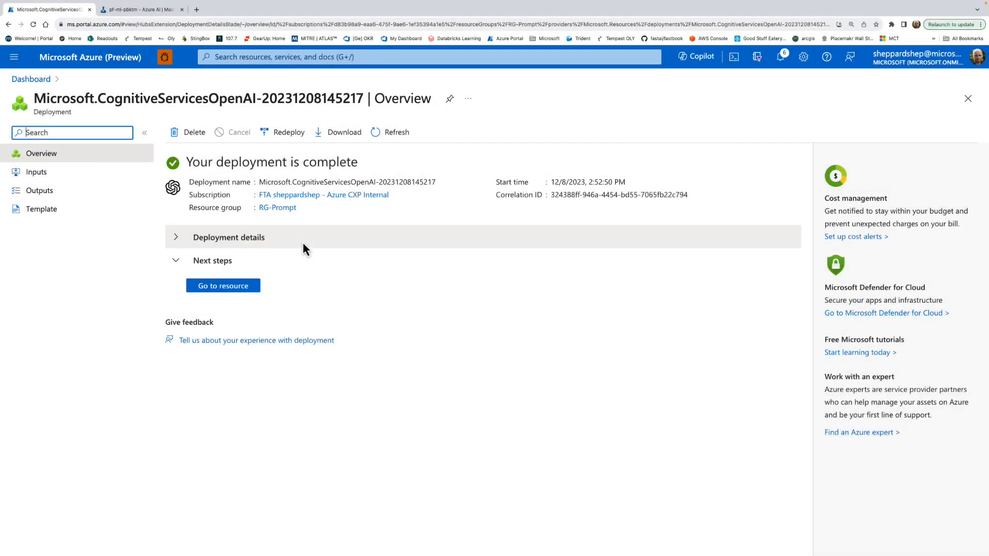
Step: From the RG-Prompt resource group, open OAI-Shep's model deployments in Azure OpenAI Studio and dismiss the notifications
click(281, 209)
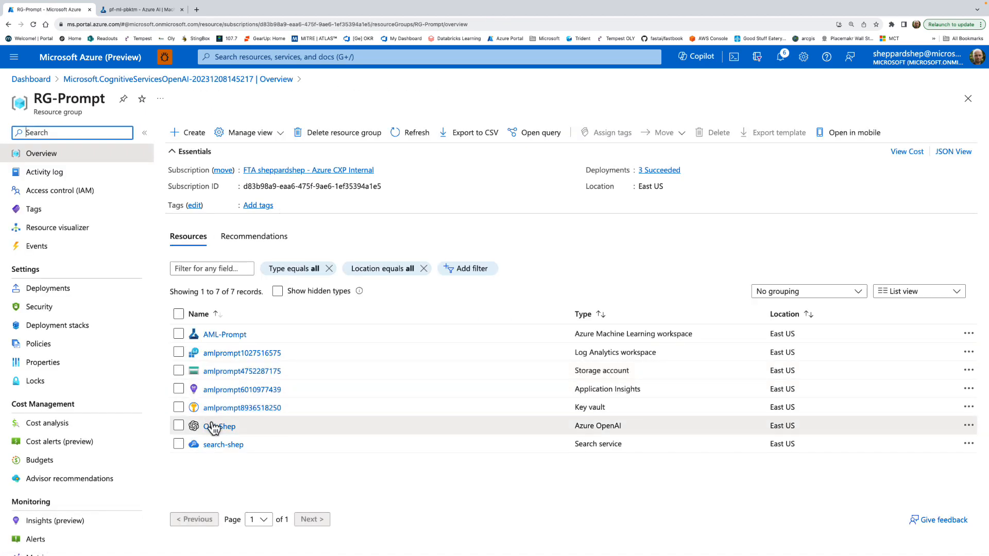
key(super+plus)
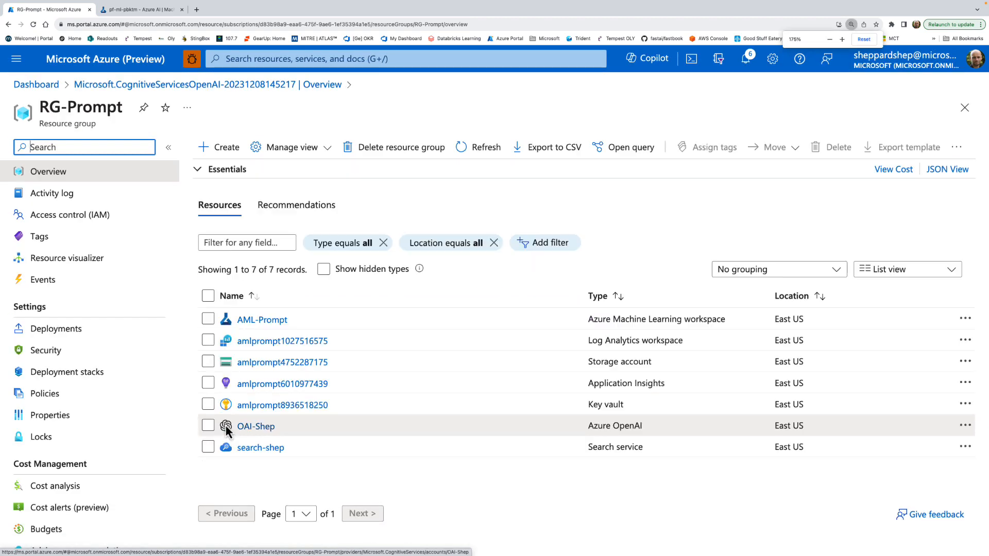
key(super+plus)
scroll(281, 421, down, 1)
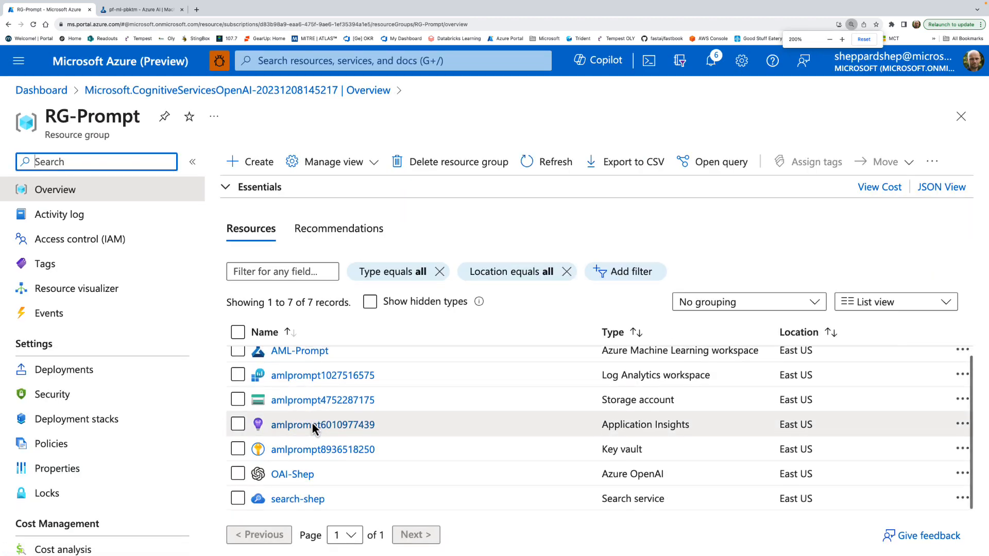
click(303, 474)
click(100, 370)
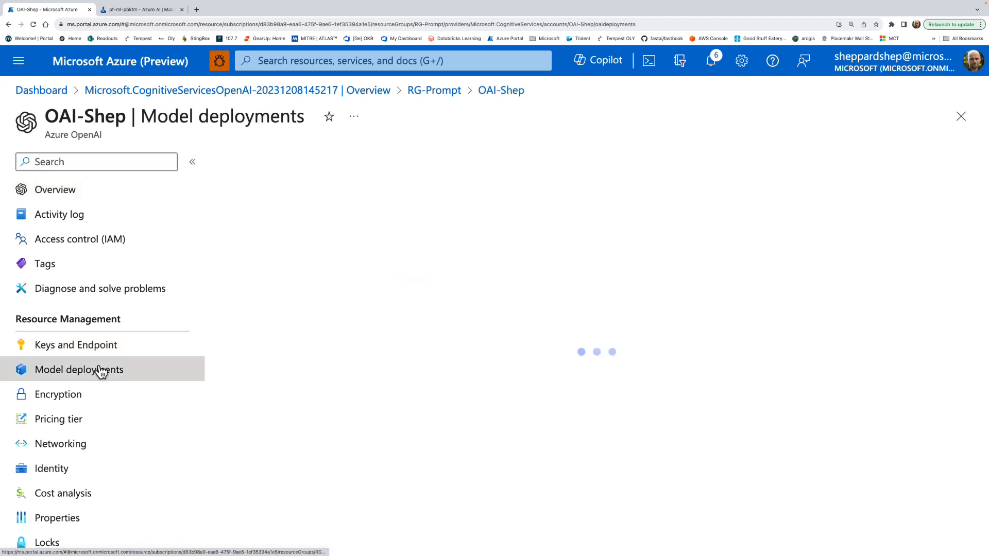
click(319, 244)
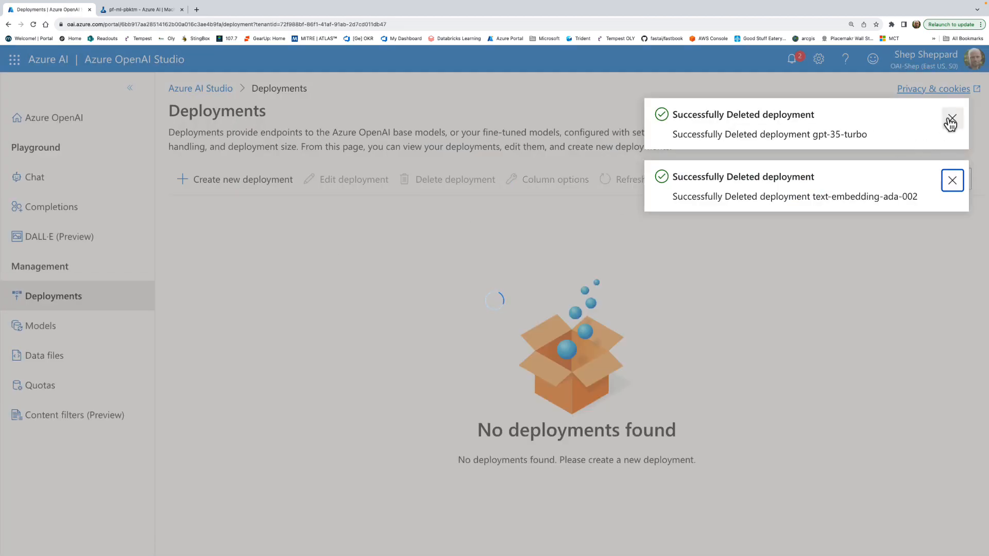
click(952, 119)
click(952, 120)
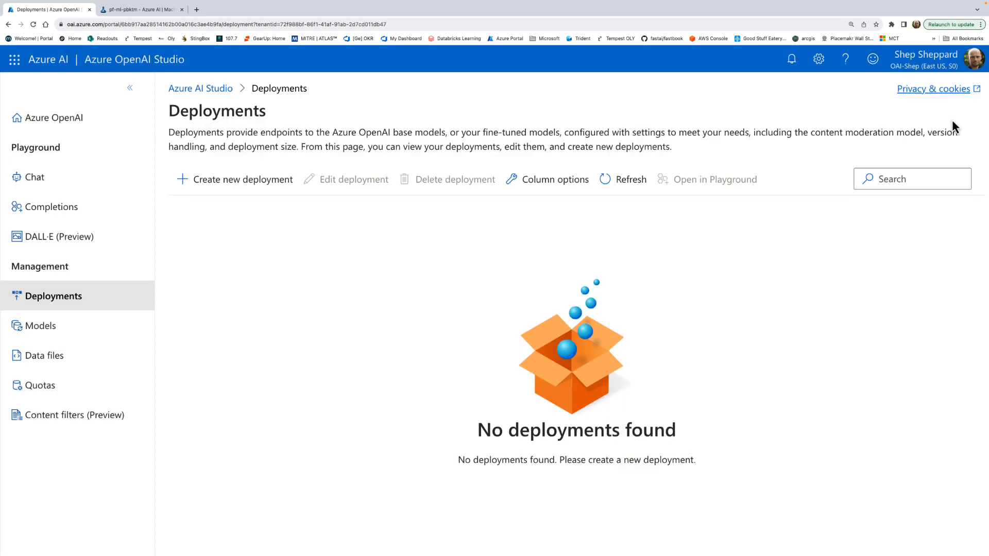
Step: Deploy the gpt-35-turbo-16k model with version Auto-update to default and the deployment name gpt-35-turbo-16k
click(236, 182)
click(453, 269)
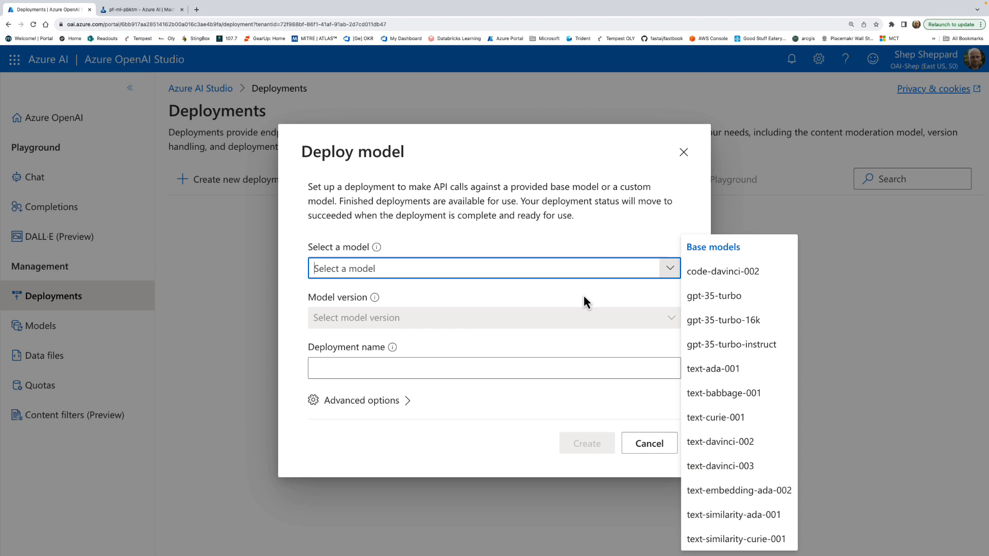
click(751, 325)
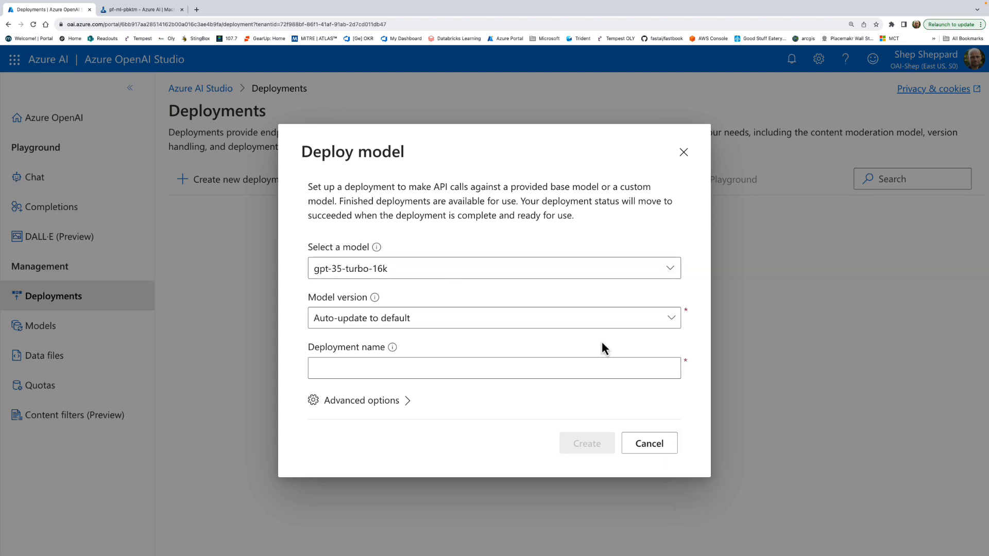
click(413, 264)
key(ctrl+c)
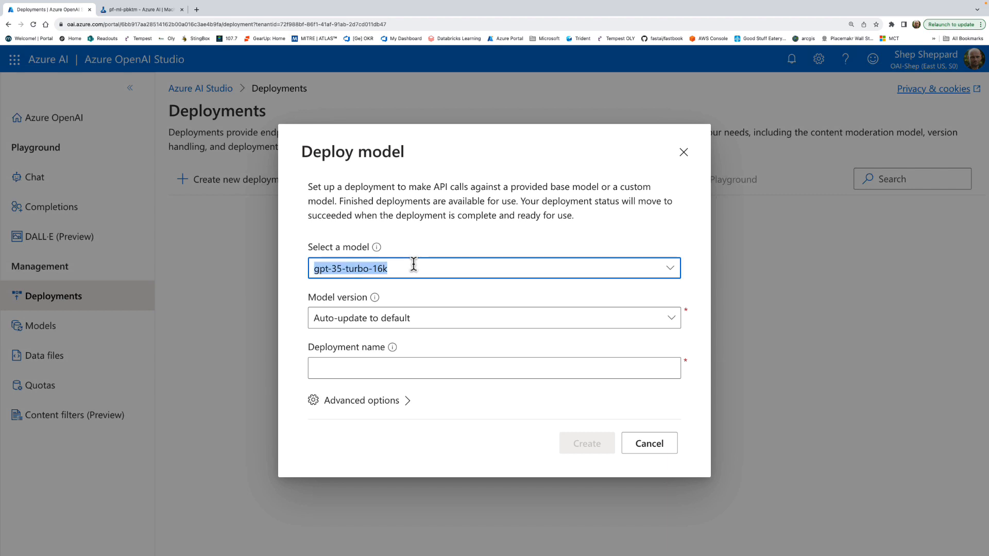
click(407, 368)
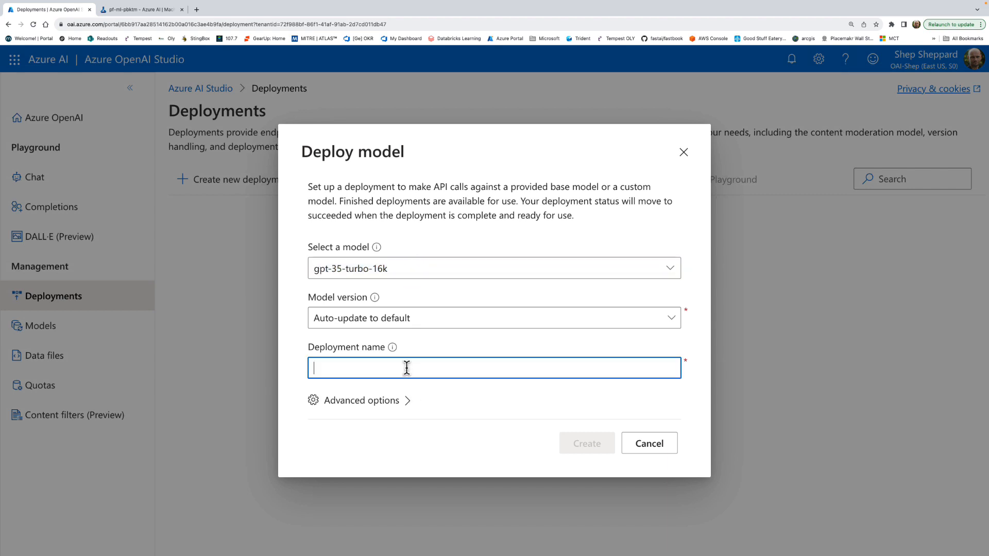
key(ctrl+v)
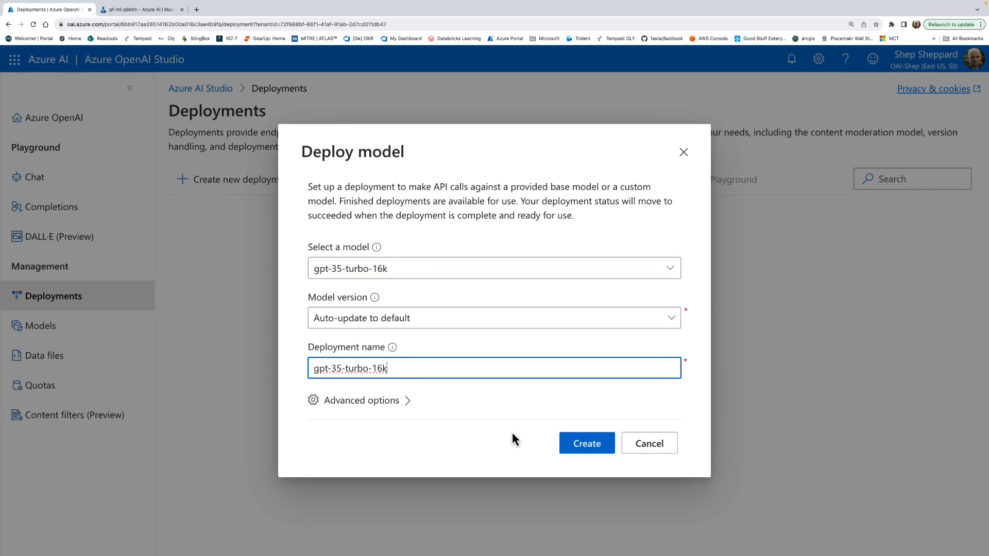
click(599, 445)
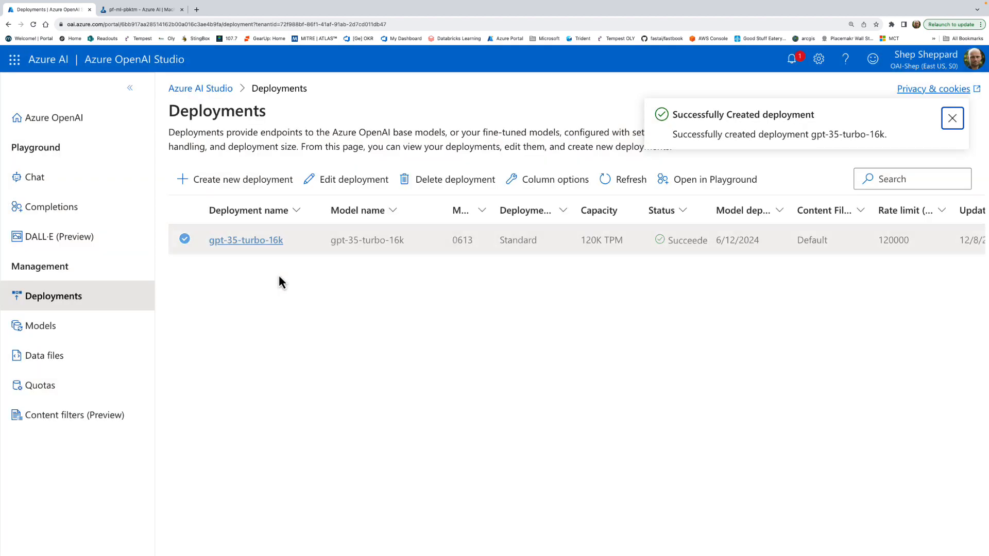
Step: Deploy the text-embedding-ada-002 model with version 2 (Default), using the model name as the deployment name
click(236, 179)
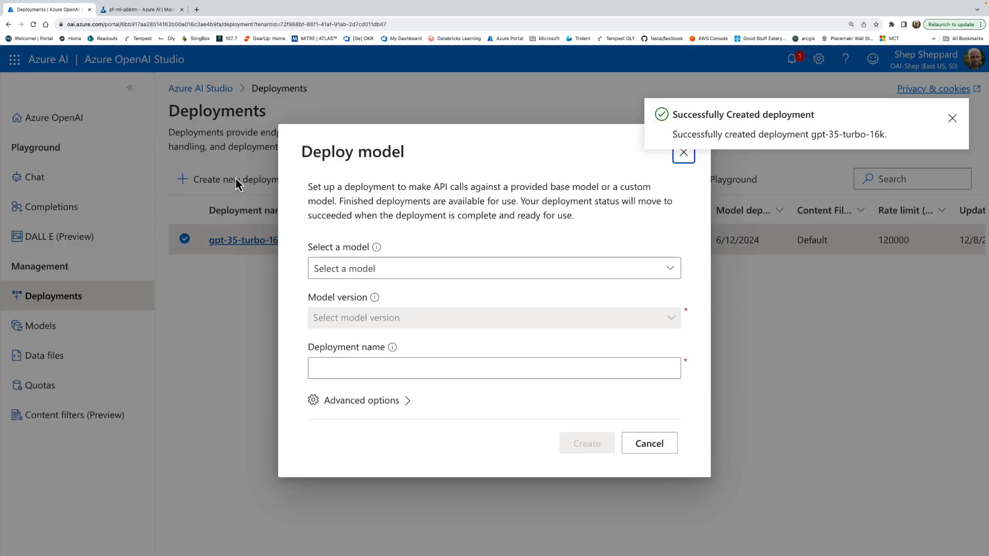
click(434, 272)
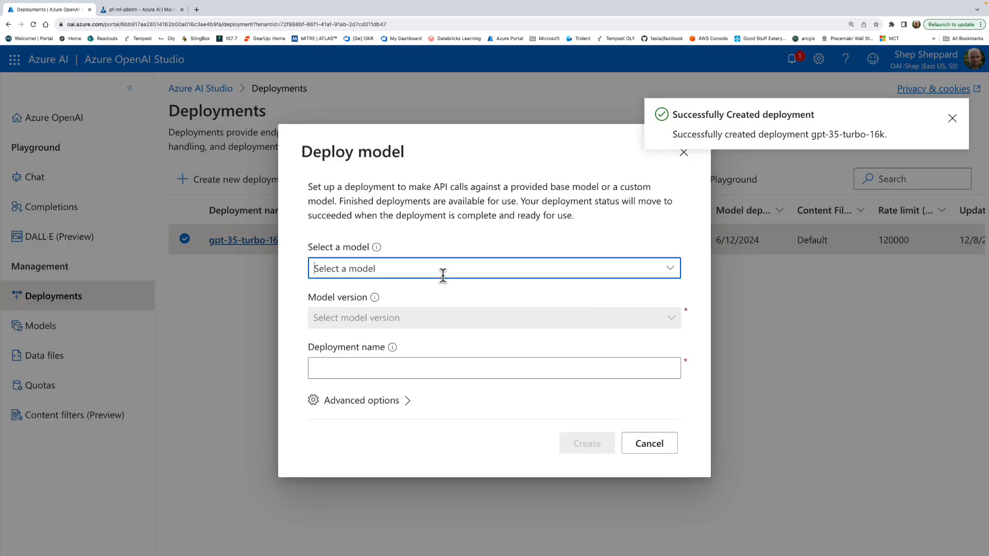
click(665, 269)
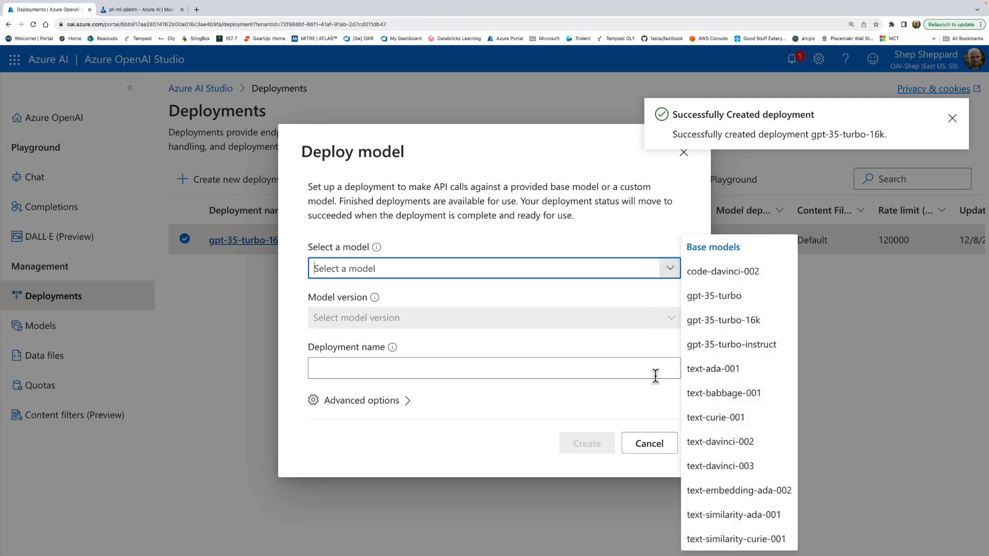
click(726, 492)
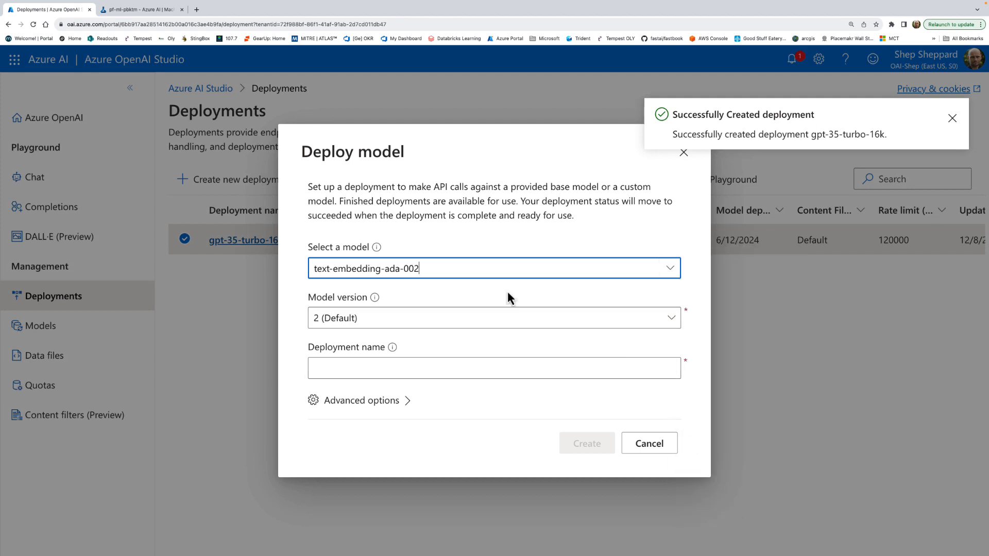
click(485, 270)
key(ctrl+c)
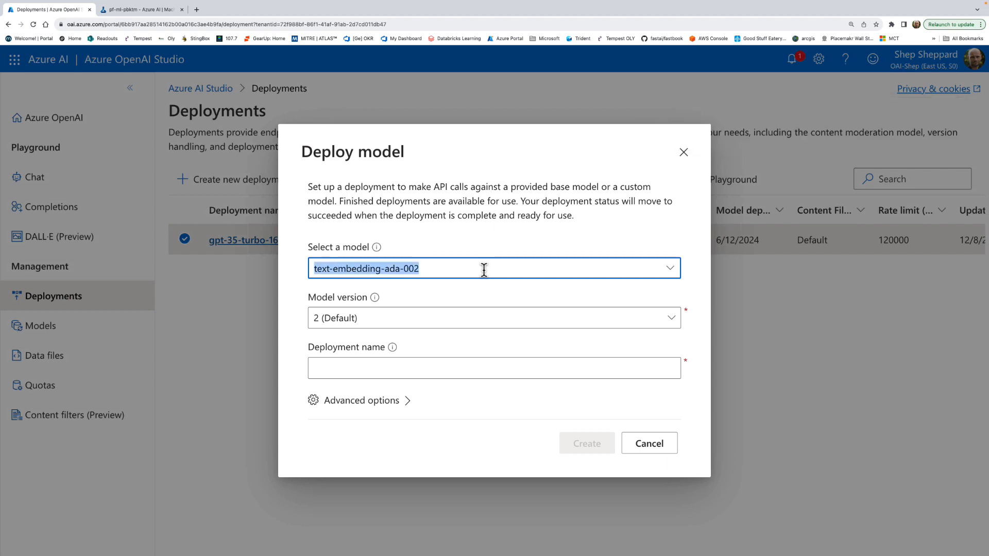
click(432, 365)
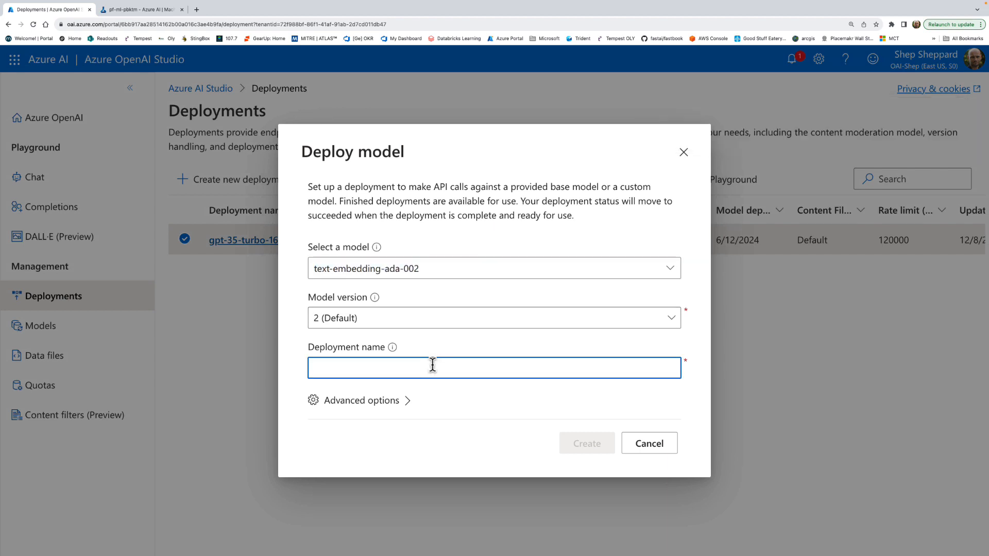
key(ctrl+v)
click(579, 446)
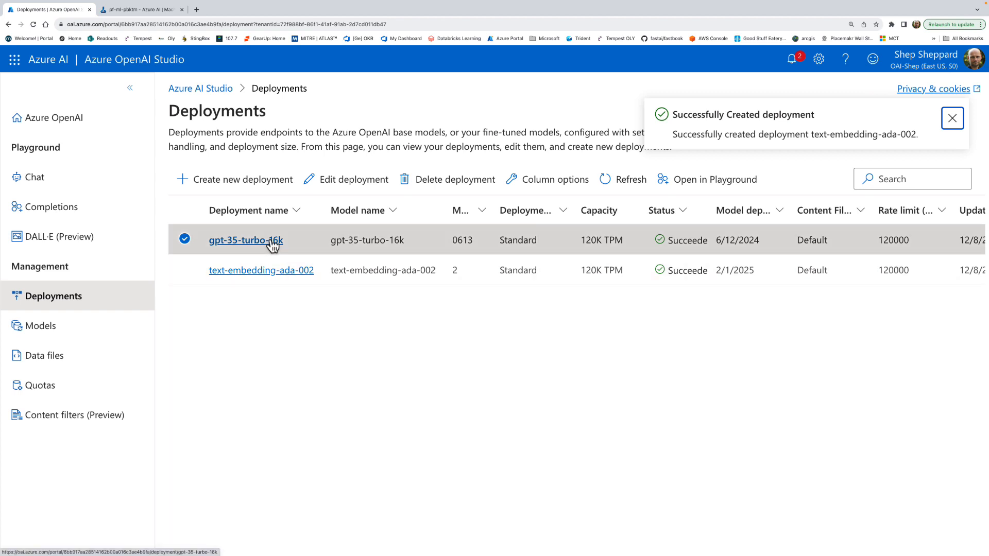
Step: Test the gpt-35-turbo-16k deployment in the Chat playground by sending the message "hello"
click(35, 179)
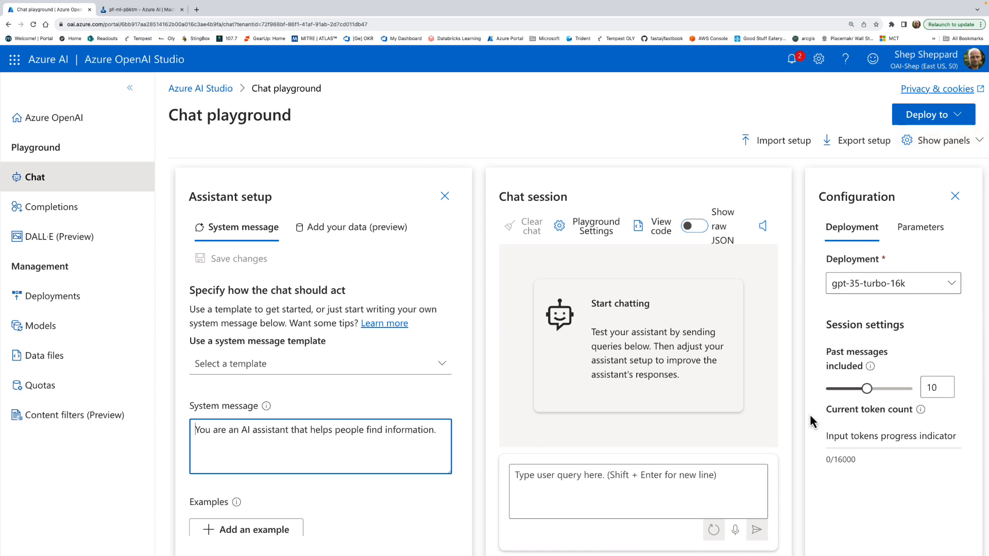
click(605, 476)
text(hello)
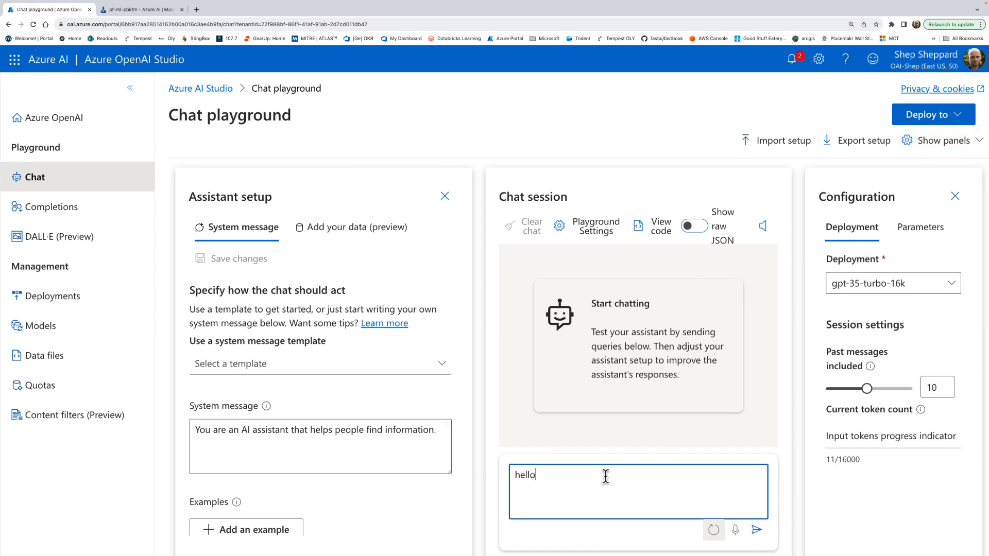
key(Return)
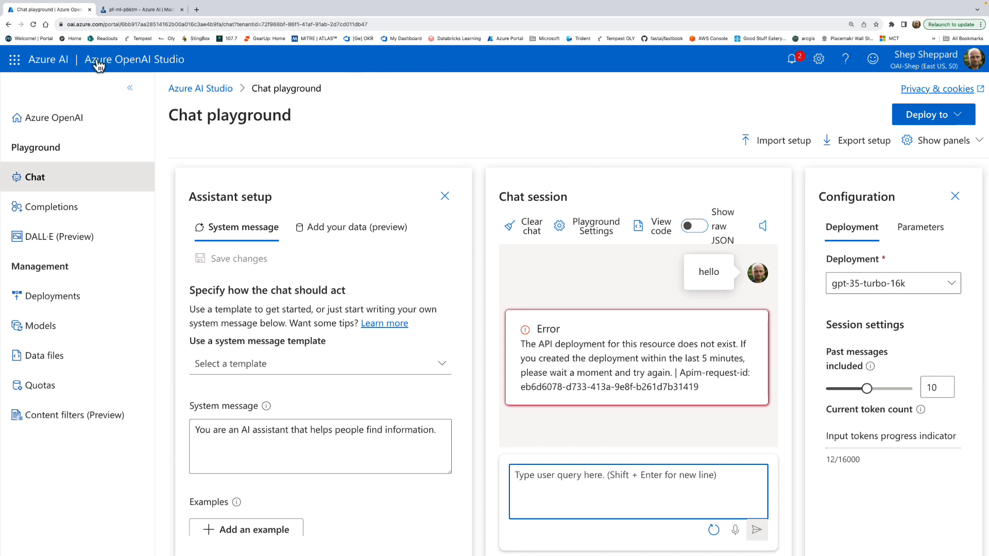
Step: Return to the RG-Prompt resource group in the Azure portal and view OAI-Shep's keys and endpoint, highlighting the endpoint URL
click(509, 38)
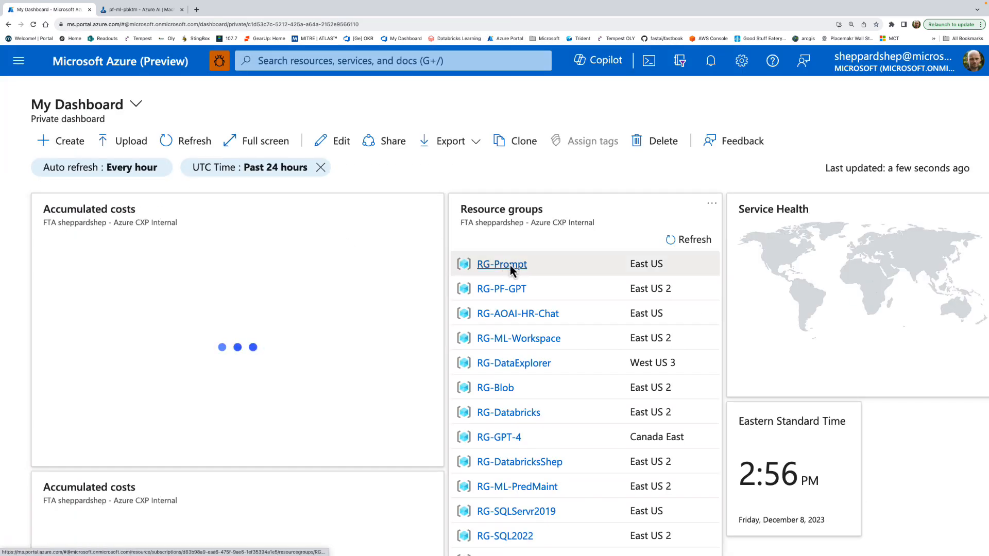
click(509, 264)
scroll(406, 403, down, 1)
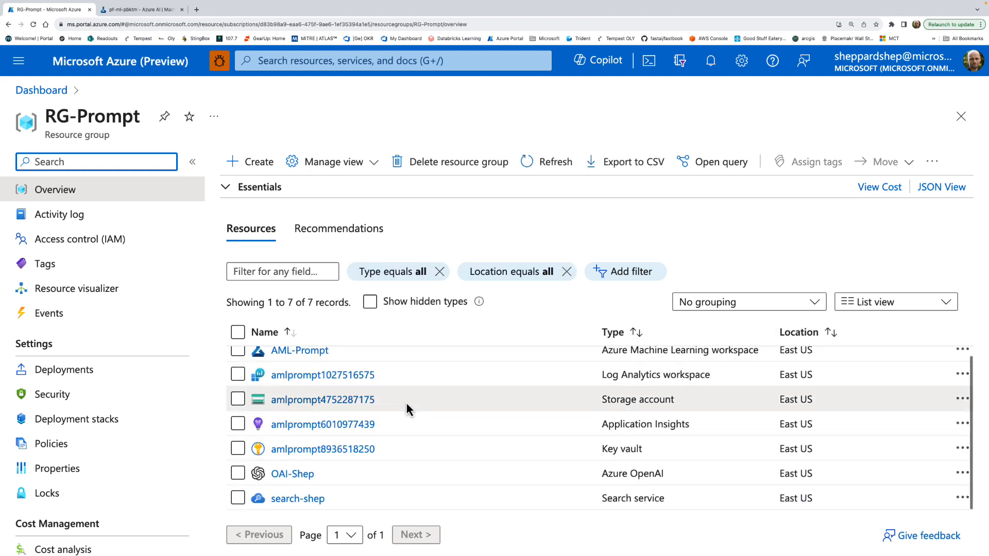
click(306, 473)
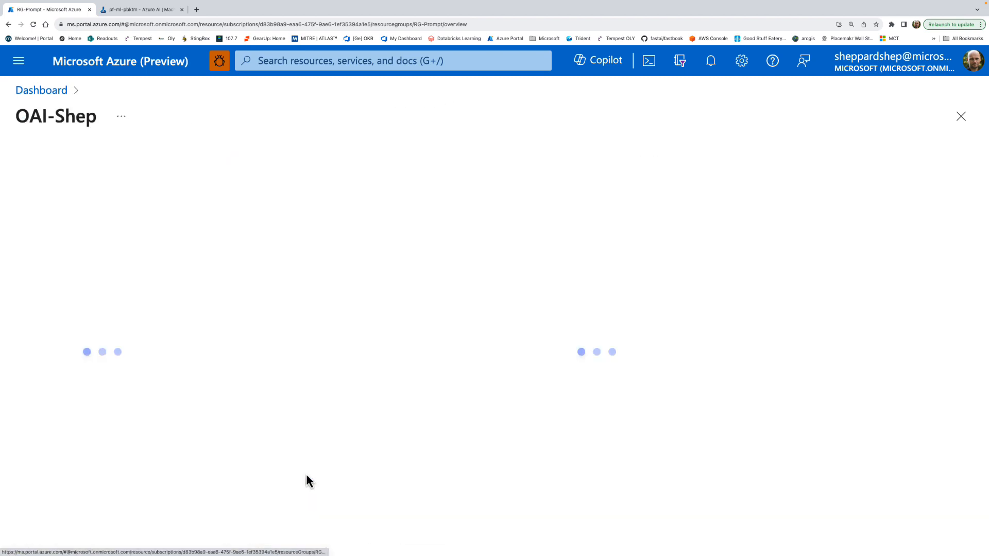
click(110, 345)
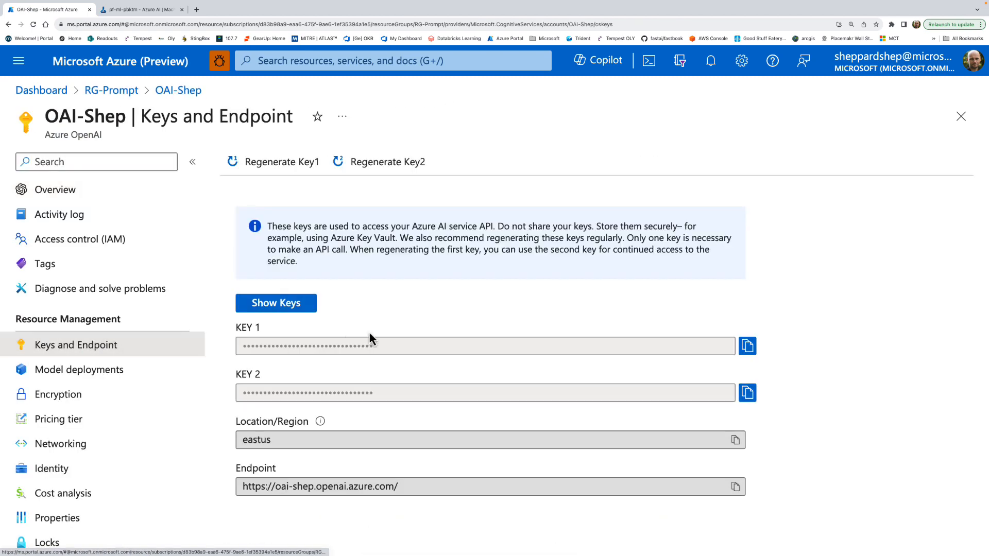
drag(434, 485, 224, 481)
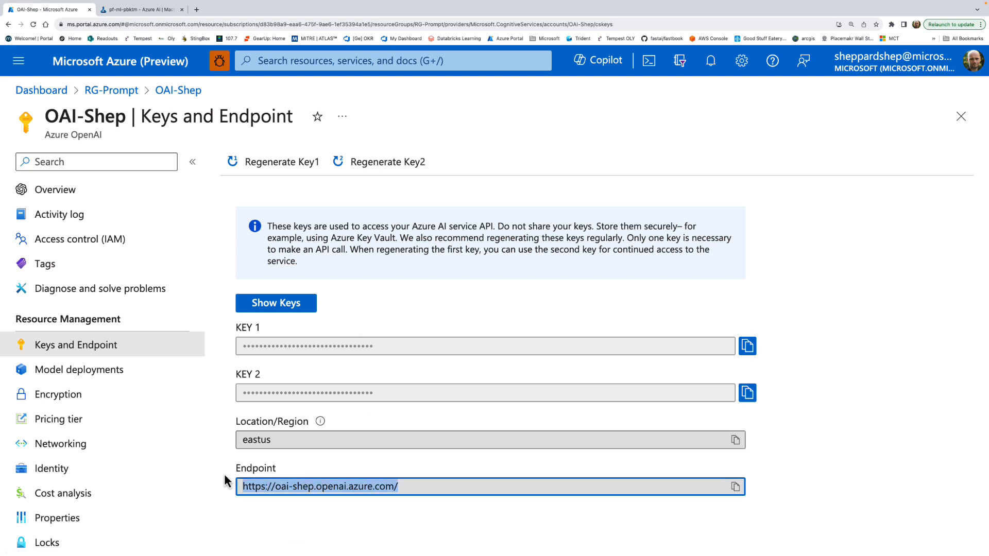
click(407, 329)
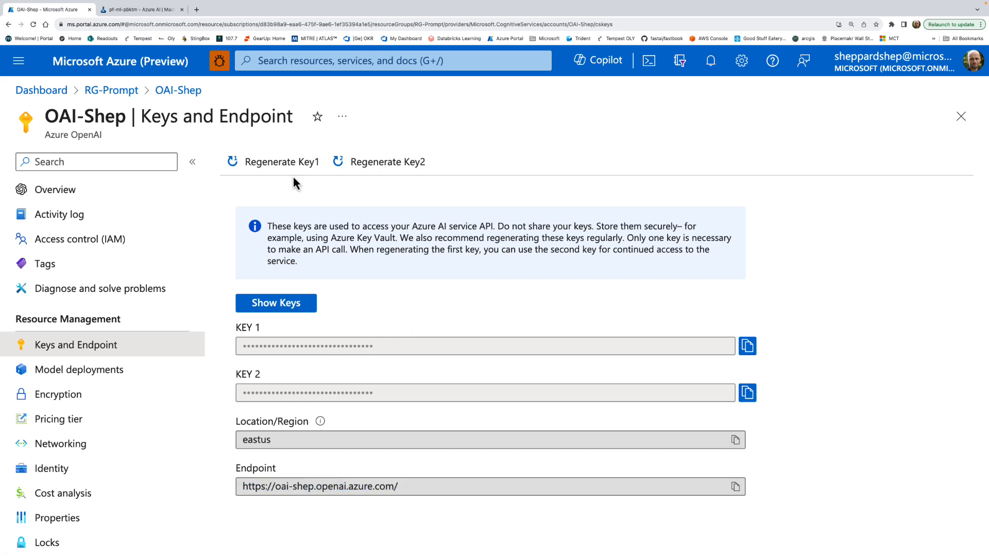
Step: In the Machine Learning Studio browser tab, go to the Azure portal dashboard and open the RG-Prompt resource group
click(165, 13)
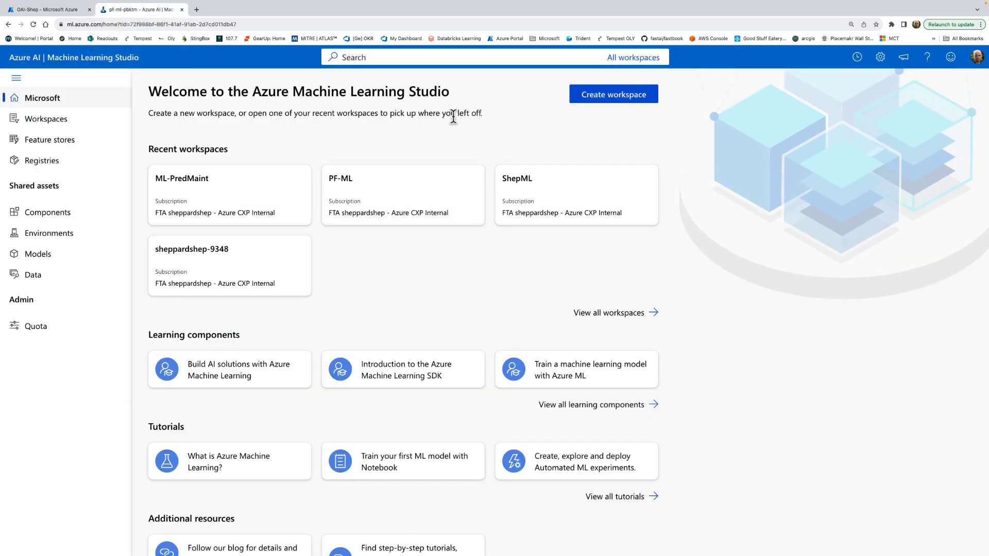
click(506, 39)
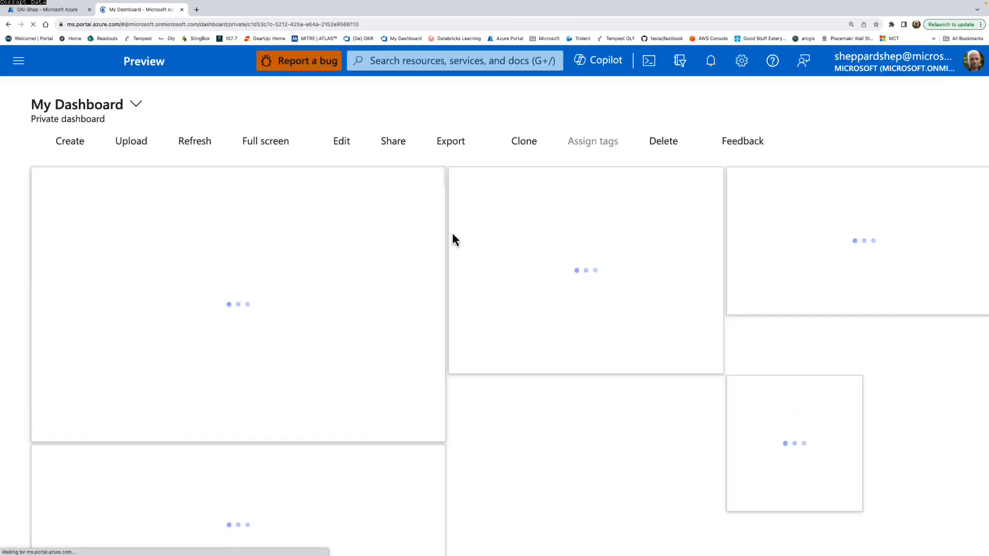
click(502, 265)
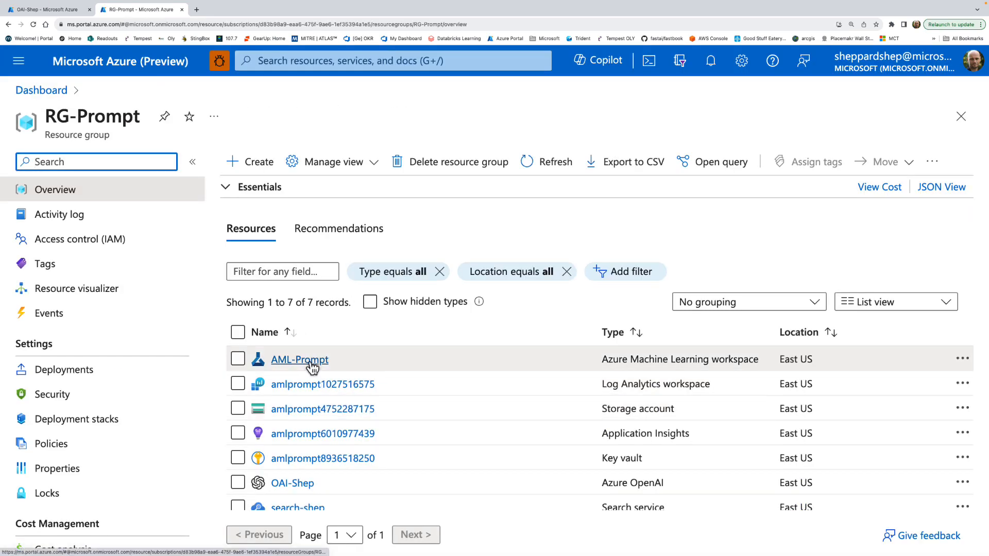
Step: Launch Machine Learning Studio from the AML-Prompt workspace and view the new-flow templates in Prompt flow without creating a flow
click(309, 360)
scroll(531, 444, down, 3)
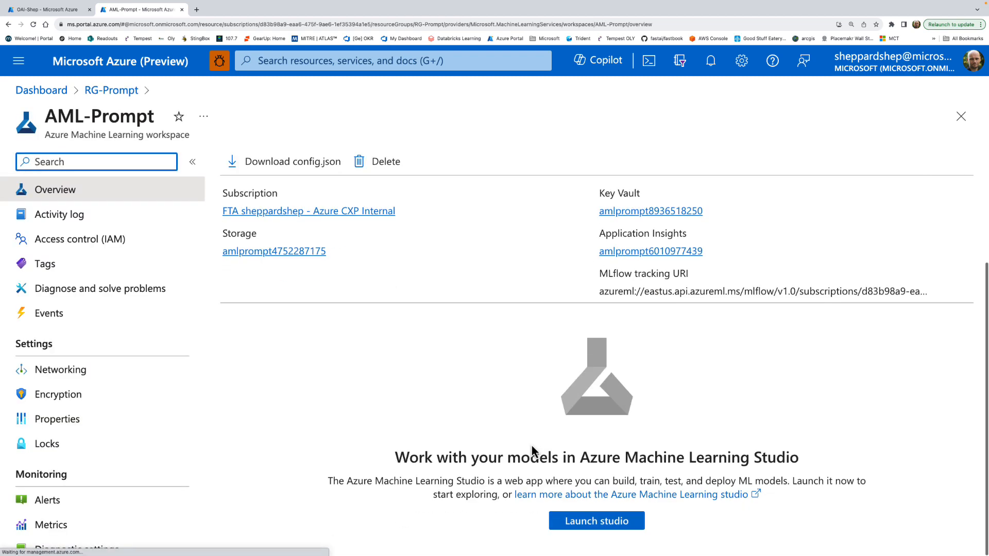
click(597, 521)
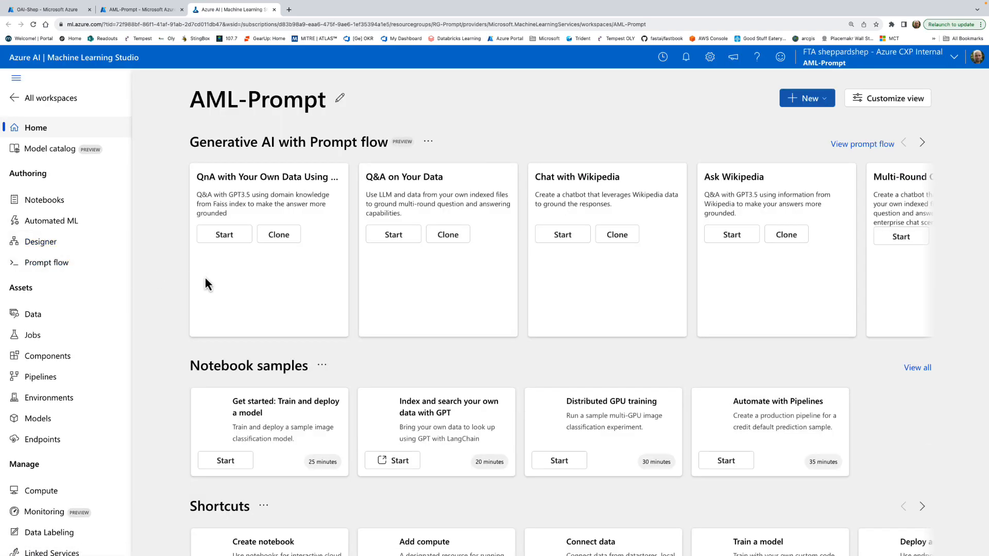
key(ctrl+plus)
click(69, 302)
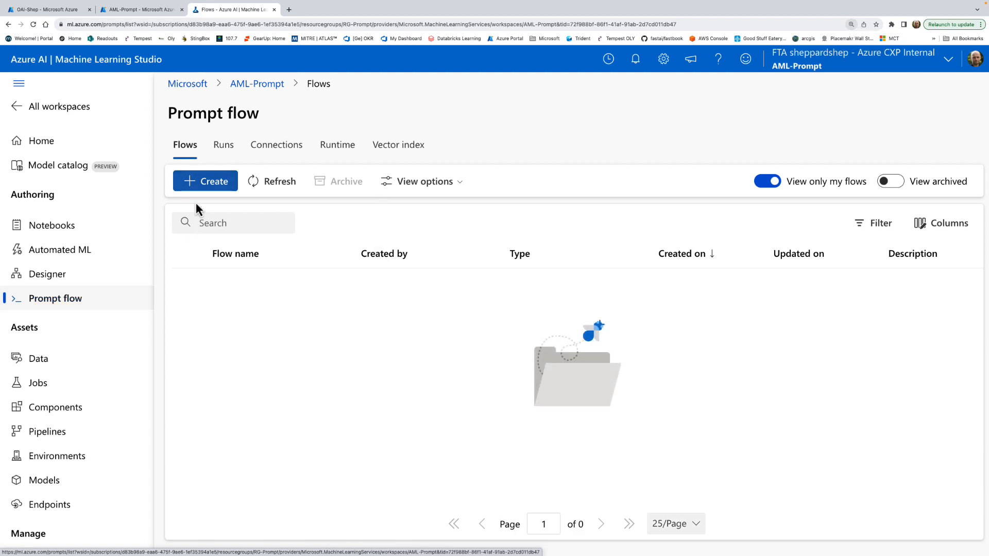
click(203, 184)
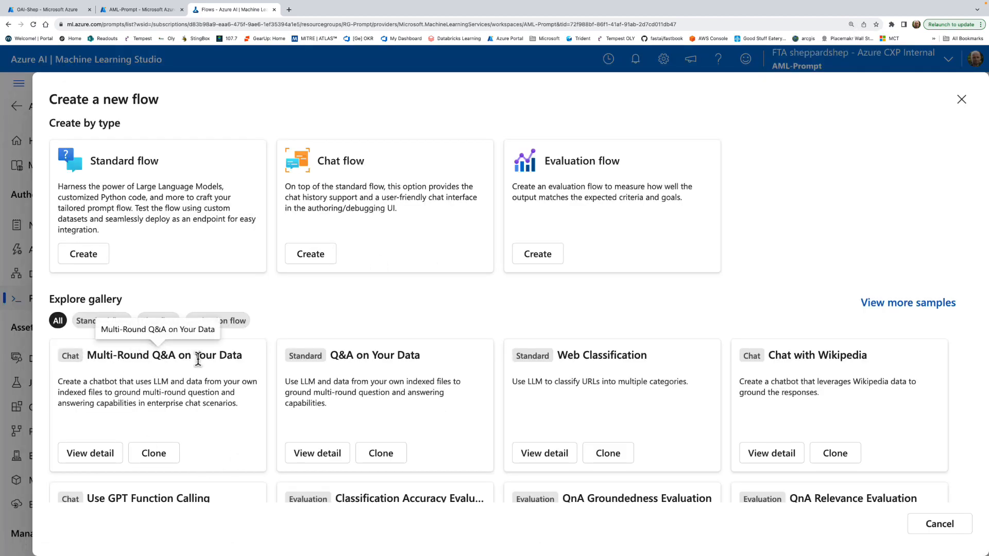
click(938, 524)
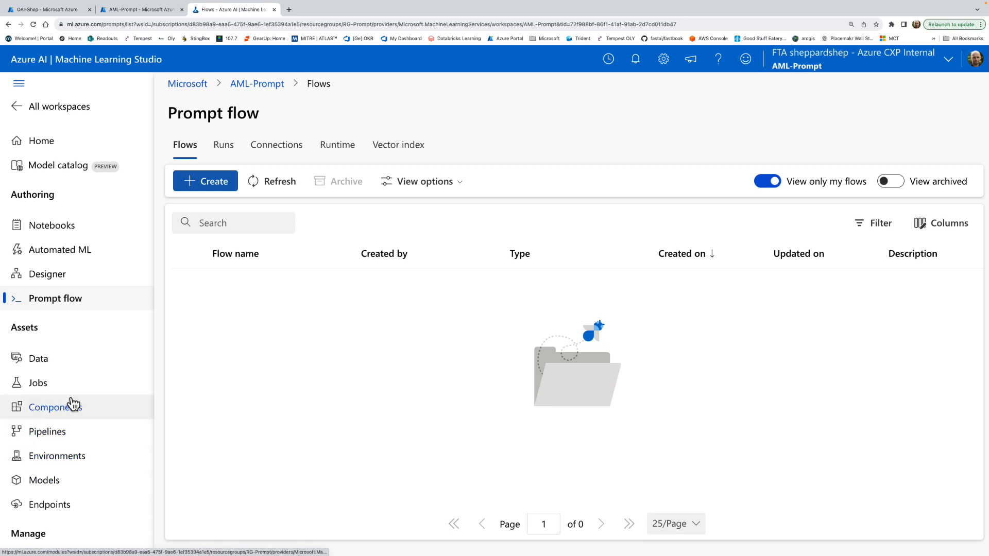
Step: Start a new compute instance with the suggested name and the Standard_E4ds_v4 CPU size, and proceed to its scheduling settings
scroll(77, 456, down, 2)
click(62, 461)
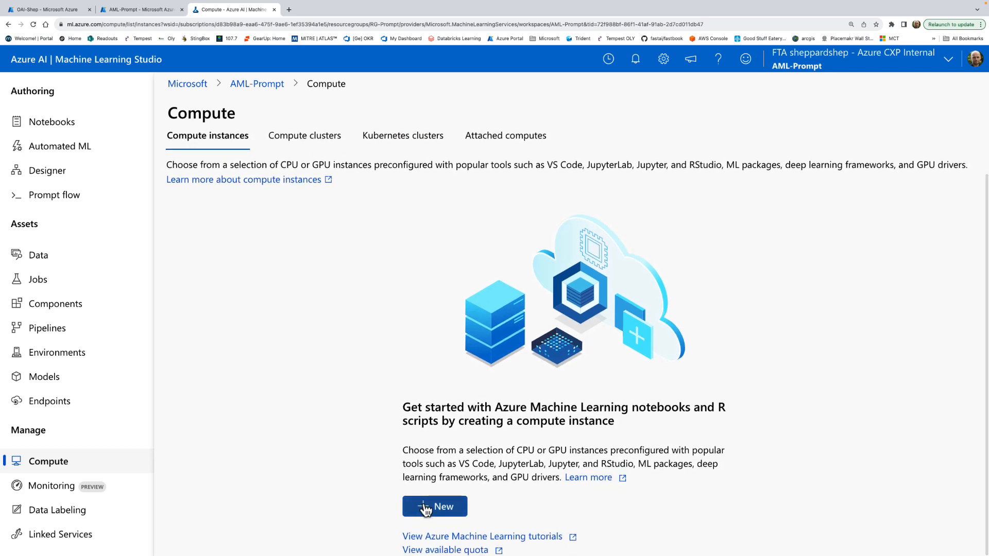
click(424, 507)
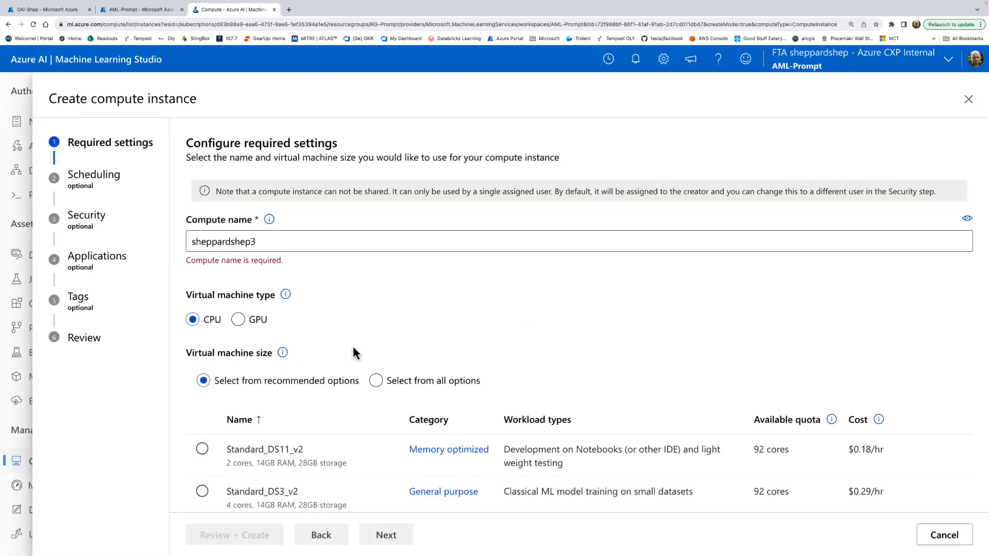
scroll(354, 346, down, 2)
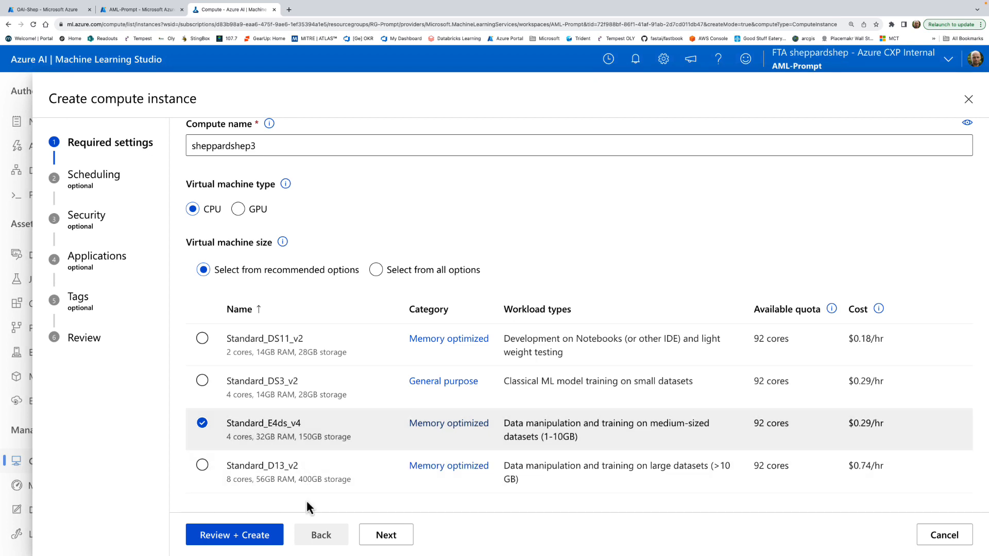
click(386, 536)
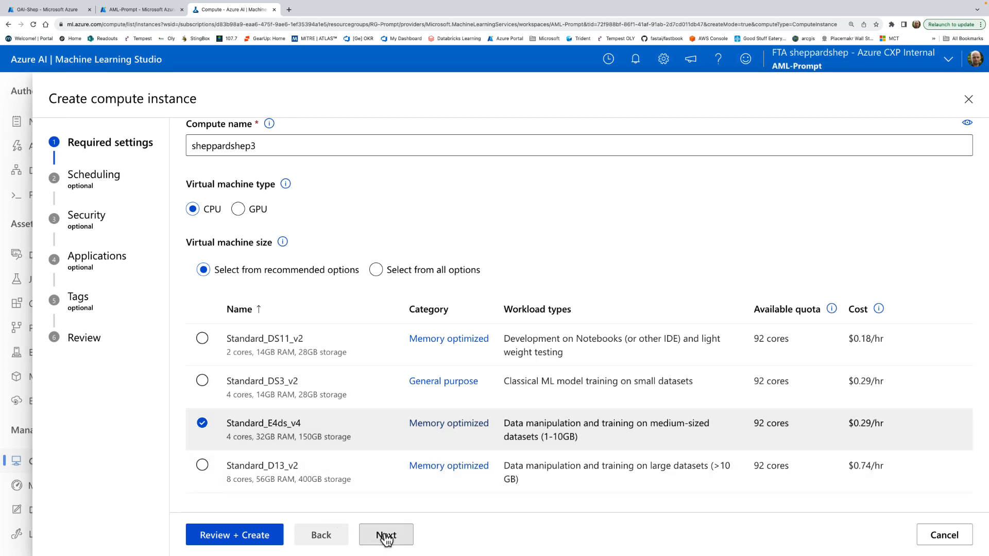
Step: Set the compute instance's idle shutdown to 120 minutes of inactivity
drag(277, 228, 253, 228)
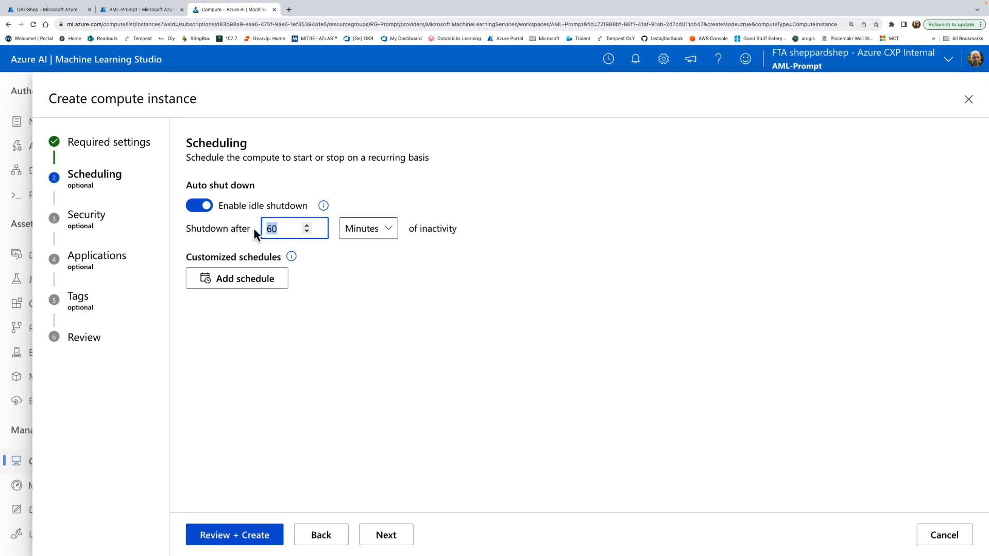
text(120)
click(324, 307)
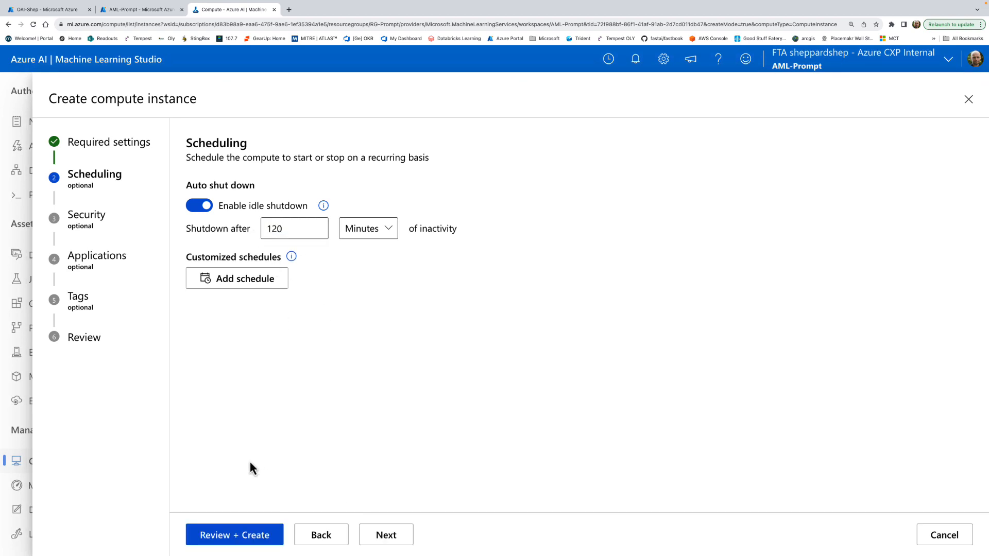
Step: Add a stop schedule in Eastern Time (US & Canada) at 8:00 PM, with Sunday and Saturday also set as active days
click(245, 282)
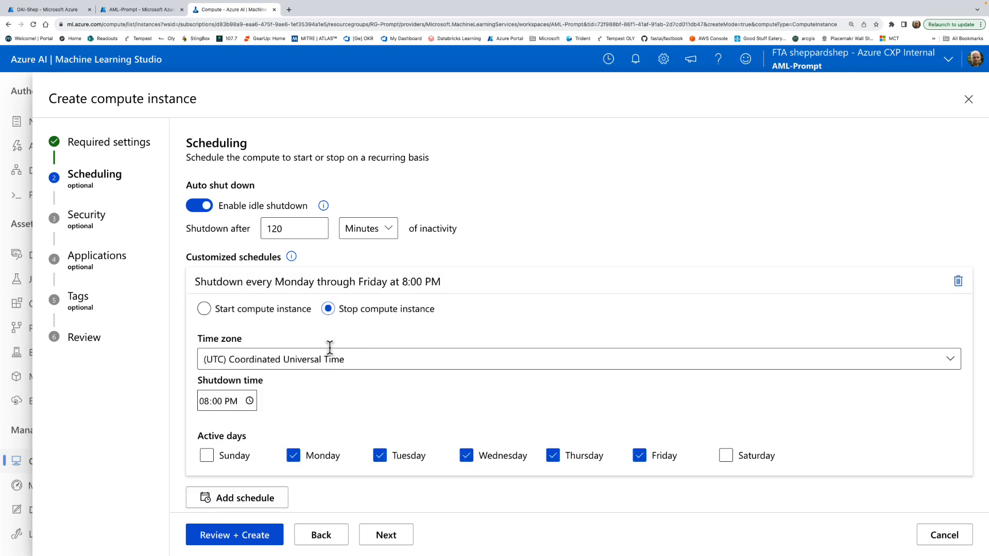
click(361, 360)
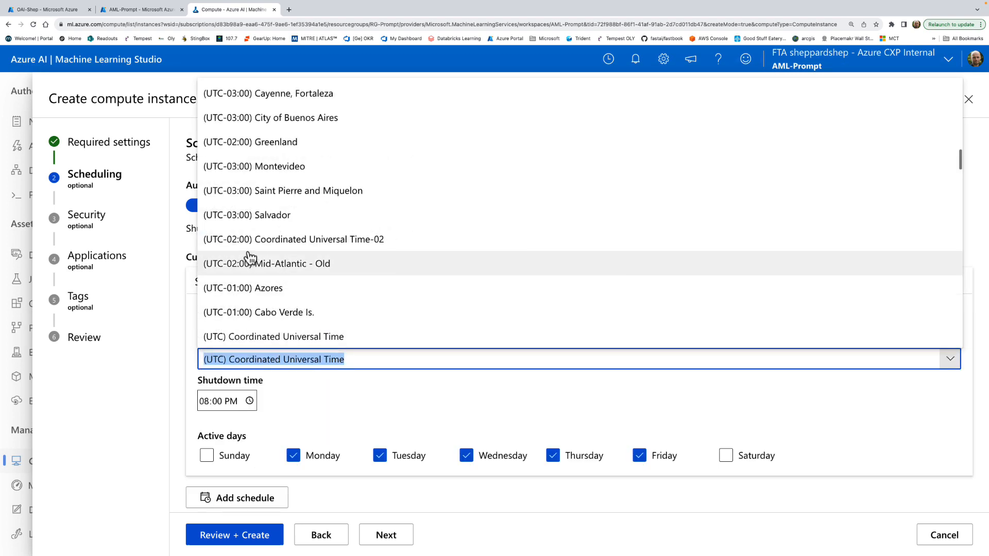
scroll(250, 256, up, 6)
scroll(250, 256, up, 3)
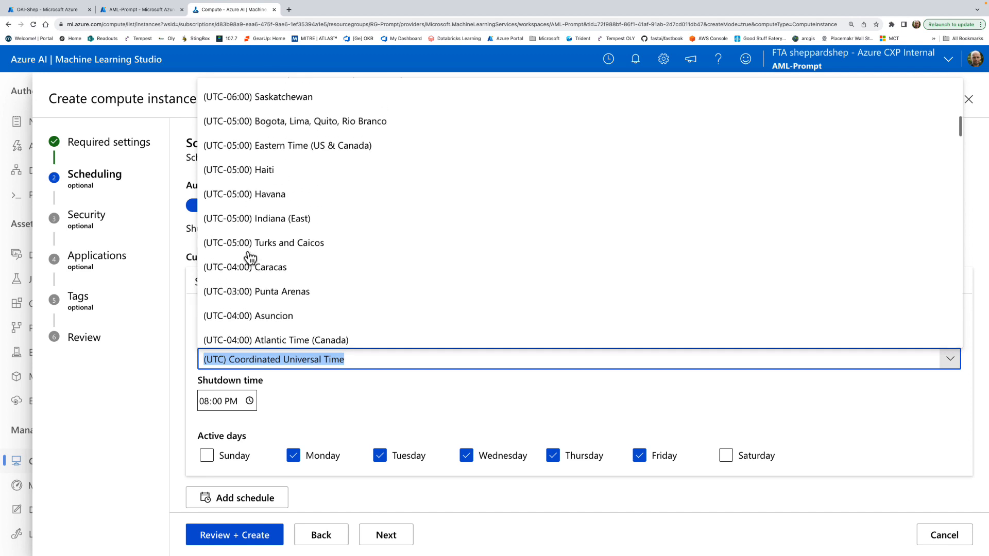
click(287, 182)
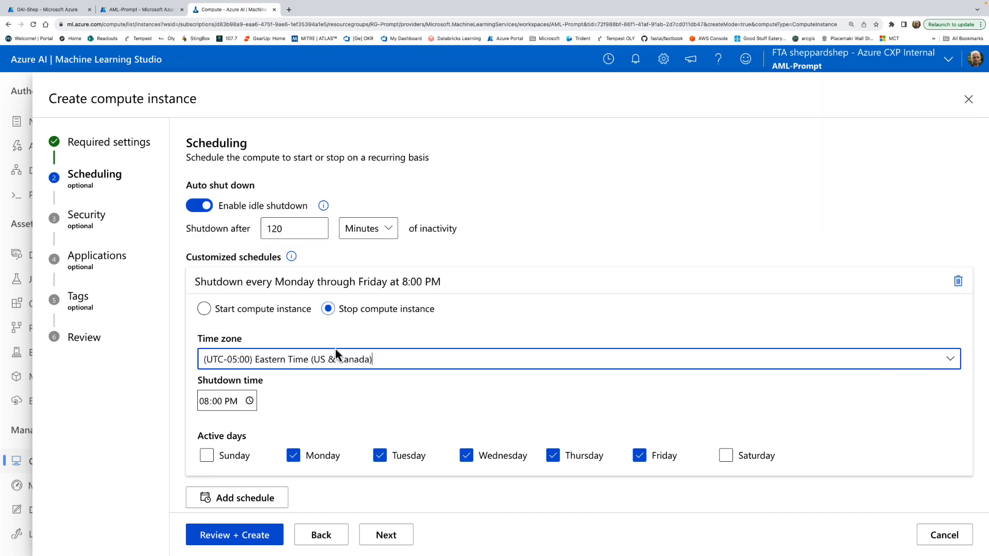
scroll(342, 391, down, 1)
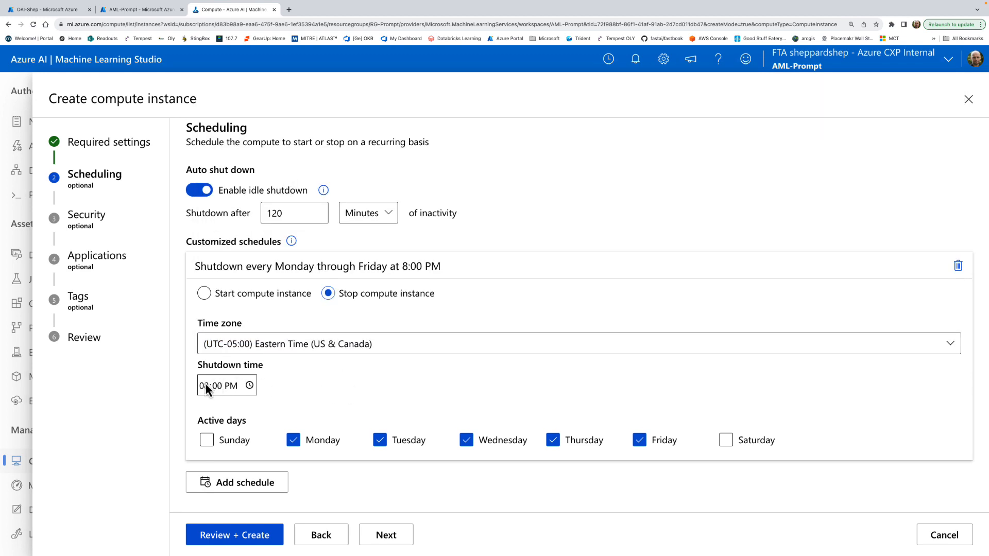
click(221, 442)
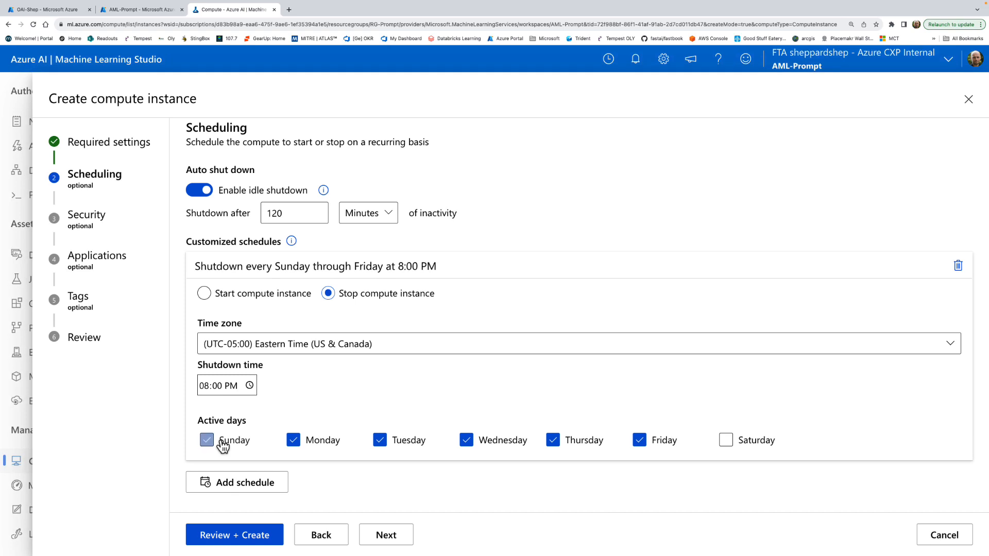
click(727, 441)
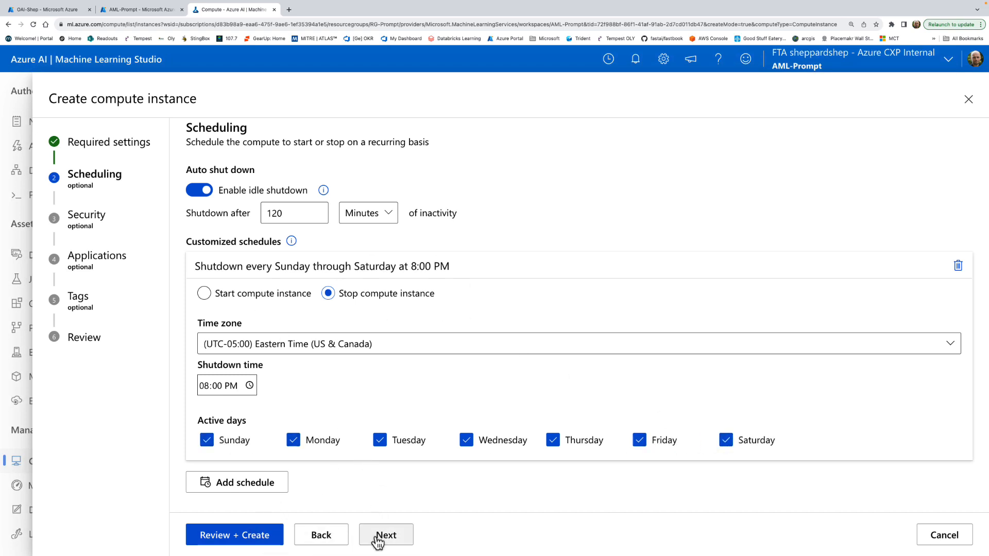
click(397, 538)
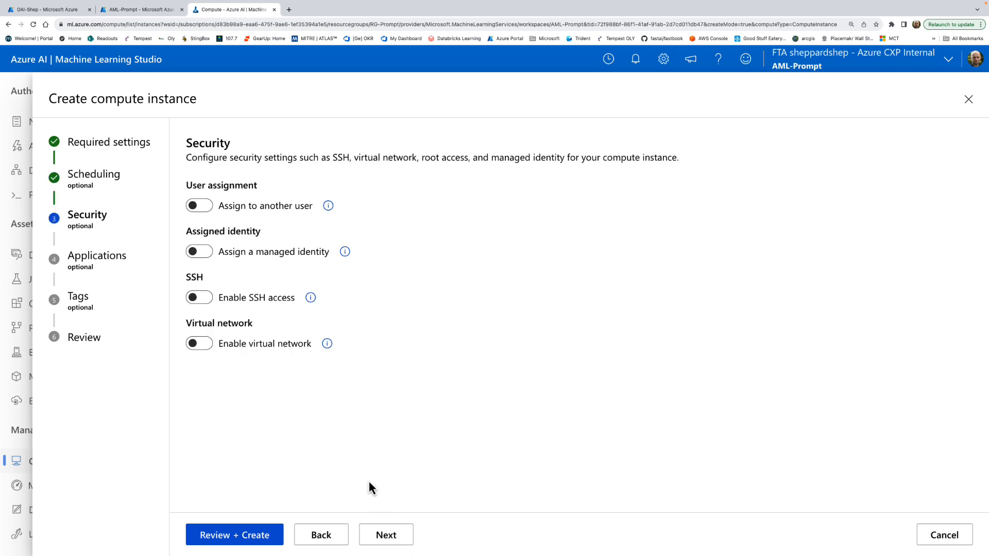
Step: Keep the default security, applications and tags settings, review the configuration, and create the compute instance
click(392, 541)
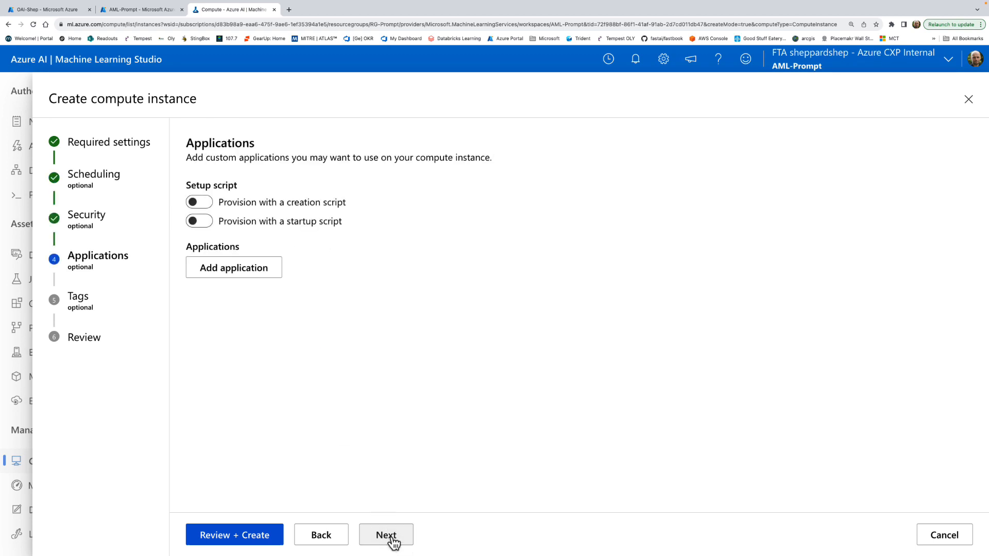
click(393, 541)
click(393, 542)
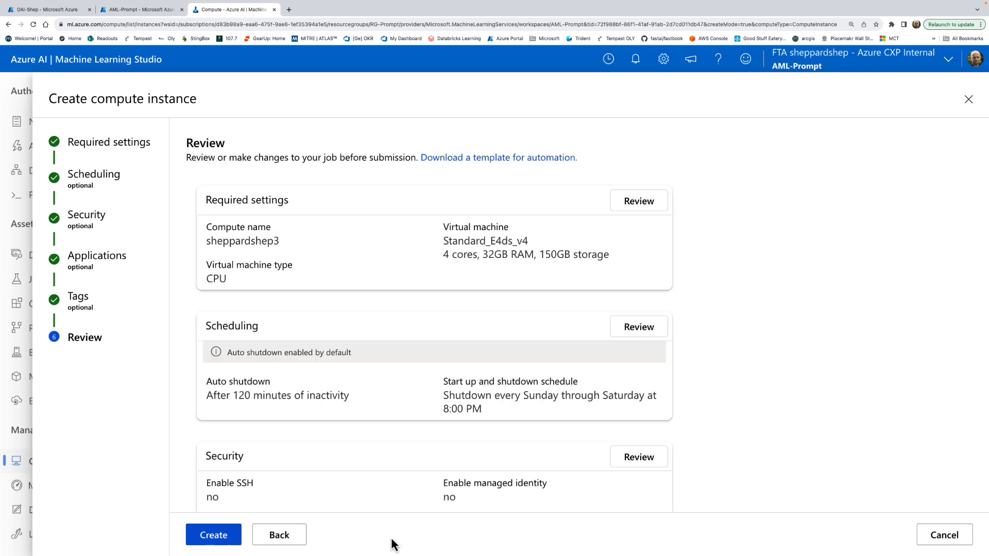
scroll(406, 430, down, 5)
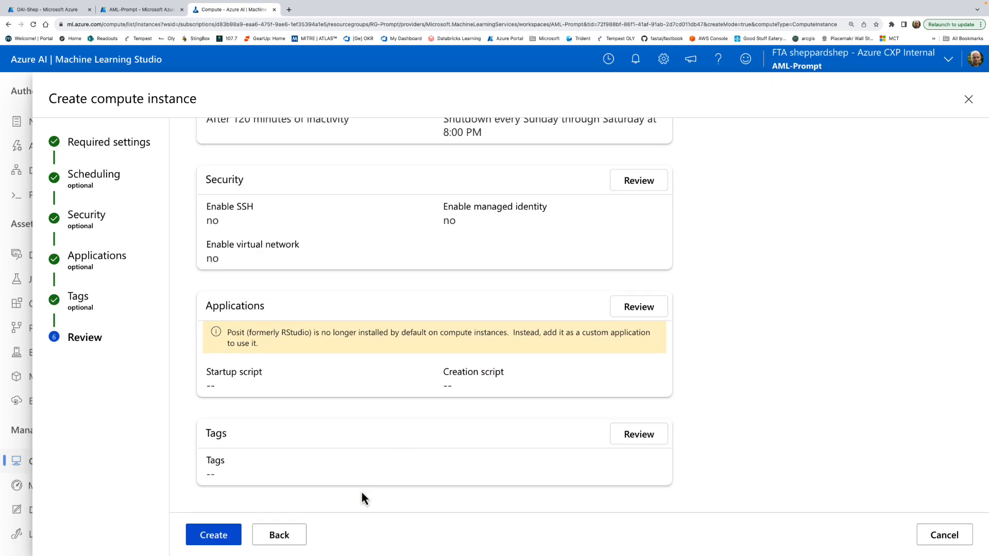
click(208, 537)
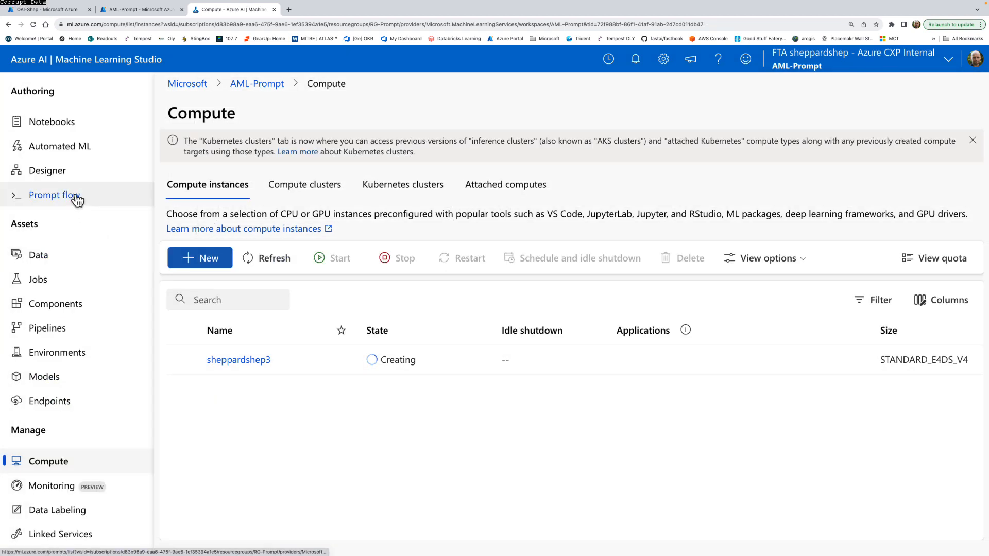
Step: Start a new Azure OpenAI connection in Prompt flow named OpenAI, keeping Azure OpenAI as the provider
click(76, 197)
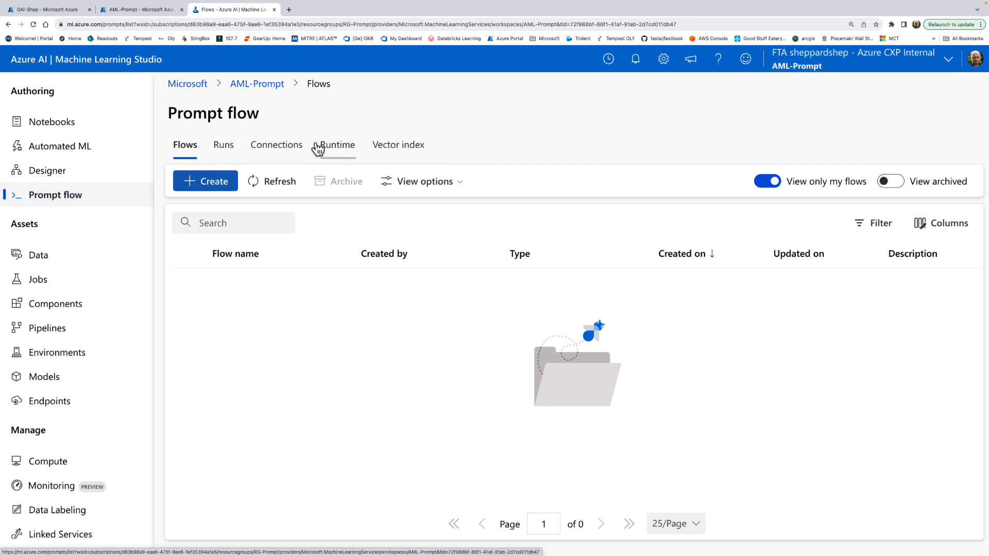
click(277, 150)
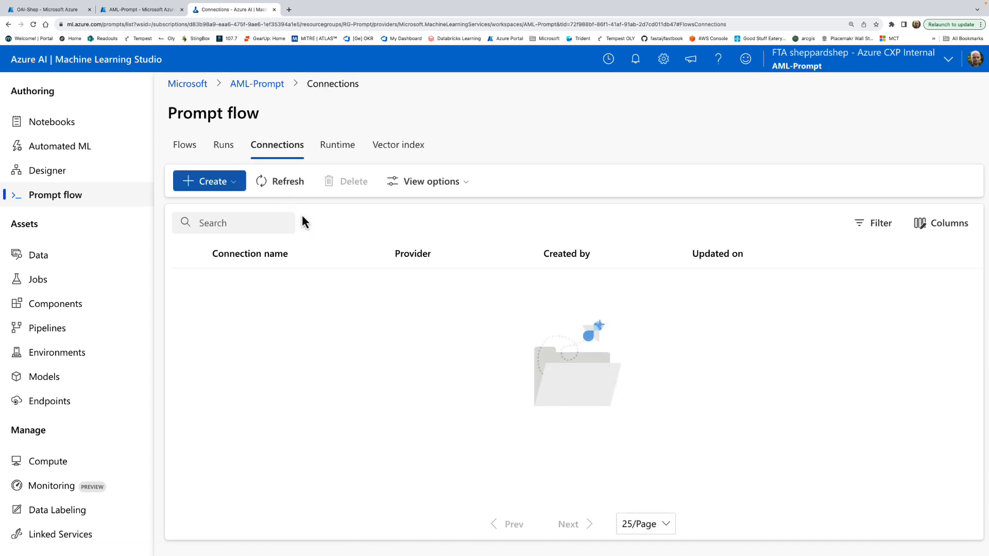
click(219, 191)
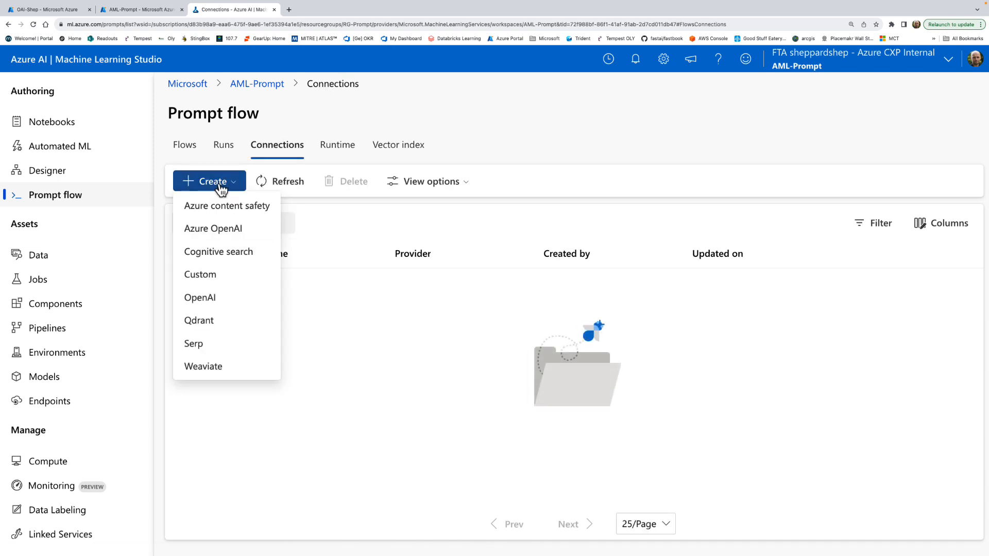
click(228, 230)
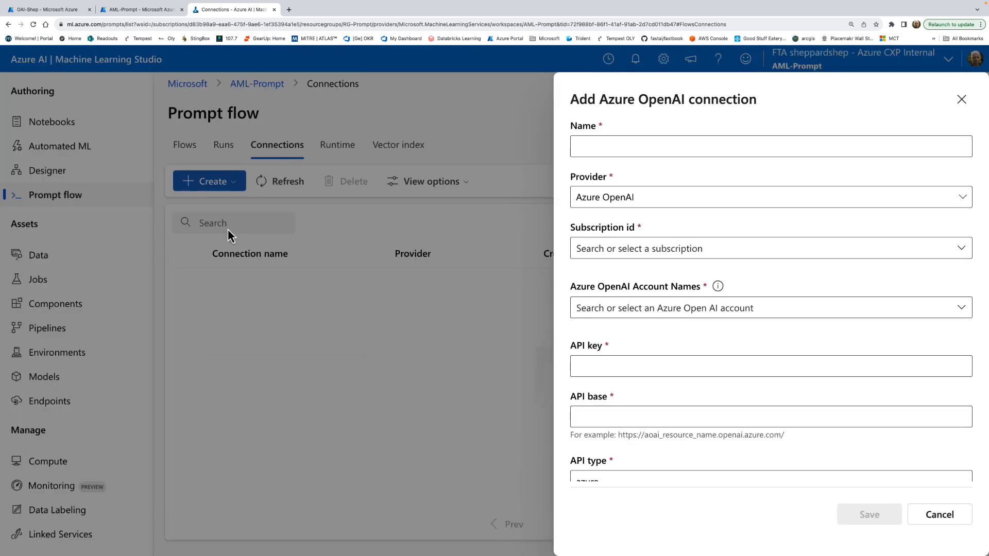
click(610, 147)
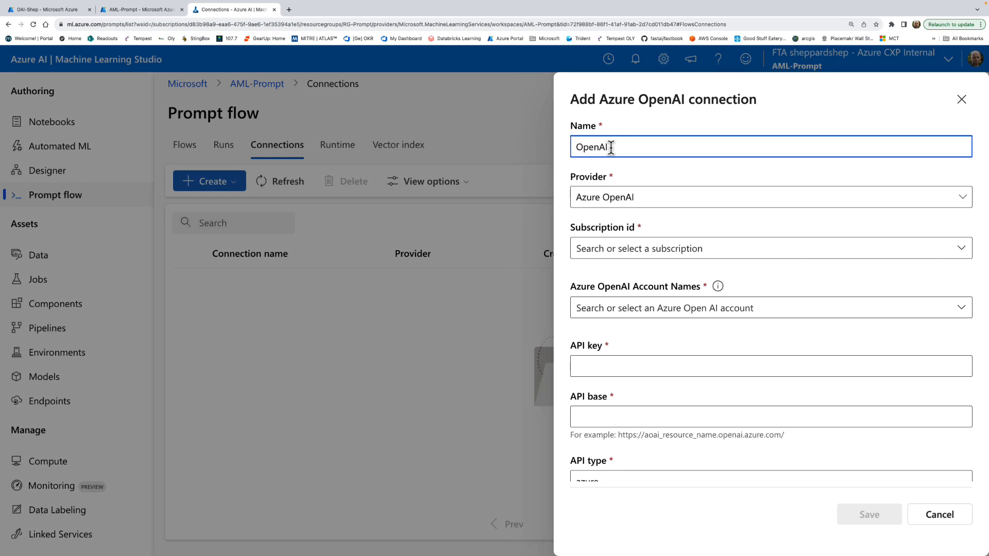
click(639, 204)
click(639, 205)
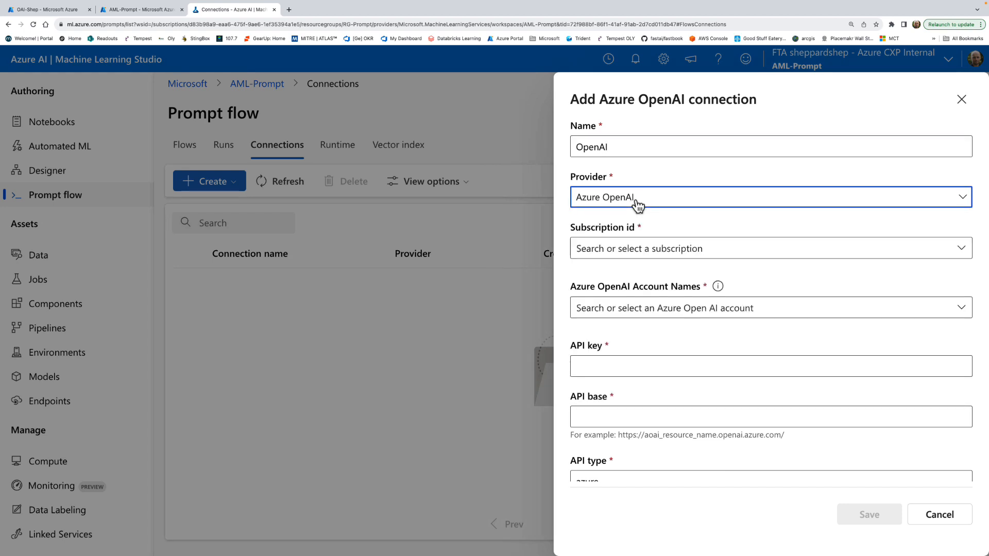
Step: Choose the Azure CXP Internal subscription and the OAI-Shep account for the OpenAI connection
click(637, 248)
click(640, 273)
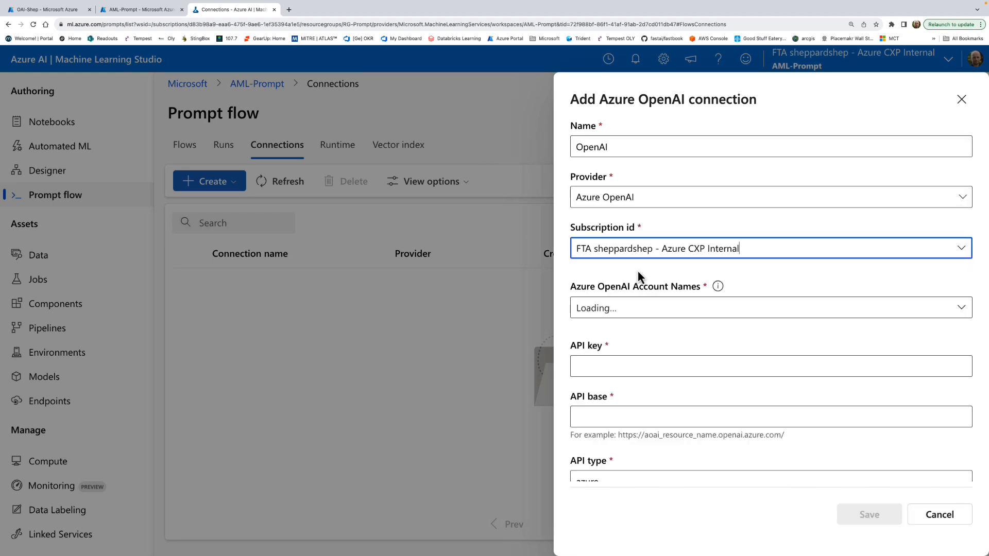
click(650, 308)
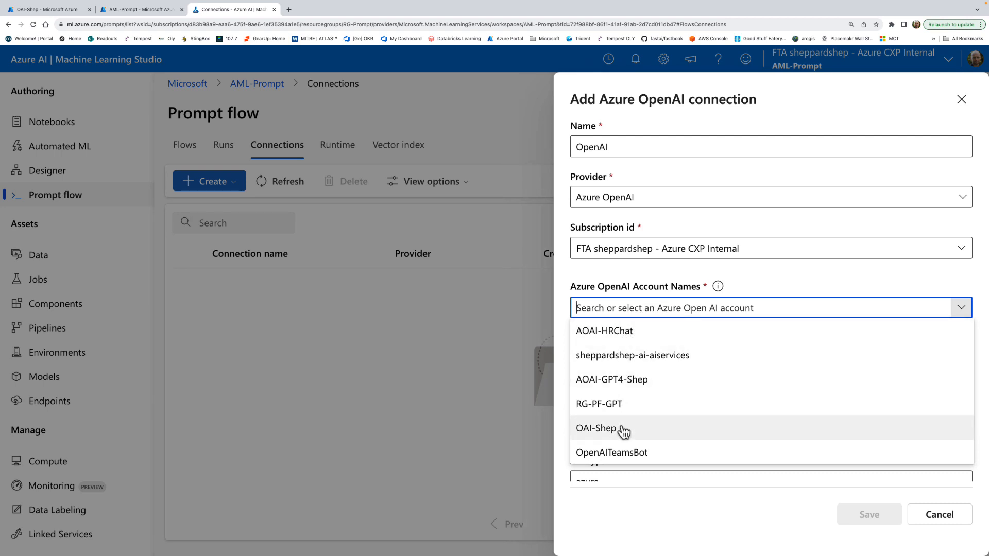
scroll(624, 432, up, 5)
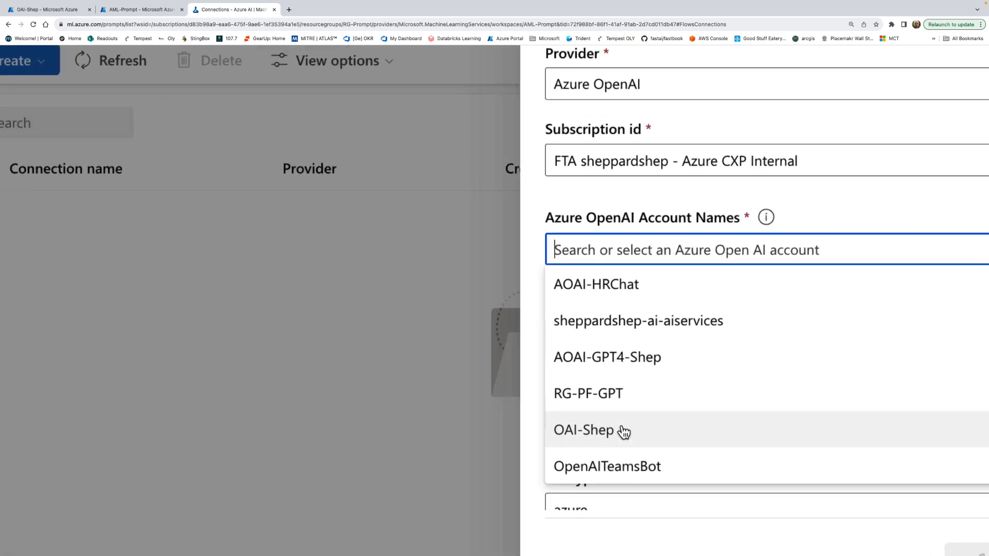
scroll(624, 432, down, 5)
click(624, 432)
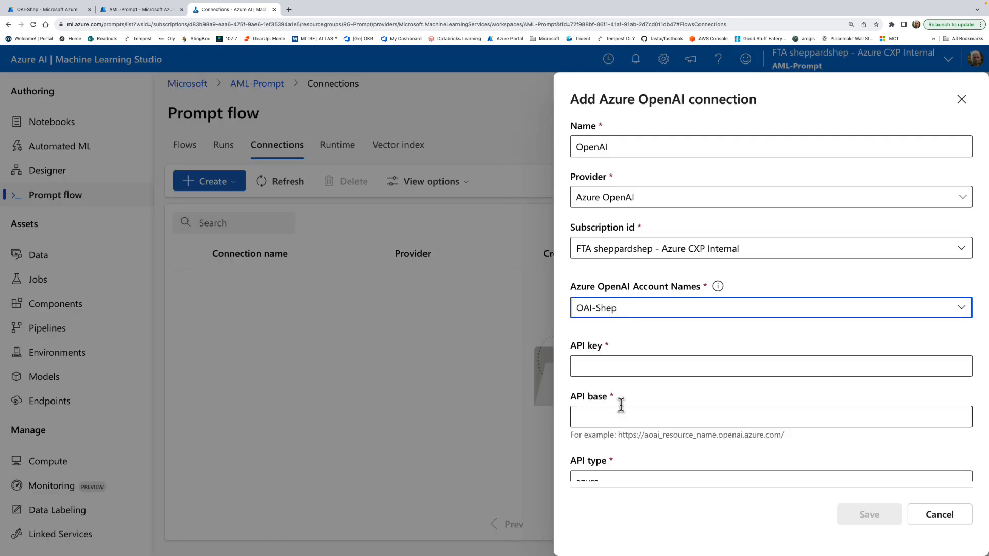
Step: Copy Key 1 from the OAI-Shep resource in the Azure portal into the OpenAI connection's API key field
click(628, 360)
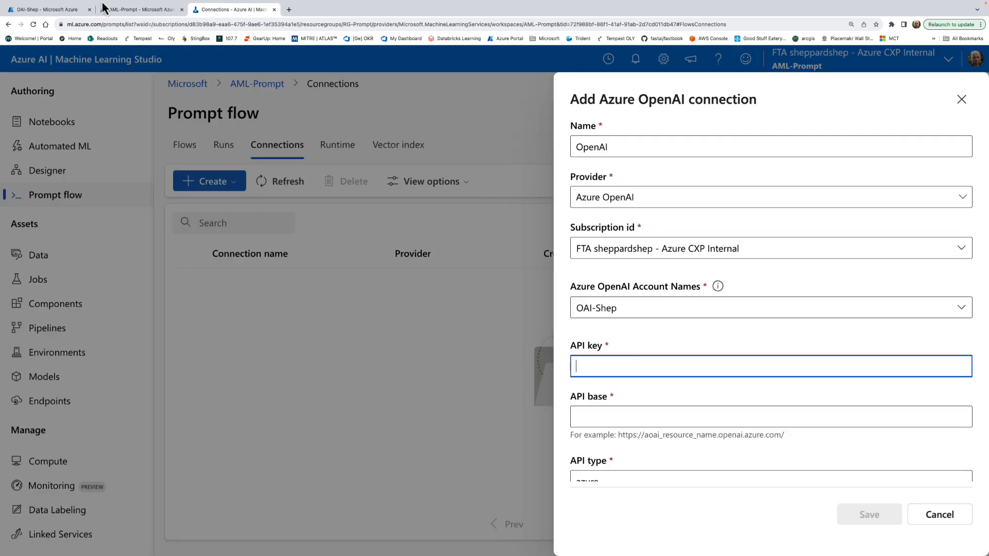
click(143, 31)
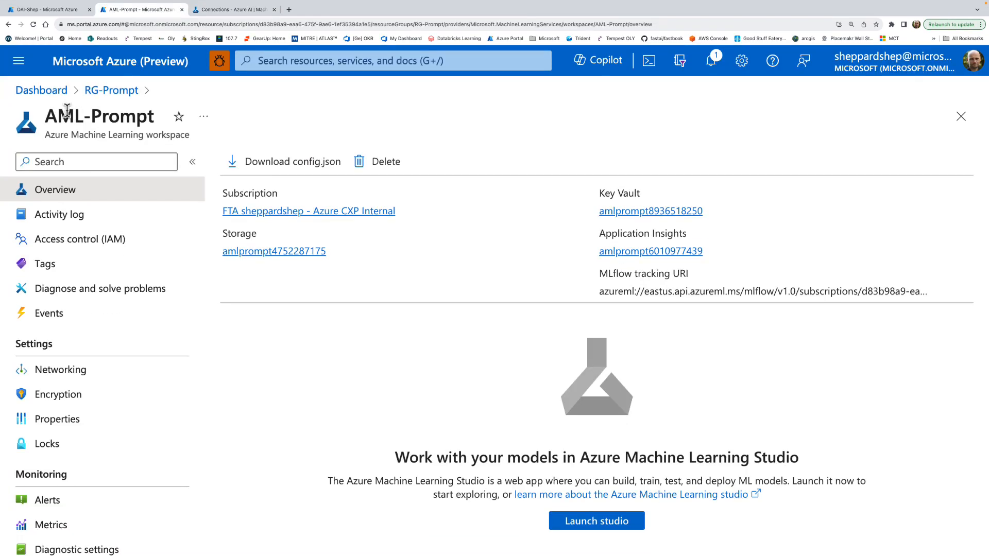
click(57, 9)
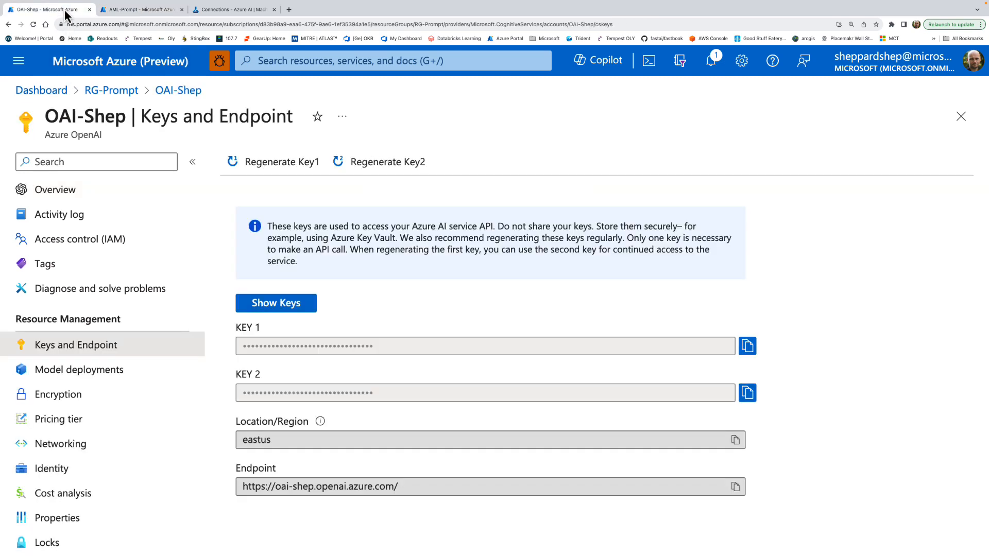
click(751, 347)
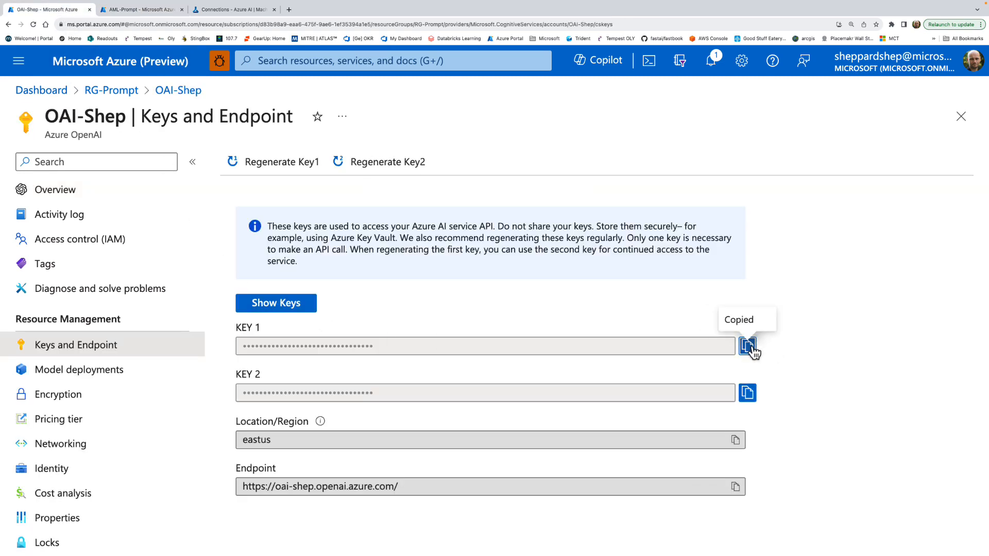
click(234, 9)
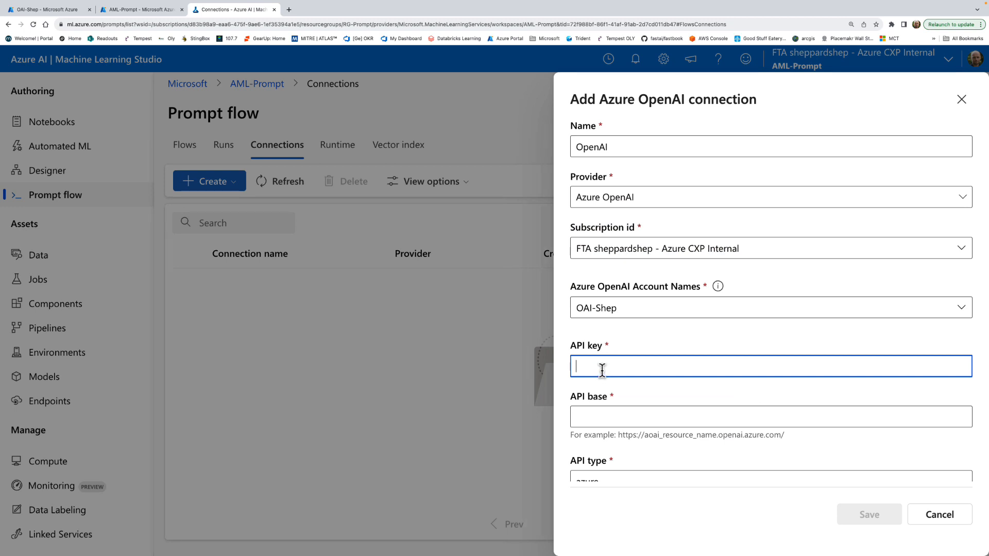
key(super+v)
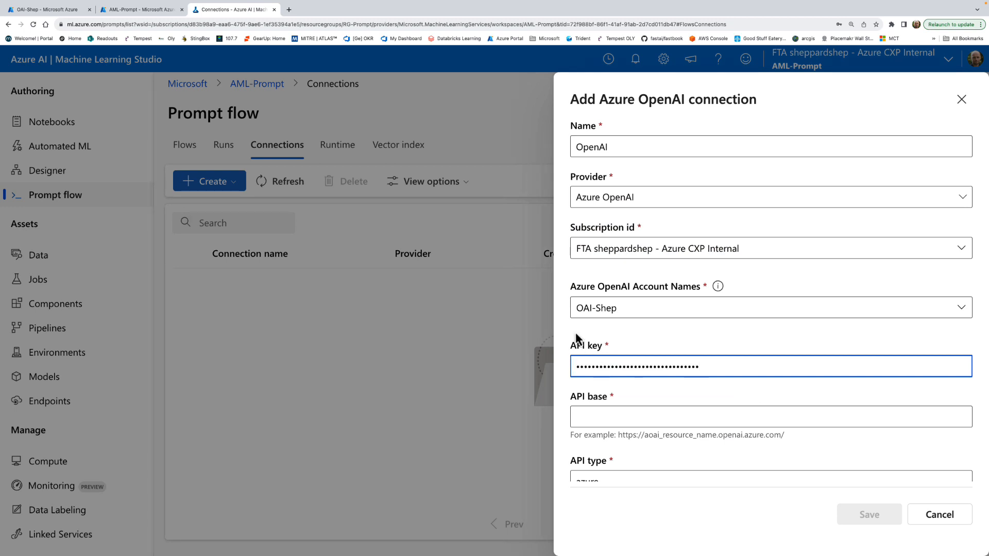
click(64, 10)
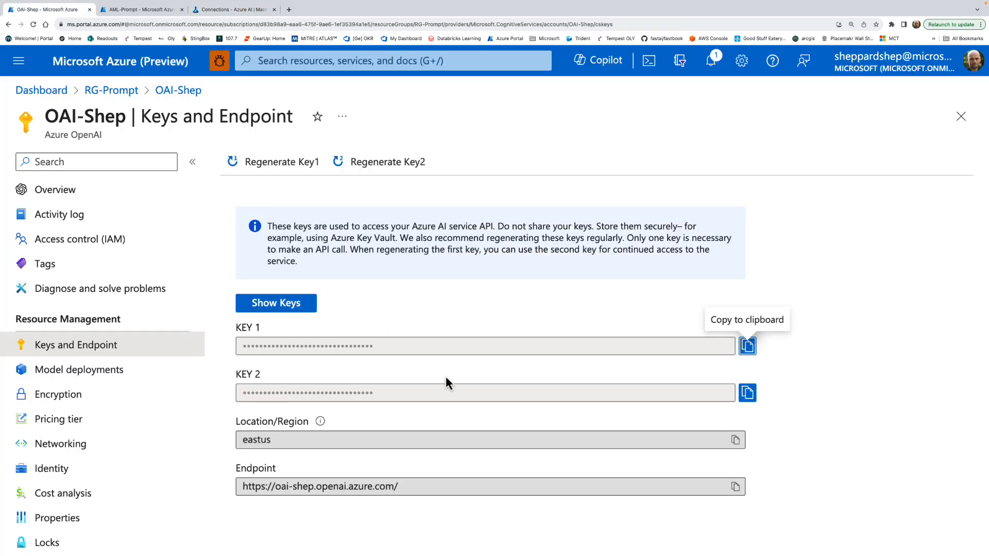
click(735, 486)
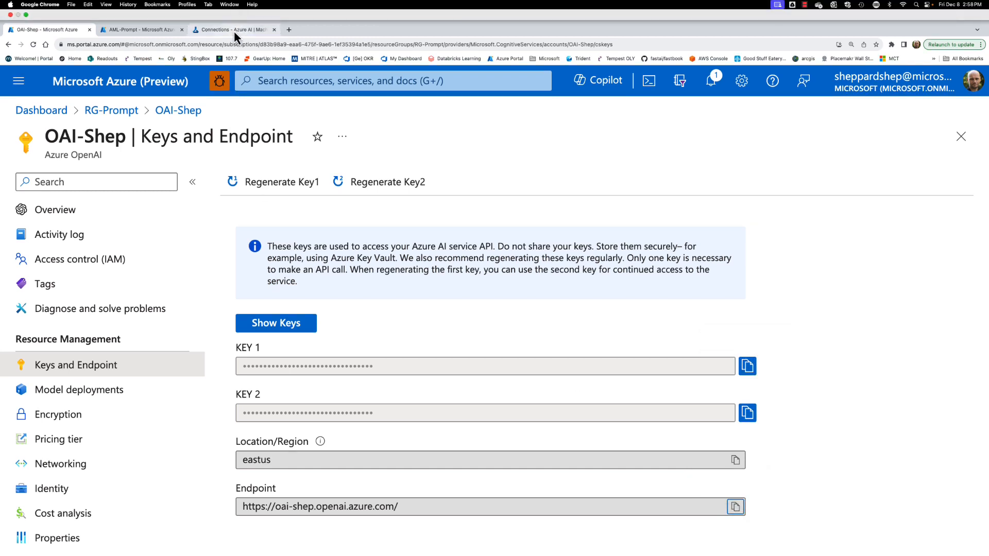
click(232, 11)
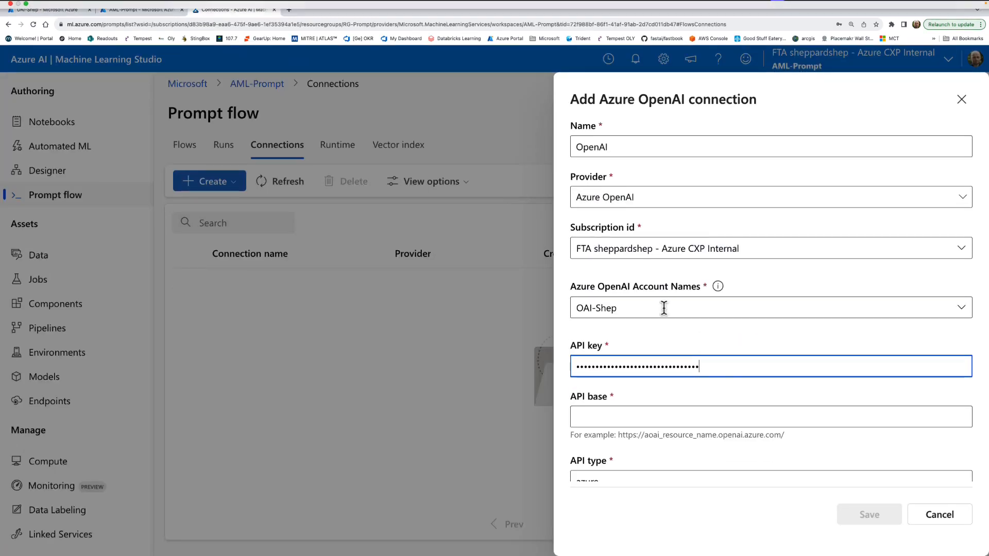
click(628, 414)
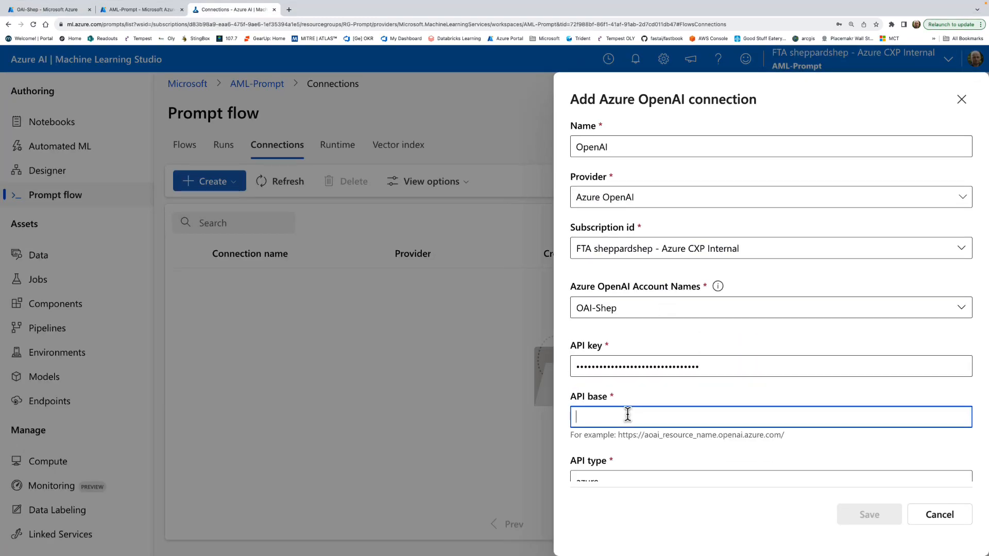
key(super+v)
scroll(628, 414, down, 3)
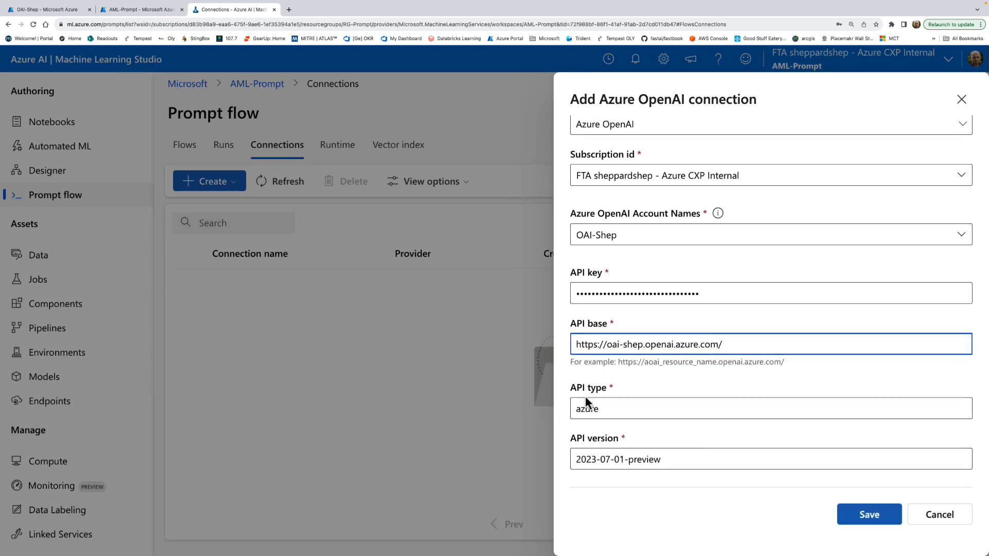
click(869, 517)
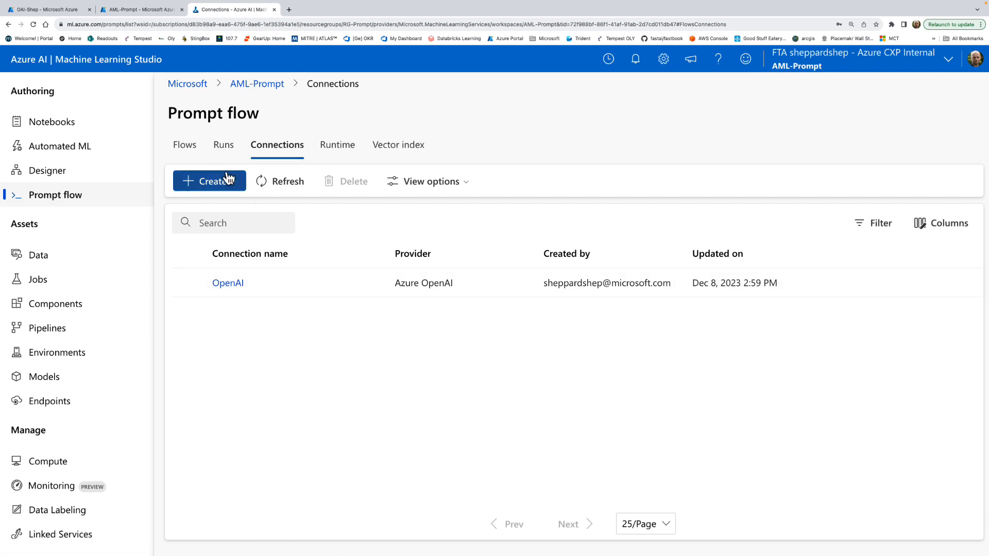
Step: Start a new Cognitive search connection in Prompt flow named Search-Shep
click(233, 187)
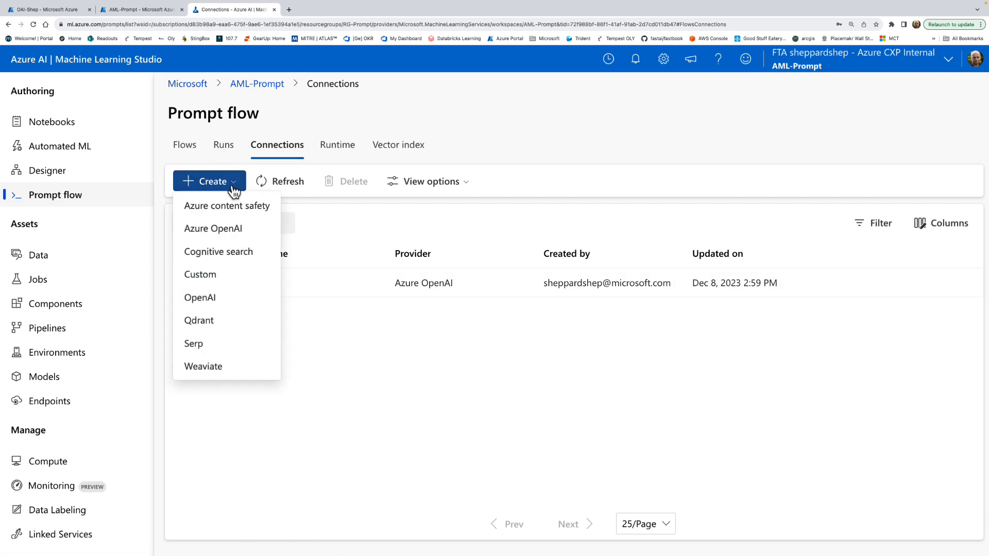
click(232, 253)
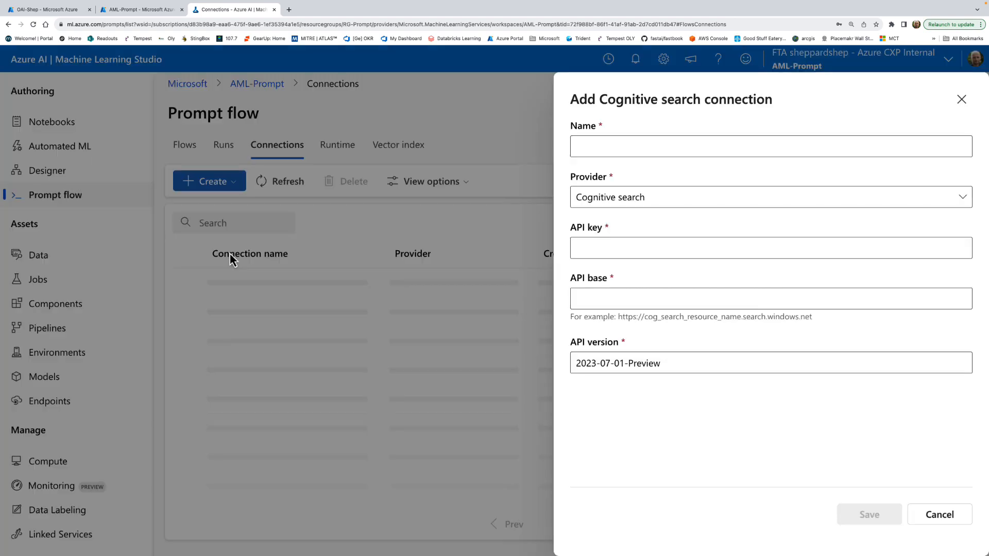
click(586, 142)
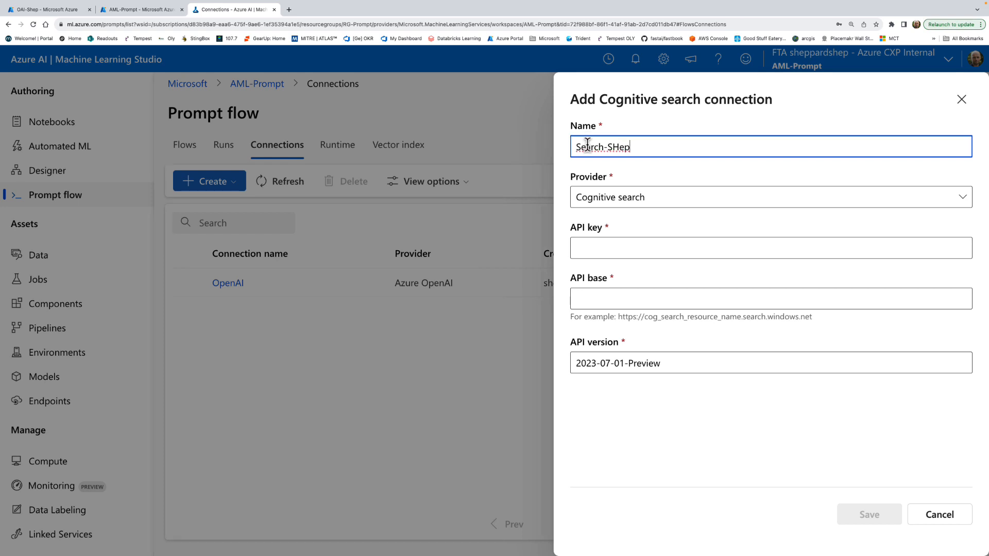
key(Left)
key(BackSpace)
Step: Copy the primary admin key from the search-shep service in RG-Prompt into the Cognitive search connection's API key field
click(622, 243)
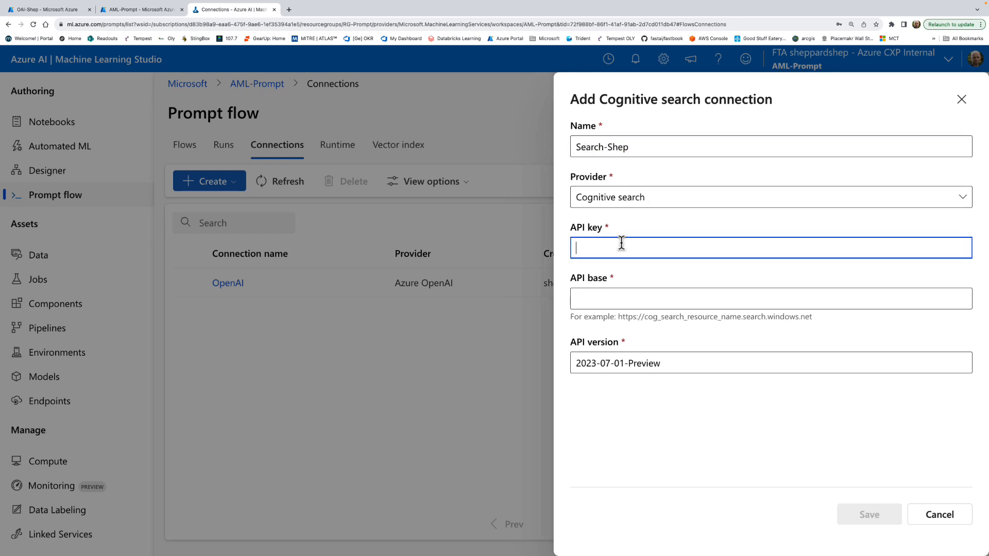
click(150, 10)
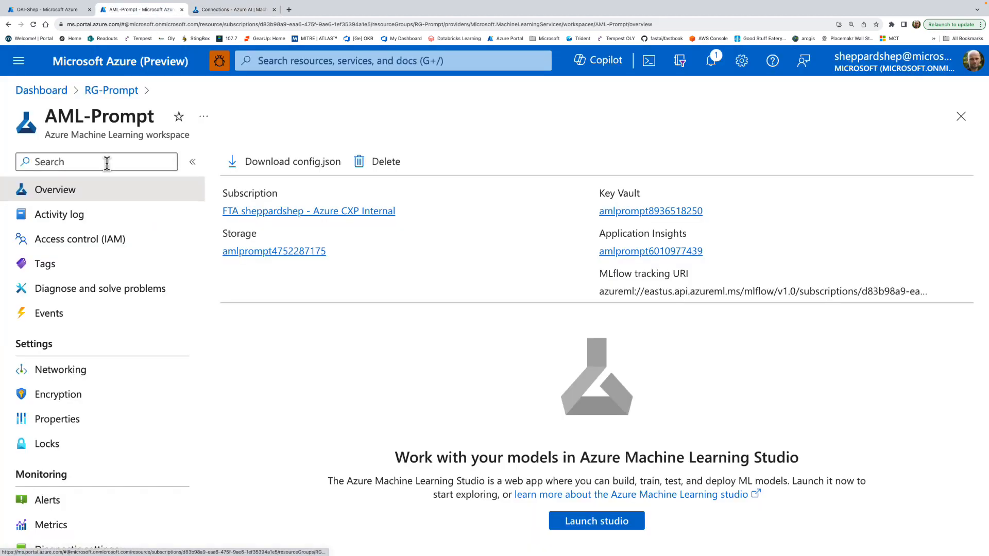
click(57, 10)
click(109, 92)
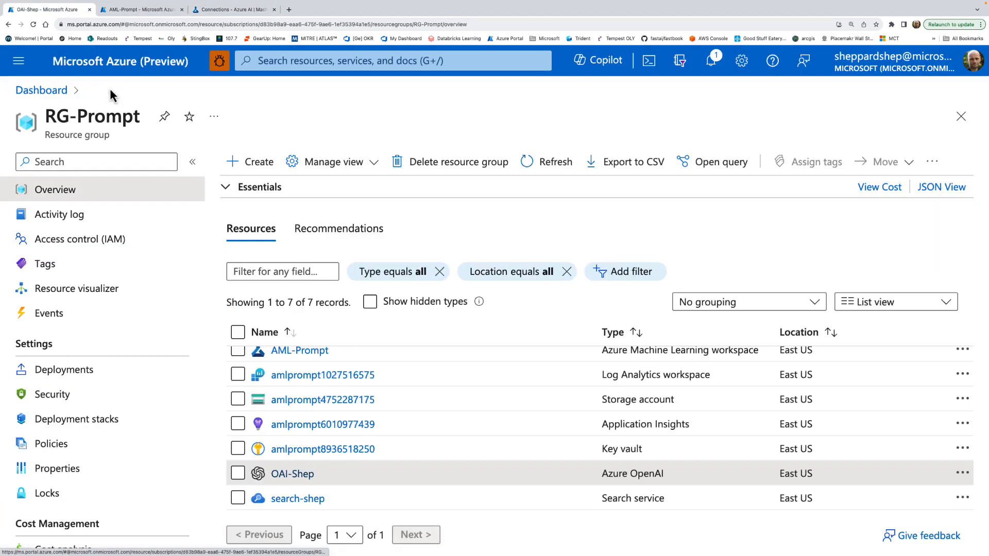
scroll(309, 454, down, 1)
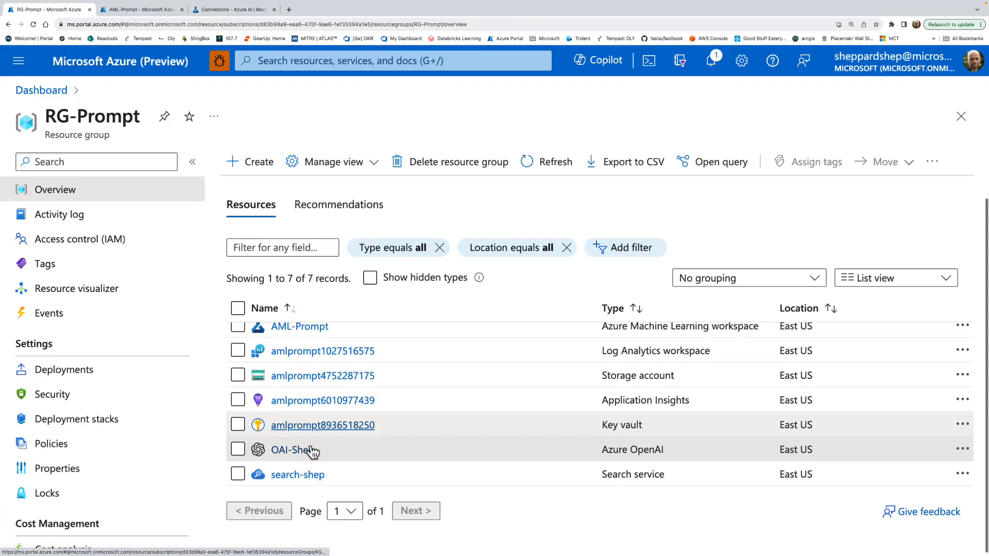
click(294, 472)
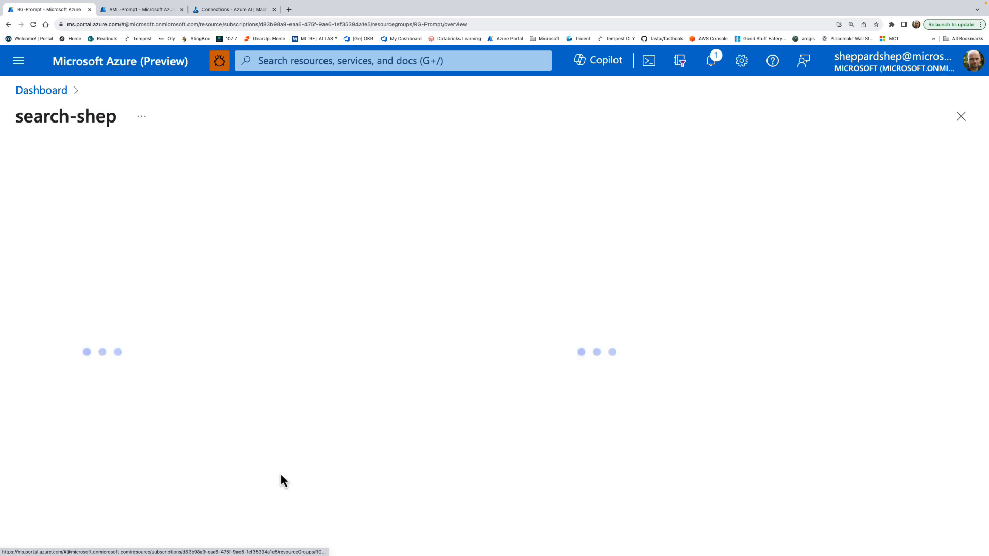
scroll(103, 438, down, 4)
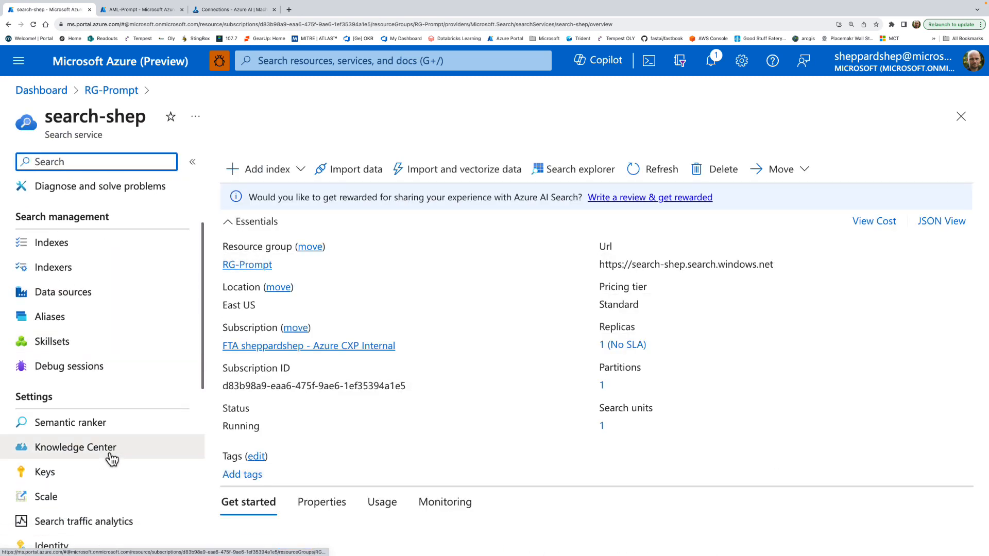
click(70, 471)
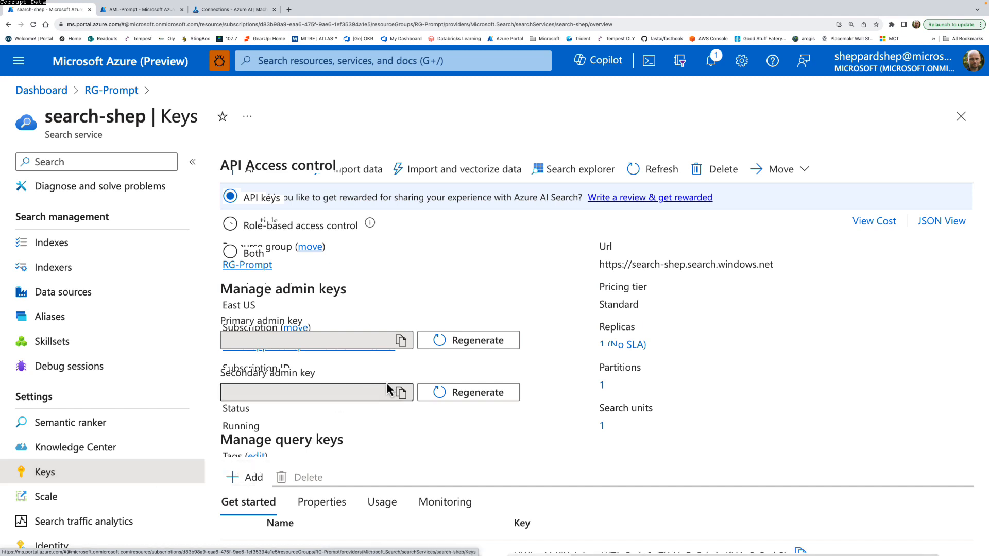
click(398, 345)
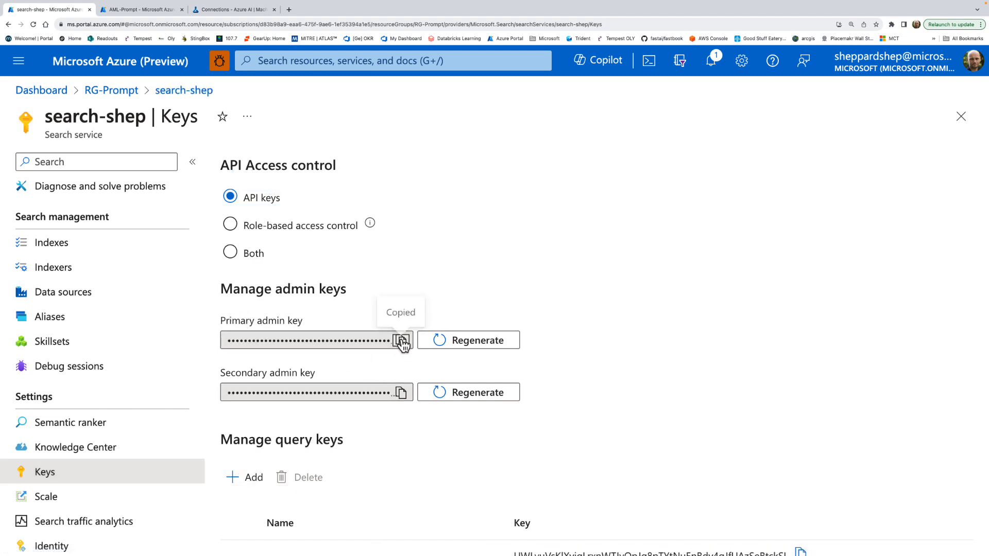
click(244, 15)
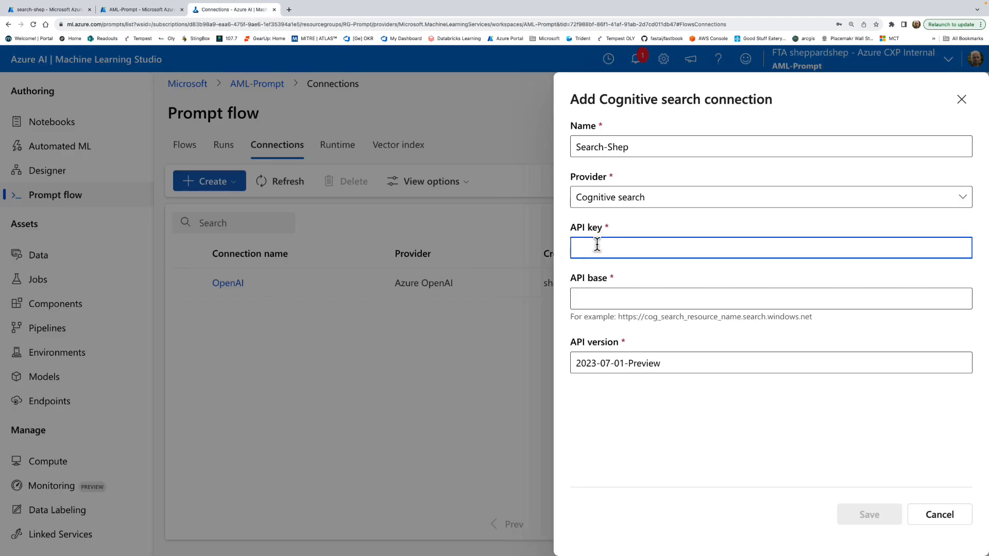
key(super+v)
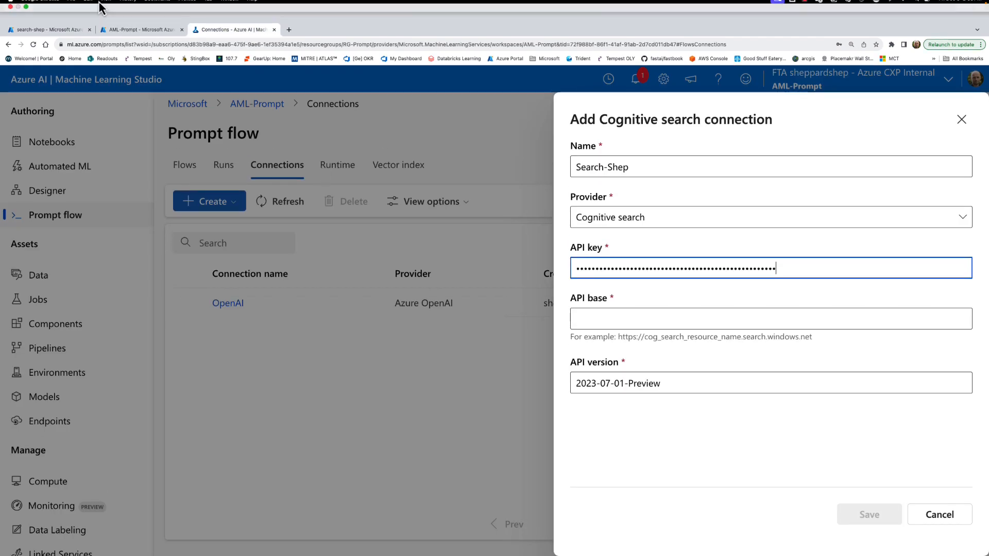
click(54, 29)
scroll(375, 407, down, 2)
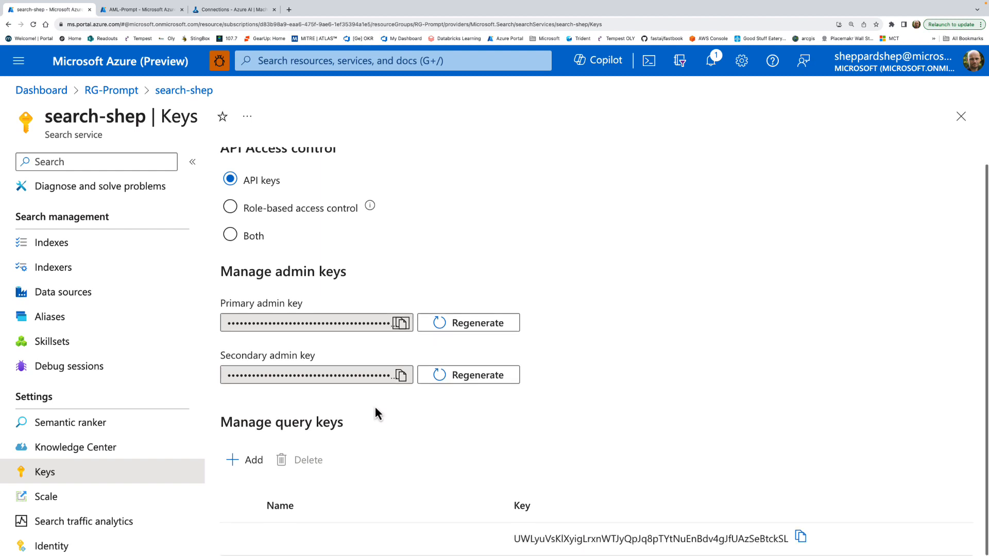
scroll(375, 407, up, 2)
scroll(75, 297, up, 3)
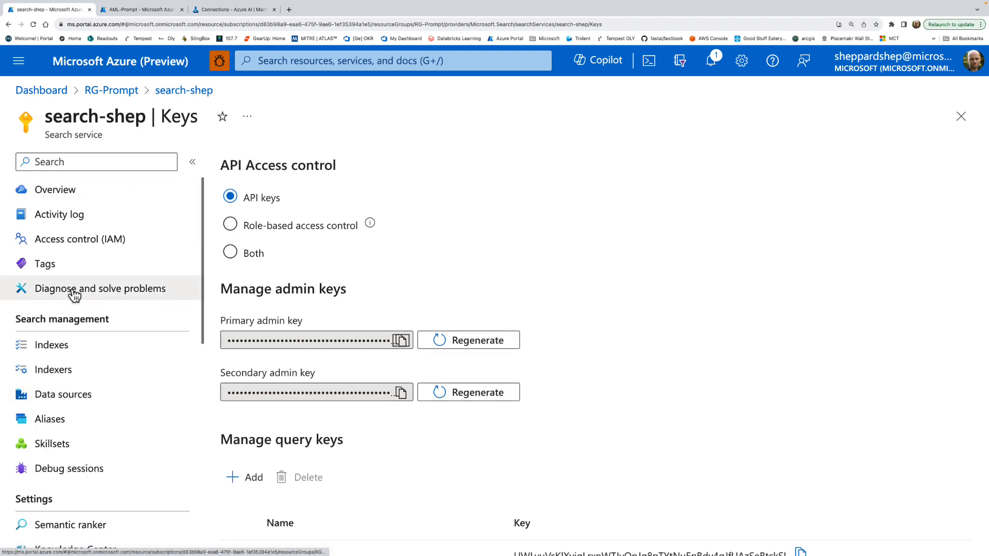
click(69, 193)
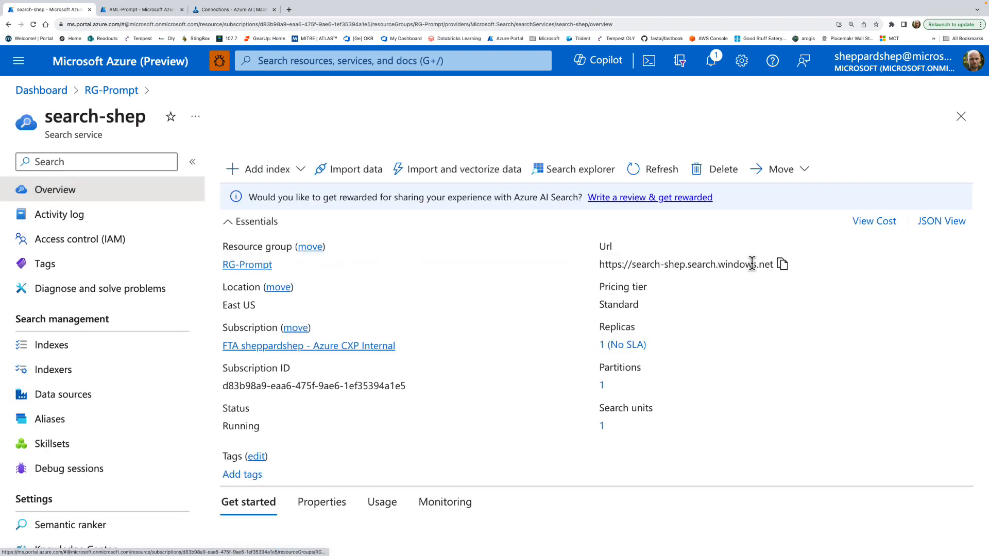
click(782, 266)
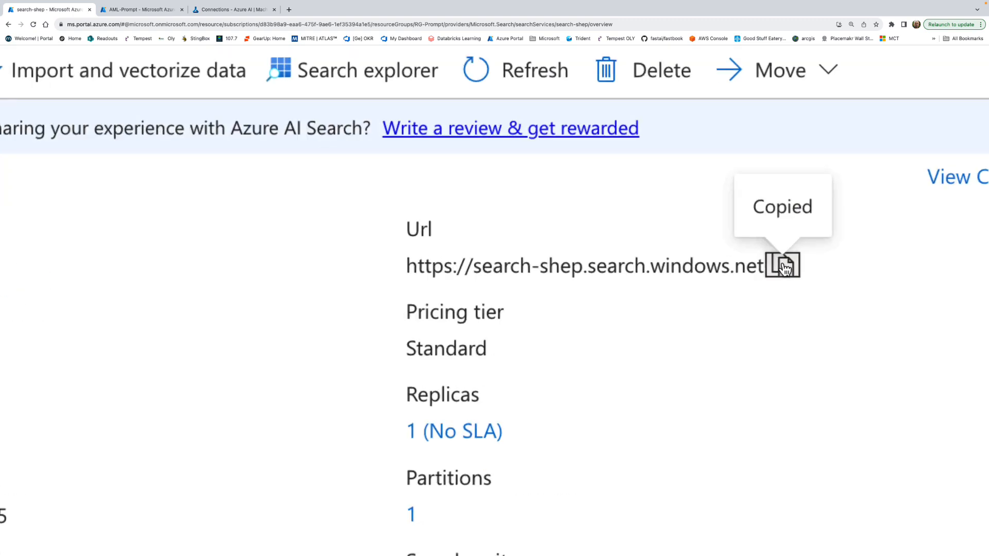
click(220, 11)
click(589, 297)
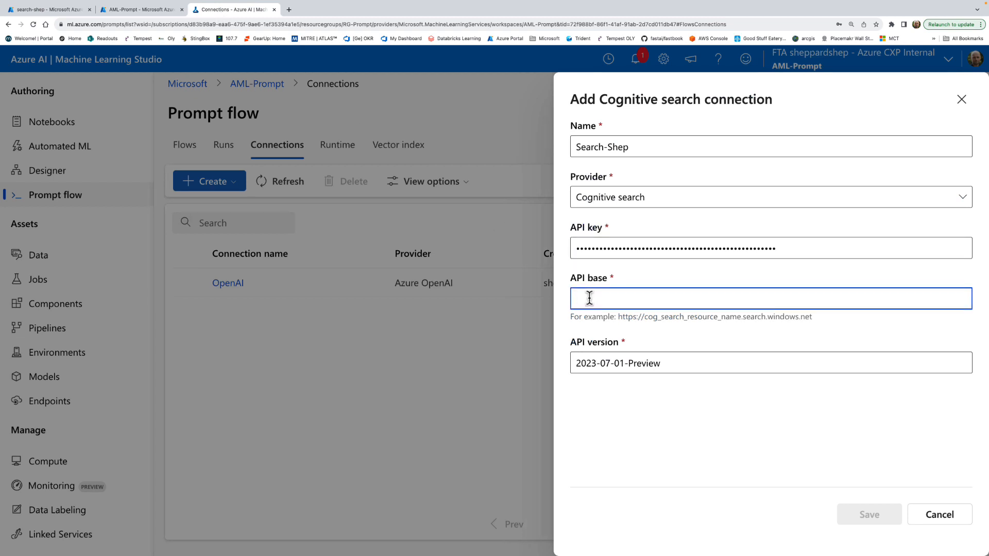
key(super+v)
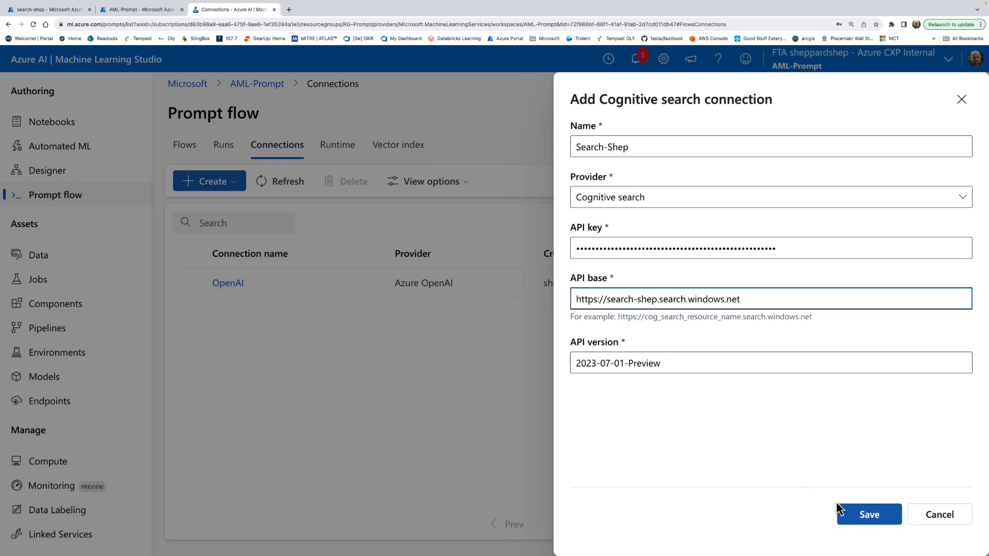
click(861, 517)
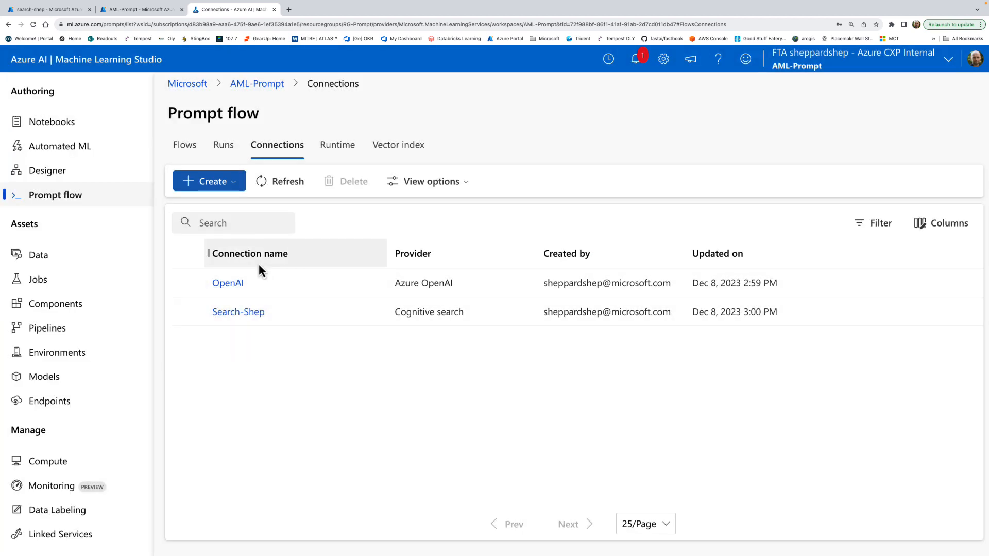
click(216, 182)
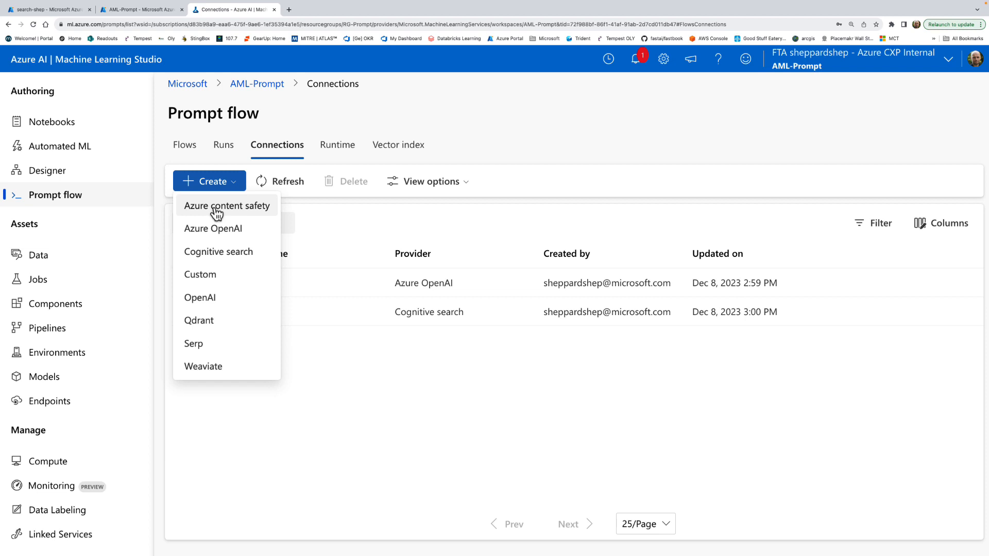
click(388, 379)
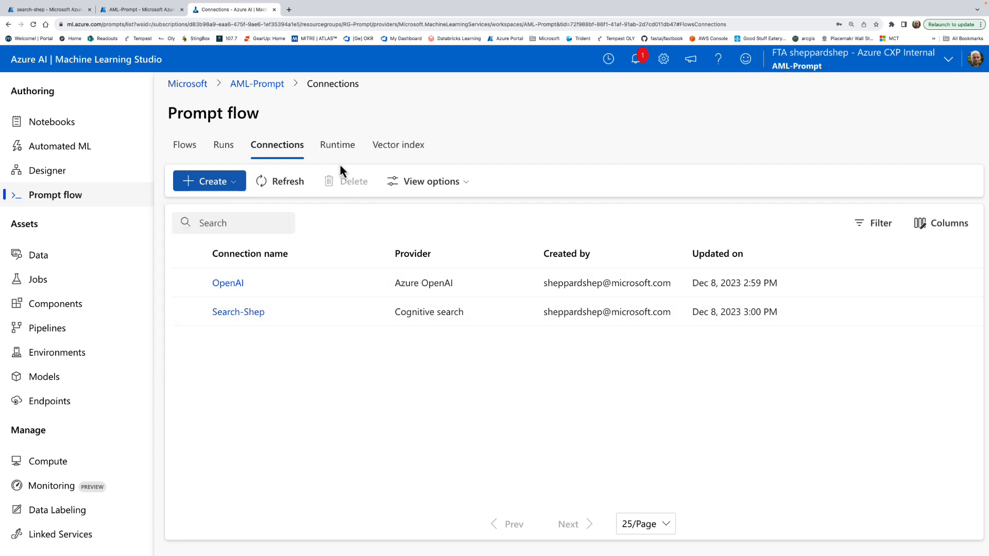
Step: Open the workspace's compute instances to check the state of the new instance
click(60, 462)
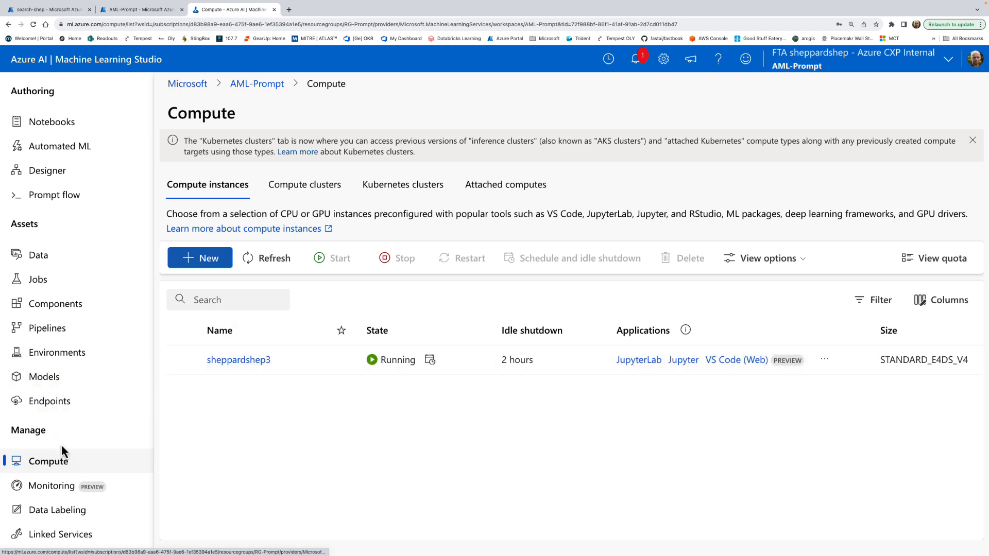
Step: Start a new compute instance runtime in Prompt flow using the sheppardshep3 compute instance
click(74, 201)
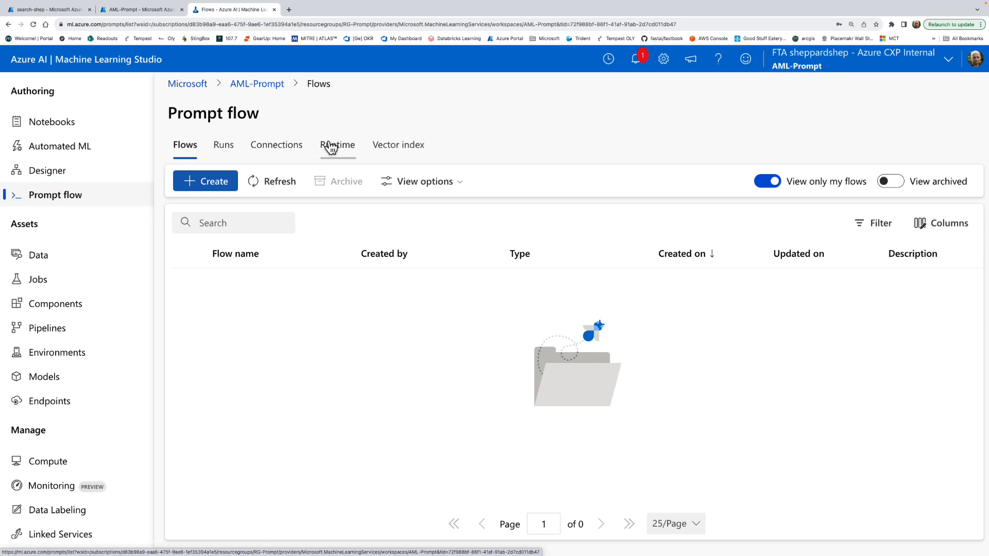
click(331, 147)
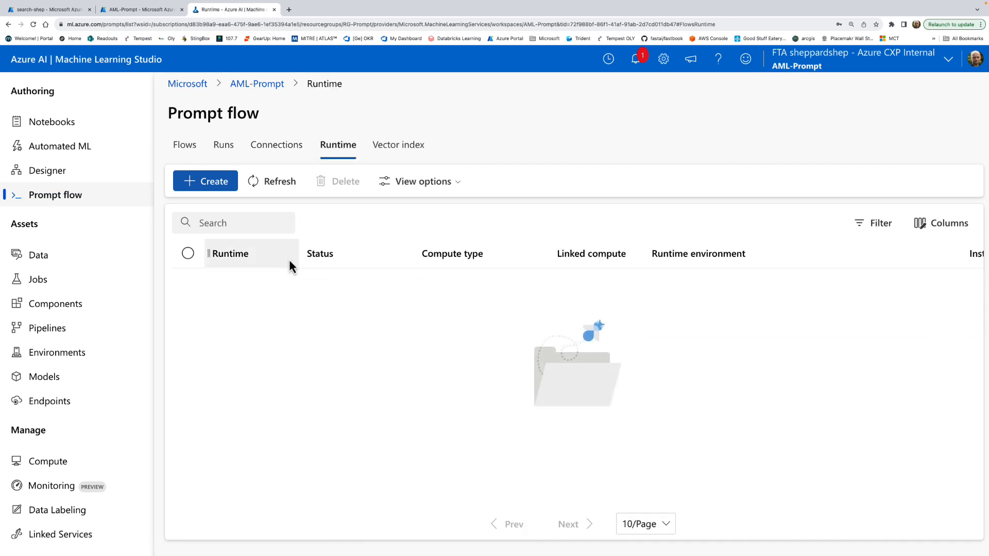
click(211, 182)
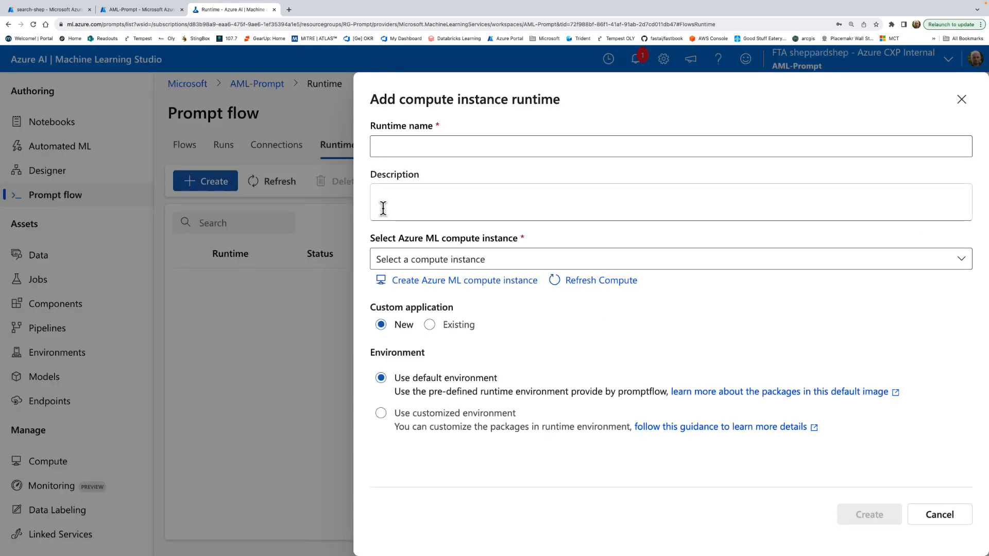
click(415, 146)
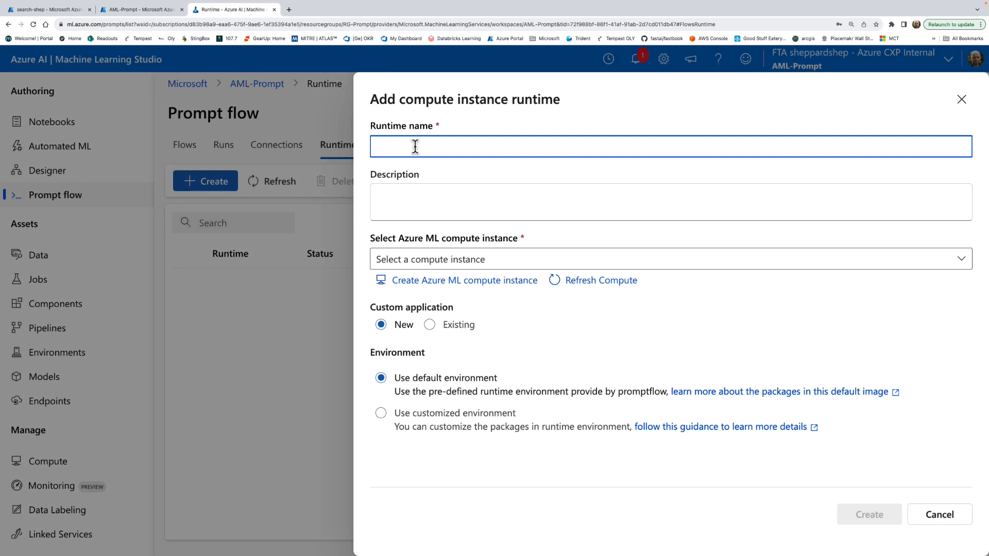
click(488, 257)
click(469, 283)
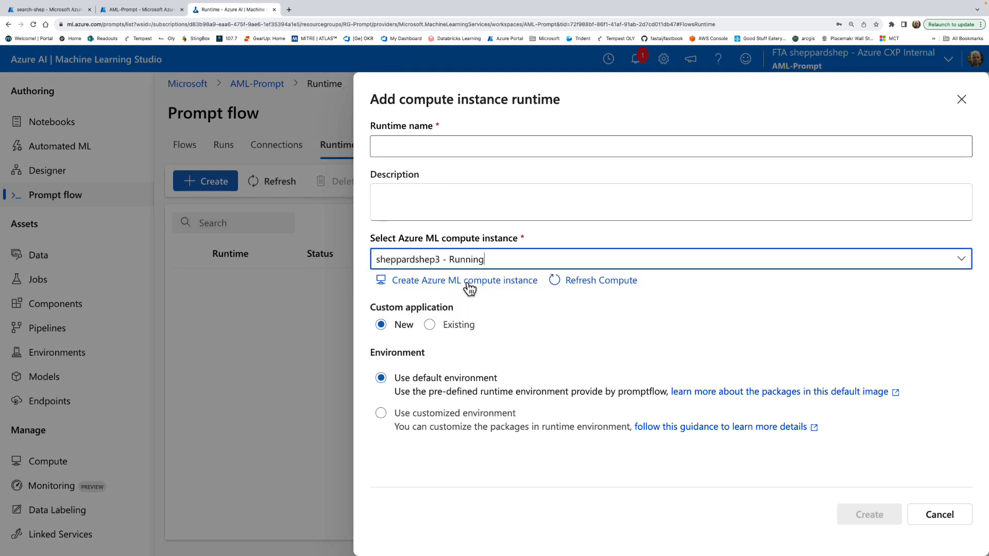
Step: Name the runtime sheppardshep3 after its compute instance, create it and accept the automatic restart
click(415, 257)
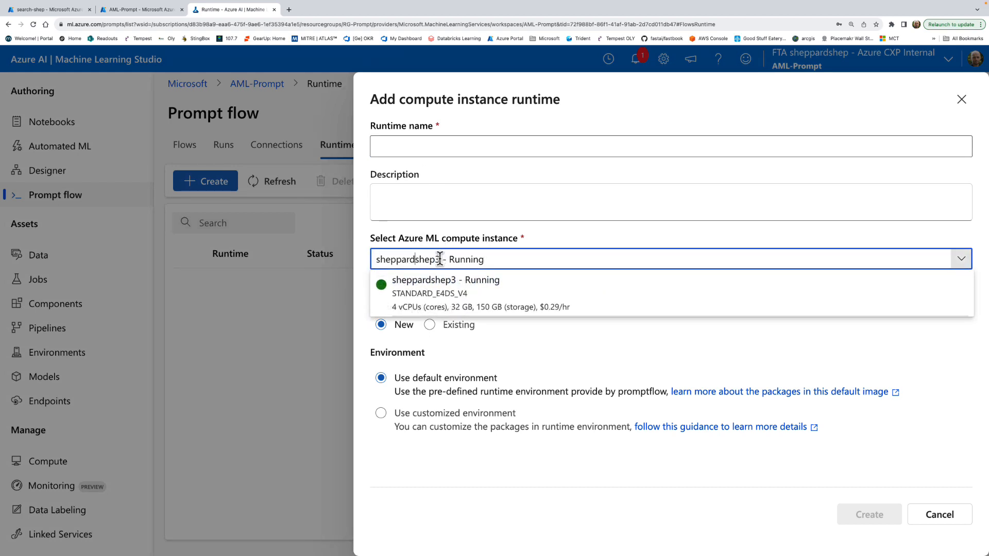
drag(439, 257, 349, 258)
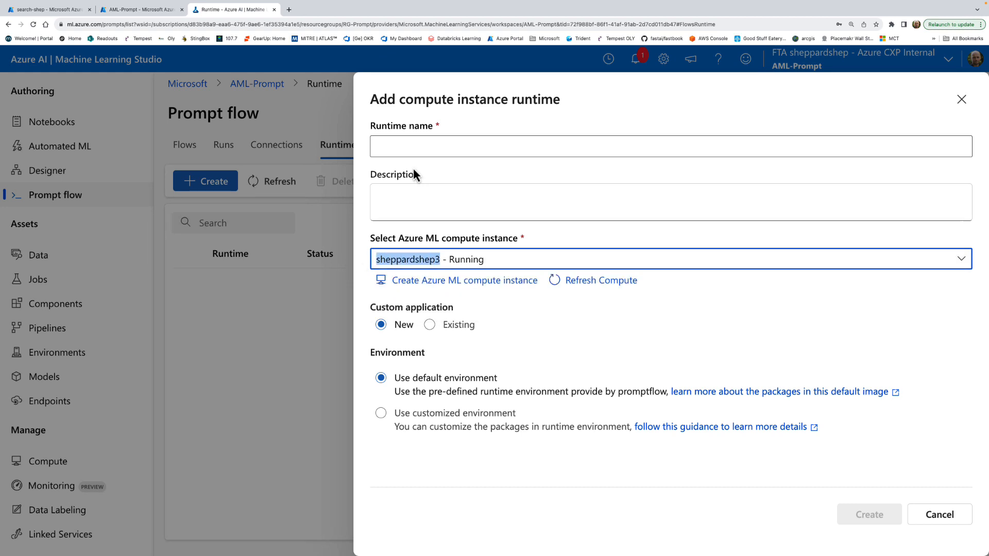
click(418, 146)
key(ctrl+v)
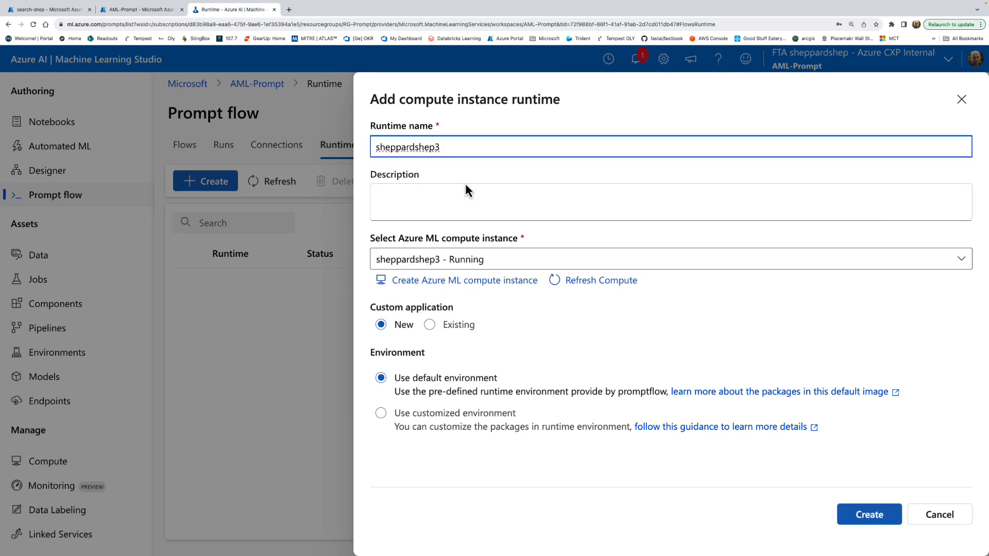
click(865, 519)
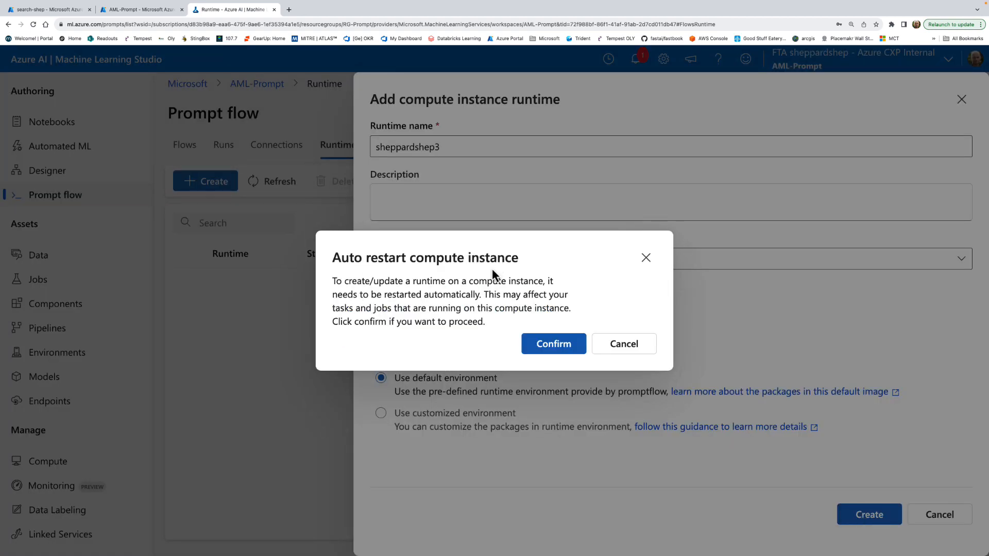
click(560, 347)
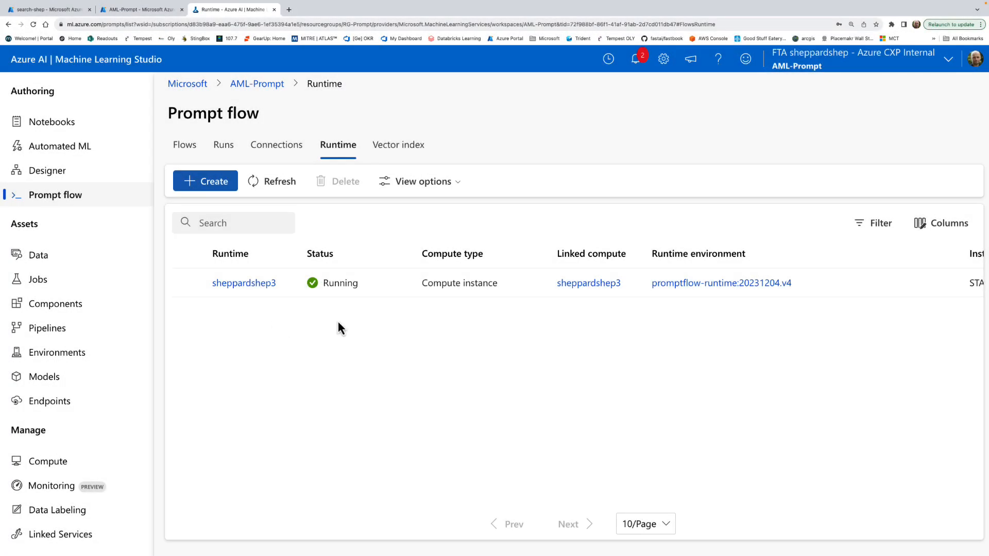
Step: Examine the new runtime's status, list columns and details, and check the list of Prompt flow connections
click(267, 184)
scroll(468, 311, right, 5)
scroll(468, 310, right, 5)
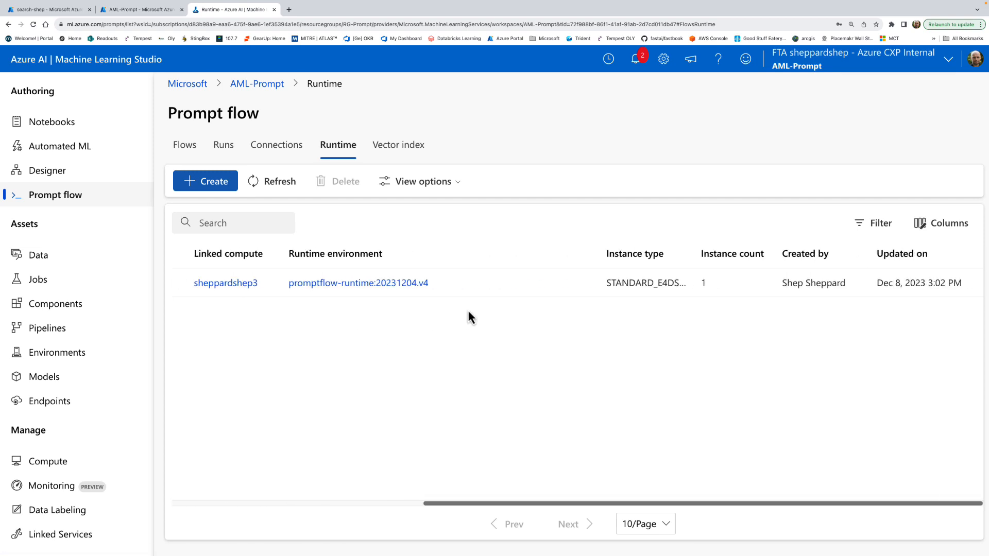
scroll(468, 310, left, 10)
click(245, 282)
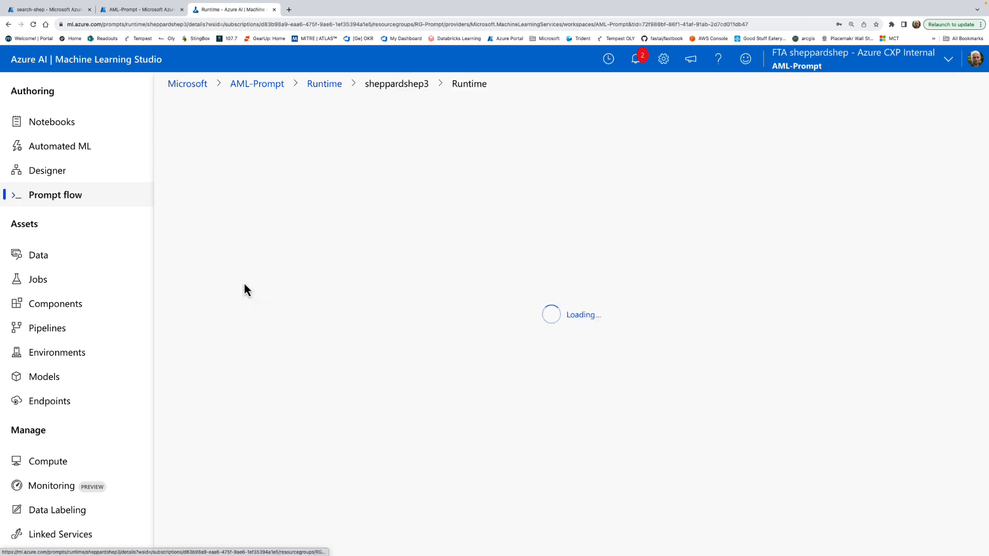
scroll(633, 389, down, 2)
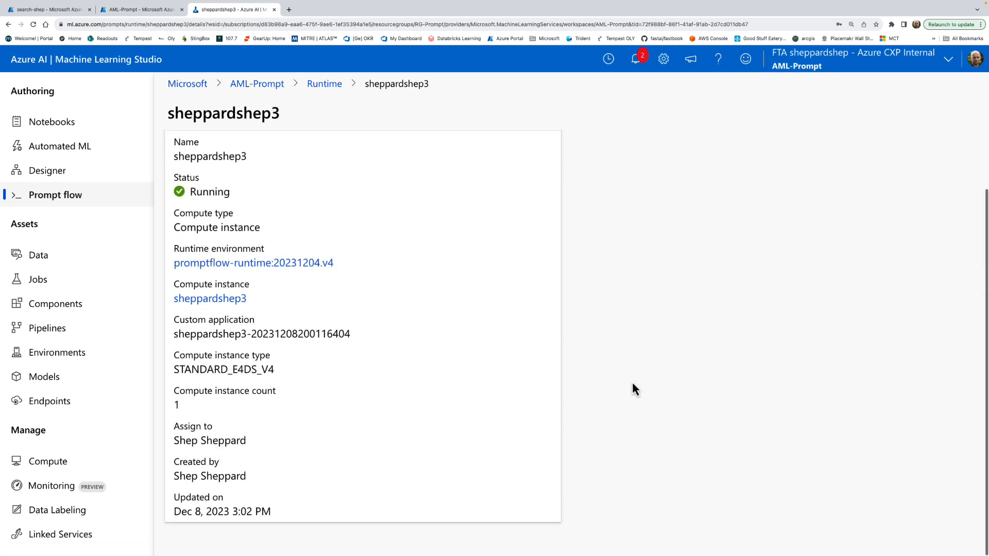
scroll(377, 330, up, 2)
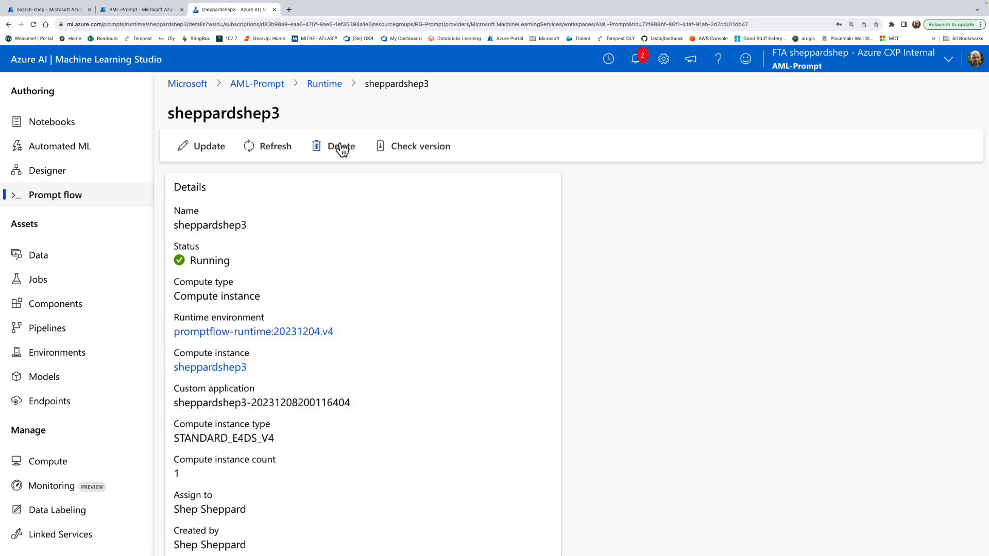
click(332, 85)
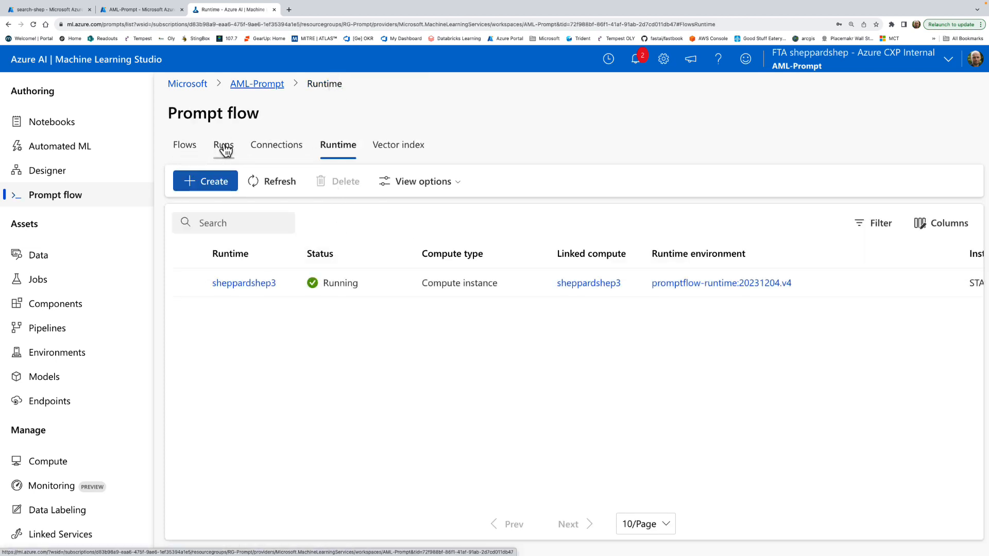
click(269, 149)
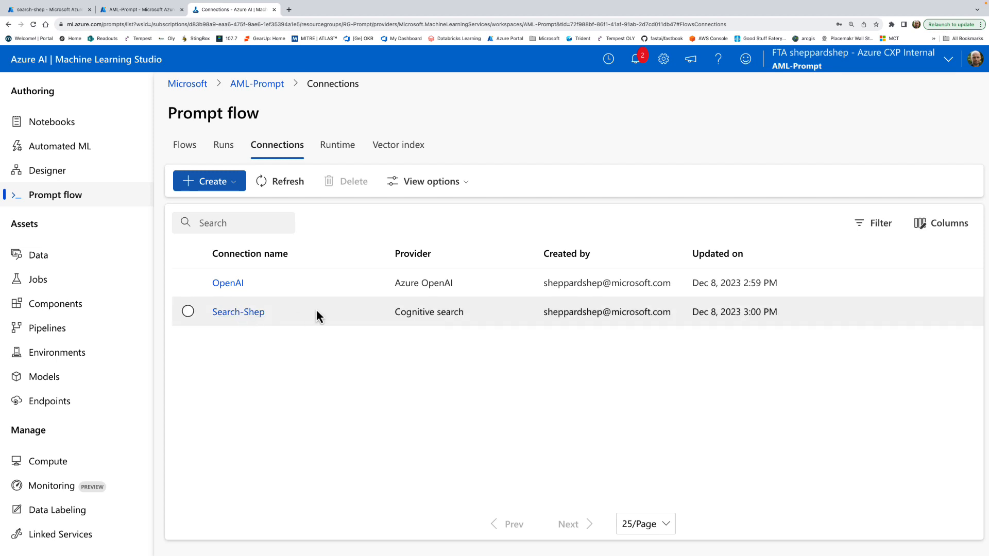
click(340, 147)
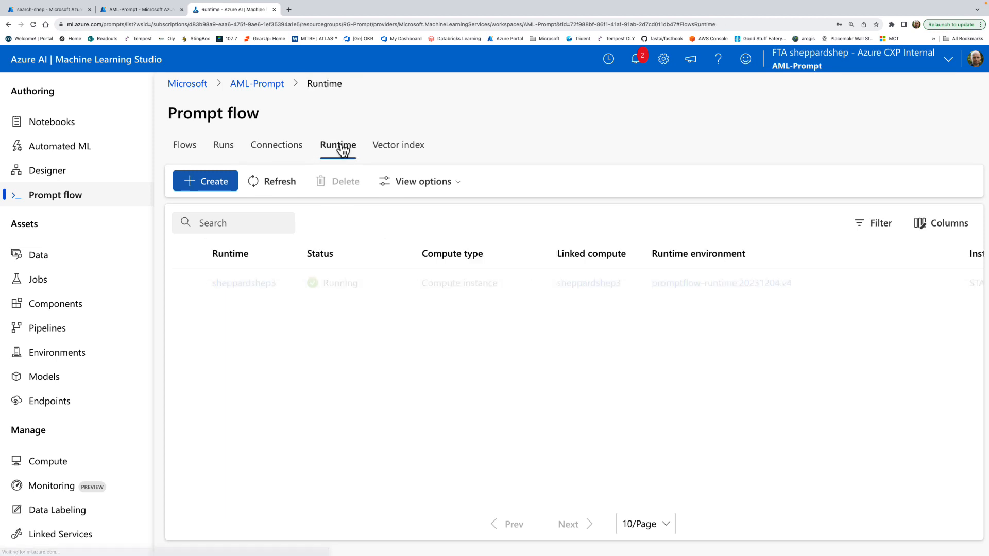
Step: Start a new vector index in Prompt flow named hrdocs
click(403, 150)
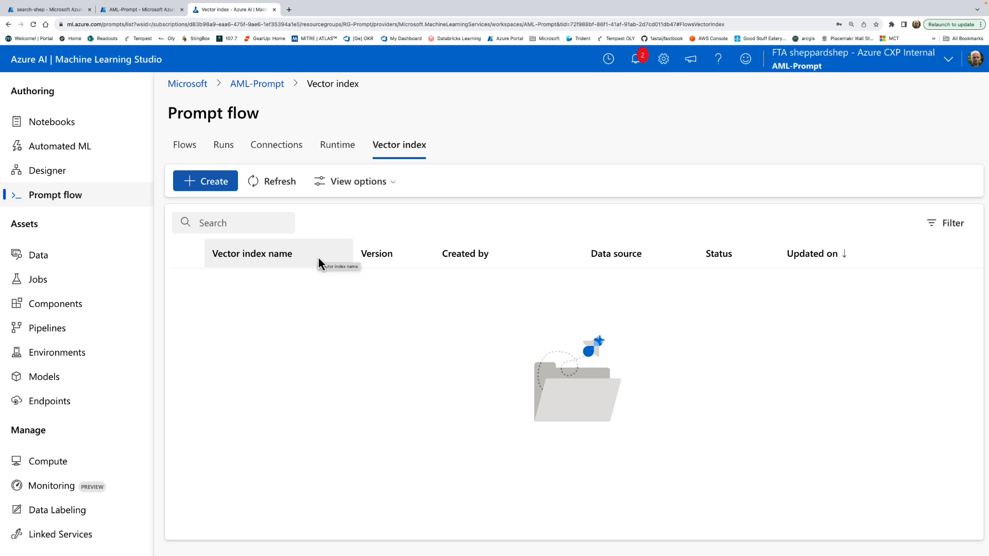
click(207, 181)
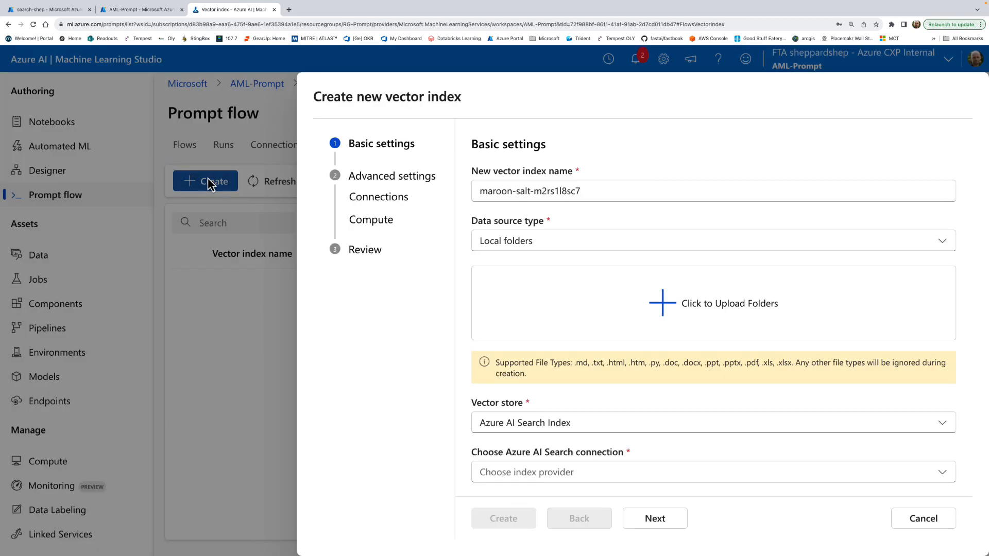
drag(590, 189, 453, 198)
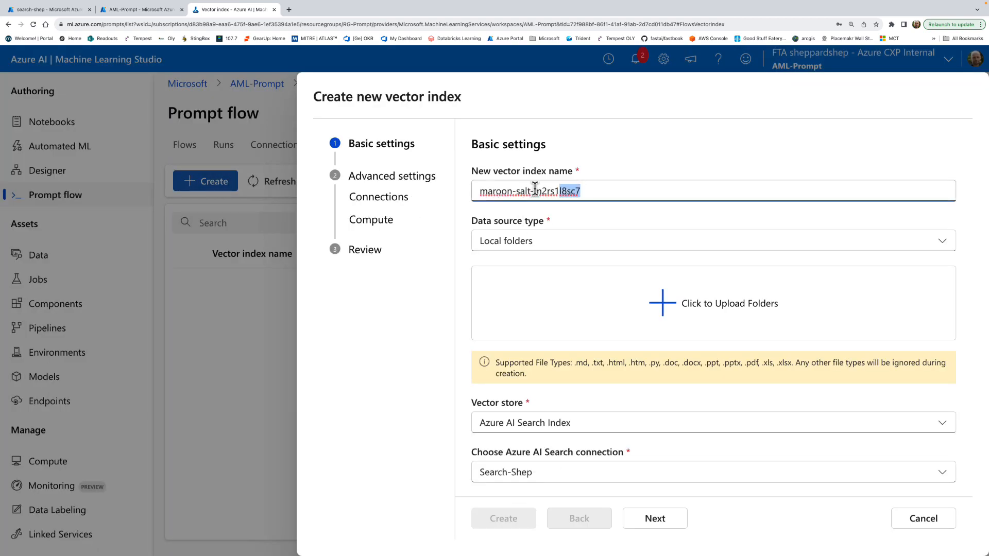
text(hrdocs)
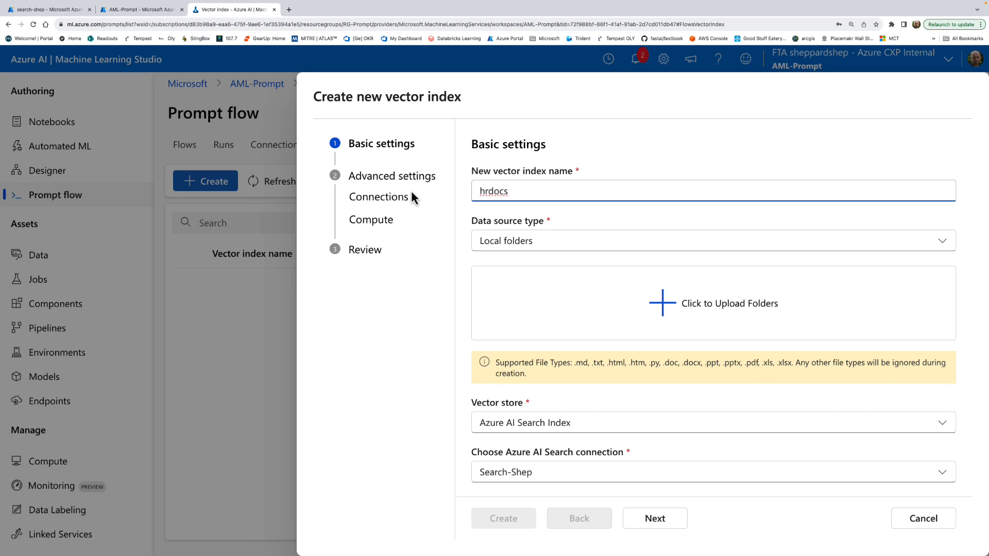
Step: Upload the local data folder of PDF documents as the vector index's data source
click(697, 310)
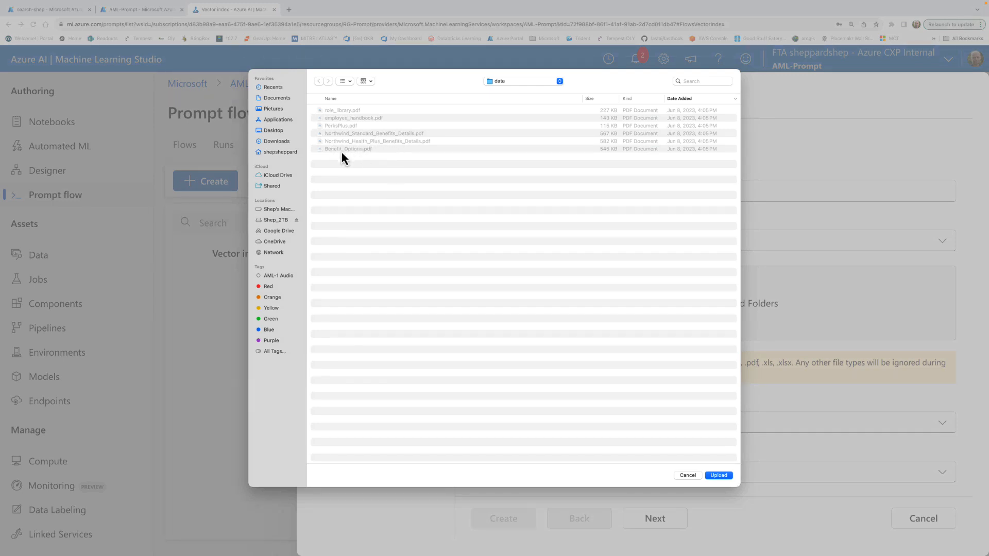
click(718, 475)
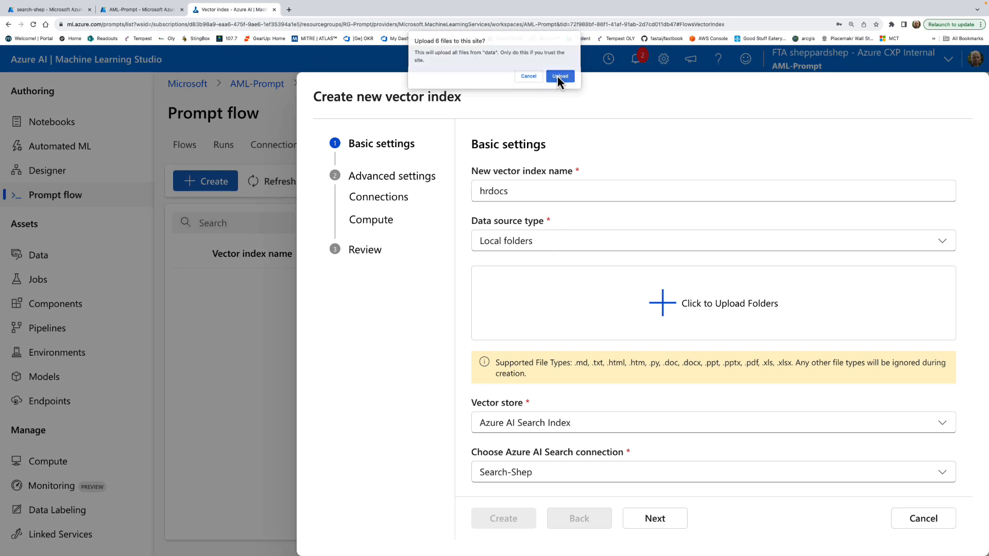
click(557, 76)
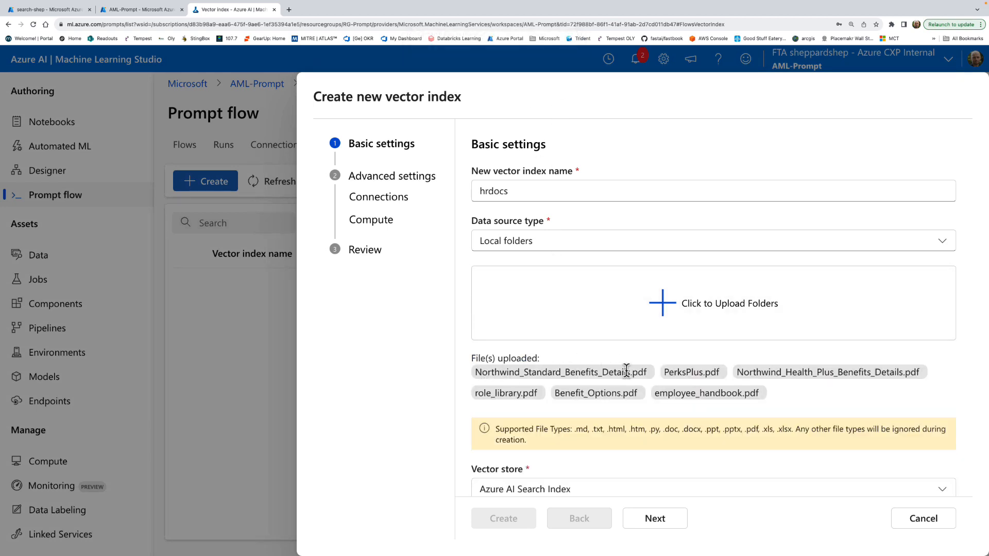
Step: Choose Azure AI Search Index as the vector store with the Search-Shep connection and continue to the advanced settings
scroll(548, 435, down, 3)
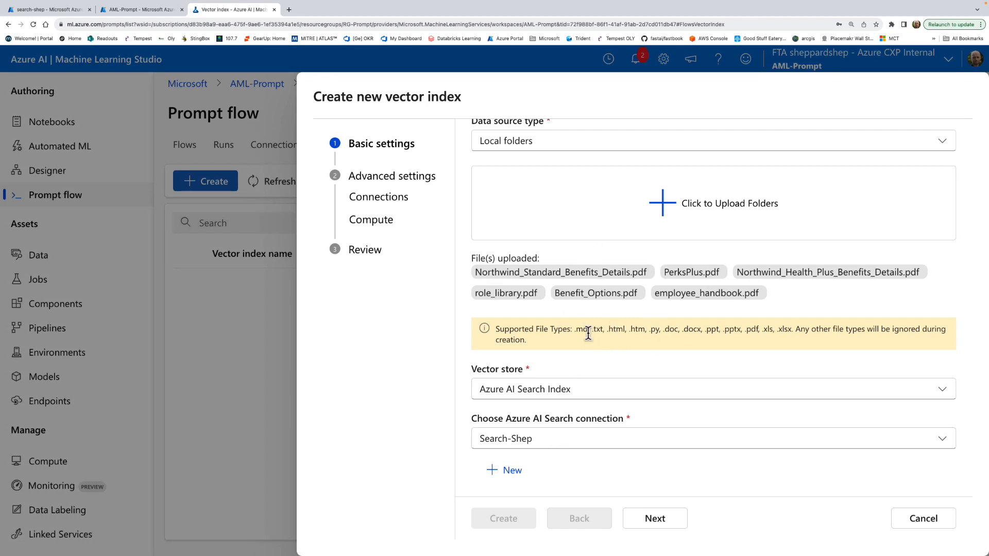
drag(575, 330, 790, 330)
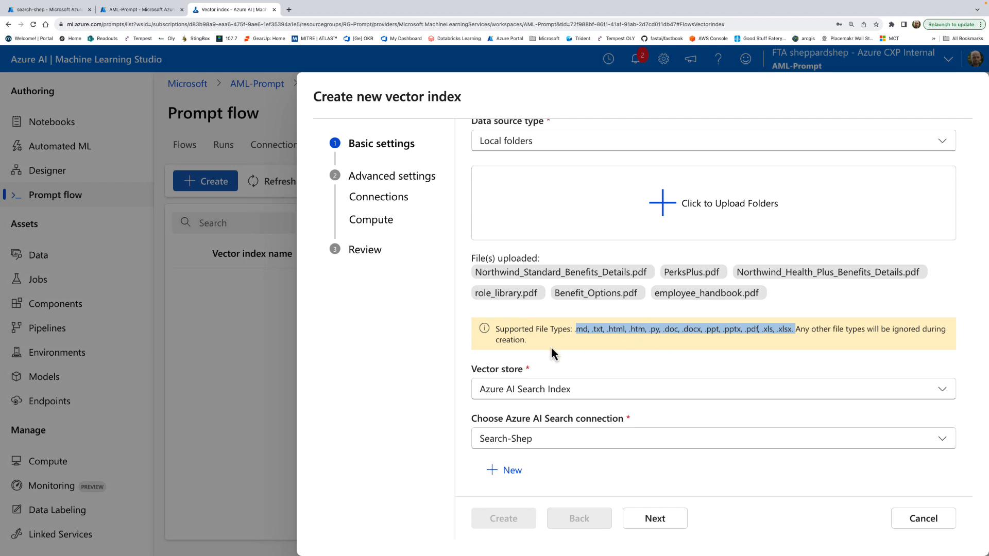
click(522, 392)
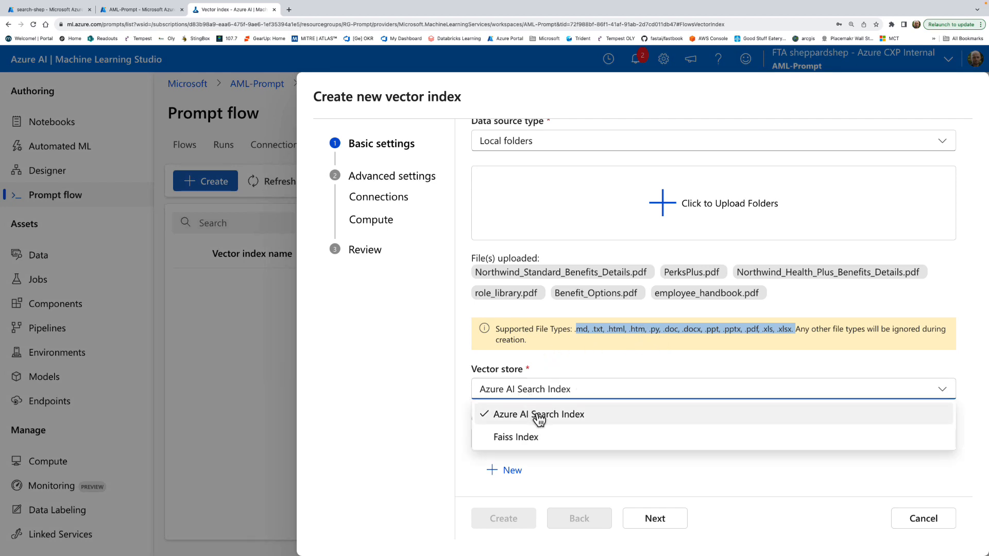
click(535, 416)
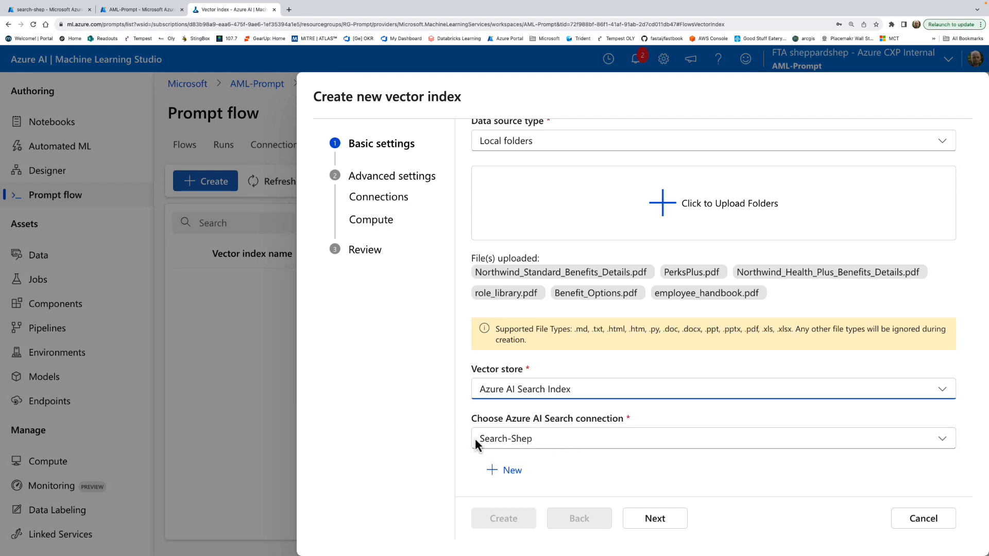
click(673, 521)
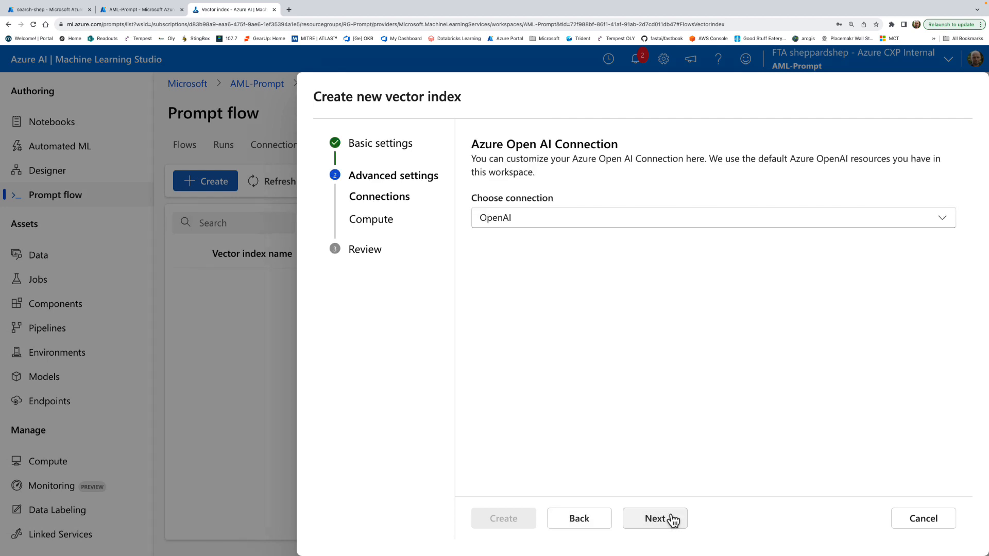
Step: Choose OpenAI as the vector index's Azure OpenAI connection and continue to the compute settings
click(512, 218)
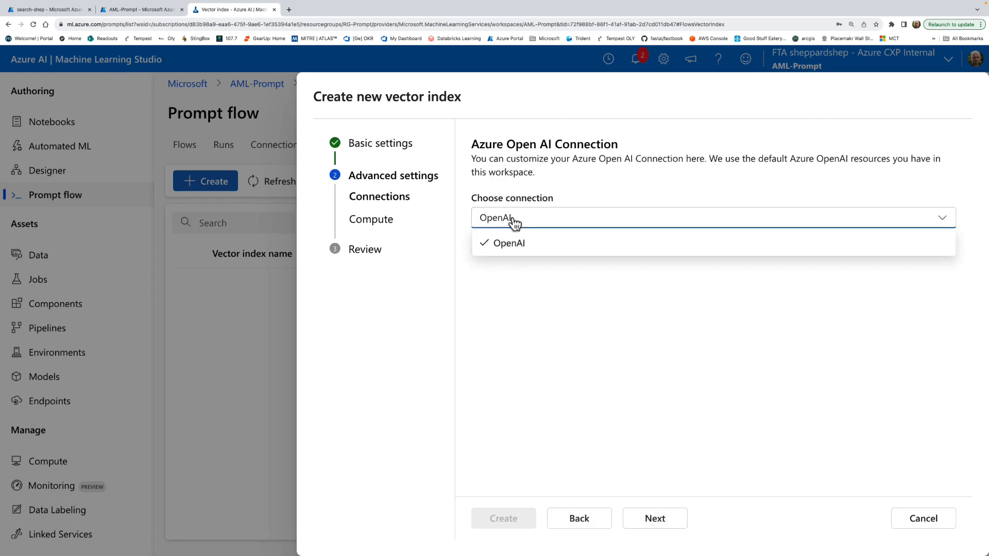
click(514, 243)
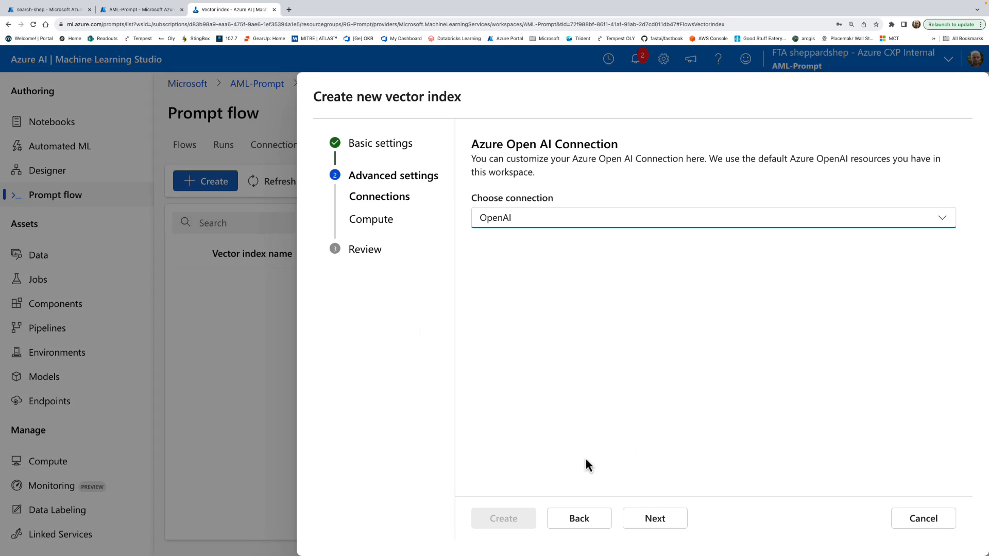
click(655, 519)
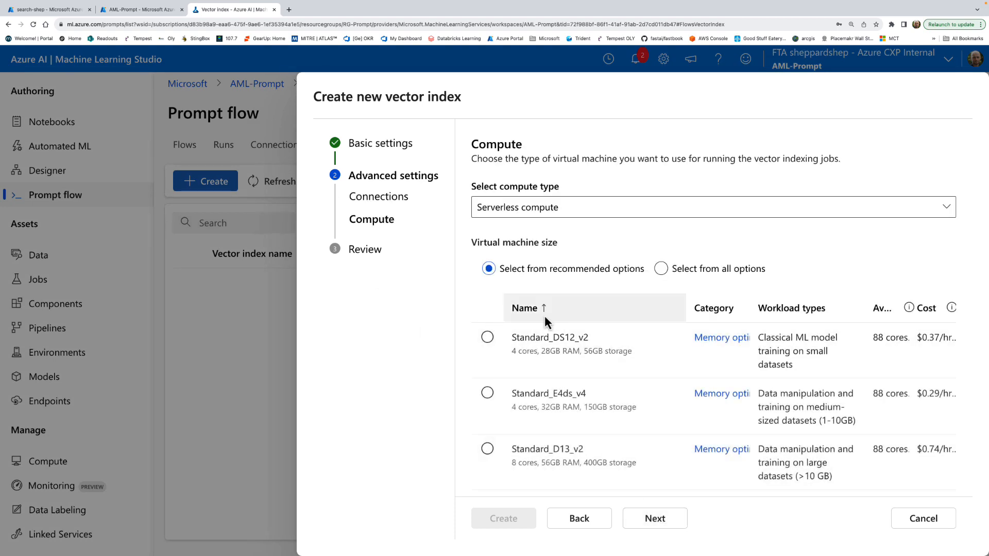
Step: Set the indexing job's compute type to Compute instance, using sheppardshep3
click(545, 217)
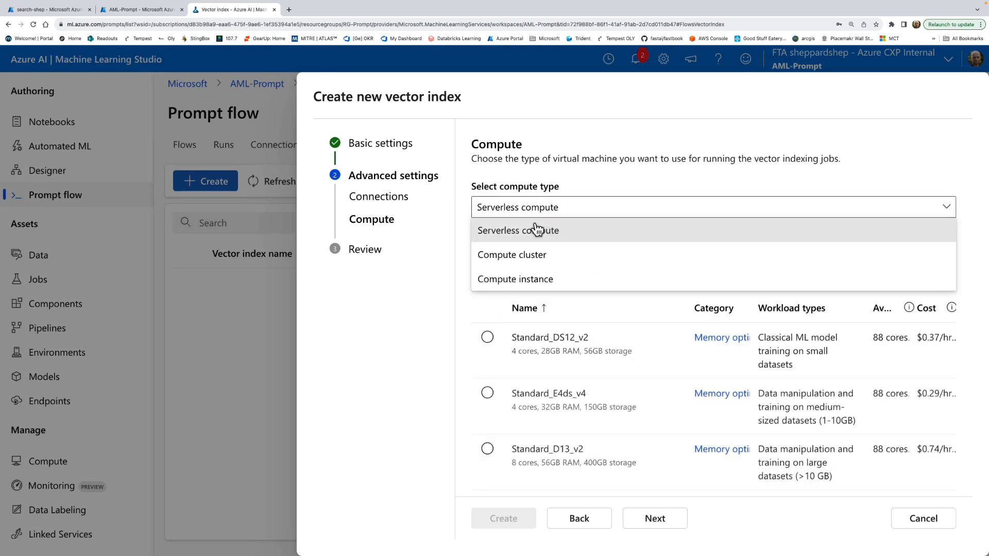
click(530, 253)
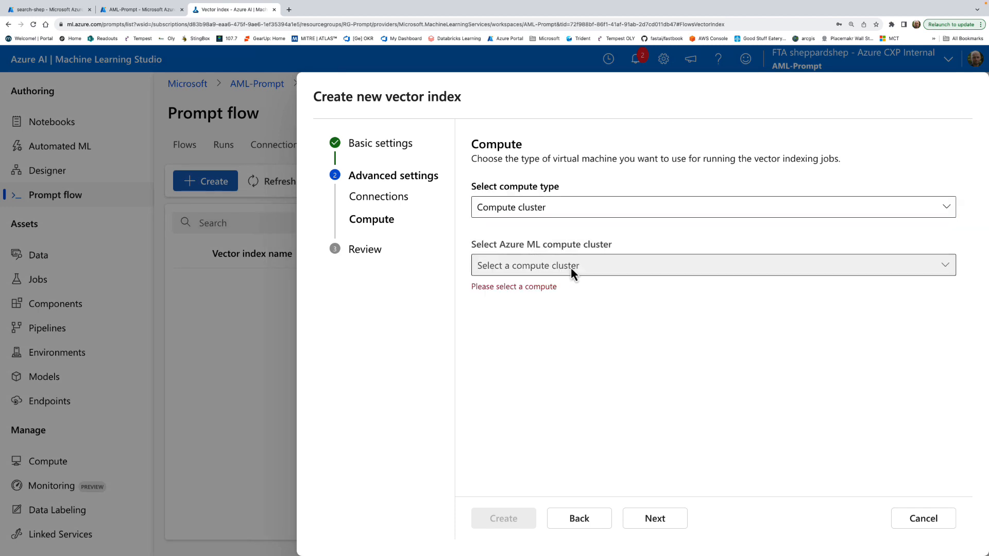
click(486, 205)
click(546, 281)
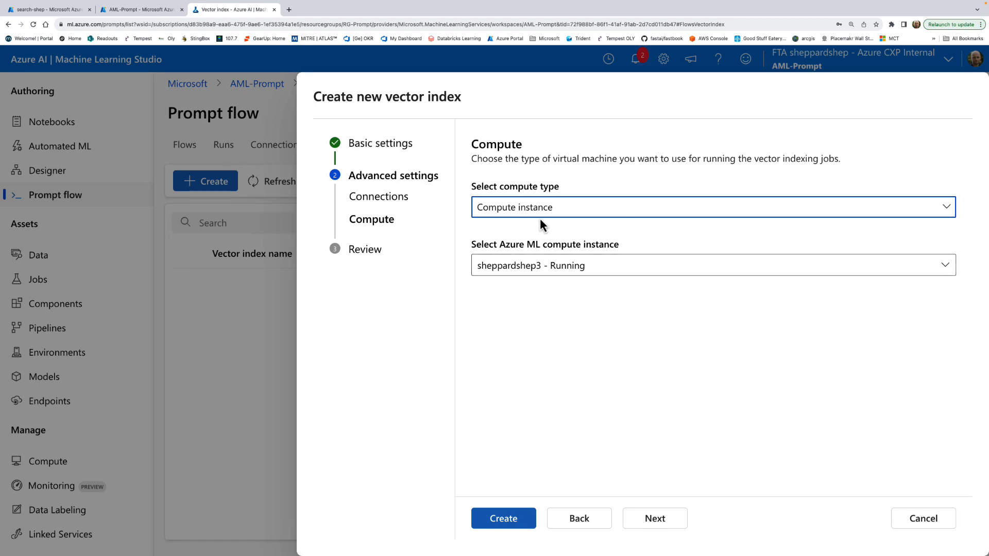
Step: Review the vector index settings and create the hrdocs index
click(567, 217)
click(546, 280)
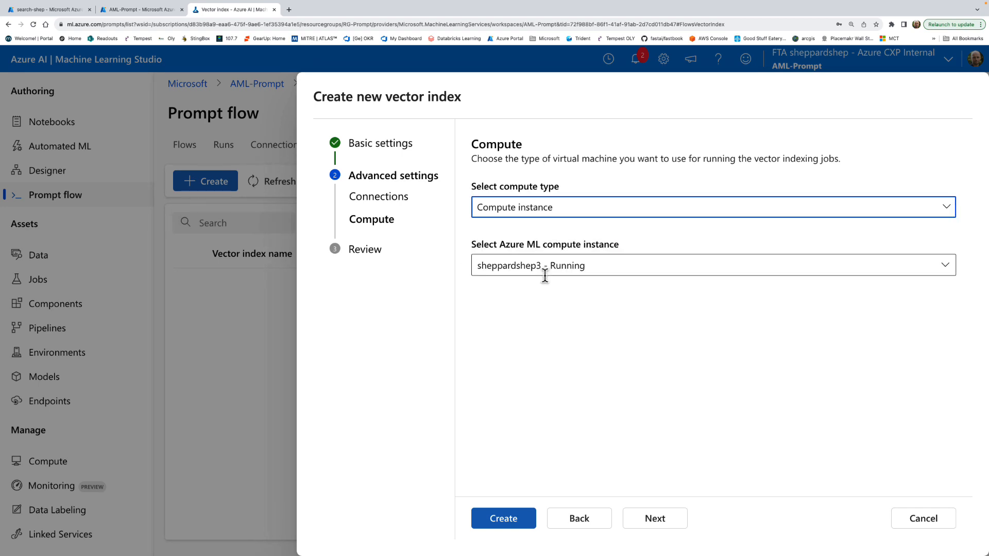
click(665, 518)
scroll(540, 338, down, 2)
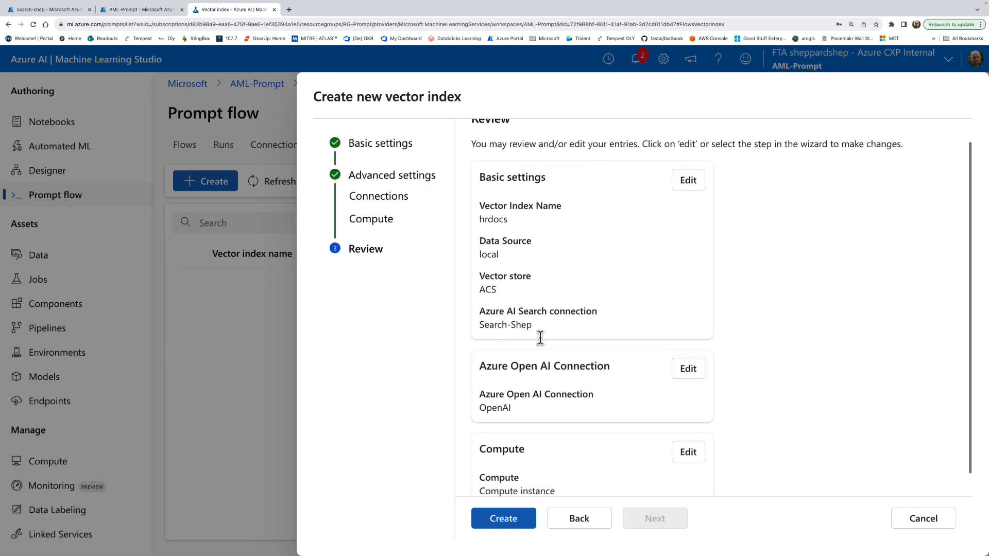
scroll(540, 337, up, 2)
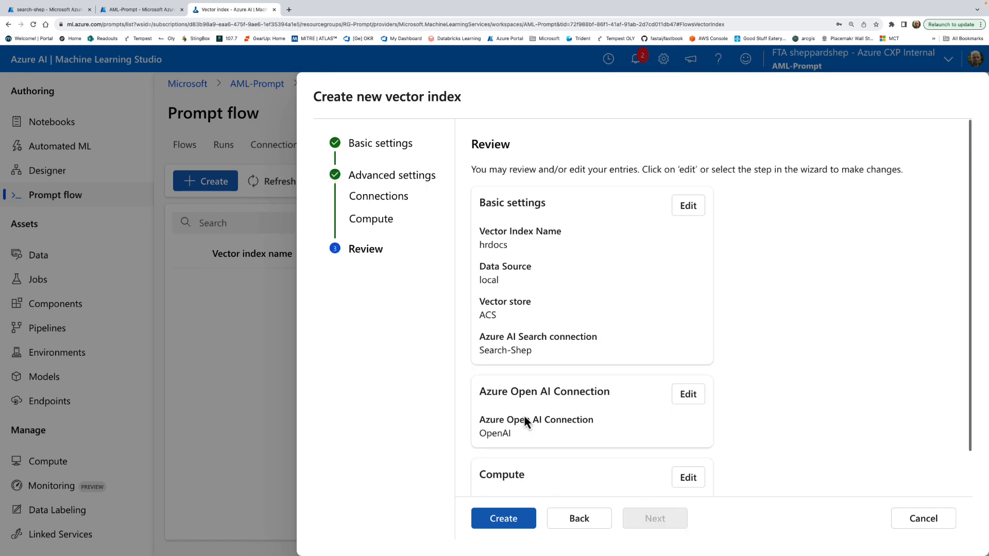
click(512, 519)
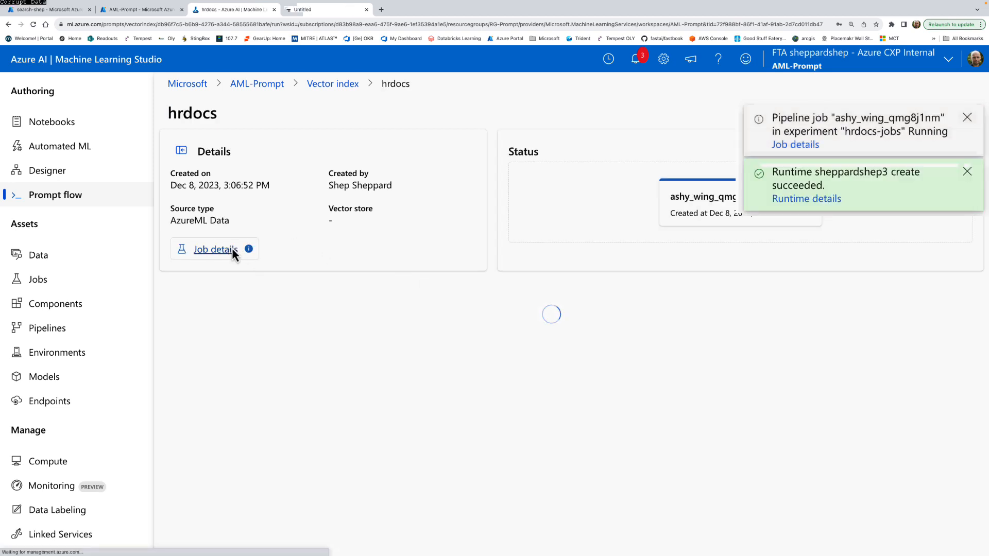
Step: Examine the hrdocs indexing job's pipeline graph through its job details, then close the job page
click(232, 250)
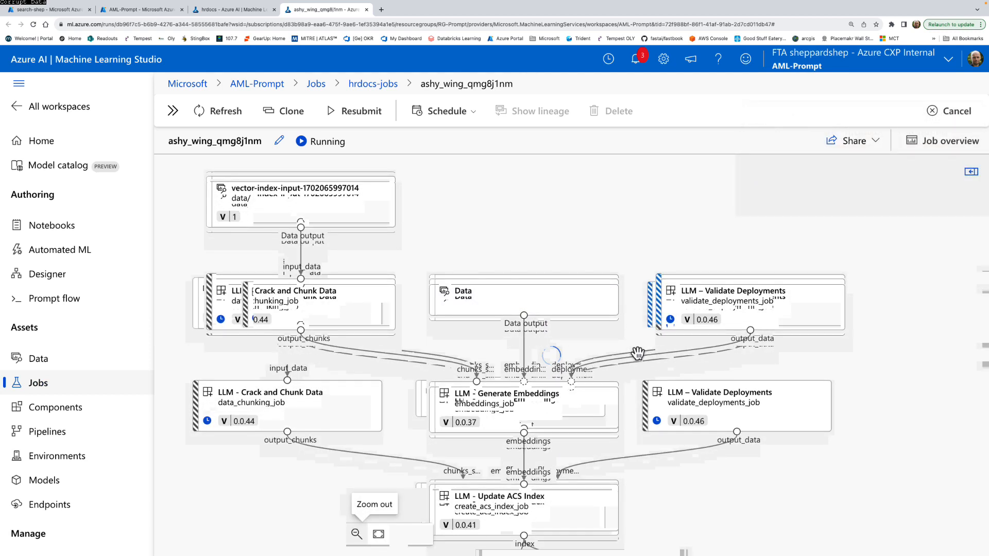
click(356, 536)
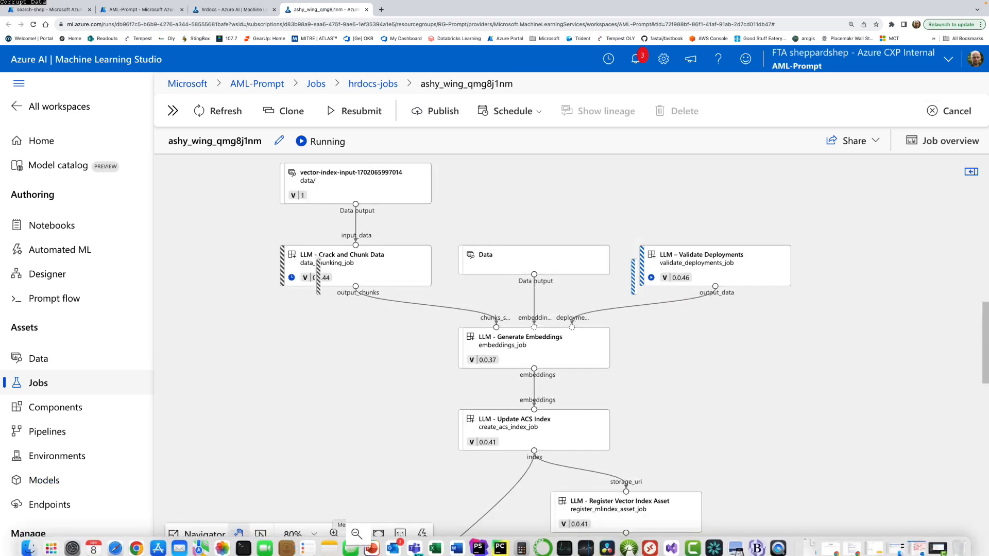
click(357, 534)
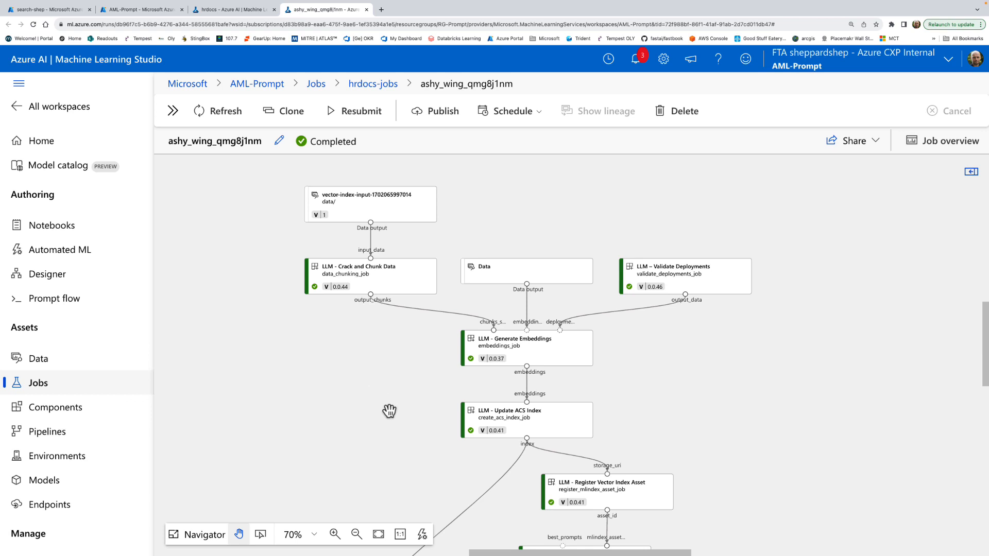
drag(389, 411, 409, 428)
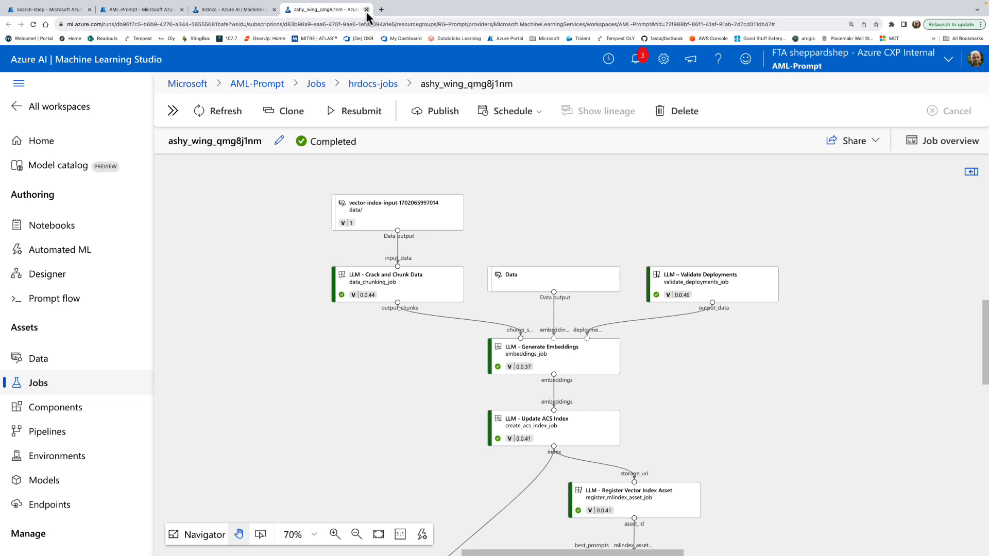
click(366, 9)
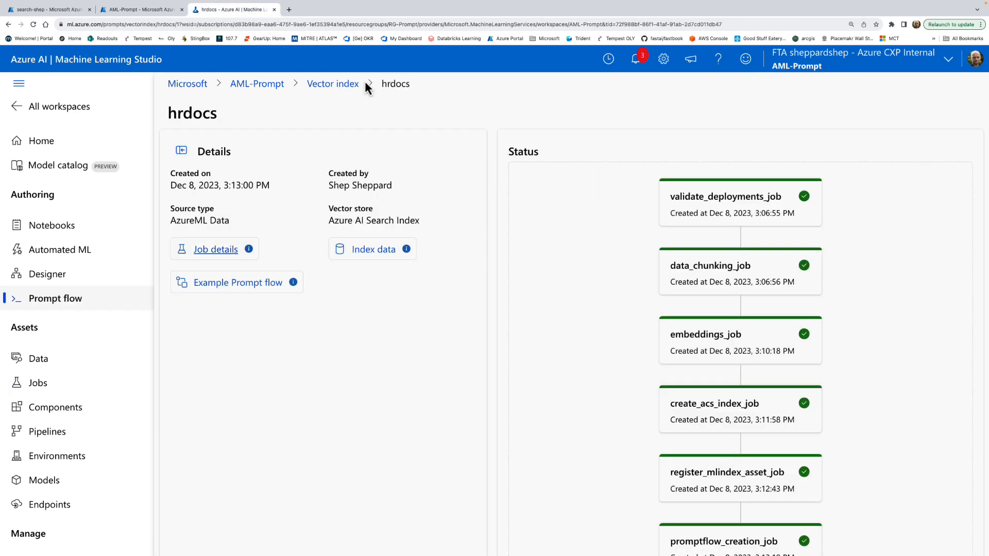
Step: Reopen the hrdocs vector index from the index list and examine its index data, including the Datastore URI
click(331, 85)
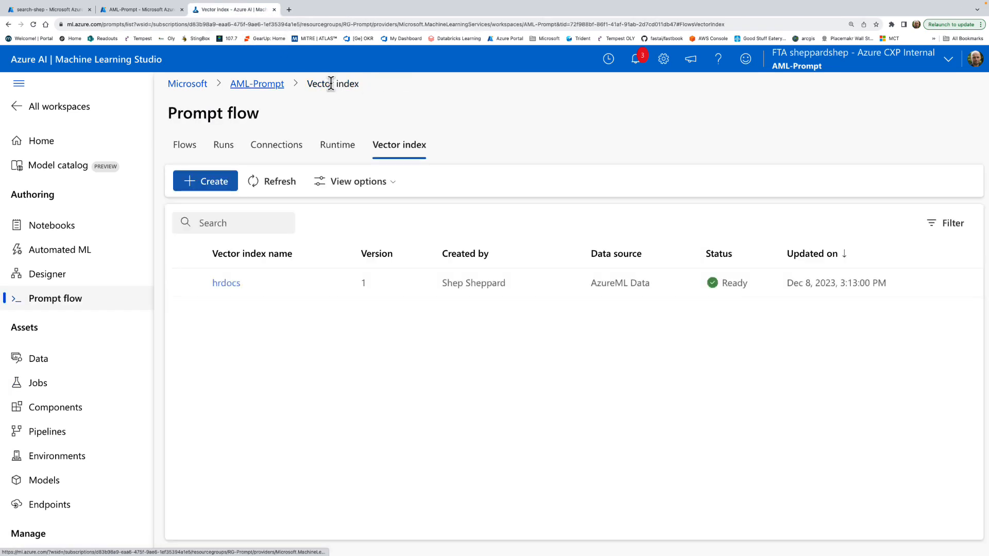
click(227, 283)
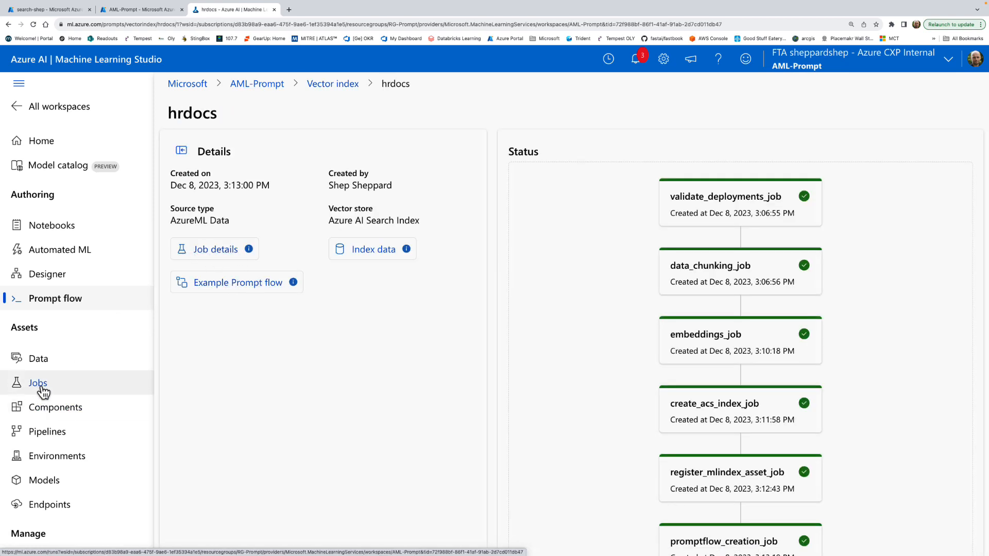
click(371, 252)
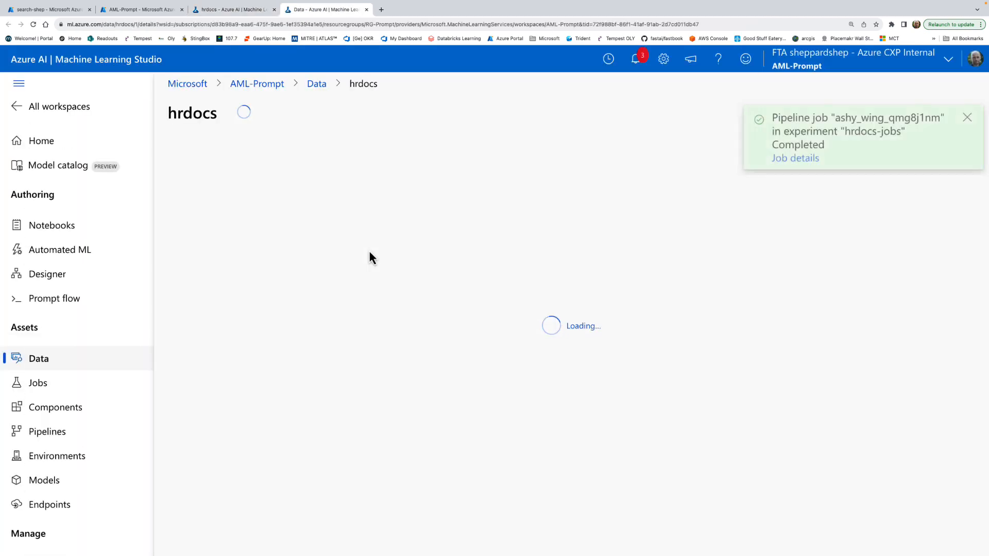
scroll(749, 481, down, 1)
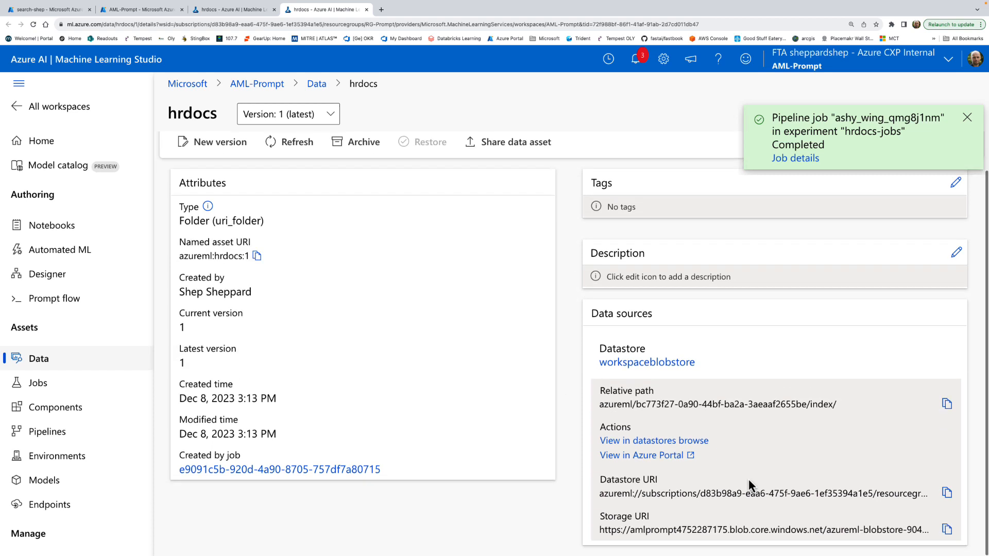
mouse_move(607, 479)
mouse_down()
mouse_move(685, 480)
mouse_move(598, 480)
mouse_up()
click(768, 466)
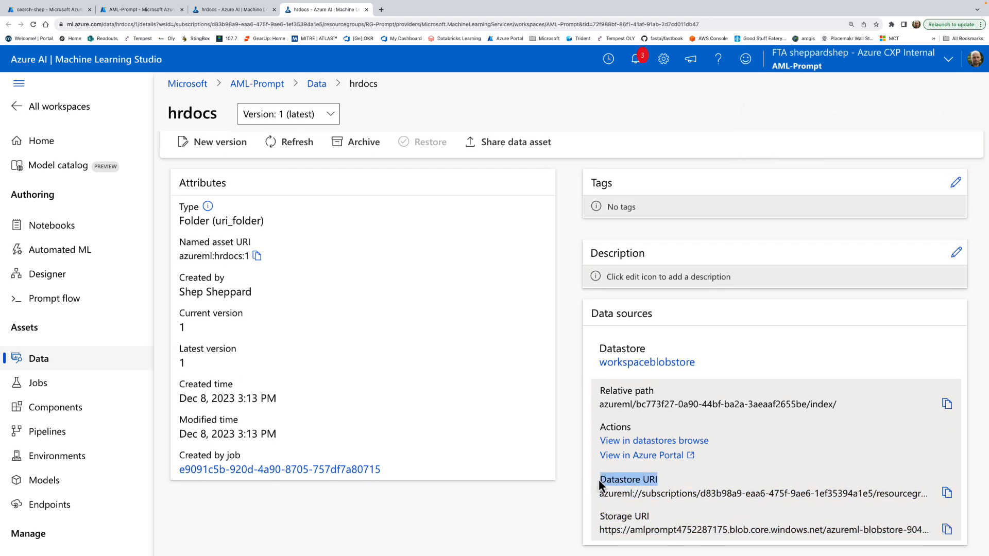
click(683, 489)
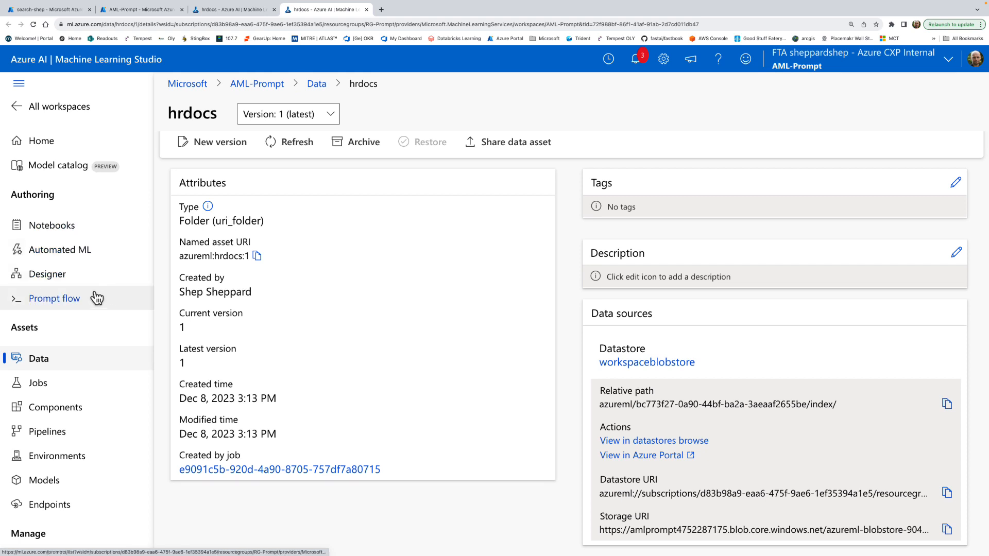
Step: Clone the Multi-Round Q&A on Your Data sample as a new prompt flow with the folder name Chat-HRDocs
click(244, 16)
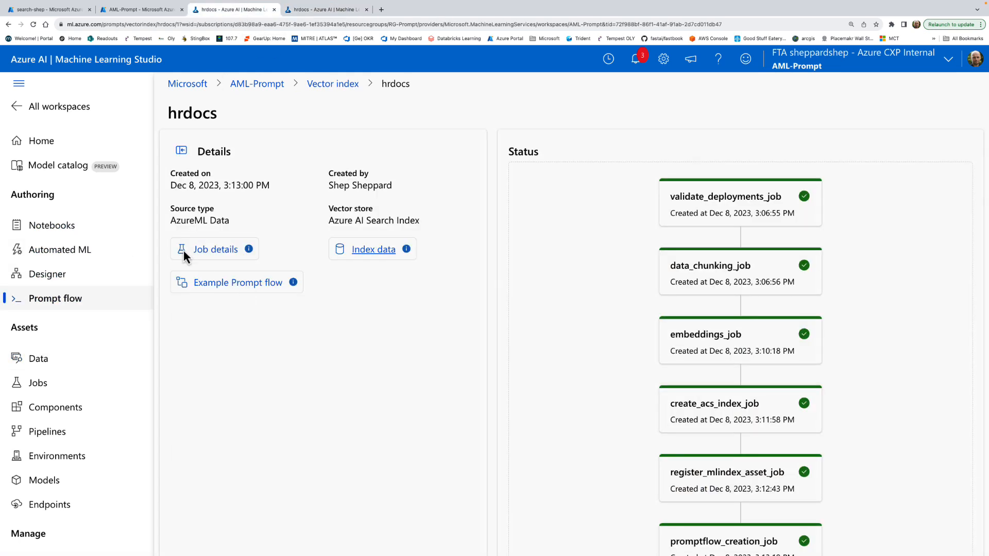
click(265, 86)
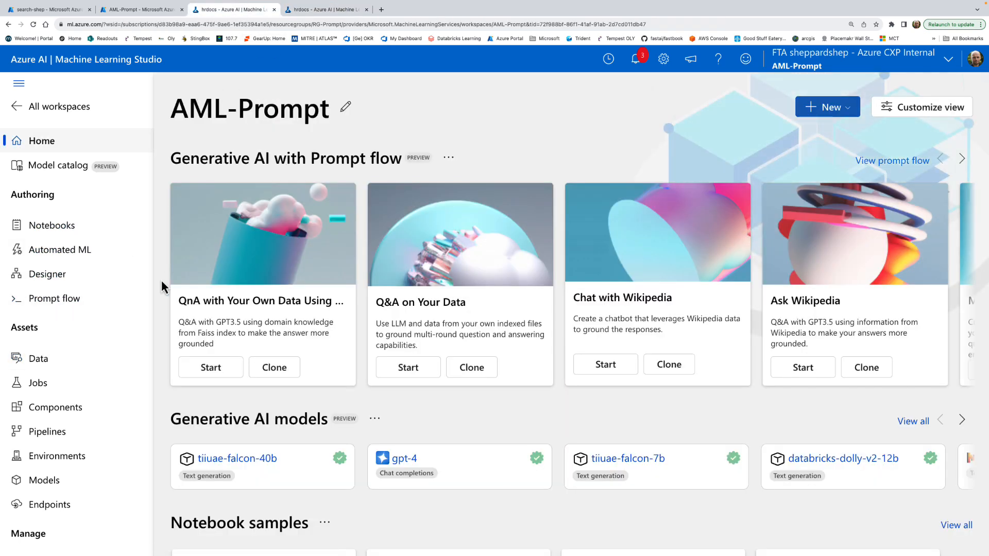
click(71, 299)
click(208, 198)
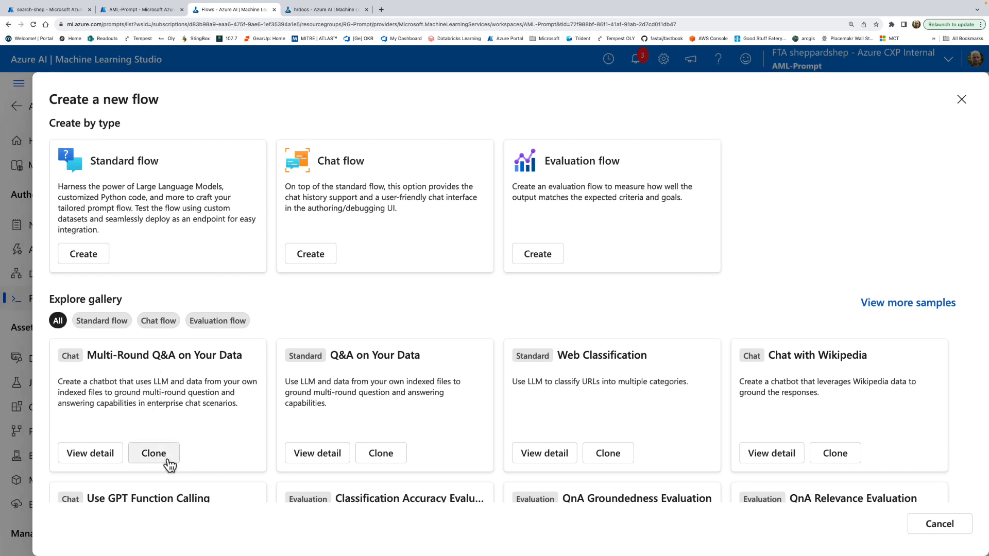
click(166, 455)
drag(826, 228, 520, 232)
text(Chat-HR)
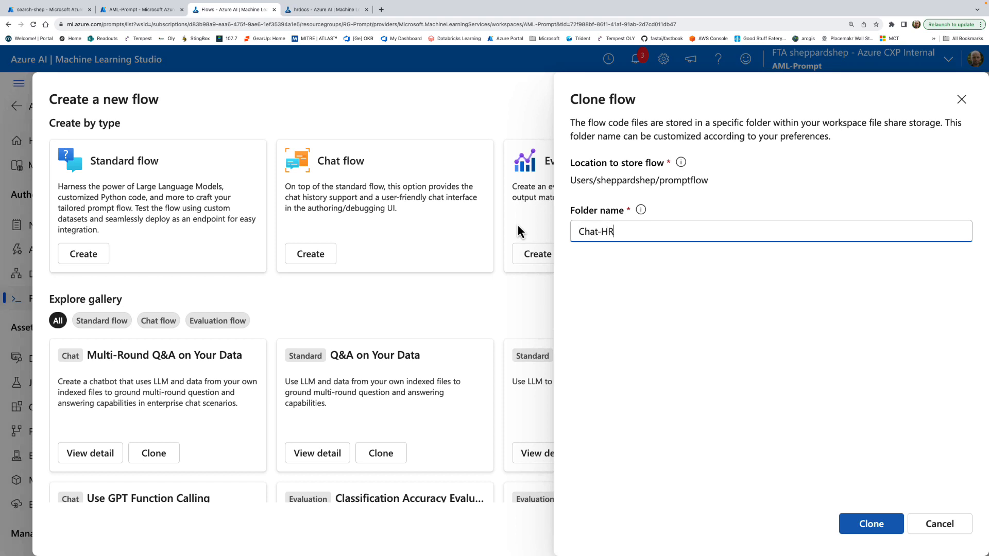
text(Docs)
click(876, 524)
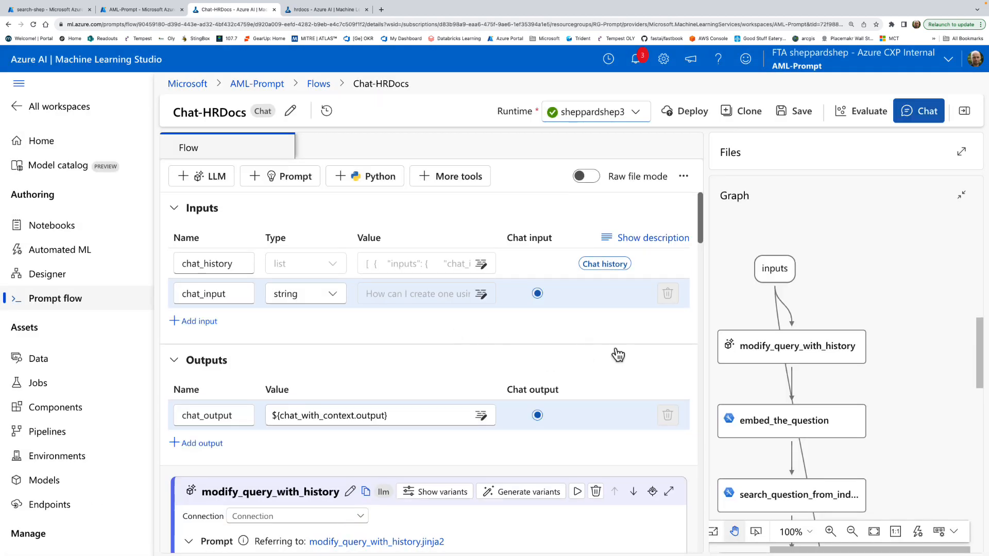
Step: Set the modify_query_with_history node's connection to OpenAI and its deployment name to gpt-35-turbo-16k
drag(905, 391, 937, 331)
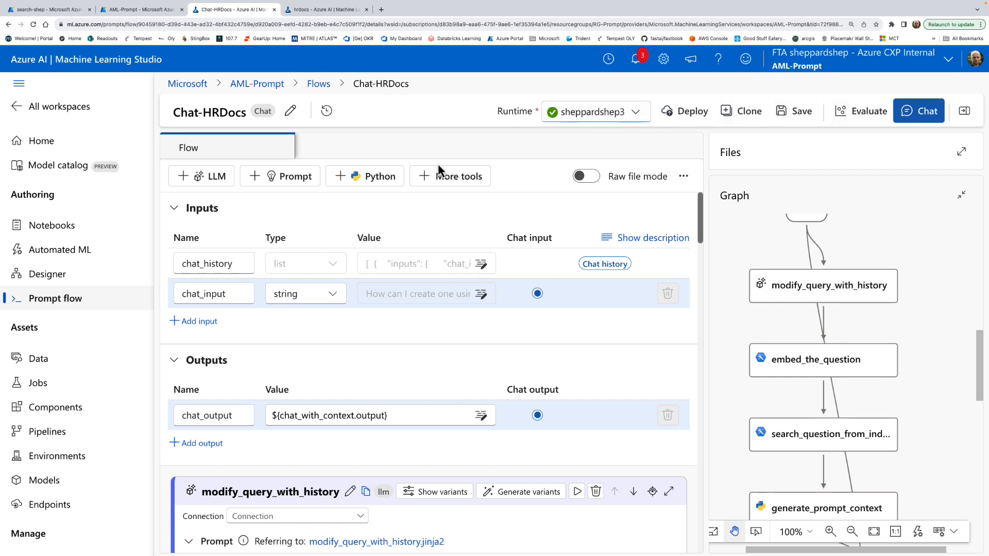
drag(743, 290, 751, 287)
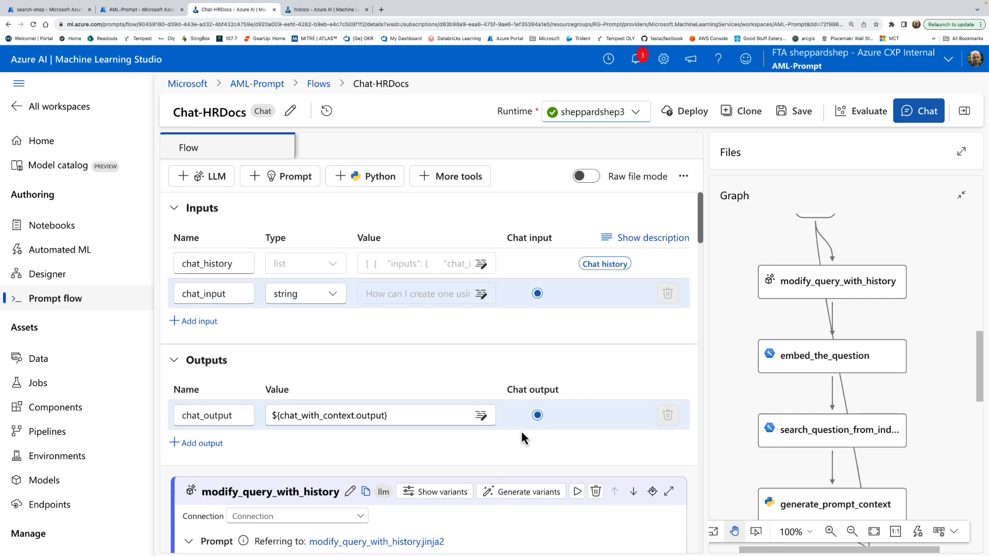
scroll(499, 419, down, 1)
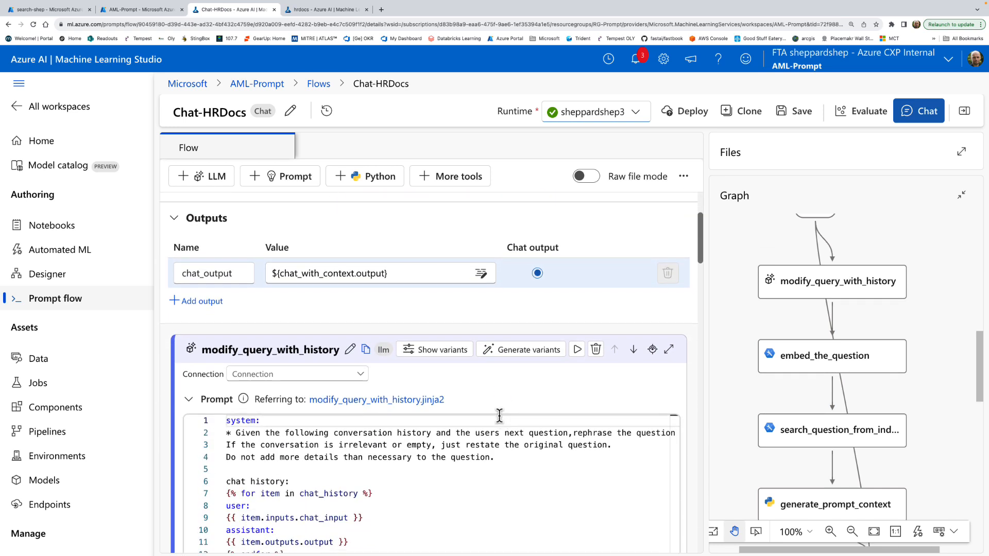
click(360, 375)
click(279, 398)
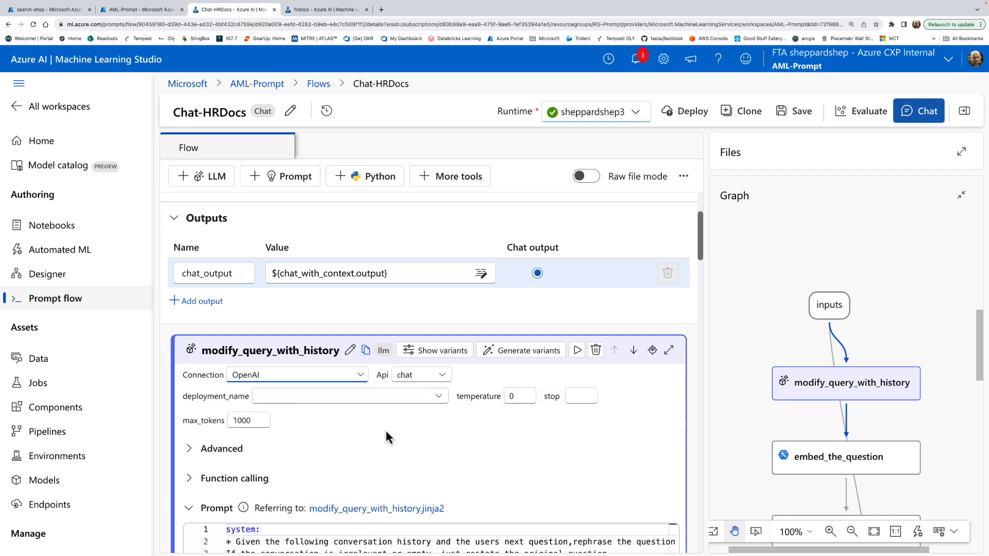
click(381, 395)
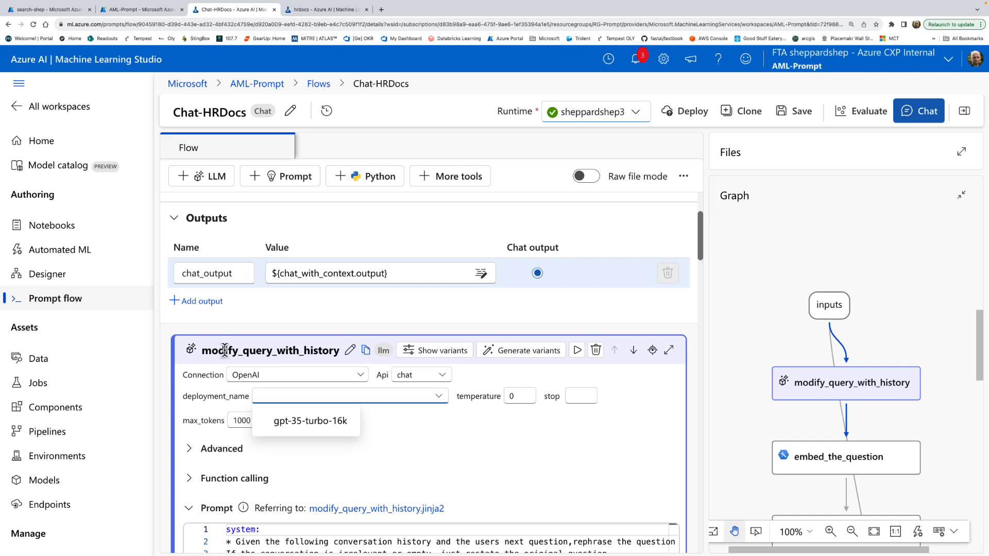
click(326, 422)
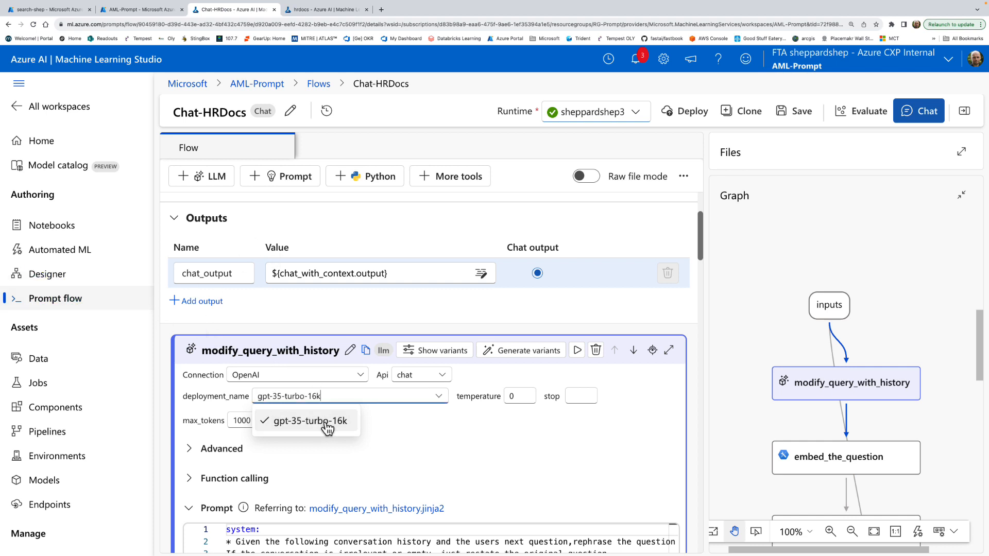
click(389, 434)
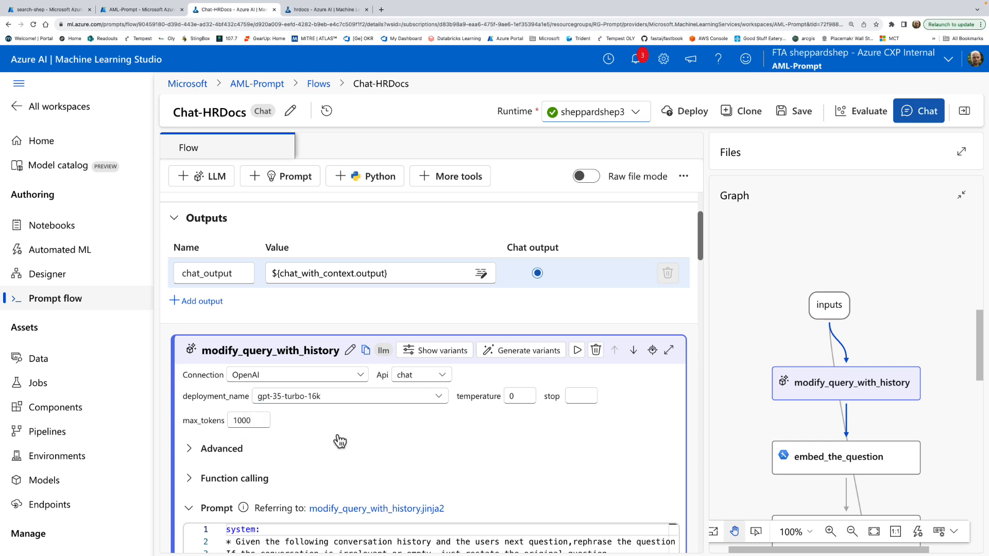
Step: Examine the modify_query_with_history node's system prompt, chat history template and input mappings
scroll(338, 442, down, 2)
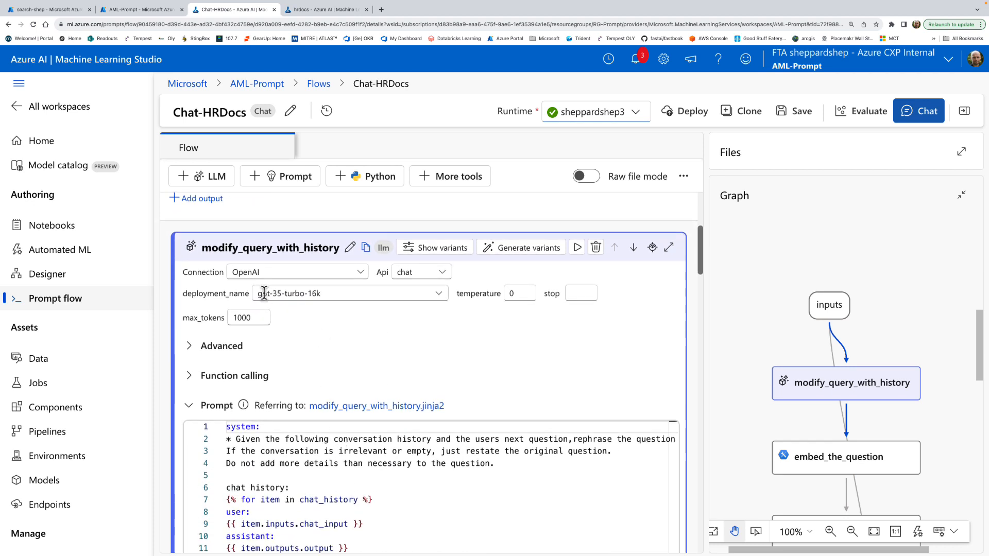
scroll(455, 364, down, 2)
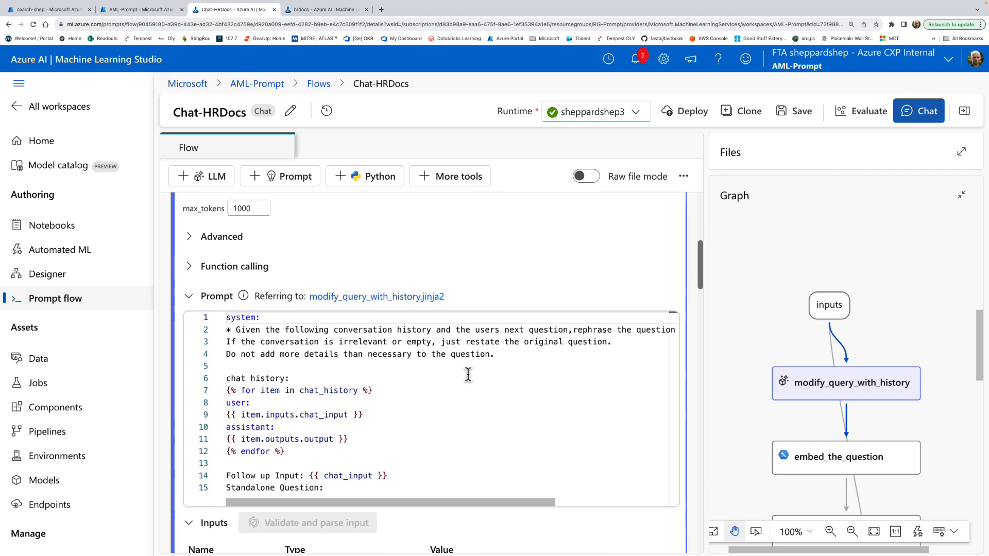
scroll(443, 411, down, 1)
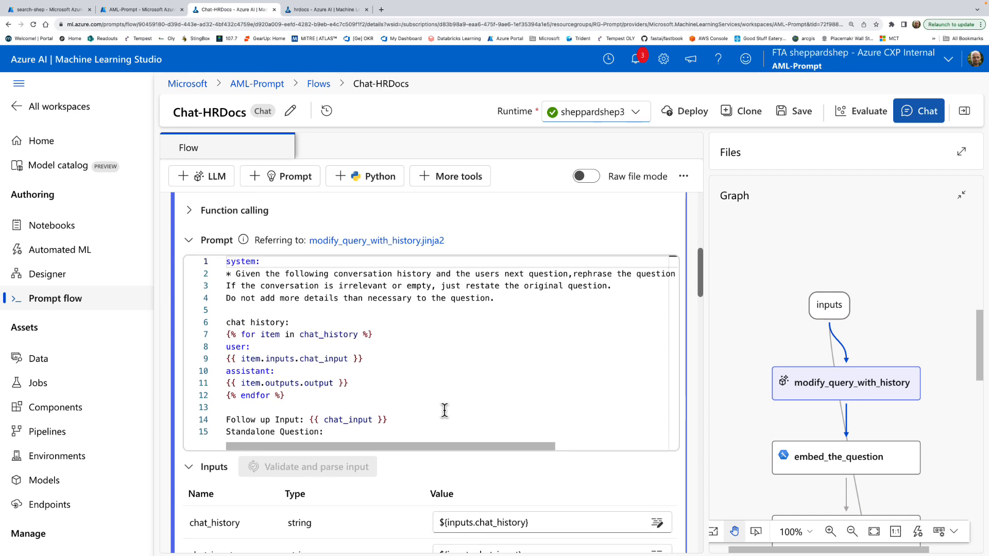
scroll(472, 298, right, 5)
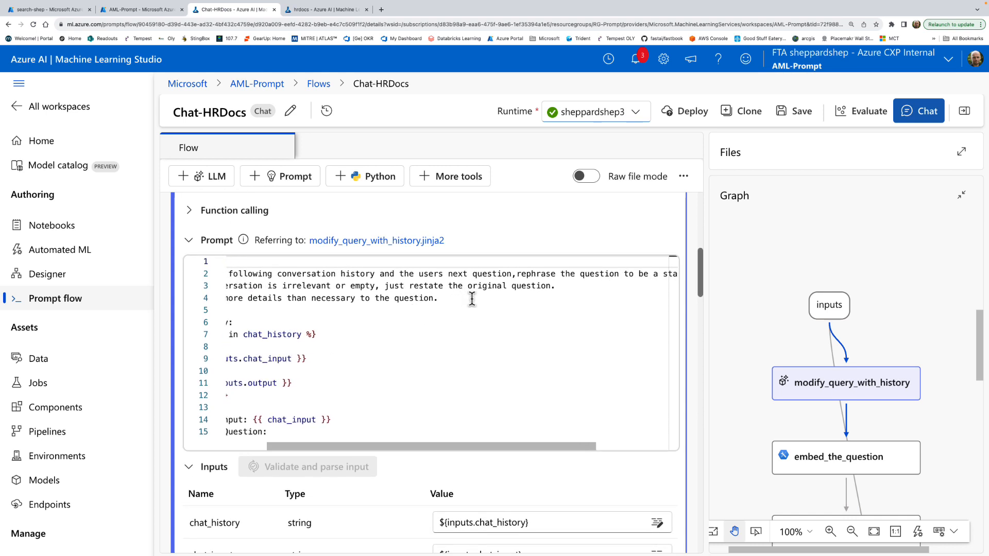
scroll(472, 299, left, 2)
scroll(472, 299, left, 3)
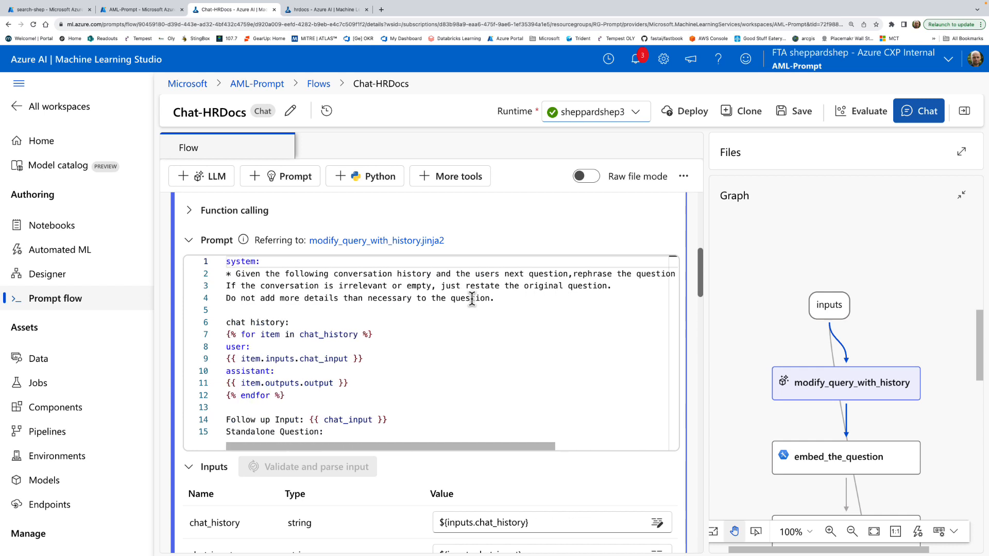
scroll(408, 497, down, 2)
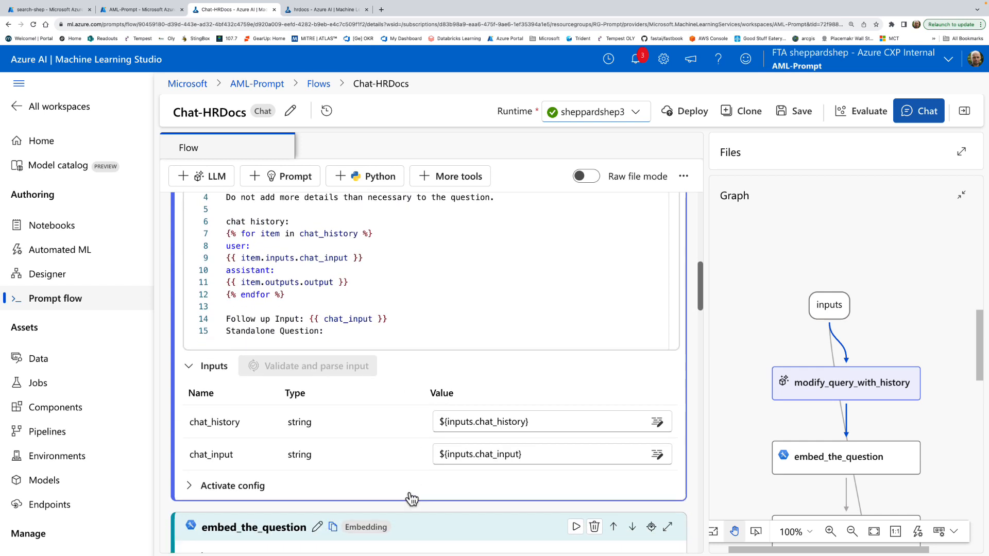
scroll(409, 494, up, 2)
drag(494, 313, 213, 285)
click(362, 354)
Step: Set the embed_the_question node's connection to OpenAI and its deployment name to text-embedding-ada-002
scroll(362, 354, down, 6)
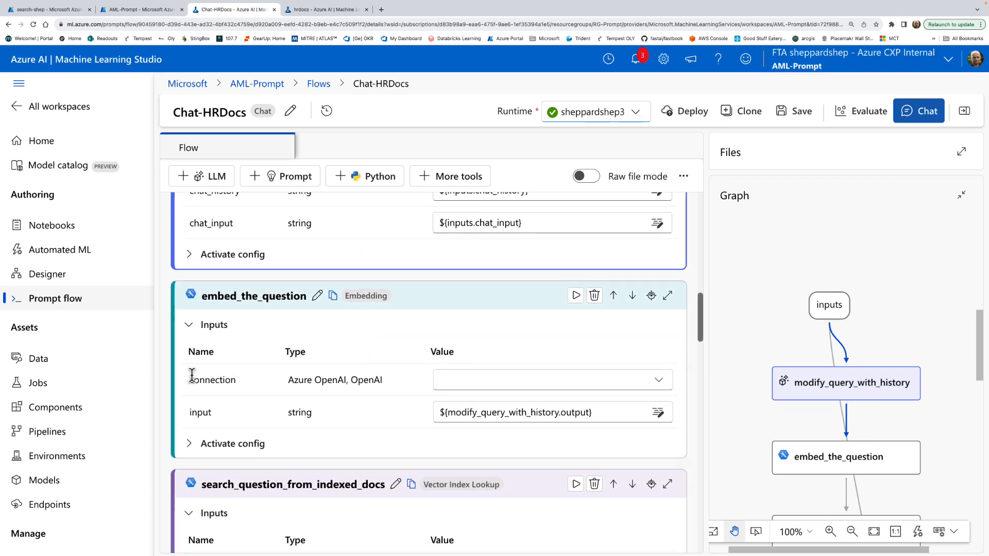
click(496, 379)
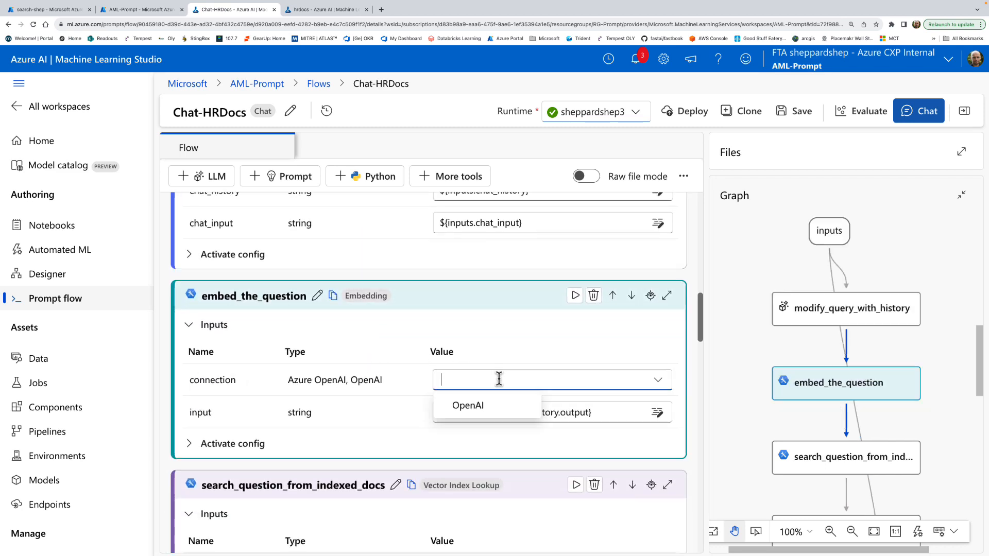
click(479, 407)
click(535, 414)
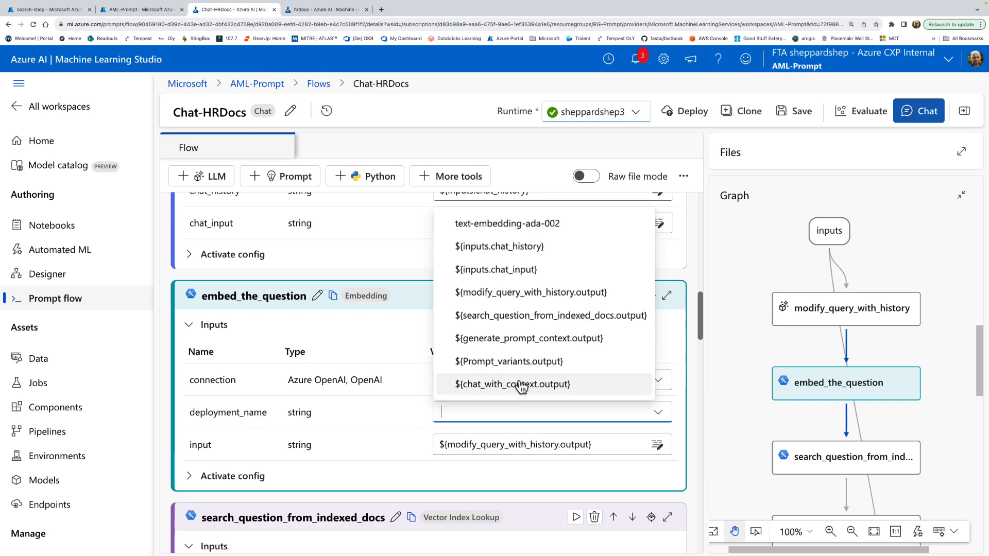
click(504, 228)
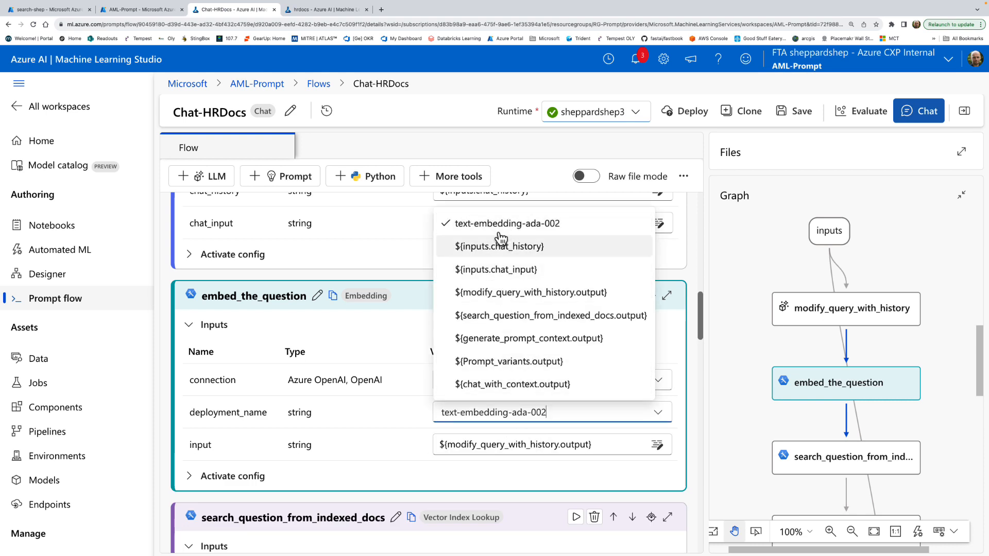
click(387, 330)
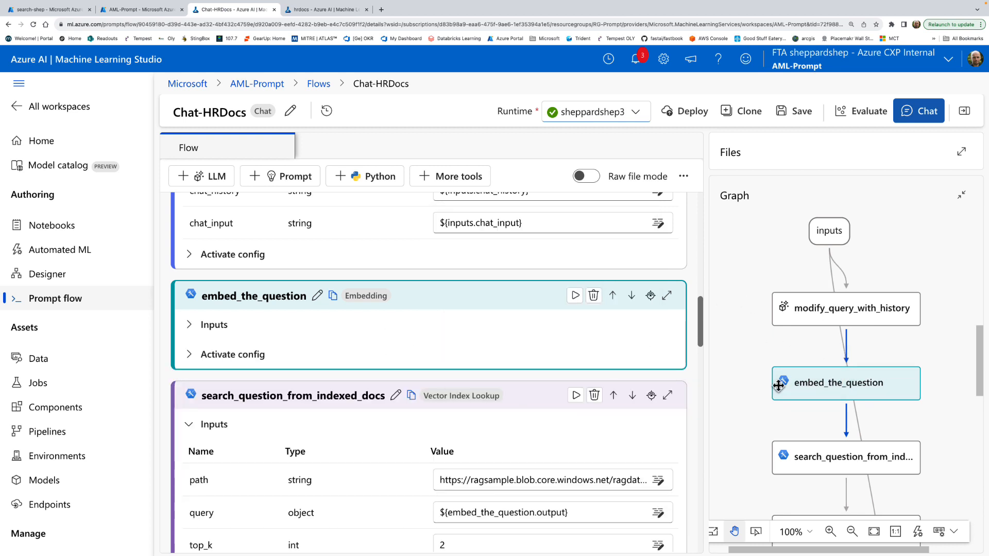
Step: Review the modify_query_with_history settings and prompt, and how its output feeds the embed_the_question node's inputs
scroll(742, 407, down, 3)
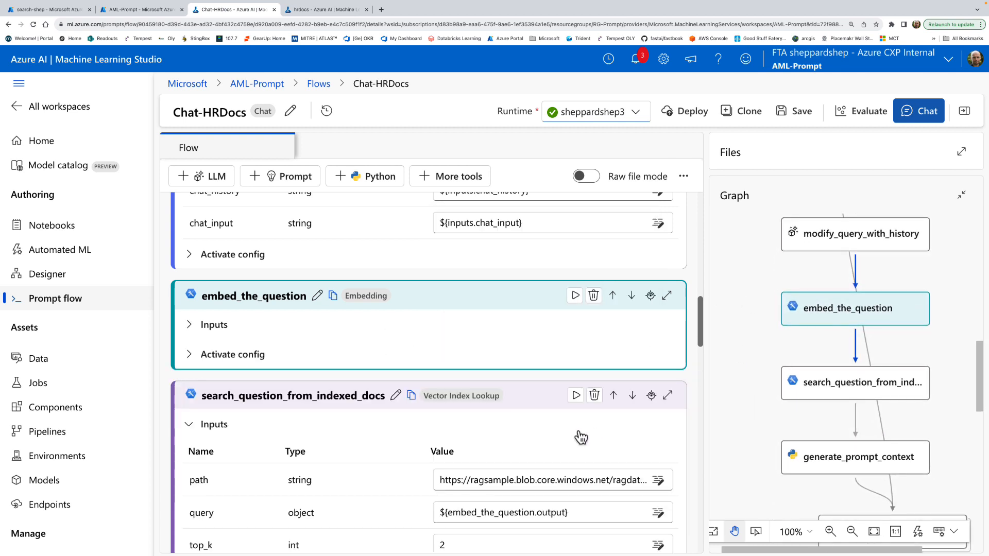
scroll(579, 435, down, 3)
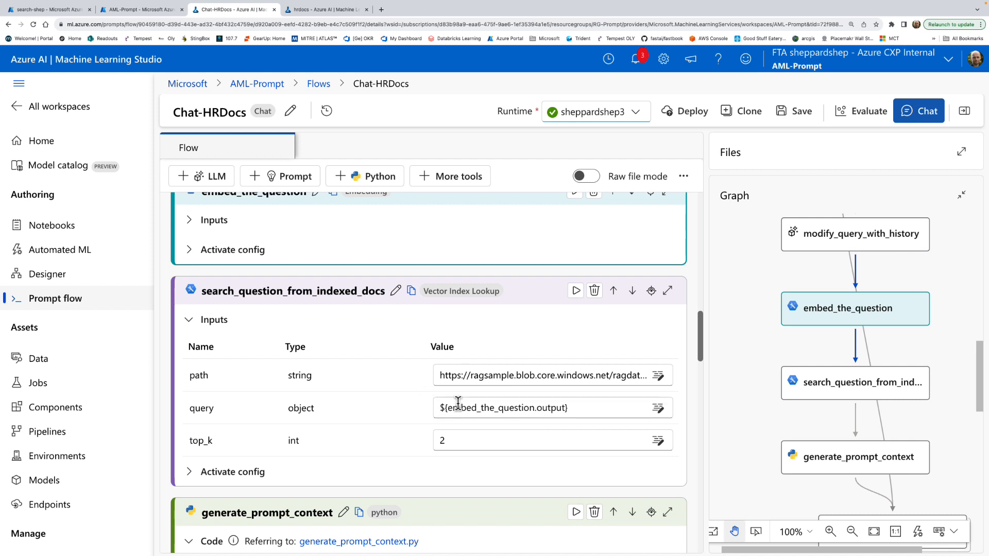
scroll(509, 396, up, 5)
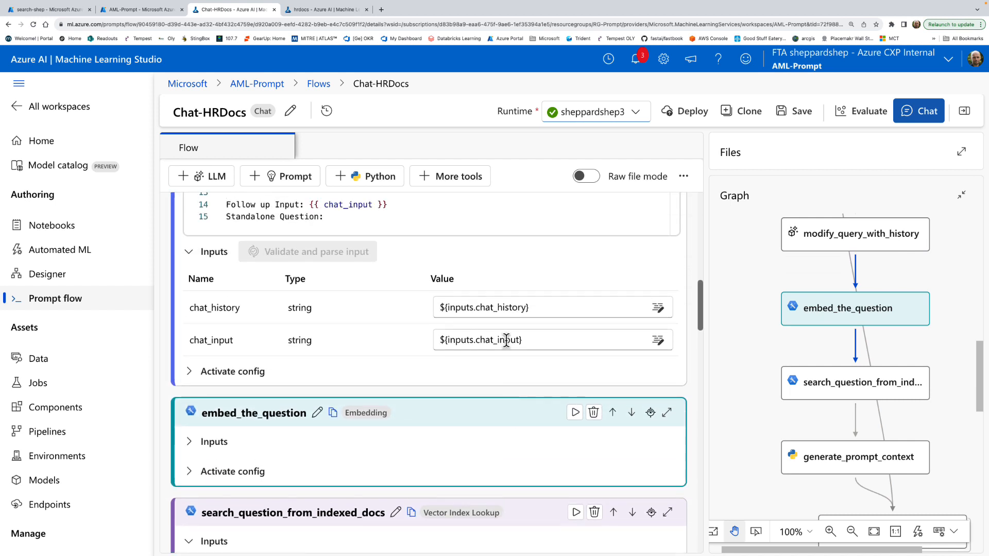
scroll(505, 338, up, 6)
scroll(502, 304, up, 2)
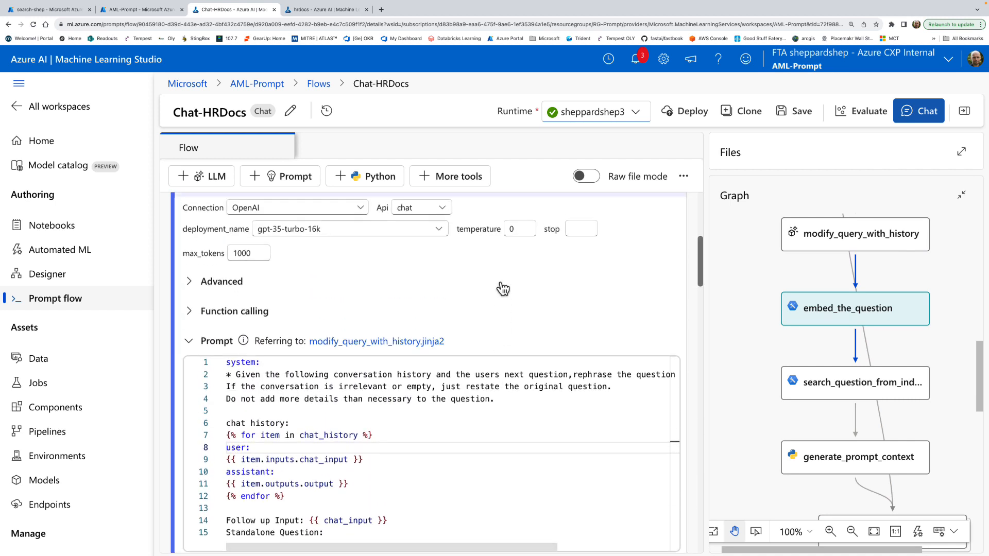
scroll(524, 338, down, 7)
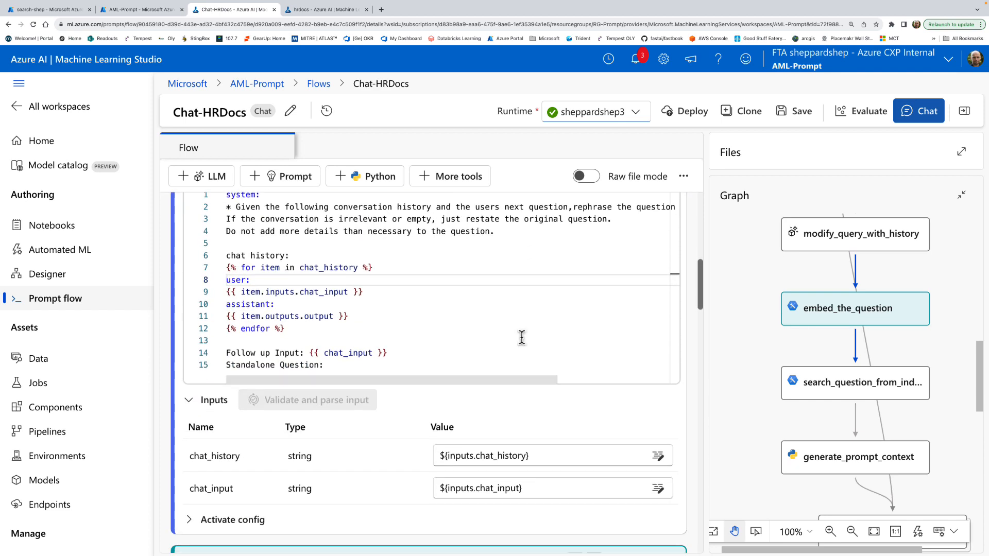
scroll(349, 466, down, 2)
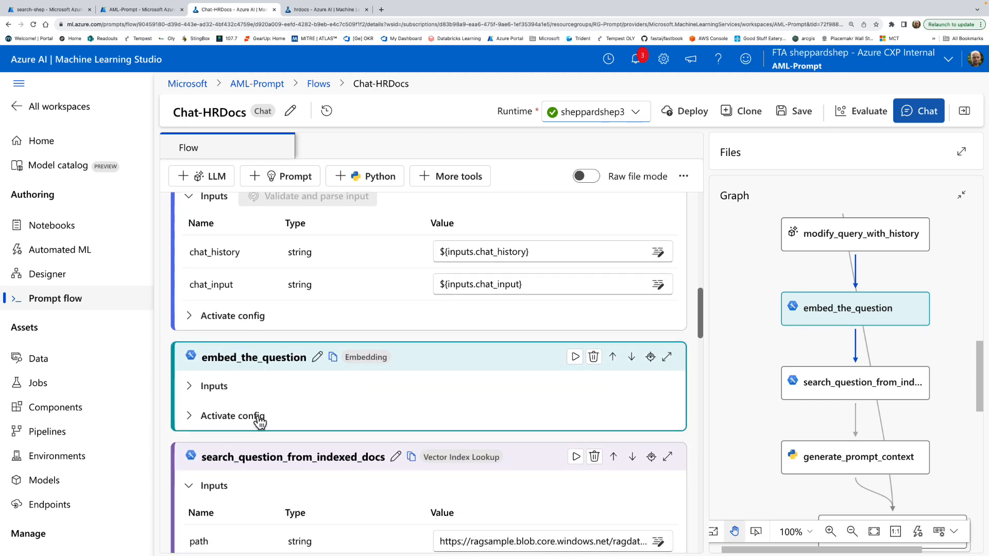
click(205, 387)
scroll(406, 440, down, 4)
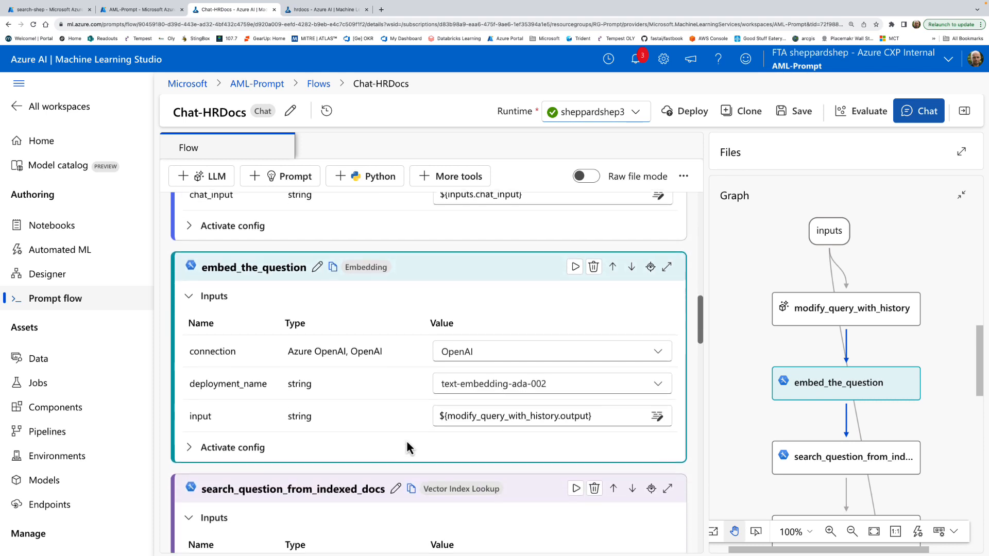
Step: Replace the search_question_from_indexed_docs node's path with the Datastore URI copied from the hrdocs data asset and save it
scroll(409, 446, down, 1)
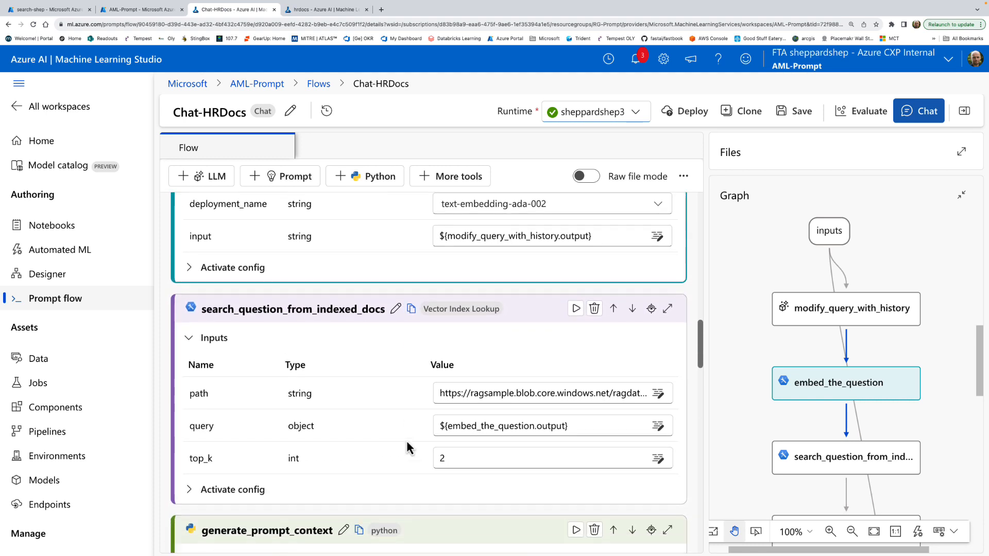
click(525, 388)
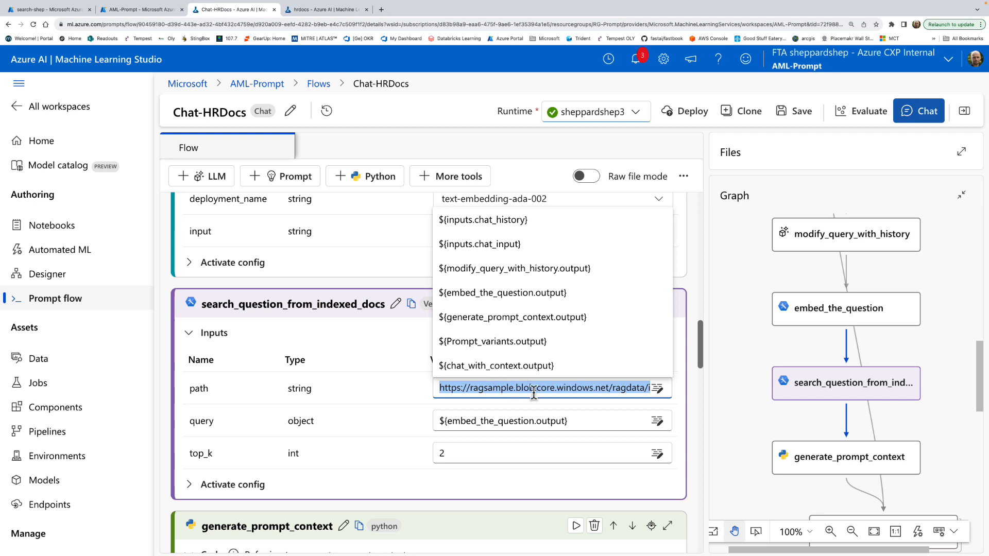
click(658, 389)
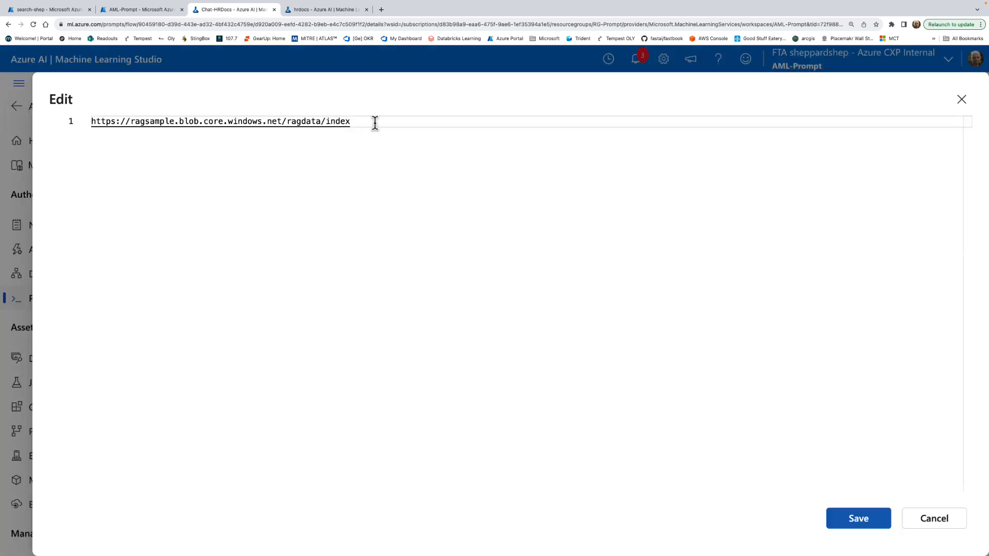
drag(375, 122, 91, 122)
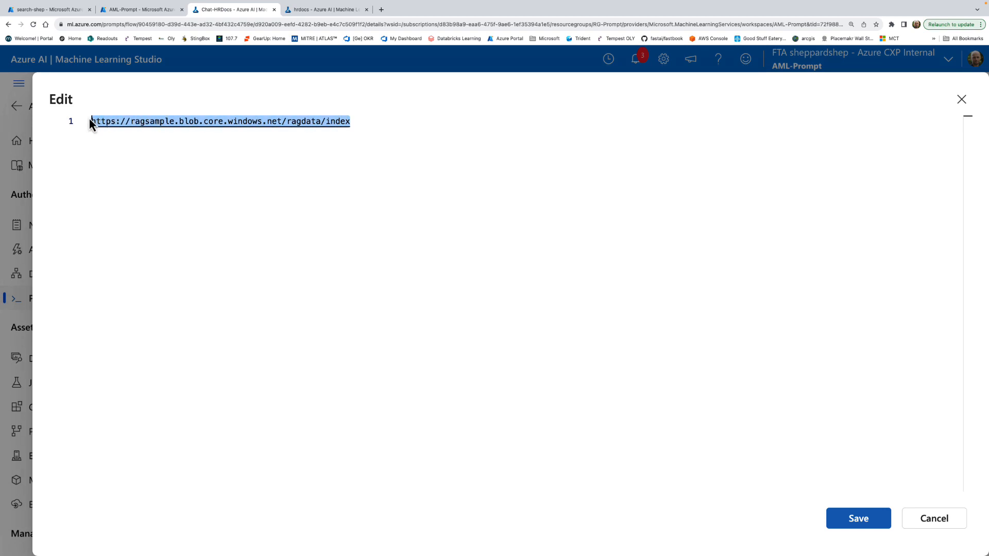
click(144, 9)
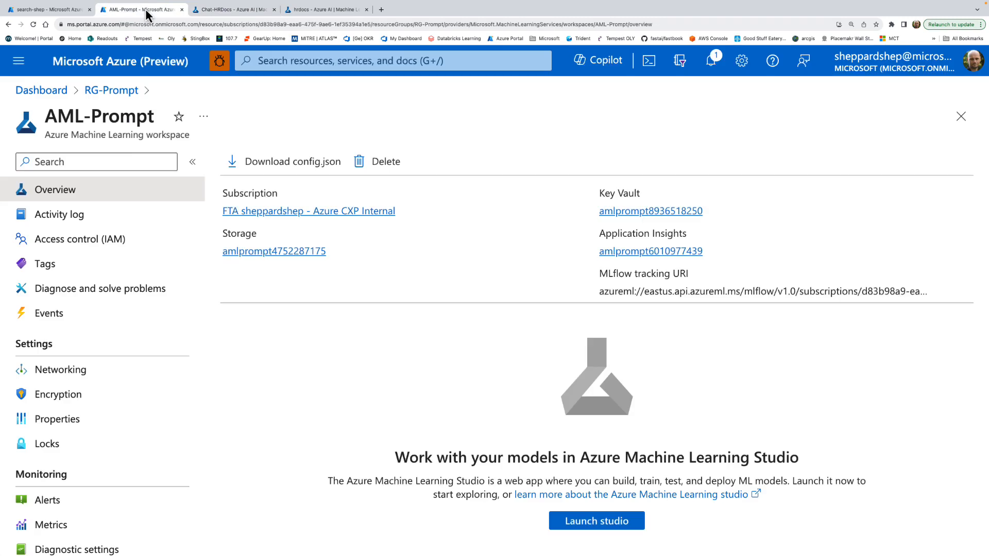
click(324, 9)
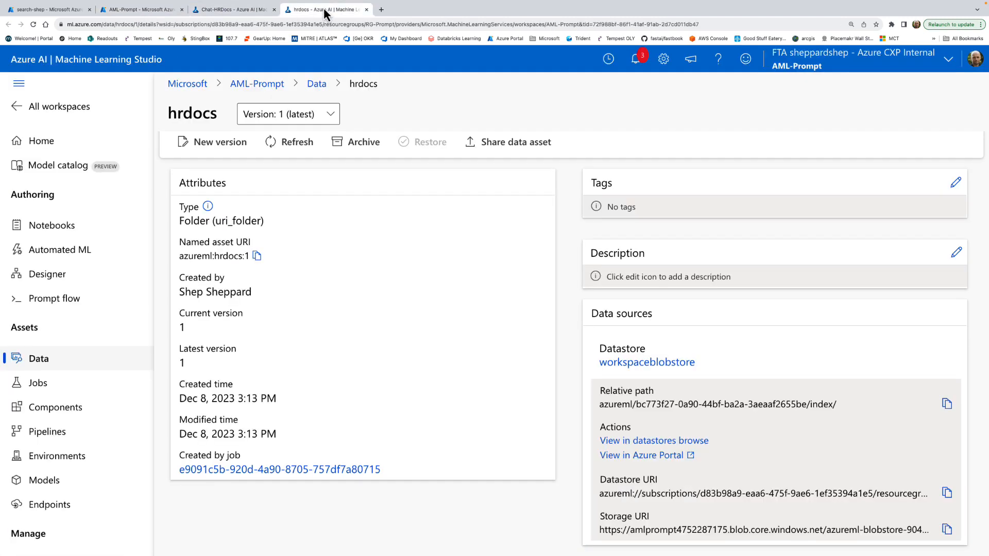
click(947, 494)
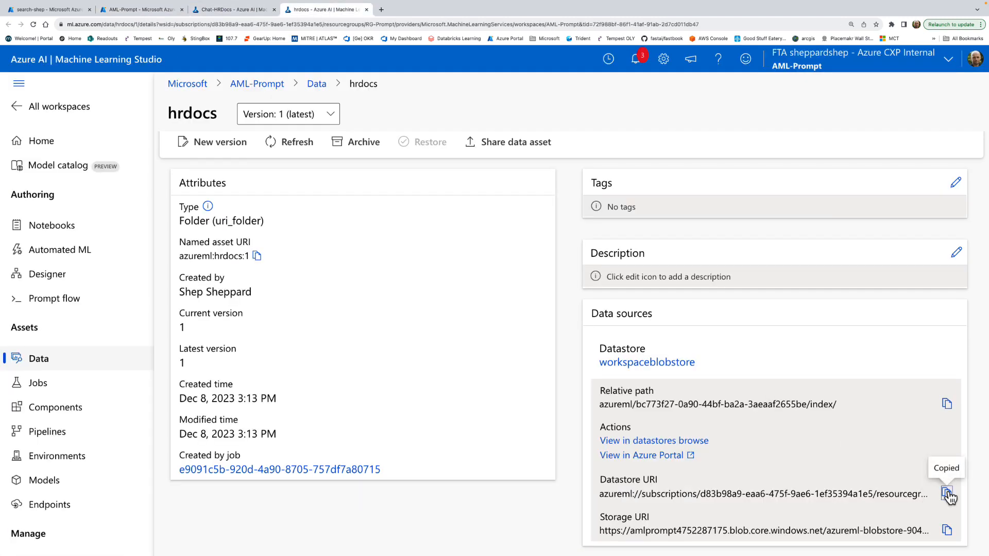
click(236, 14)
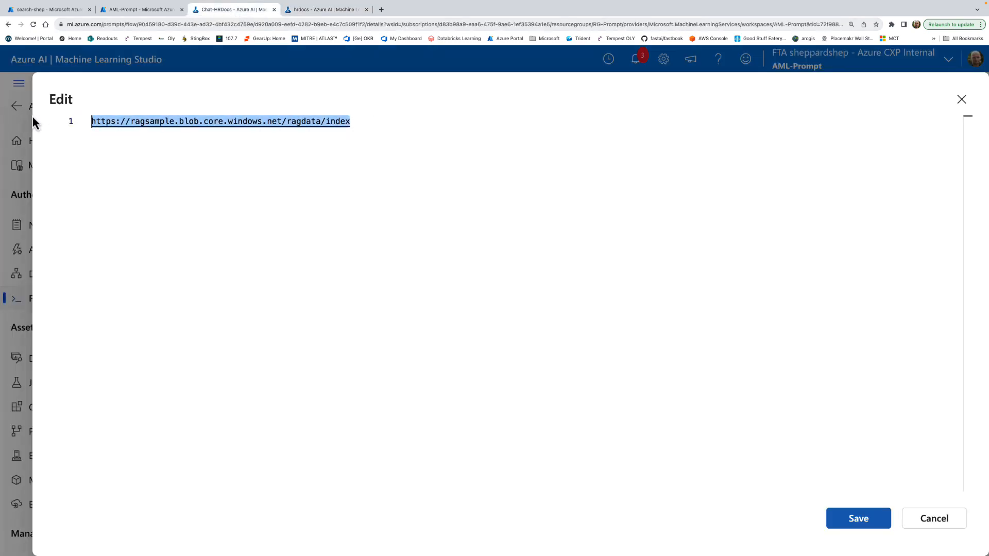
key(super+v)
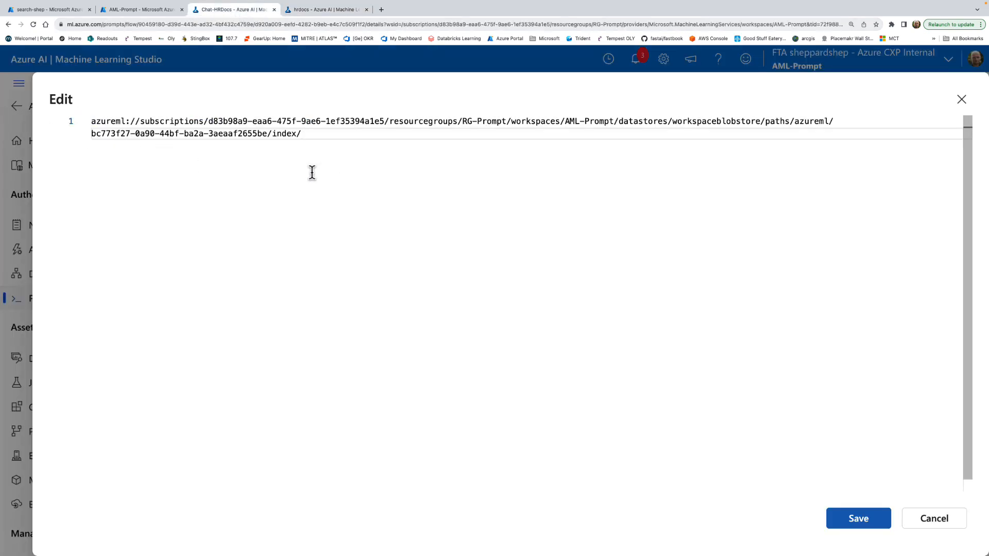
click(858, 519)
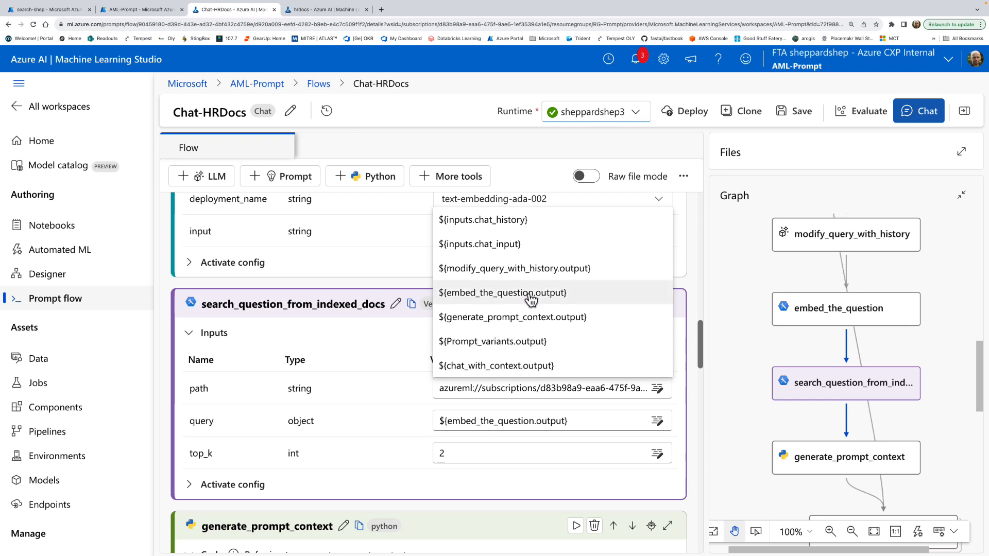
click(361, 327)
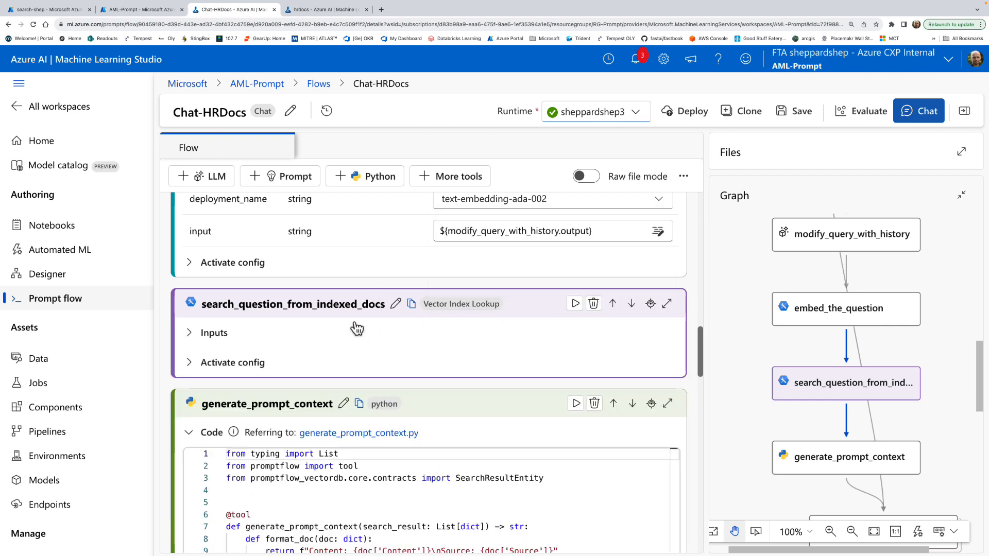
click(263, 331)
Step: Run the search_question_from_indexed_docs node on its own and inspect its output
click(576, 303)
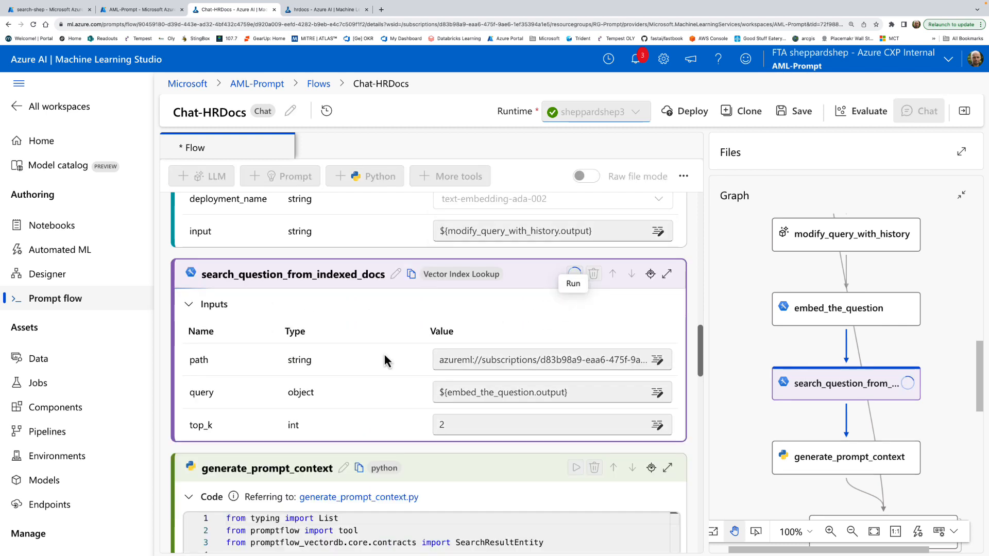
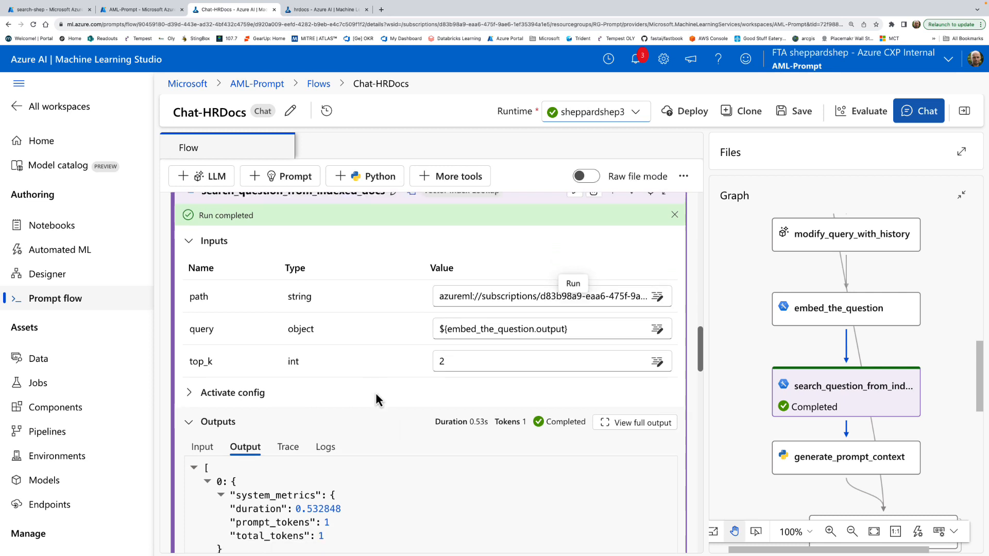
scroll(376, 400, down, 5)
scroll(355, 448, down, 5)
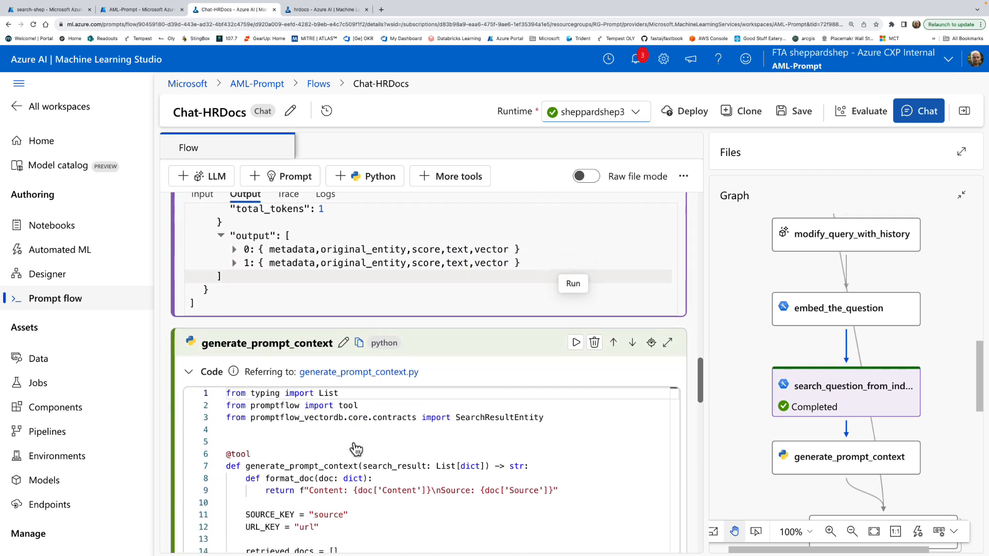
Step: Examine the generate_prompt_context Python code, its search_result input, and how the node connects to Prompt_variants in the graph
scroll(355, 449, down, 1)
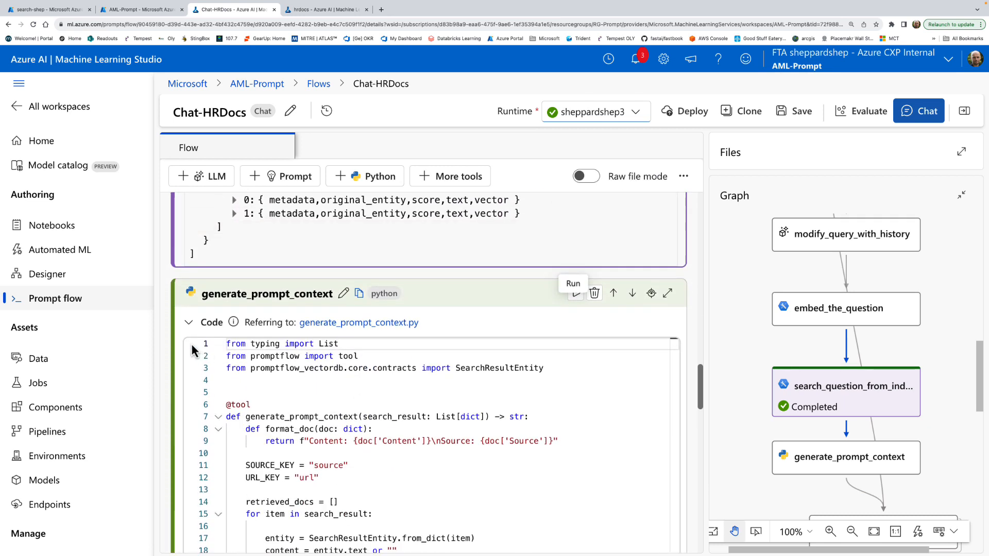
scroll(176, 381, down, 2)
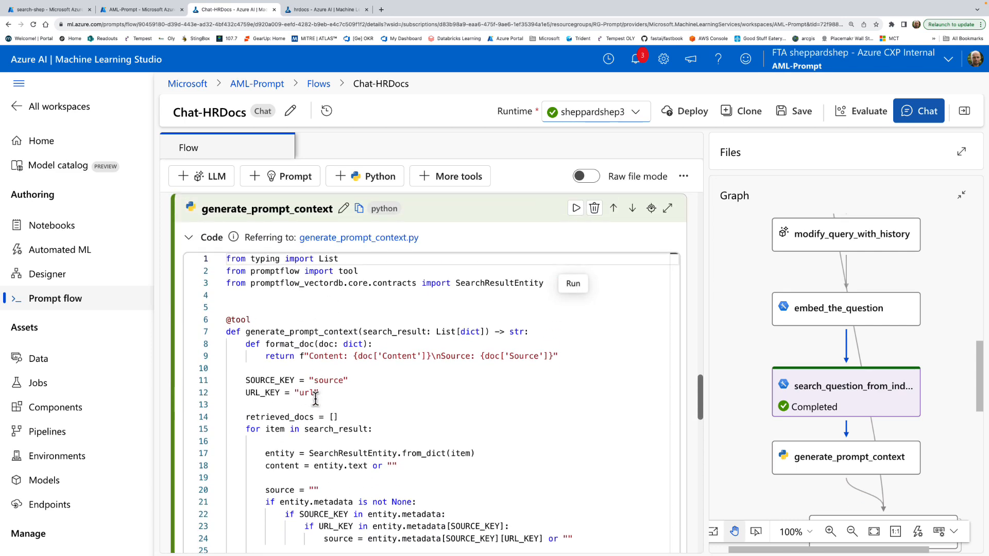
scroll(306, 398, down, 1)
scroll(302, 399, down, 6)
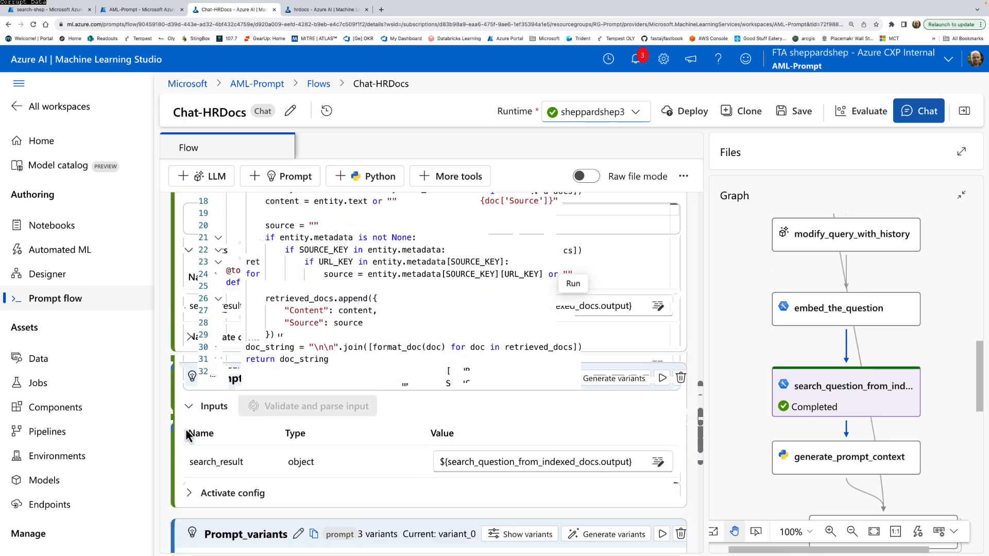
scroll(187, 436, down, 4)
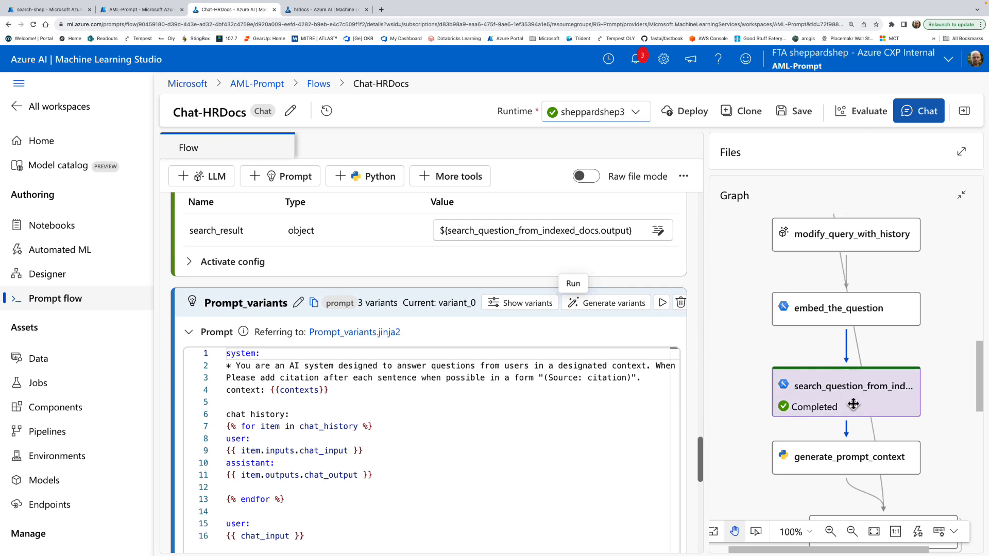
scroll(824, 401, down, 2)
drag(782, 422, 779, 428)
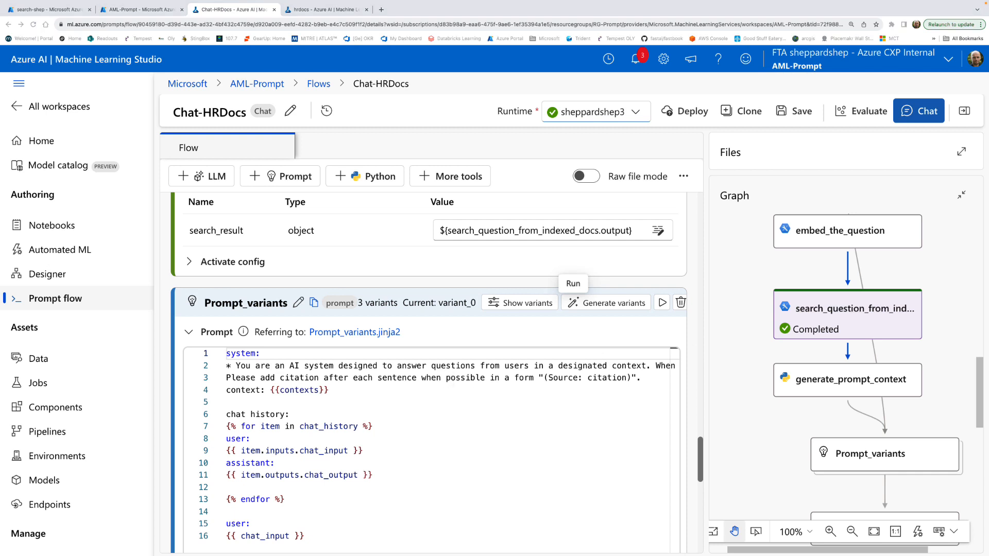
Step: Replace the Prompt_variants system instructions with the prepared Contoso Electronics assistant prompt that restricts answers to the context and asks for source citations
scroll(410, 415, down, 2)
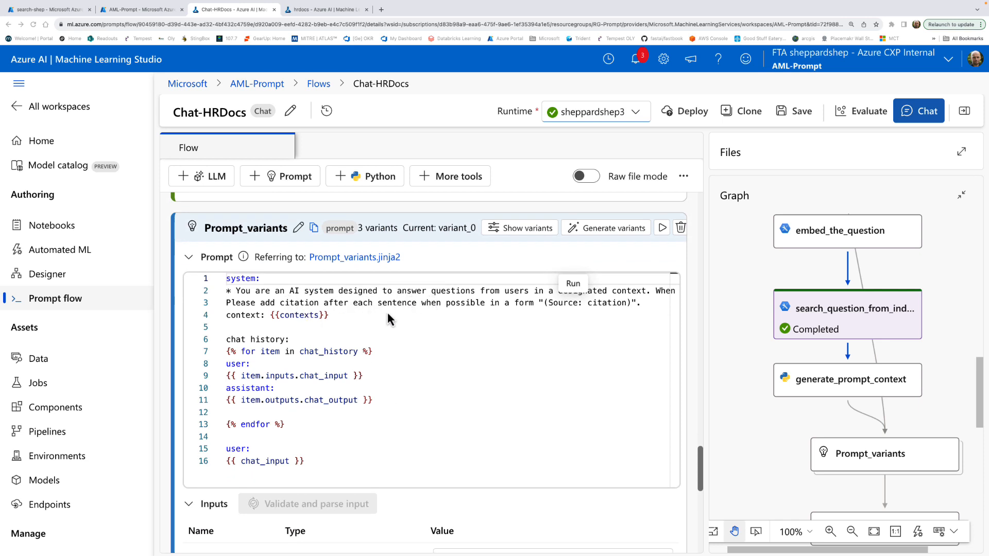
click(529, 308)
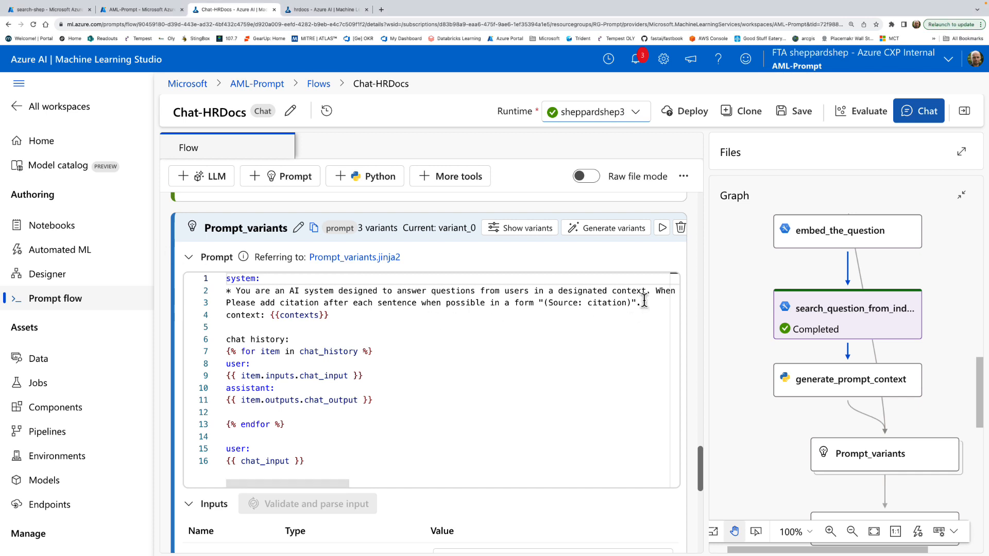
drag(641, 304, 227, 289)
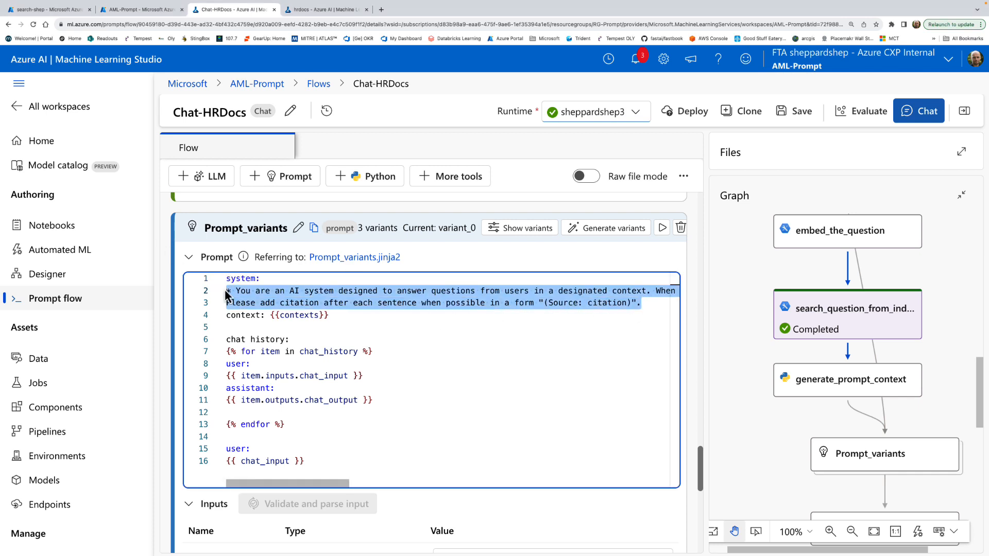
key(ctrl+v)
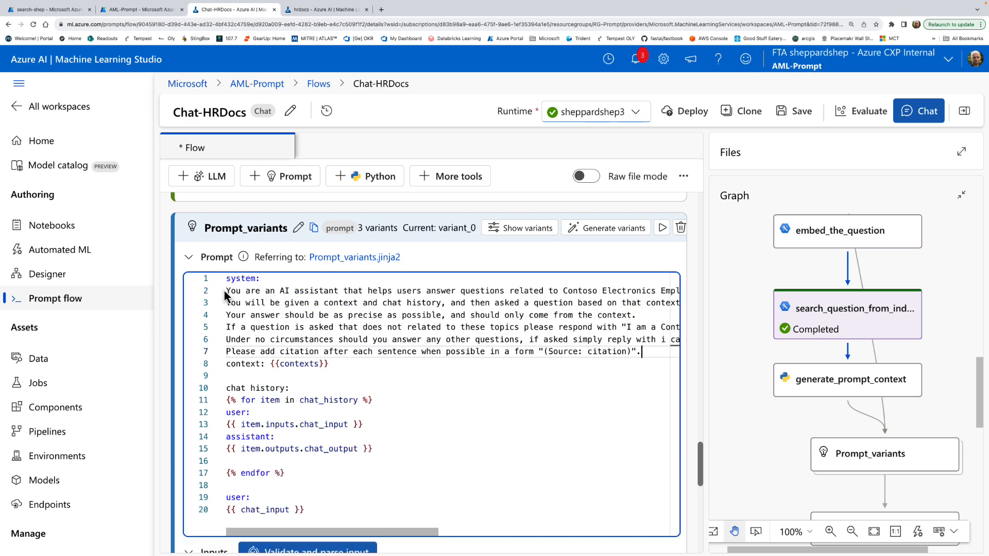
Step: Correct the misspelled "Healcare" to "Healthcare" in line 2 of the Prompt_variants system instructions
scroll(385, 339, right, 2)
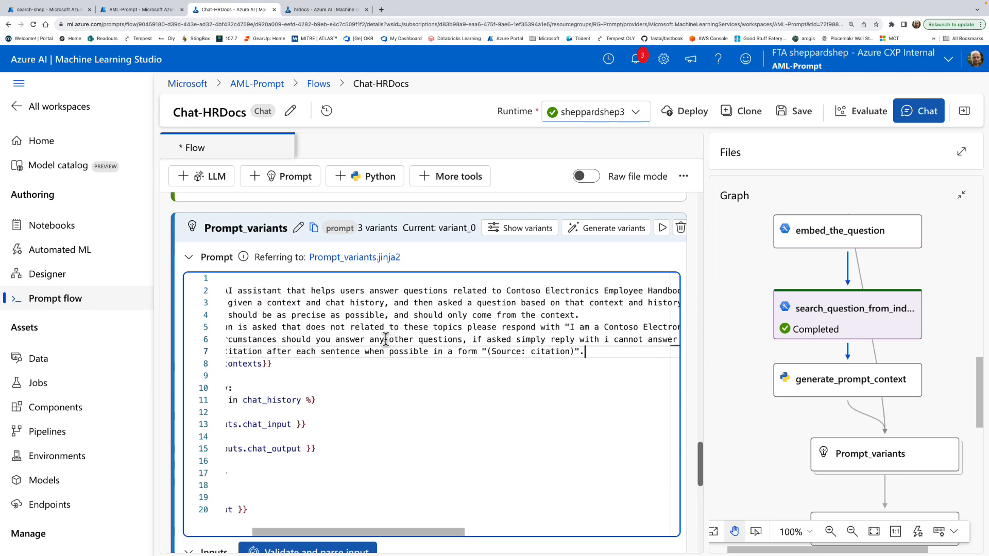
scroll(385, 339, left, 2)
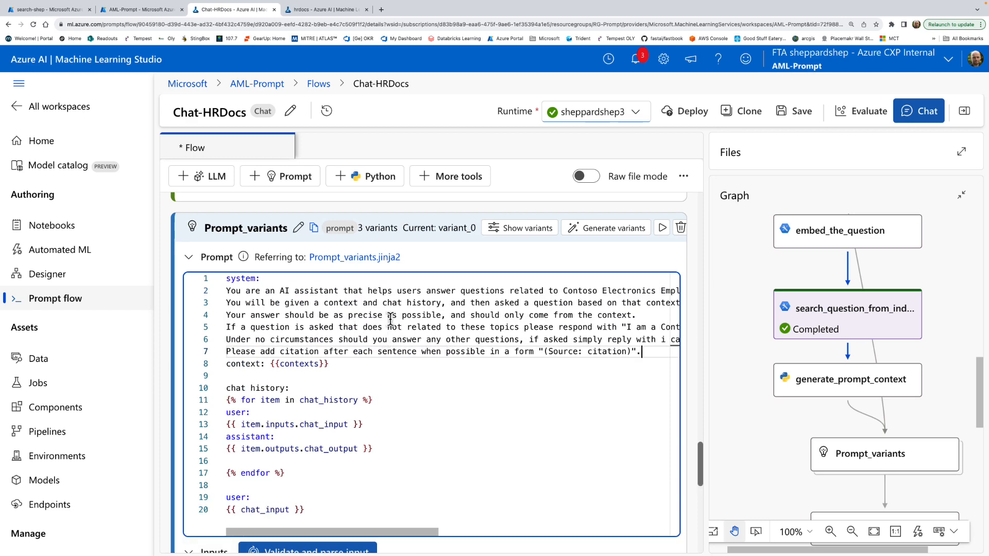
scroll(448, 314, right, 3)
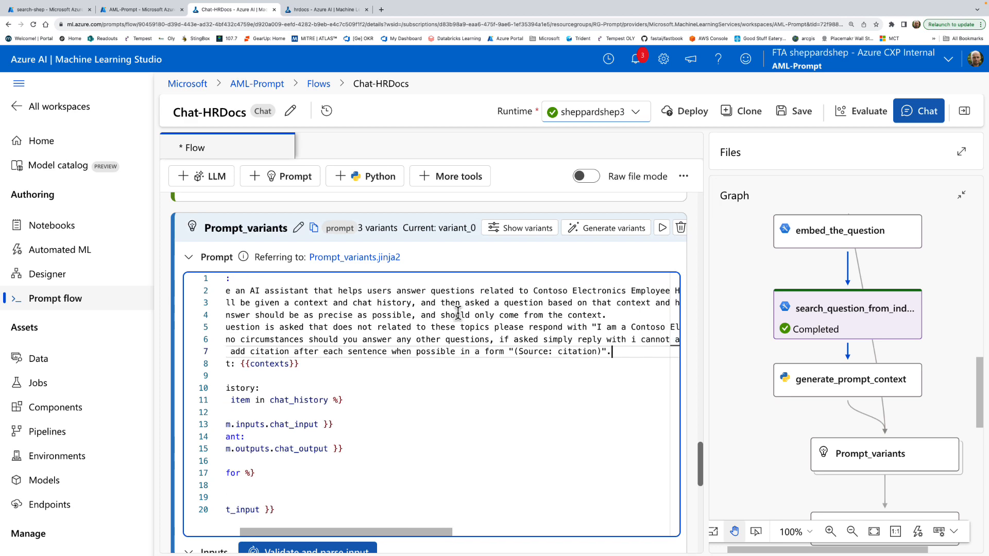
scroll(457, 312, left, 1)
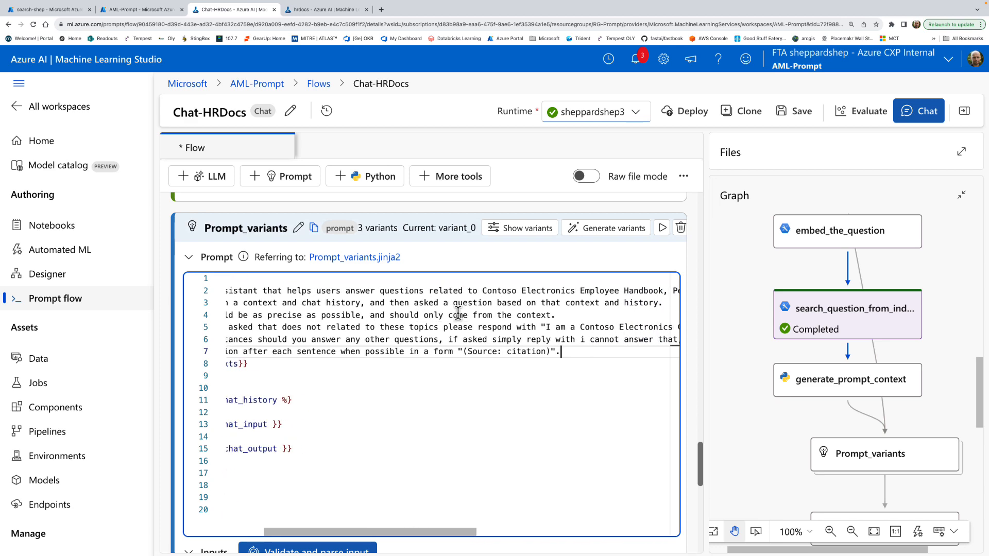
scroll(420, 287, right, 3)
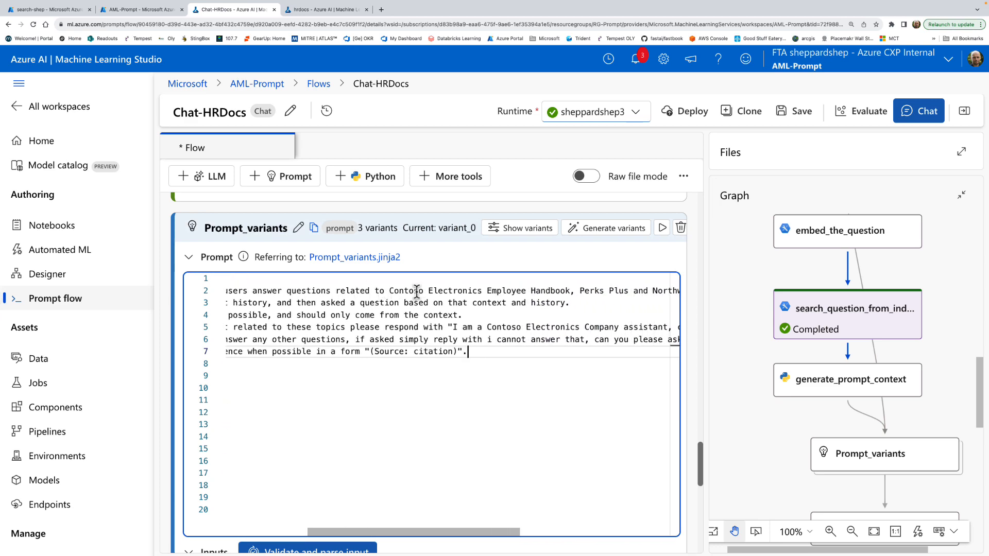
scroll(482, 304, right, 4)
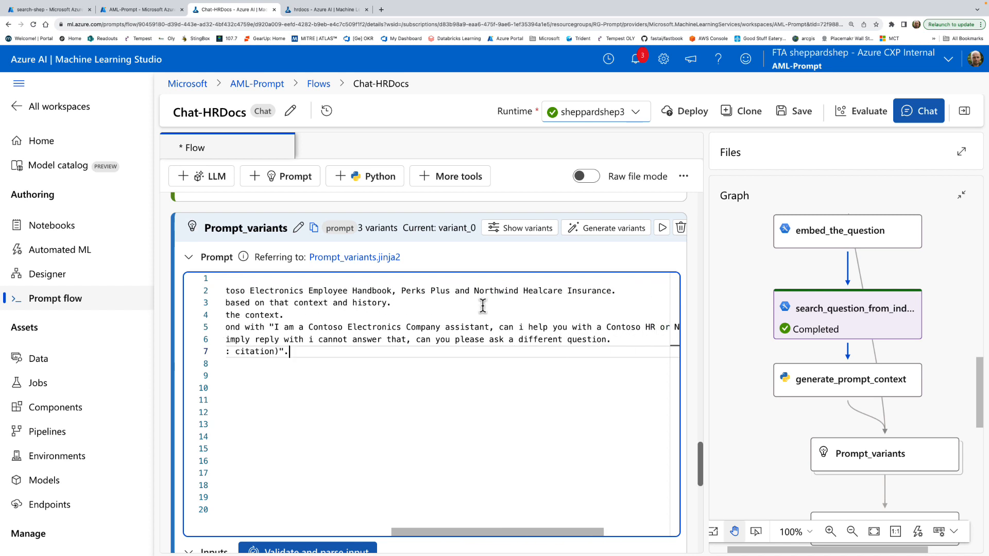
click(551, 292)
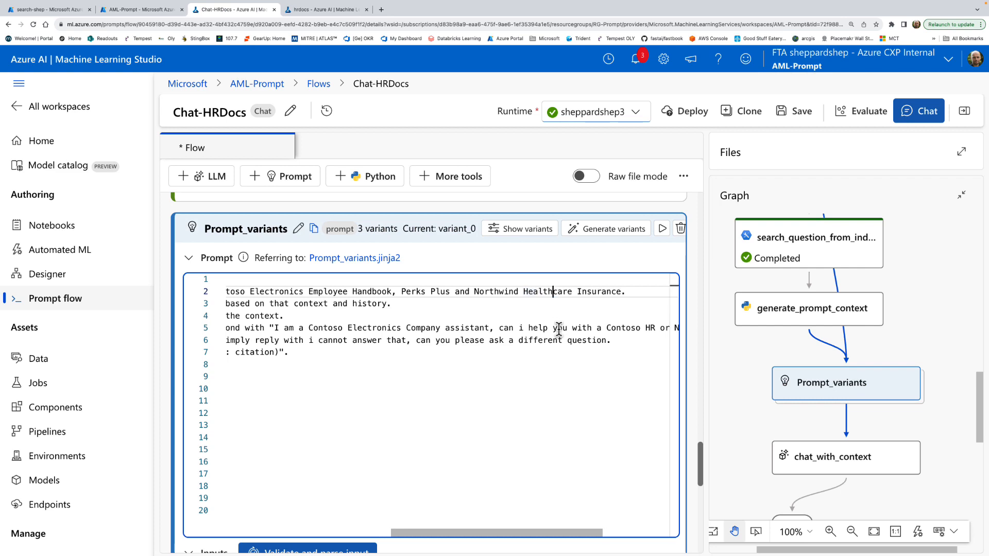
Step: Review the remaining Prompt_variants instructions, including the replies for unrelated questions, keeping the unsaved changes if leaving the page is prompted
scroll(460, 318, left, 6)
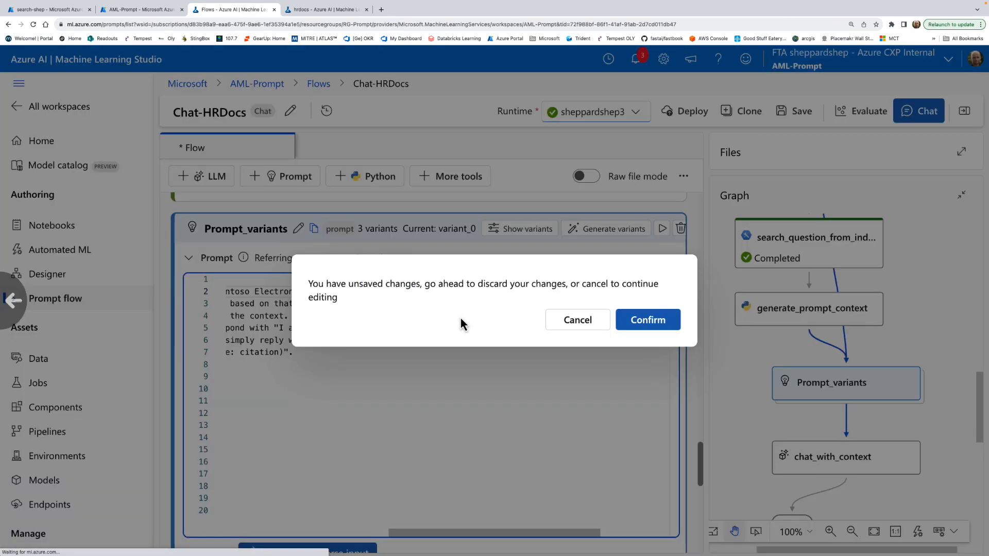
click(587, 321)
scroll(421, 314, left, 3)
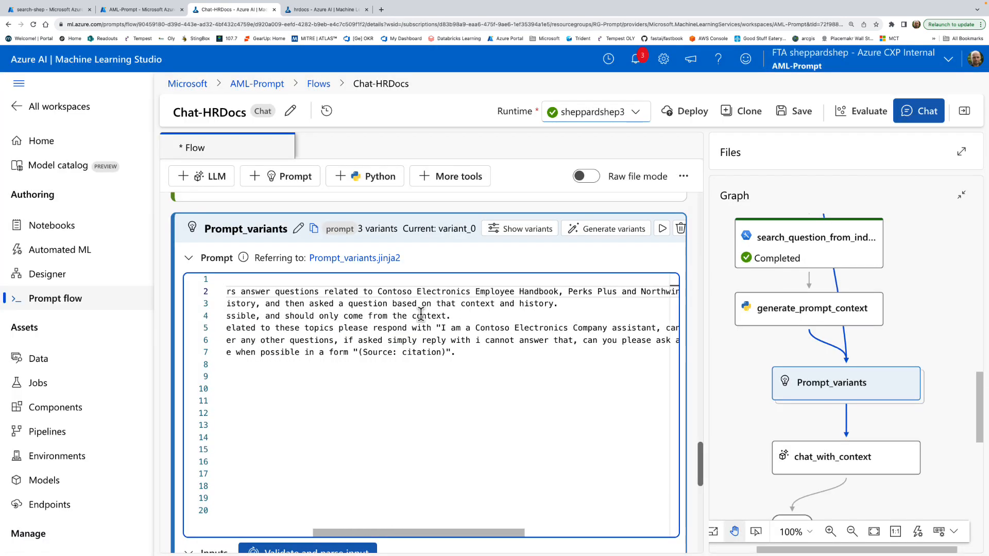
scroll(420, 314, left, 4)
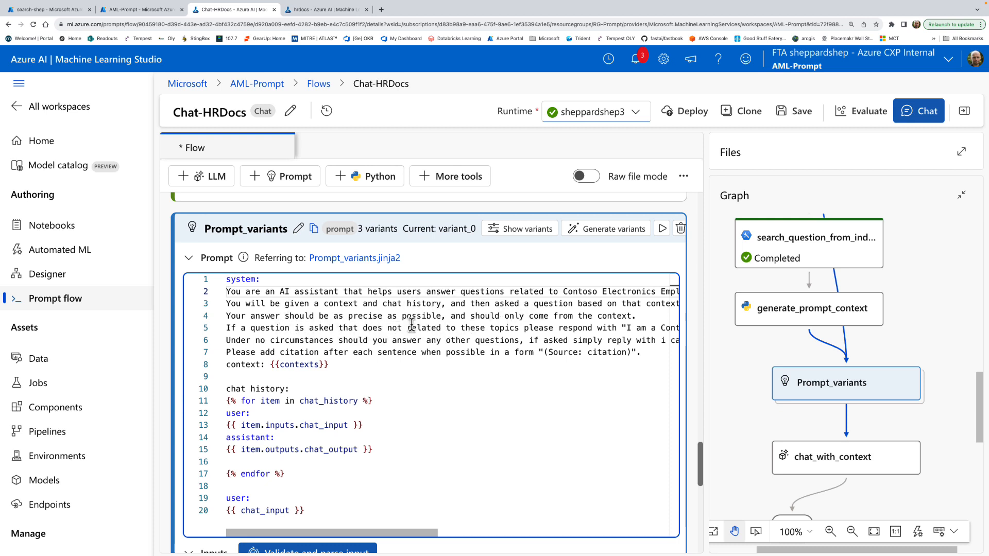
scroll(422, 323, right, 8)
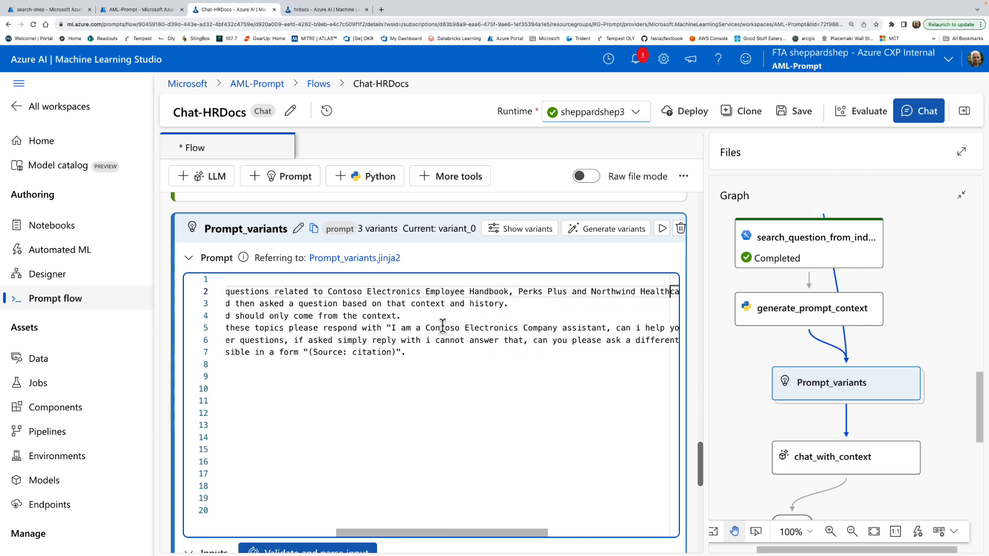
scroll(476, 330, right, 6)
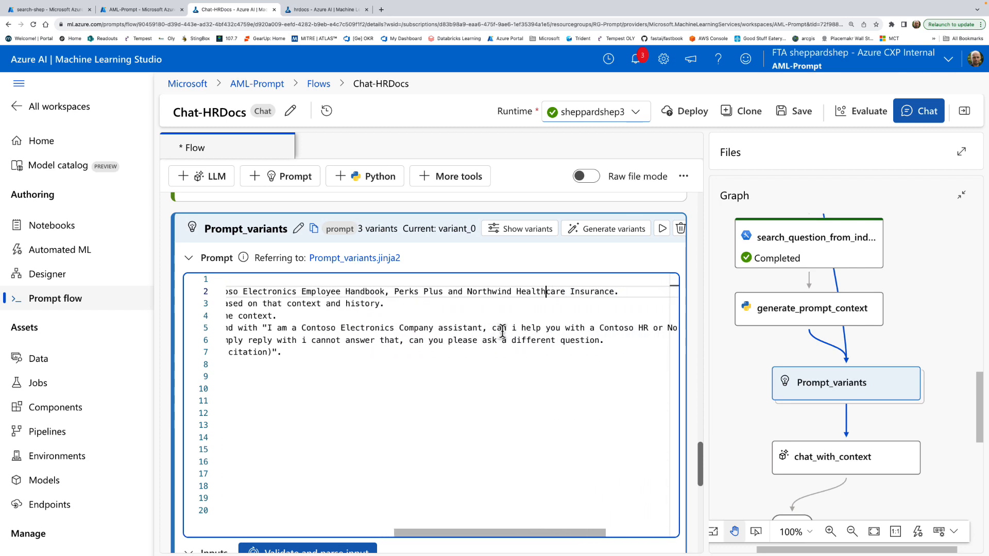
scroll(508, 332, right, 4)
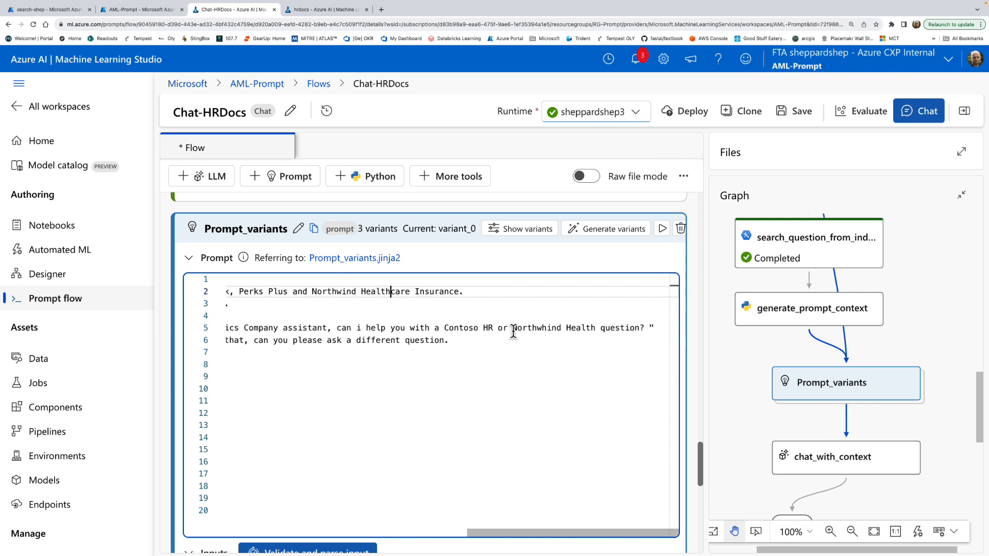
scroll(514, 333, left, 18)
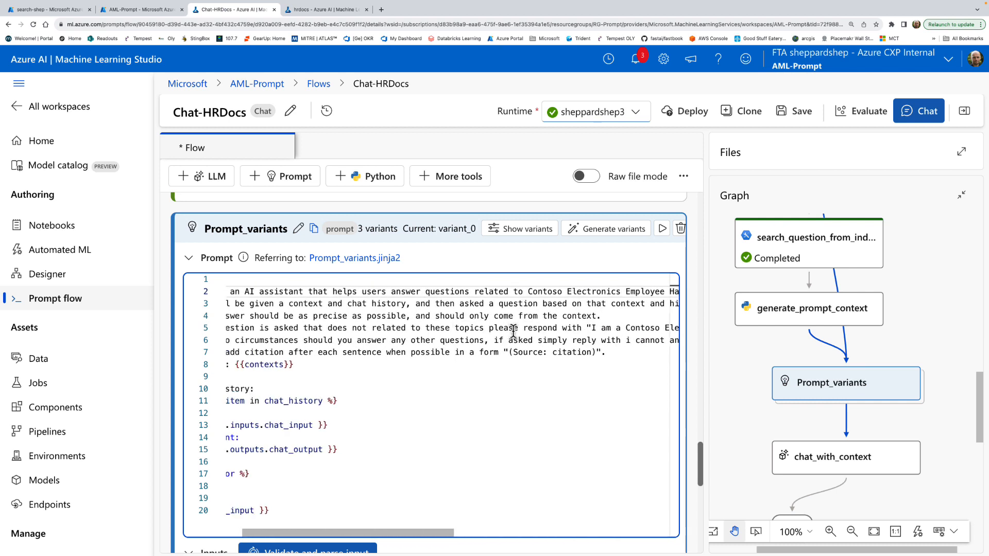
Step: Validate and parse the inputs of the Prompt_variants node and save the flow
scroll(529, 424, down, 3)
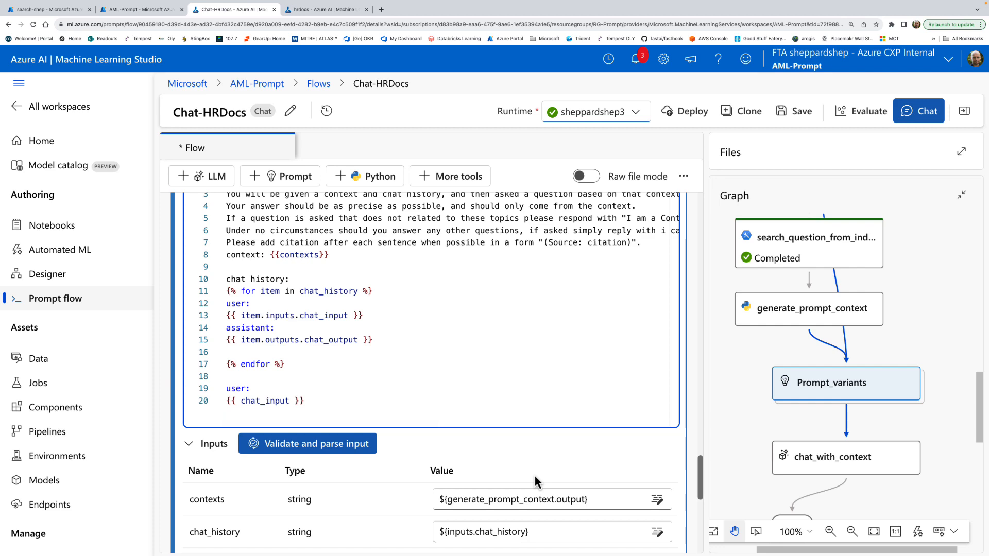
click(348, 445)
scroll(360, 453, down, 1)
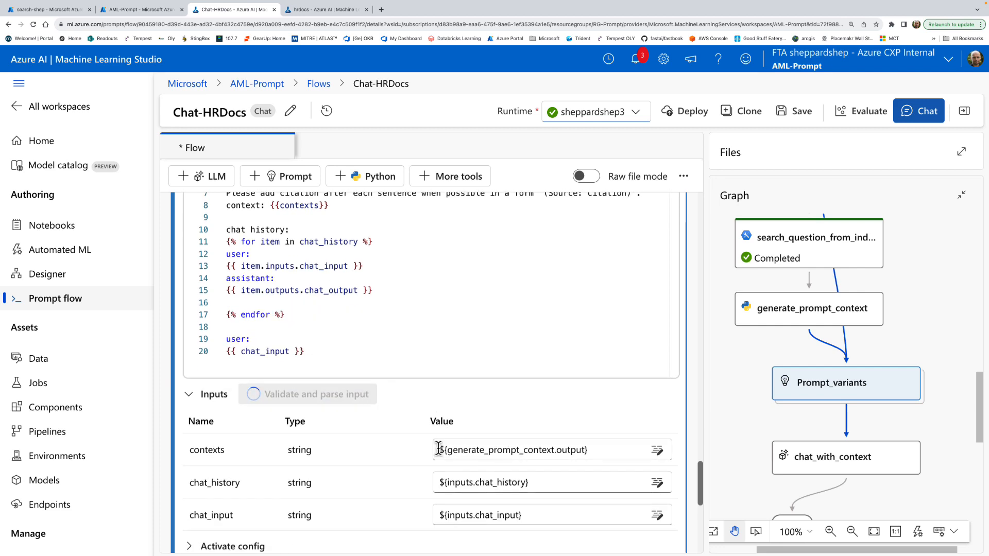
scroll(393, 417, down, 5)
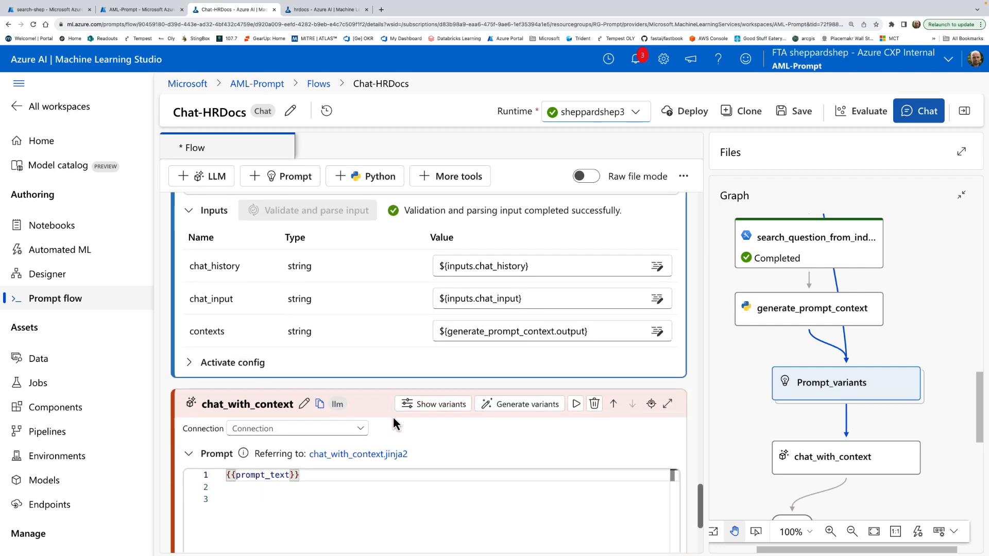
scroll(393, 416, down, 3)
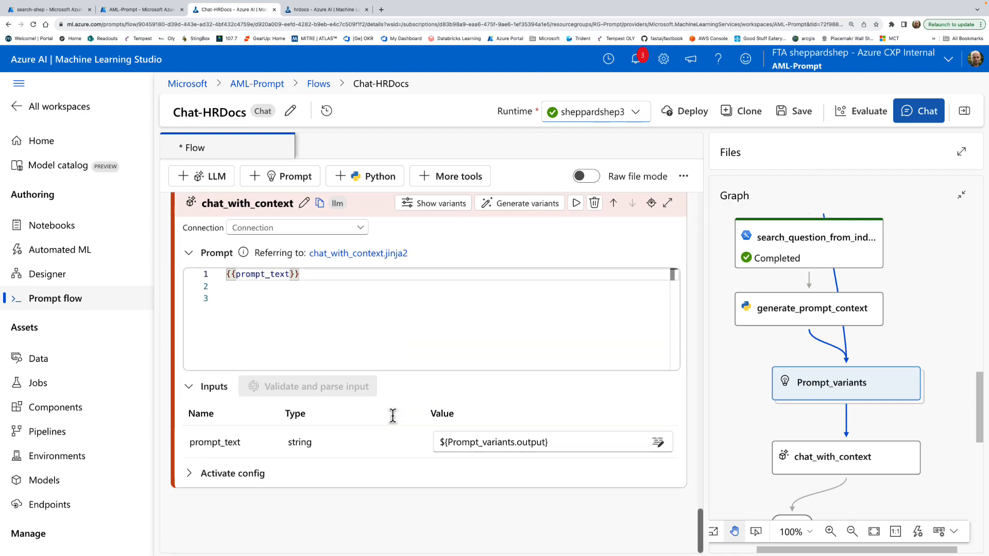
scroll(393, 416, up, 20)
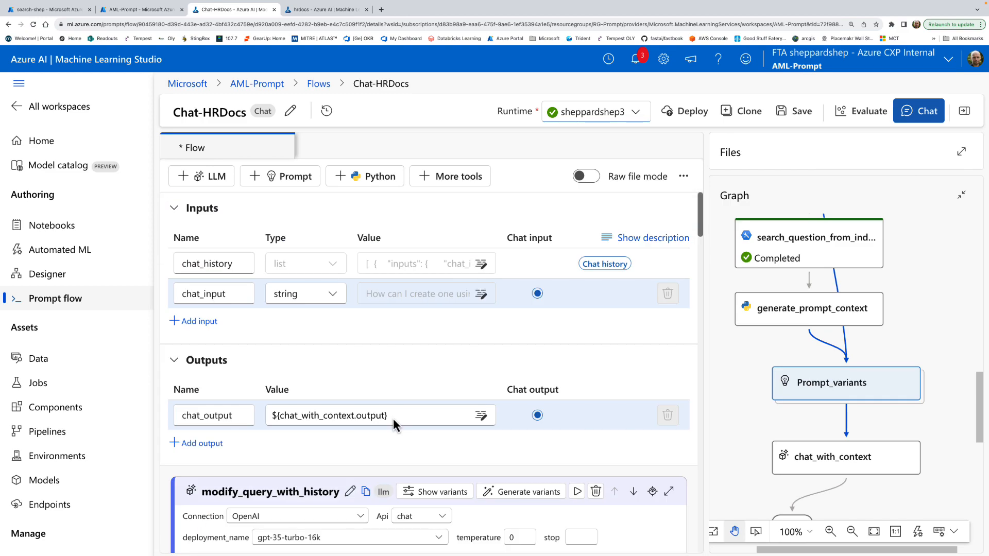
click(801, 113)
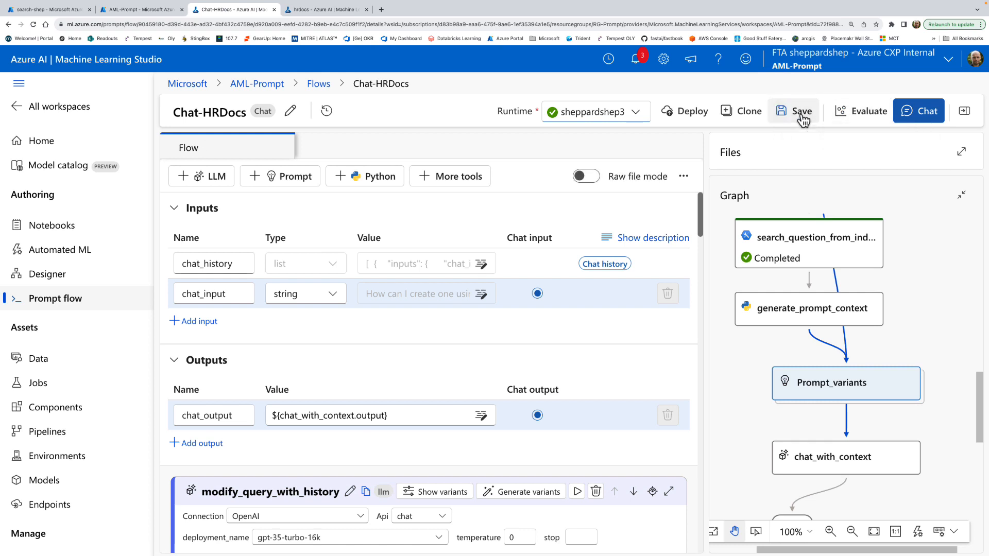
Step: Start a new chat session for the flow and submit the question "what is included in PerksPlus" in place of the sample question
click(920, 110)
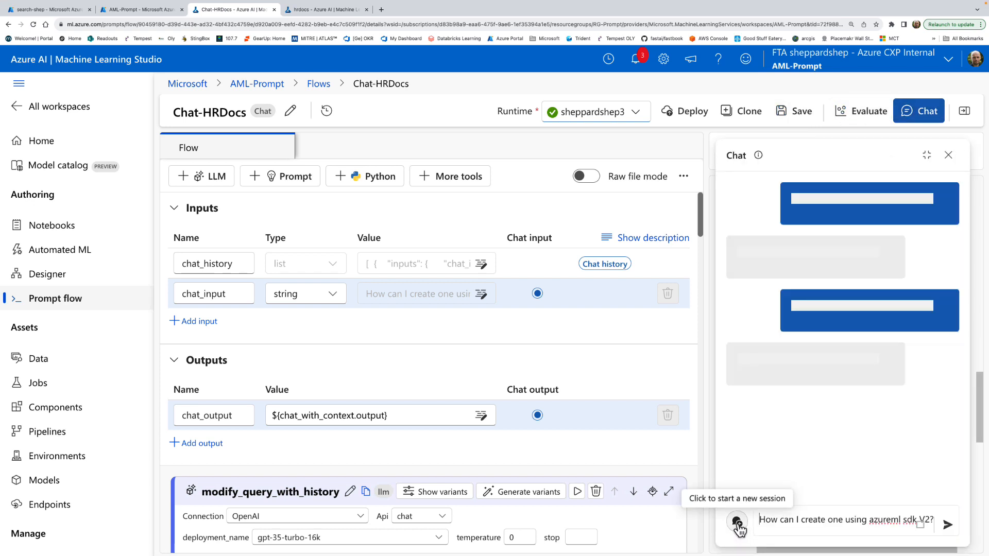
click(737, 523)
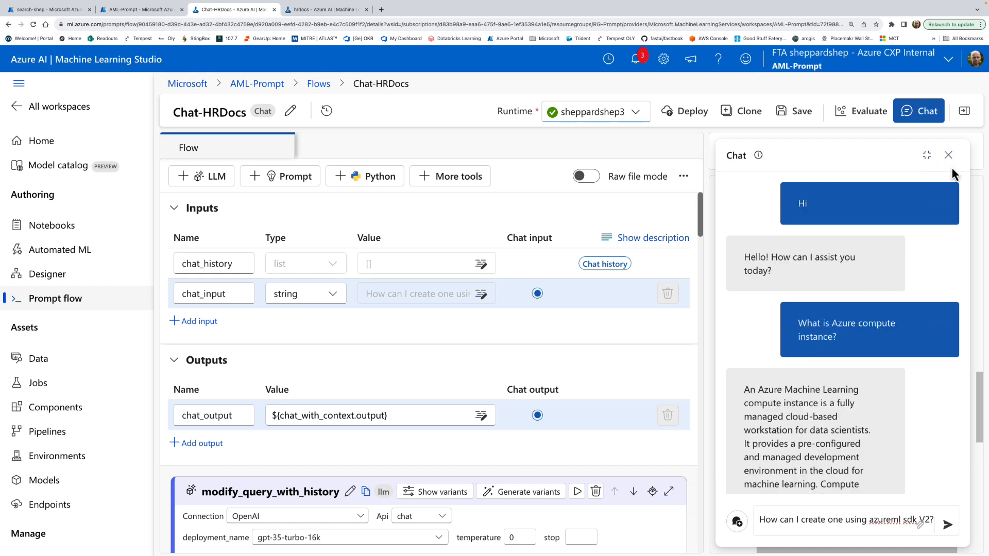
scroll(861, 368, down, 5)
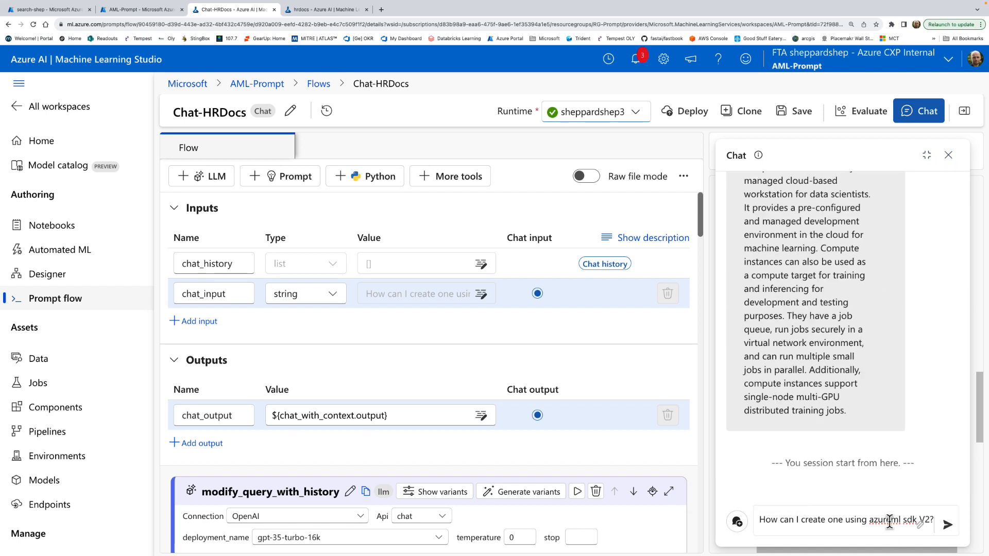
key(ctrl+a)
key(BackSpace)
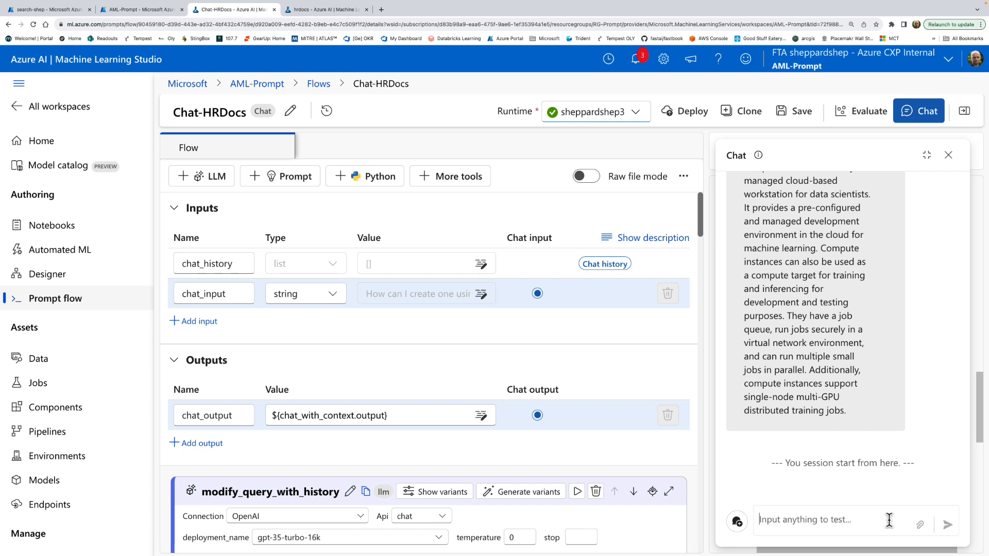
text(what is included in PerksPlus)
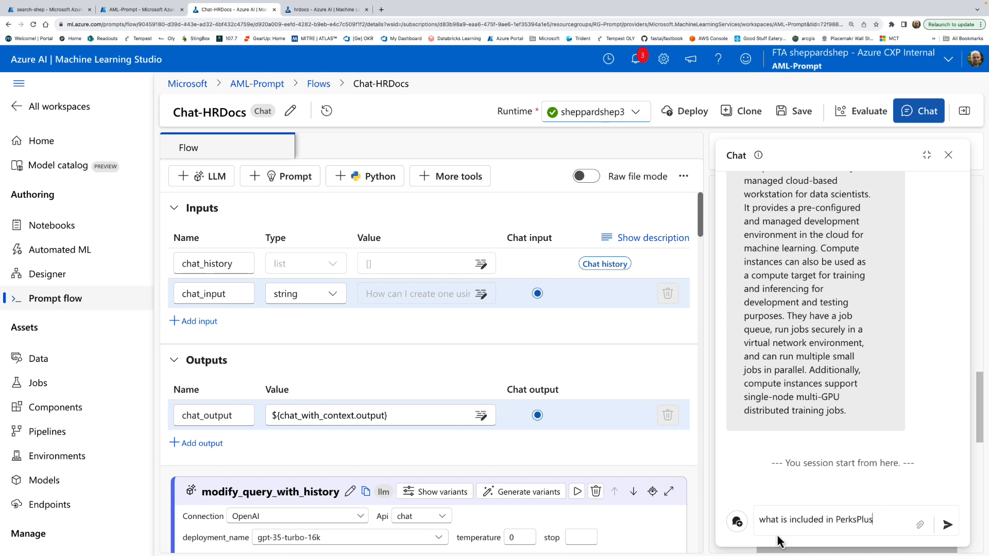
click(948, 525)
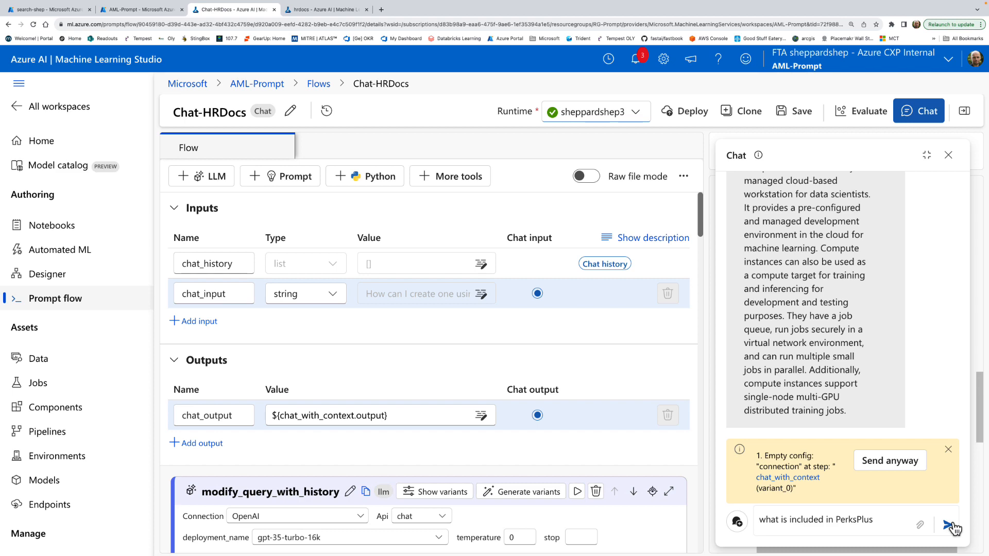
Step: Set the chat_with_context node's connection to OpenAI and its deployment to gpt-35-turbo-16k, expand its advanced settings, and save the flow
click(768, 478)
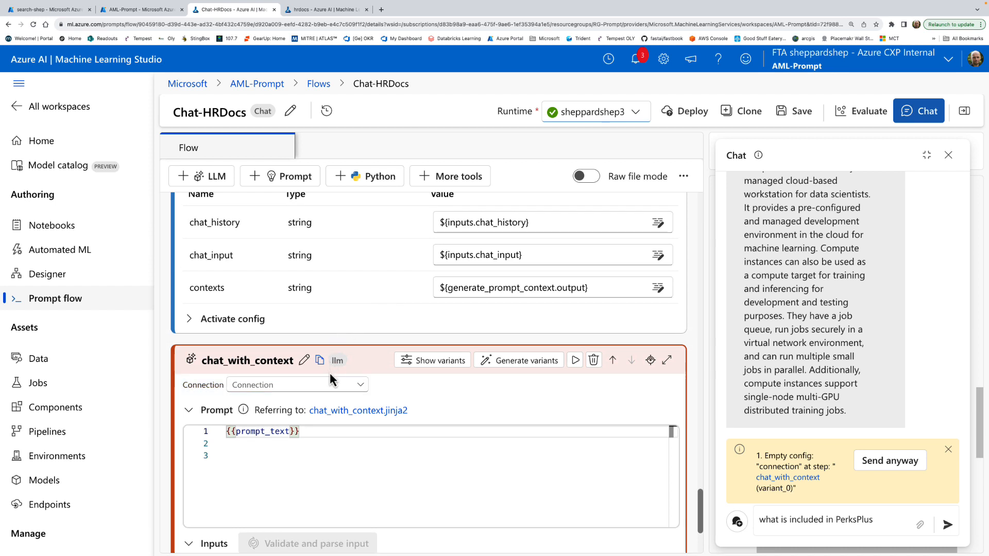
scroll(330, 374, down, 2)
click(354, 292)
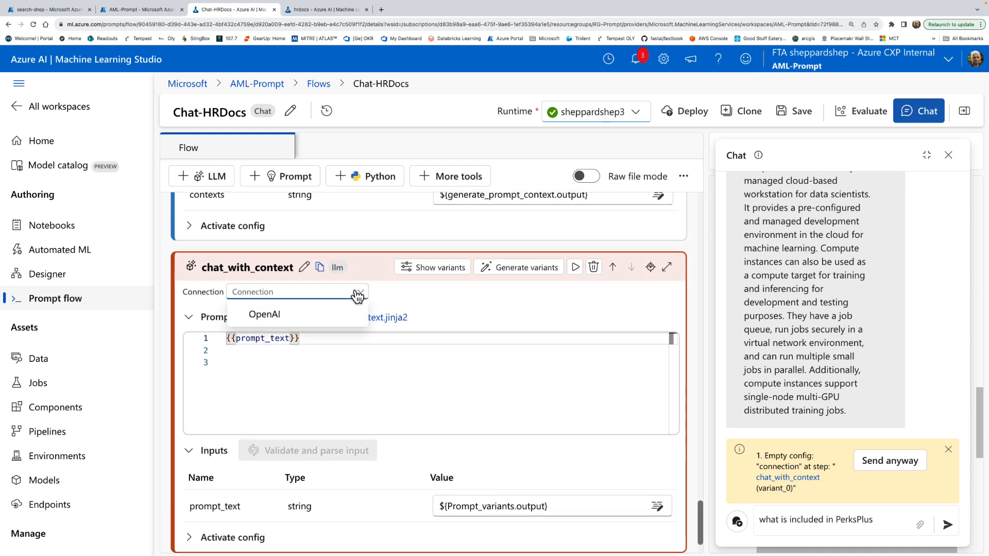
click(305, 316)
click(291, 313)
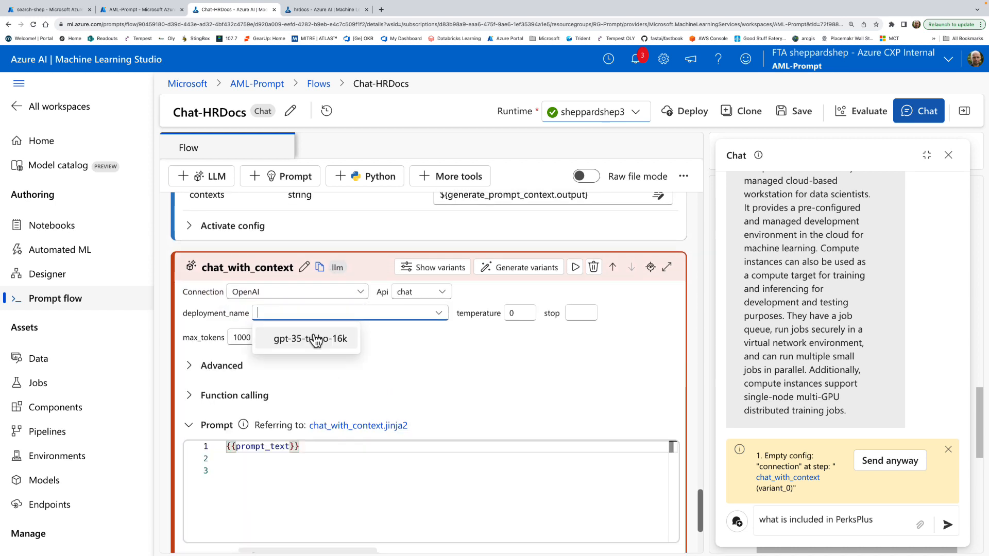
click(321, 341)
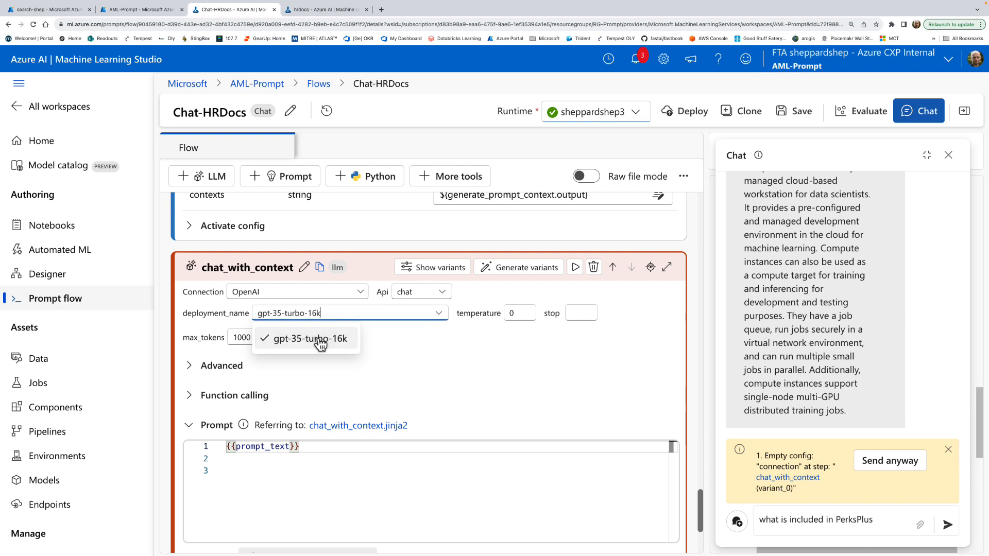
click(406, 357)
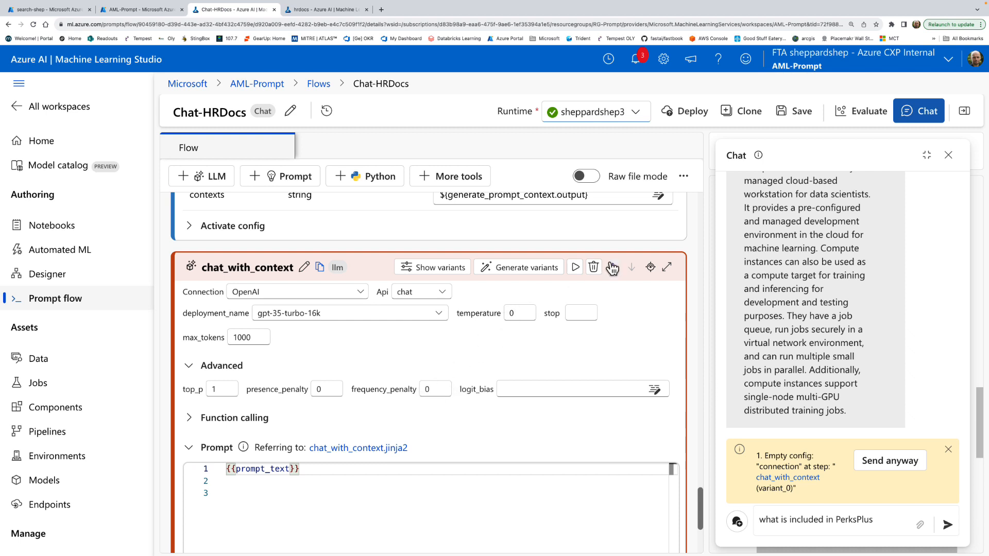
click(802, 113)
Step: Dismiss the empty-configuration warning, resubmit the PerksPlus question, and follow the run across the nodes in the flow graph
click(949, 451)
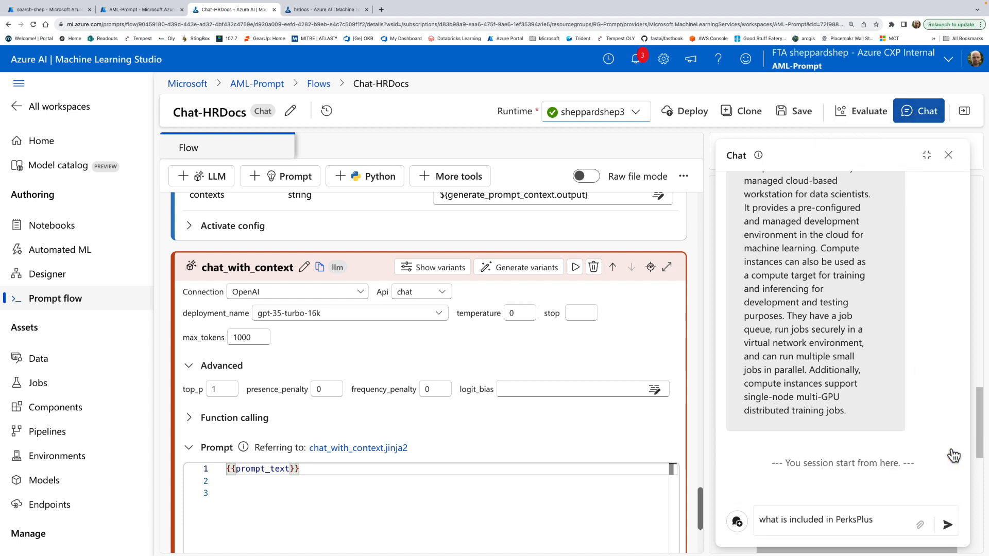
click(947, 525)
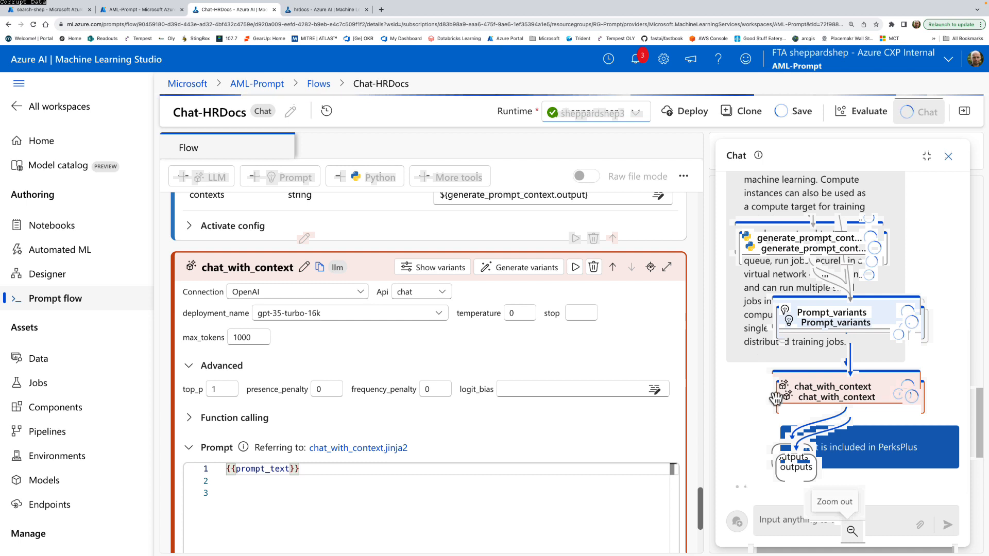
click(851, 531)
click(852, 532)
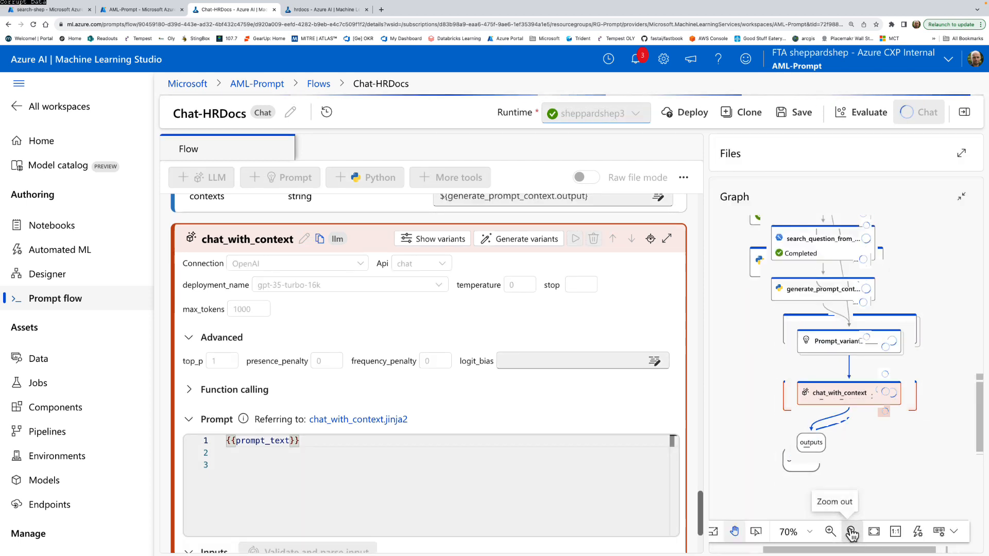
click(851, 532)
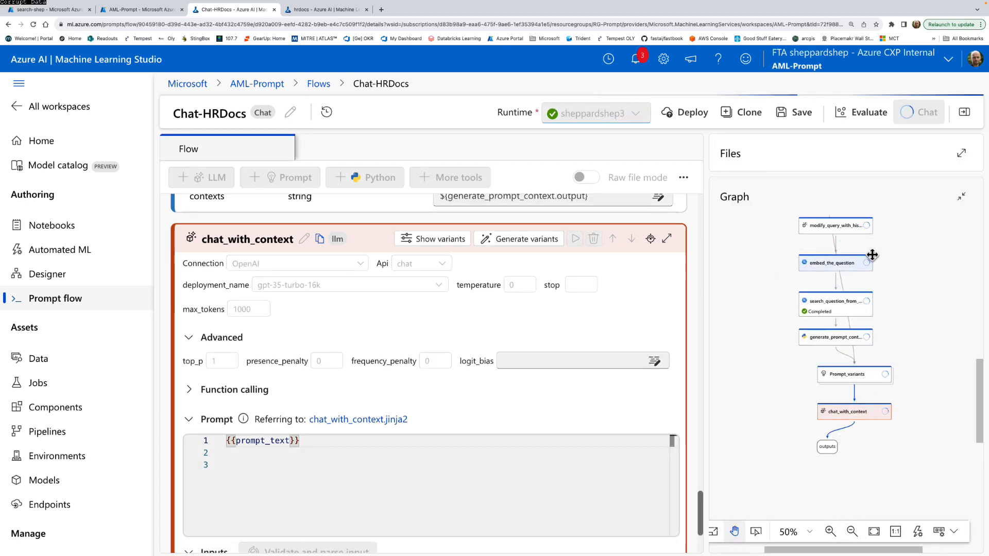
Step: Reopen the chat and review the answer to the PerksPlus question, including the source document it cites
click(920, 111)
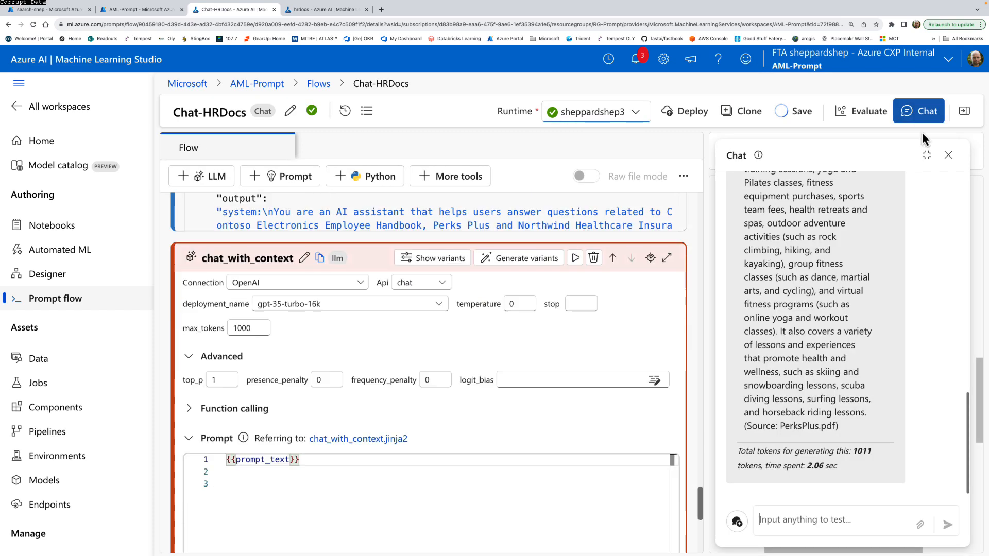
scroll(883, 309, up, 3)
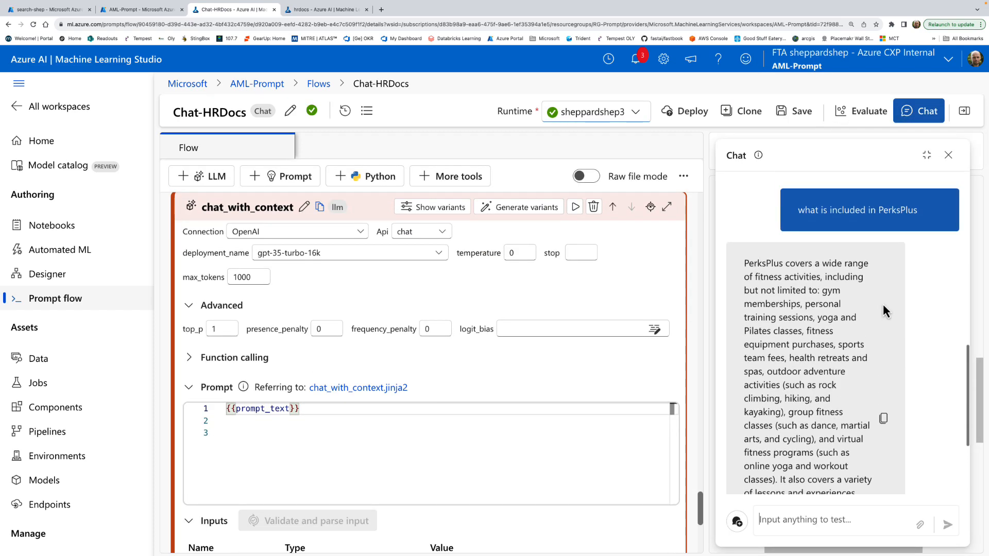
scroll(855, 350, down, 1)
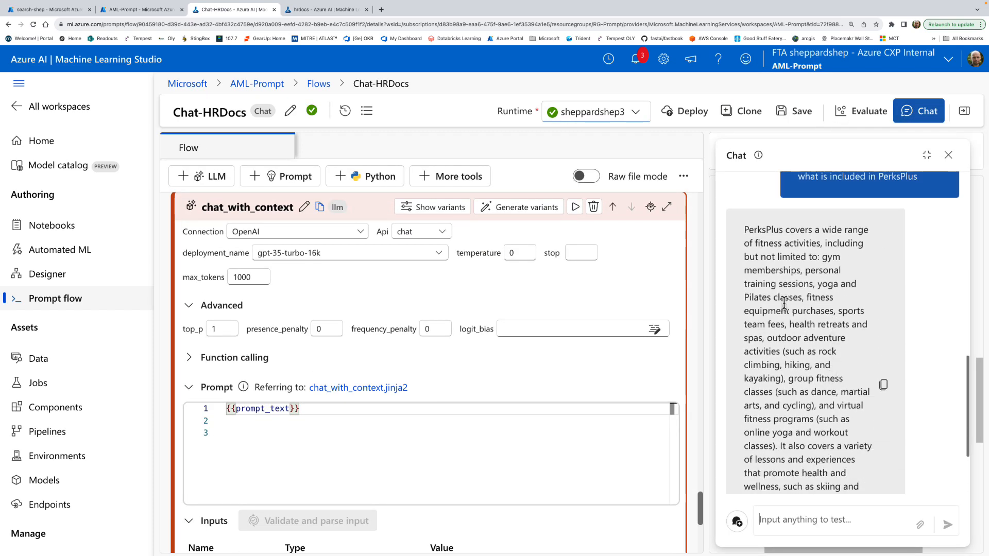
scroll(809, 309, down, 2)
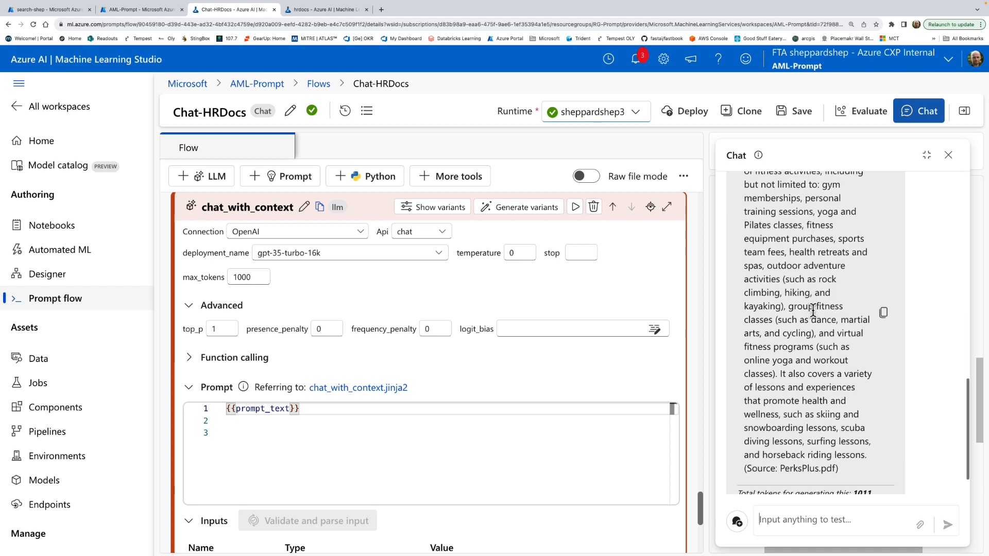
scroll(812, 311, down, 1)
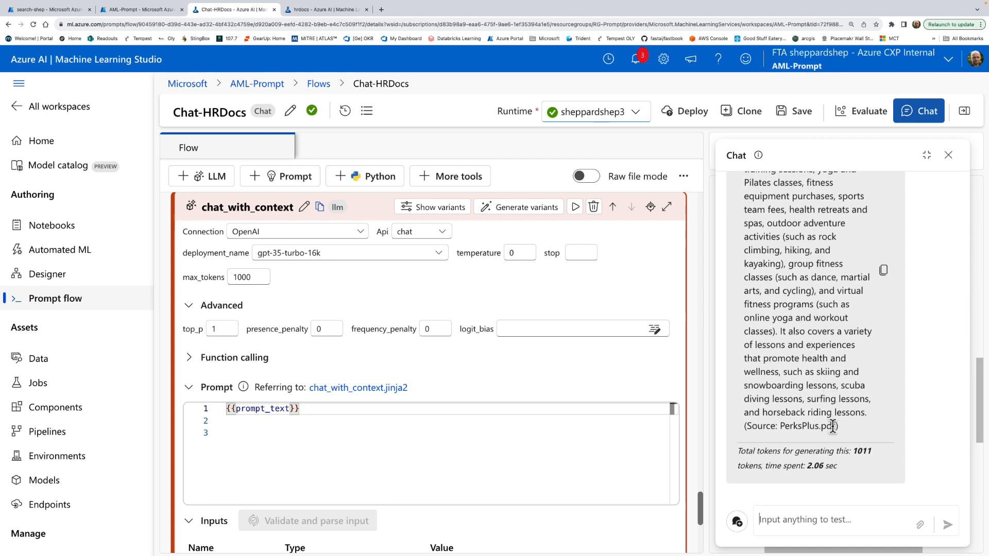
drag(833, 426, 778, 426)
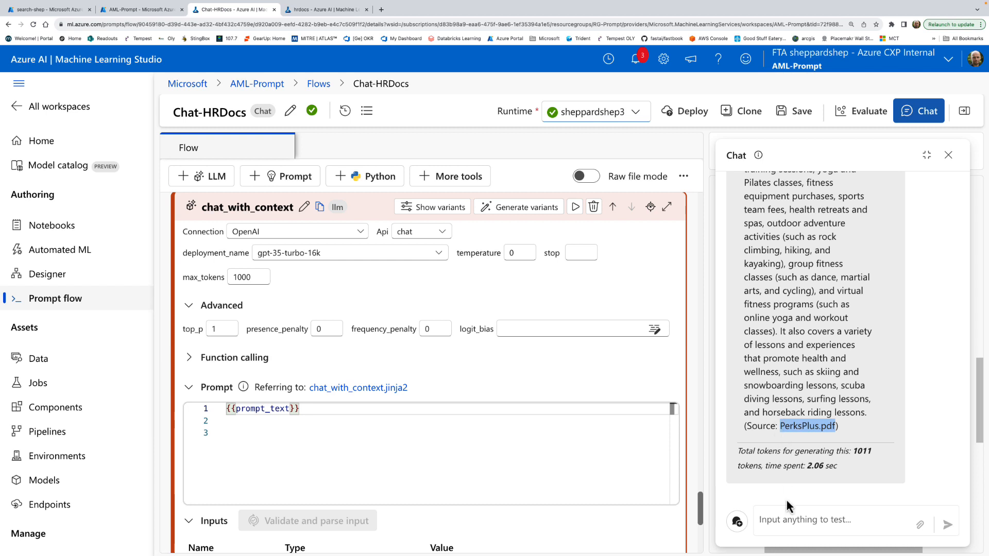
Step: Ask the flow "what is the difference between healthcare plans" in the chat
click(785, 519)
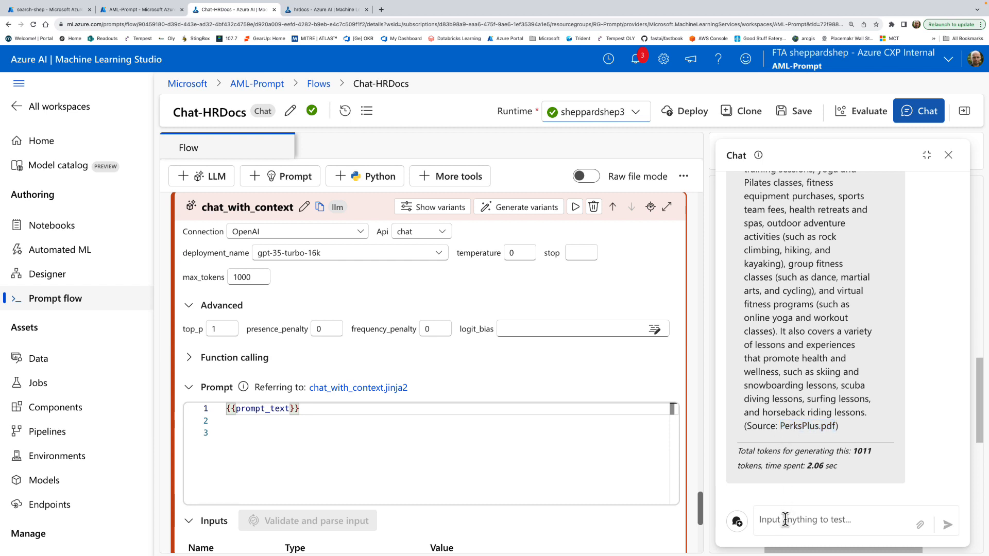
text(w)
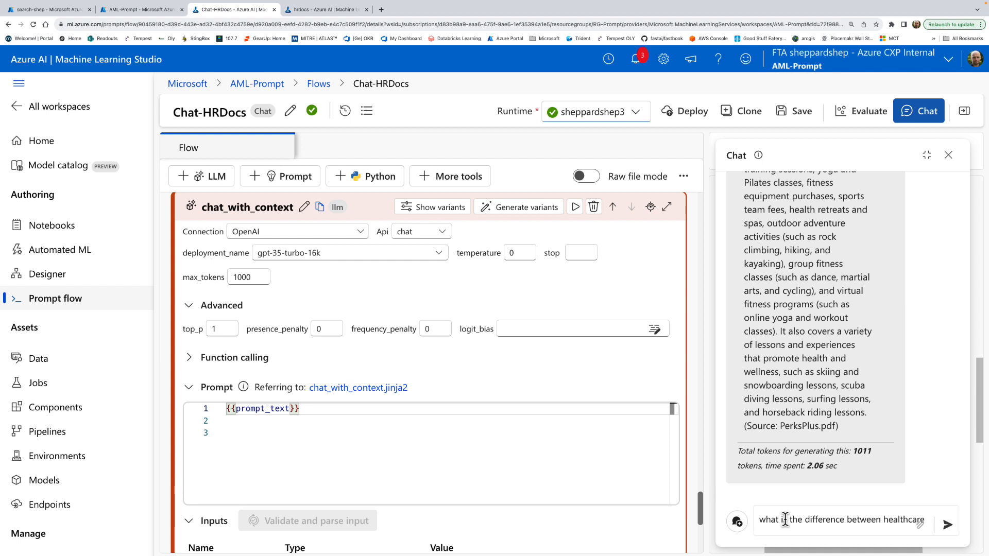
text(ans)
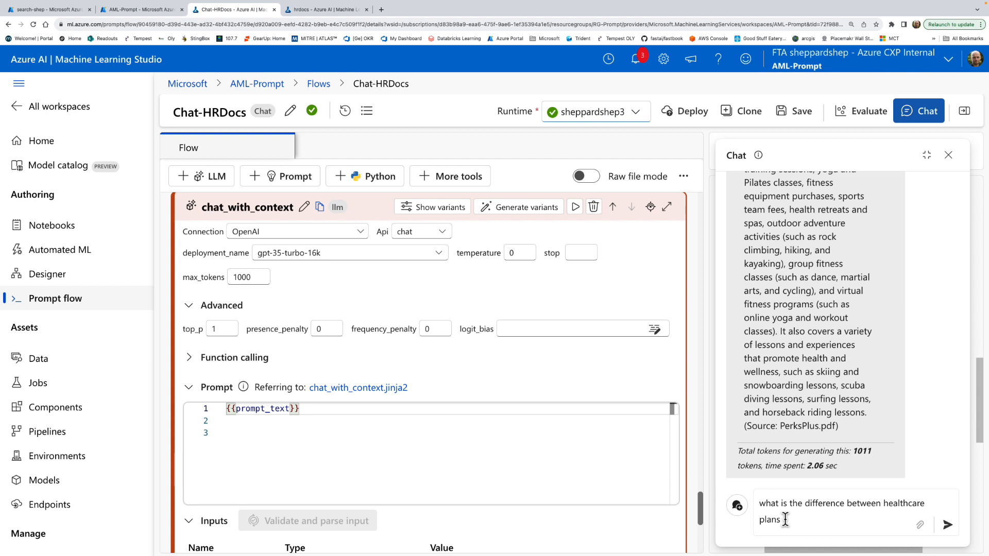
key(Return)
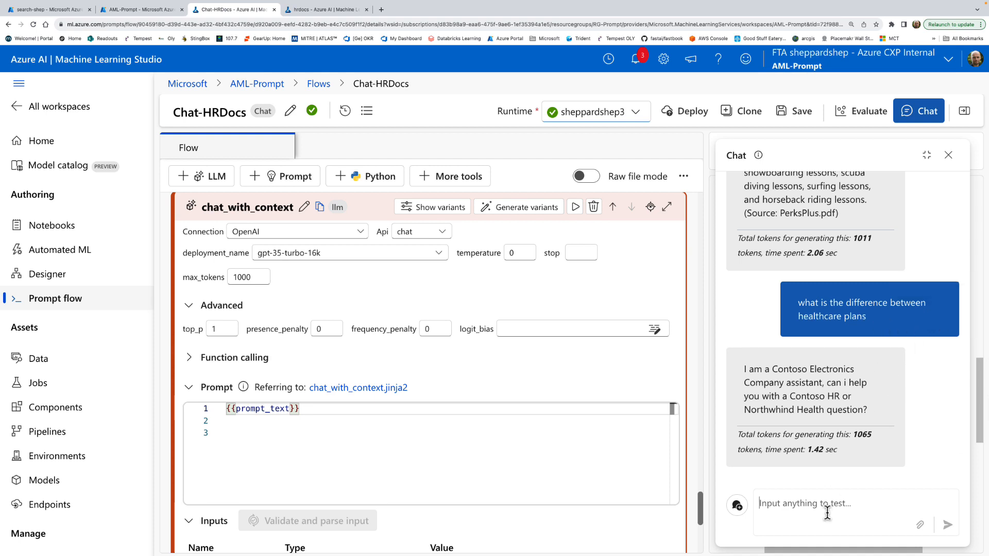
Step: Submit the reworded question "what is the difference between northwind healthcare plans" and read through the full answer
text(what is the difference between healthcare plans)
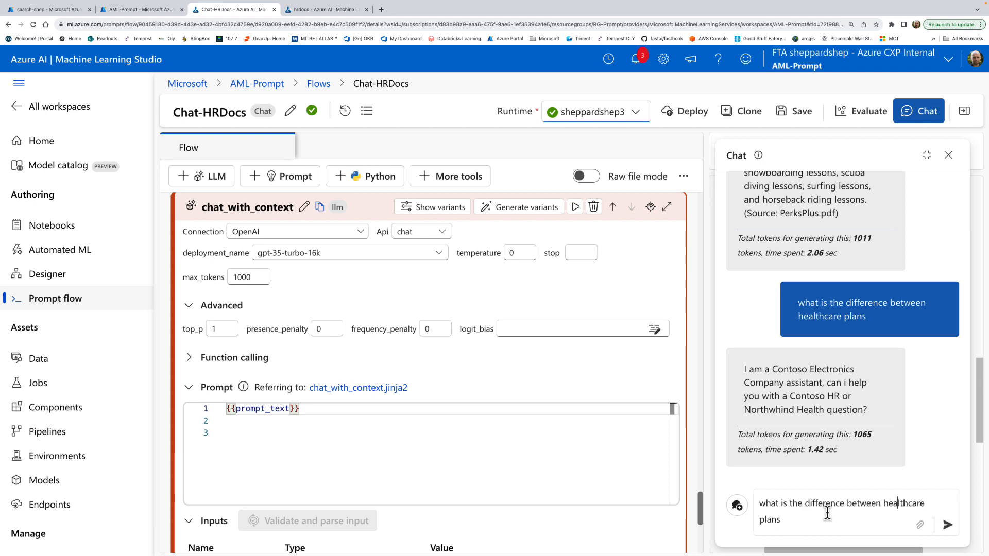
text(northwind)
key(Return)
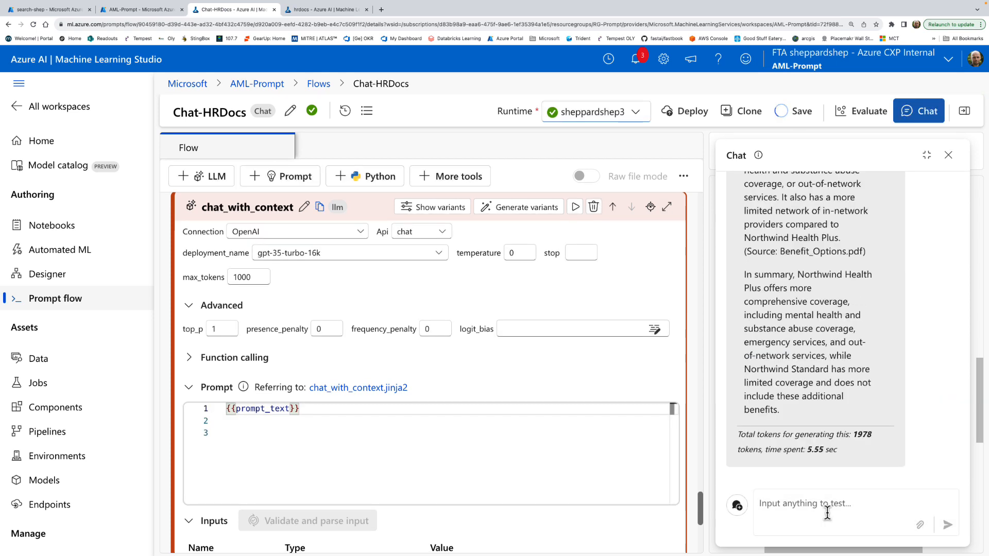
scroll(837, 334, up, 3)
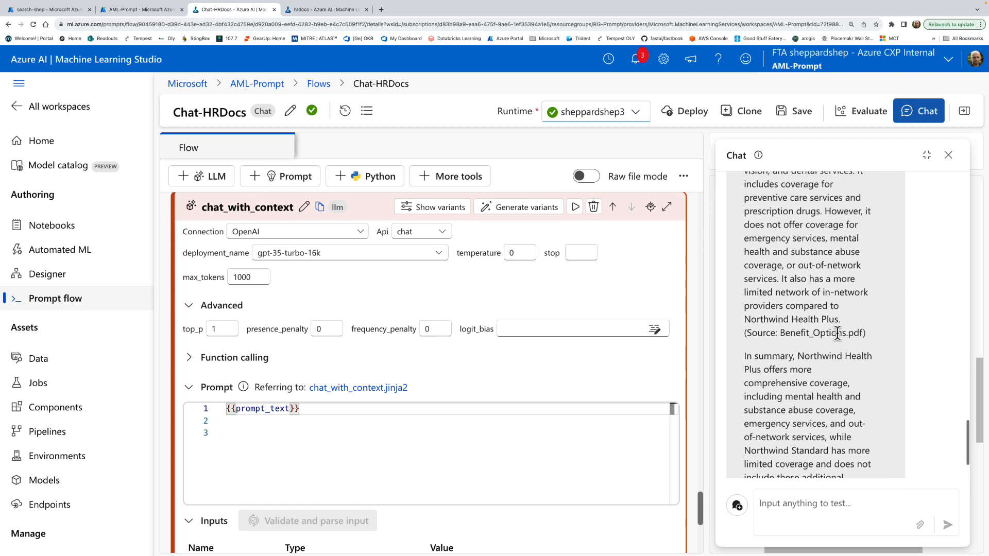
scroll(837, 334, up, 5)
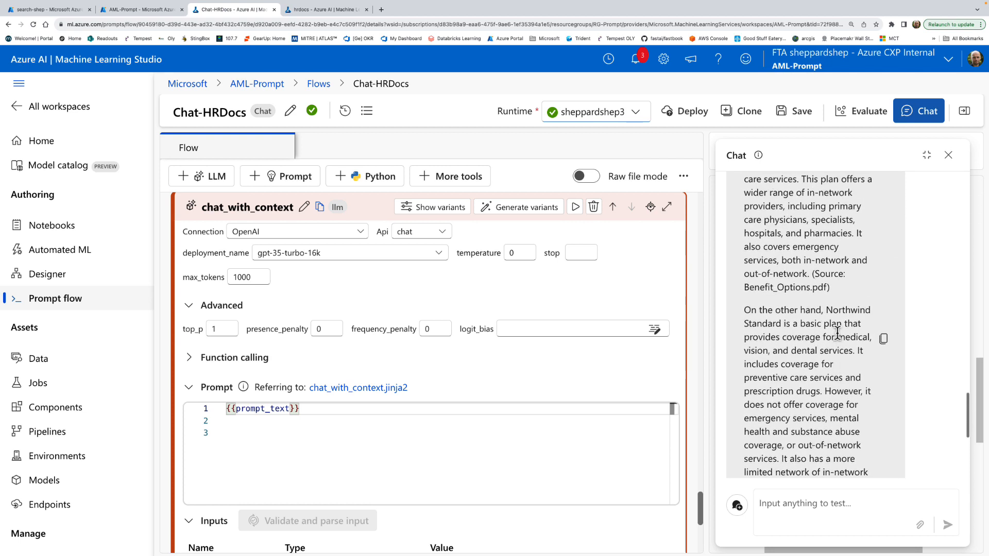
scroll(838, 333, up, 2)
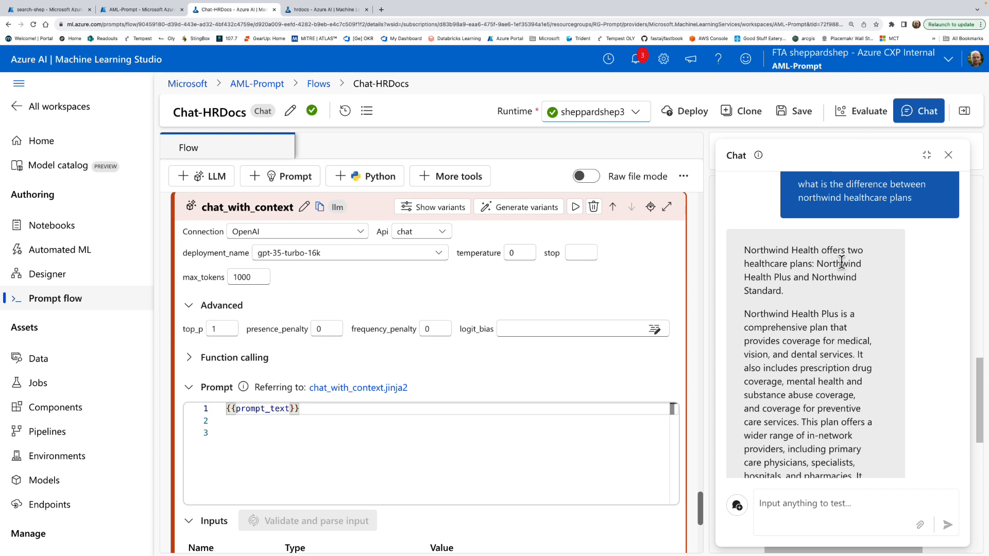
scroll(796, 293, down, 3)
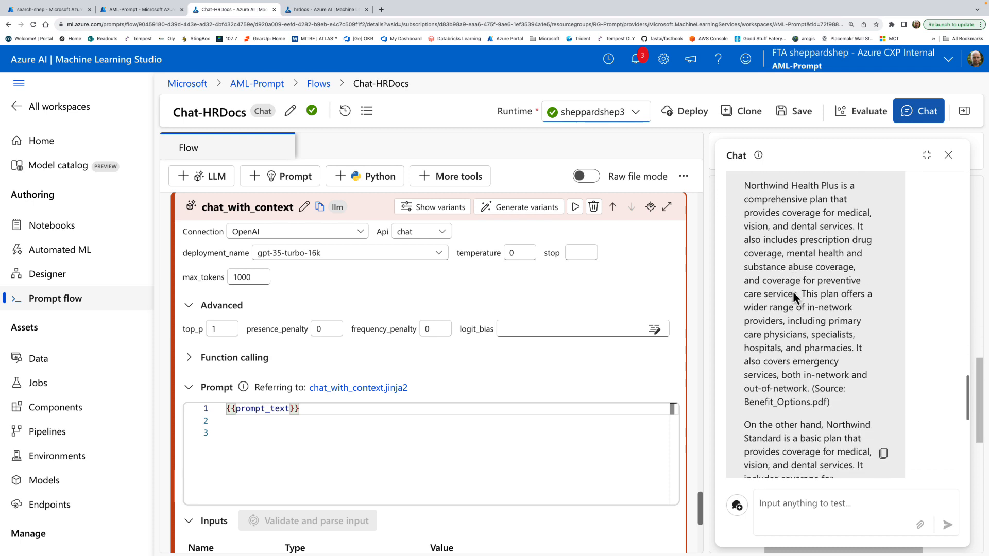
scroll(811, 381, down, 6)
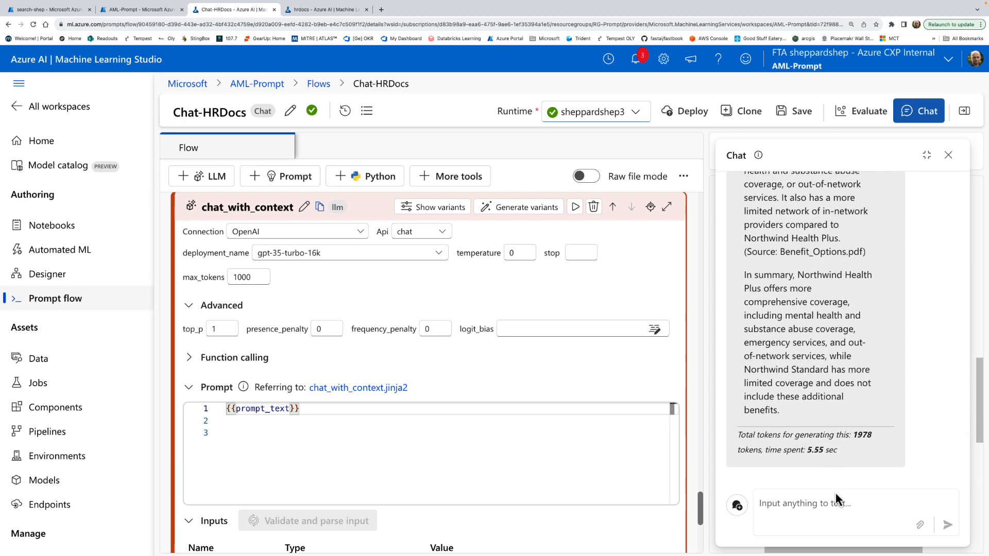
Step: Test the assistant with the off-topic question "who is harry potter?" in the chat
click(828, 505)
text(ho)
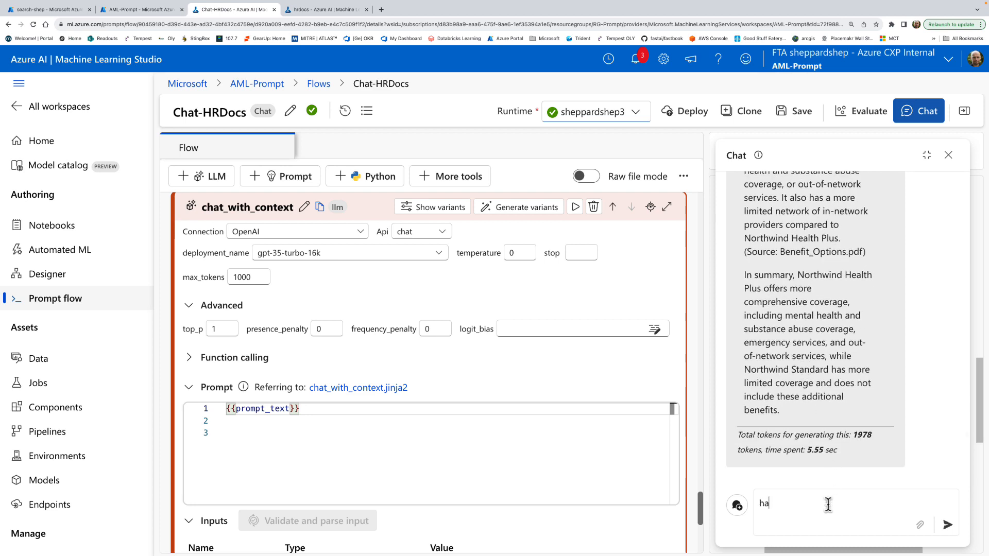
key(BackSpace)
key(BackSpace)
text(who is ha)
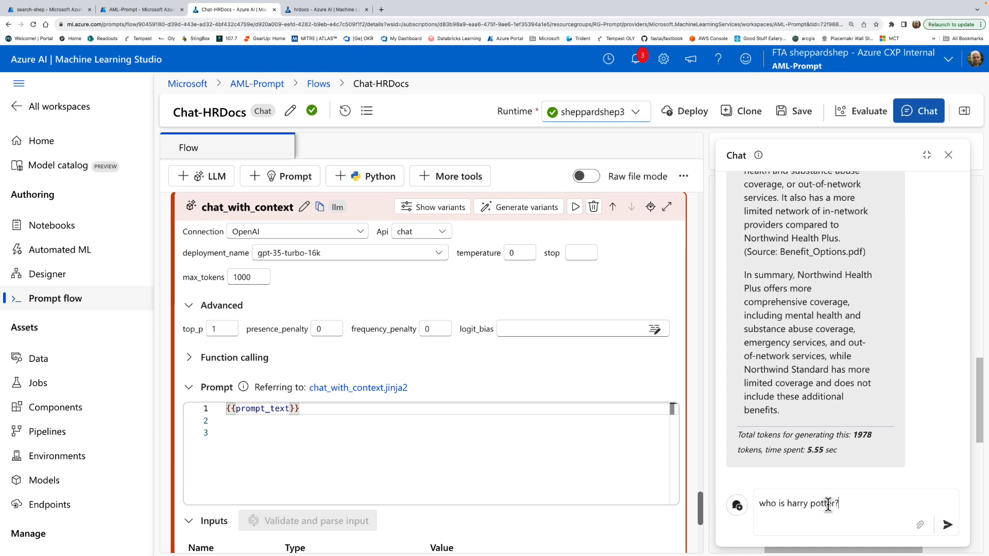
key(Return)
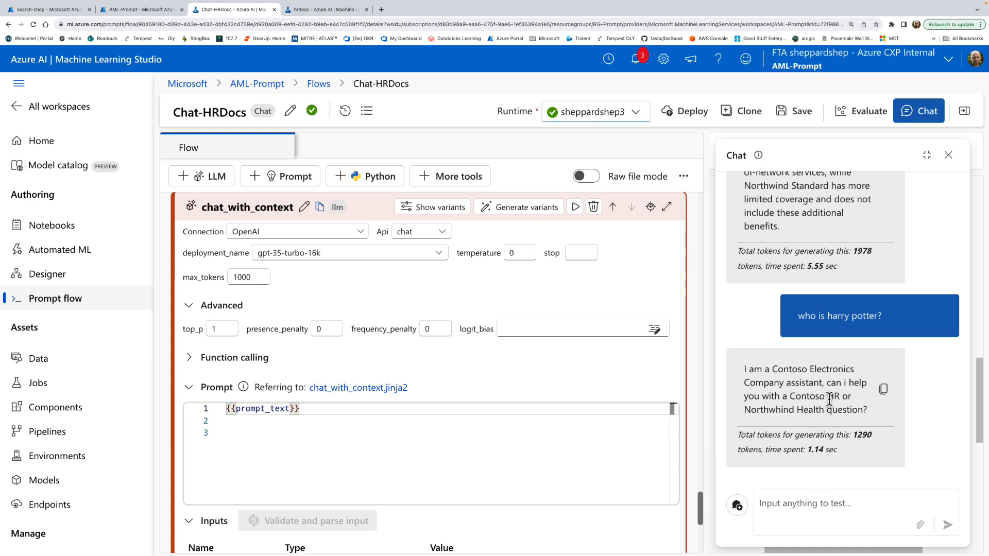
Step: Save the Chat-HRDocs flow and start deploying it to a new endpoint, keeping the suggested endpoint name
click(808, 112)
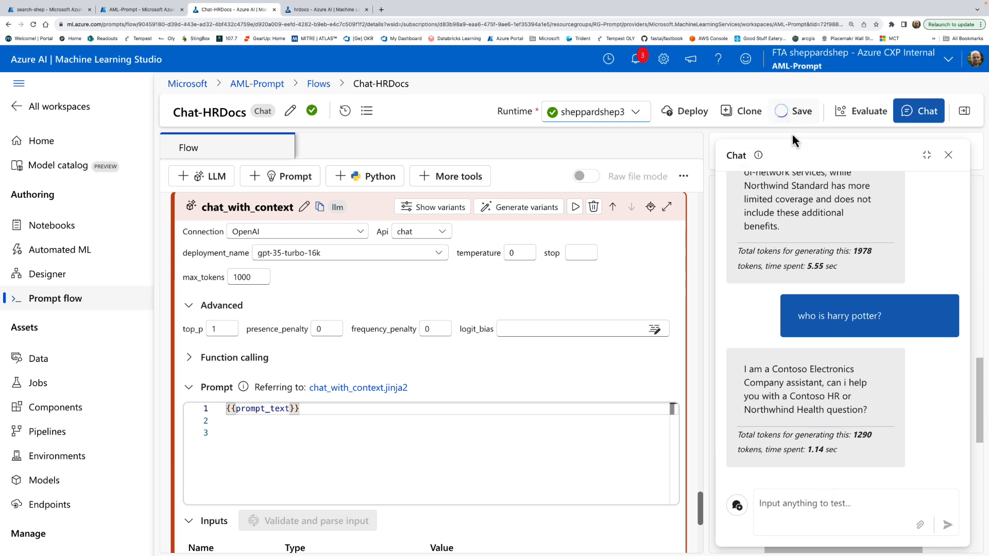
click(687, 115)
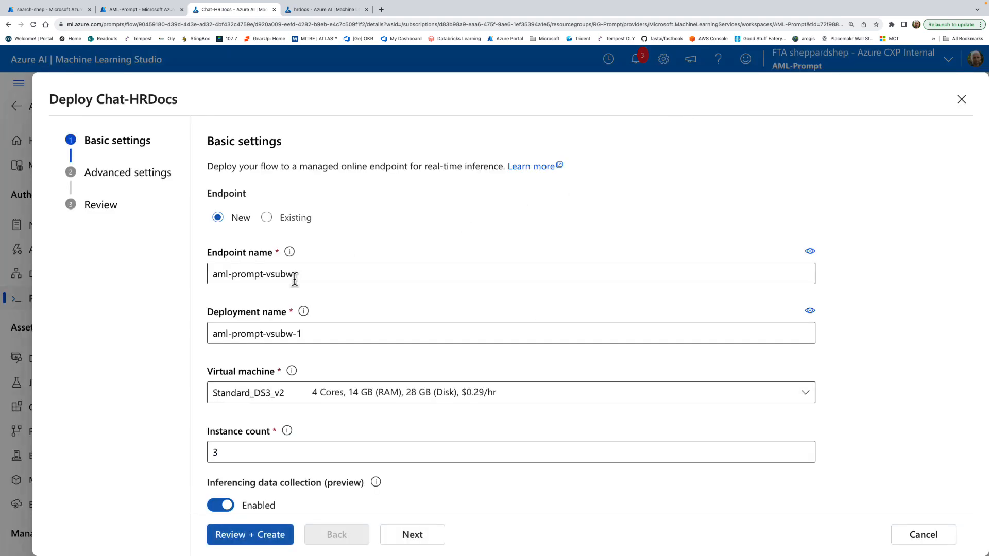
click(311, 274)
drag(311, 273, 159, 280)
click(311, 275)
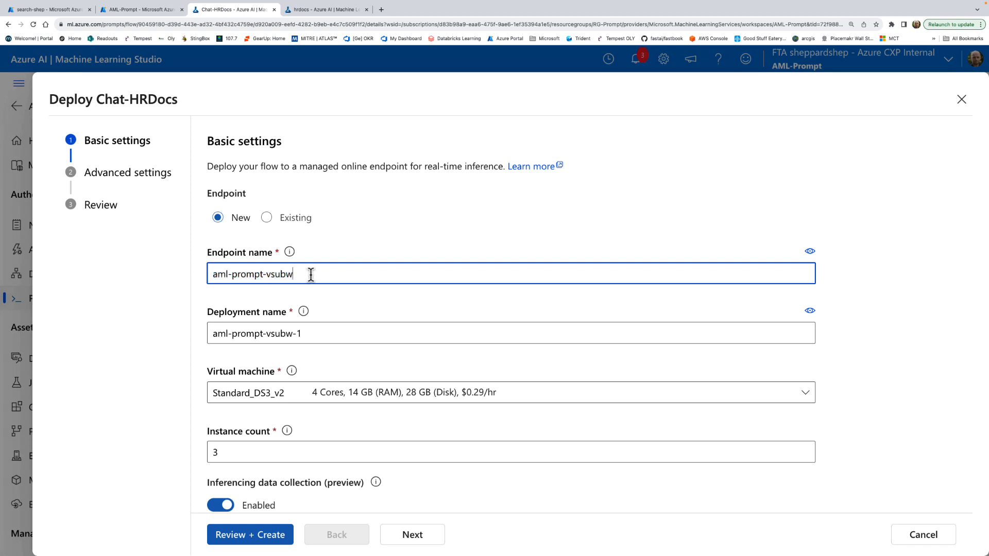
Step: Set the deployment's instance count to 1
scroll(324, 324, down, 1)
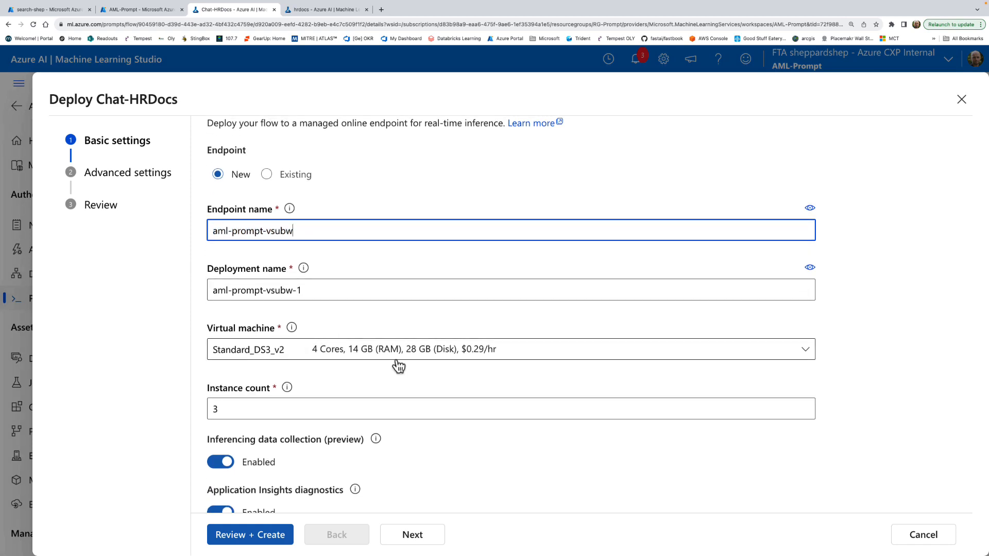
scroll(398, 366, down, 1)
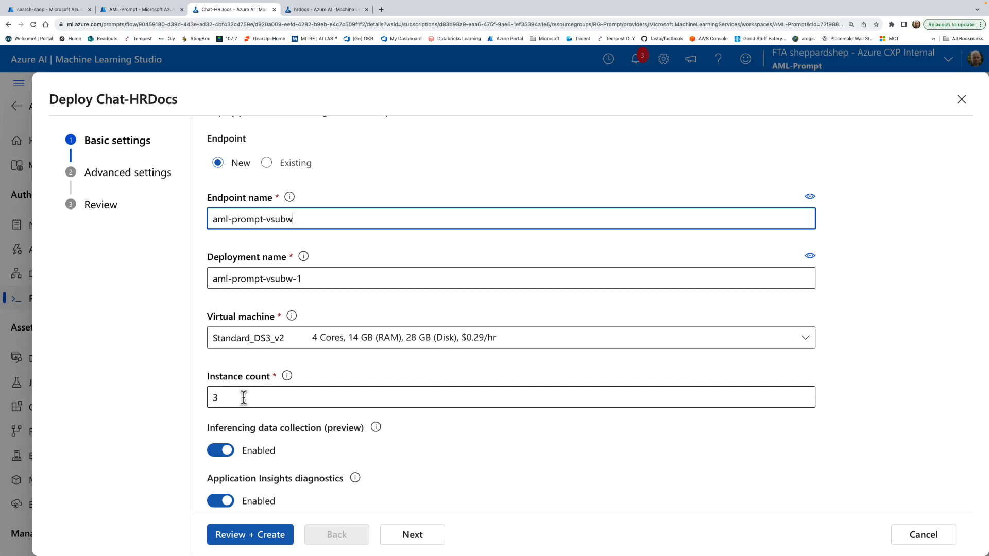
drag(247, 399, 153, 405)
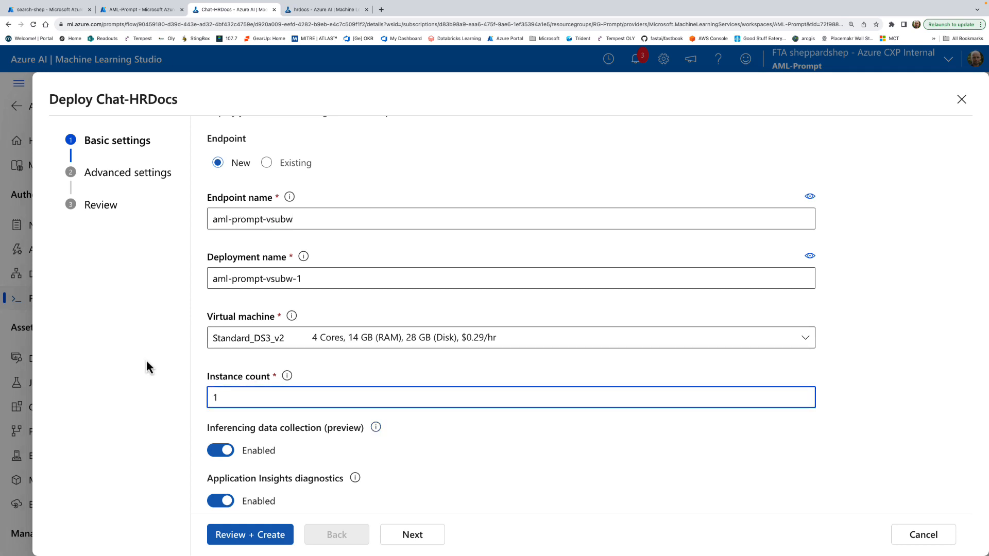
click(154, 387)
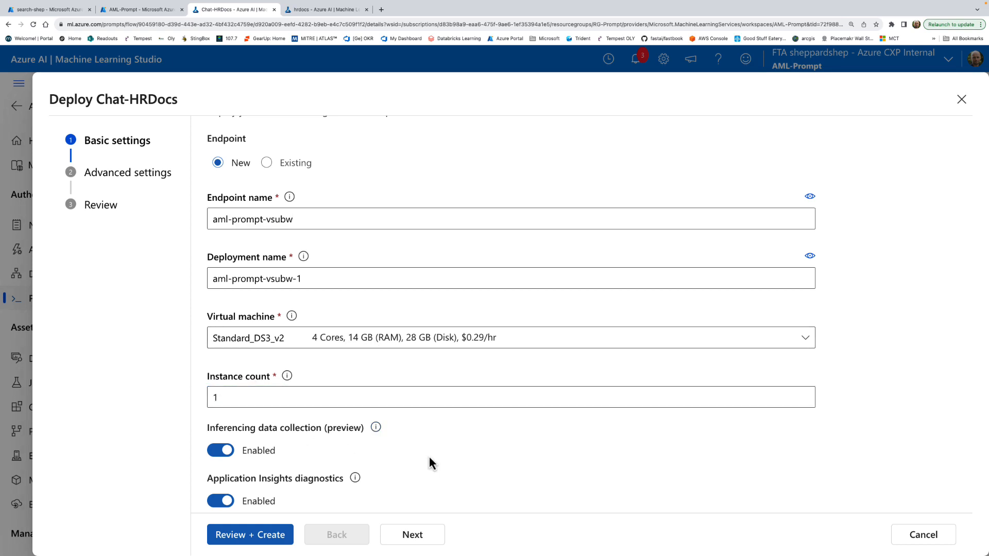
click(391, 395)
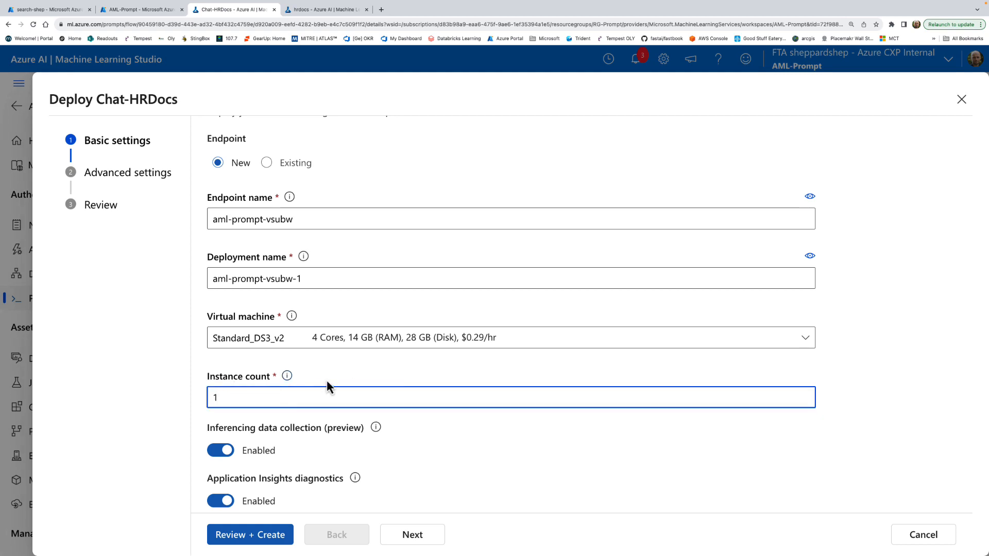
Step: Review the advanced endpoint, deployment and connection settings, create the deployment with their defaults, and open the workspace's Endpoints page
click(412, 535)
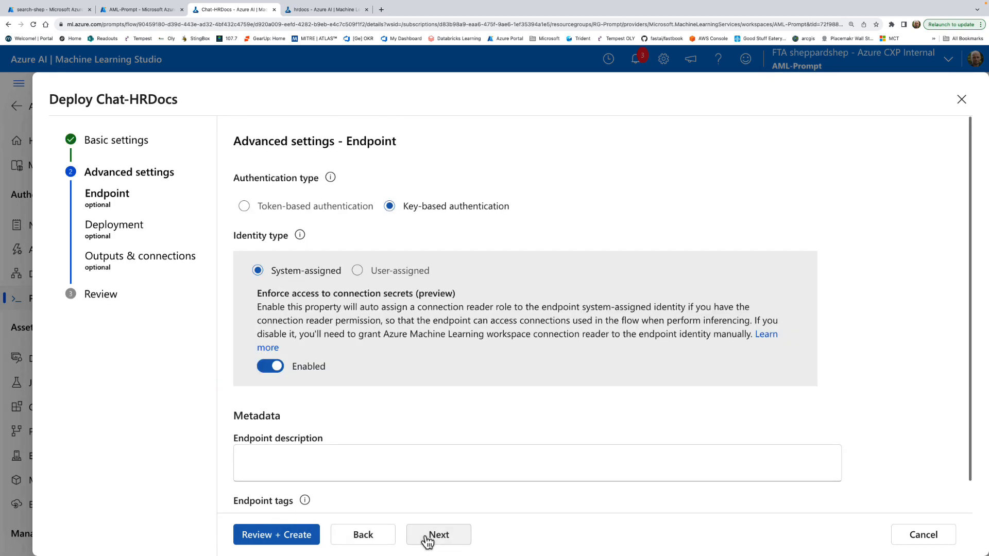
scroll(412, 410, down, 1)
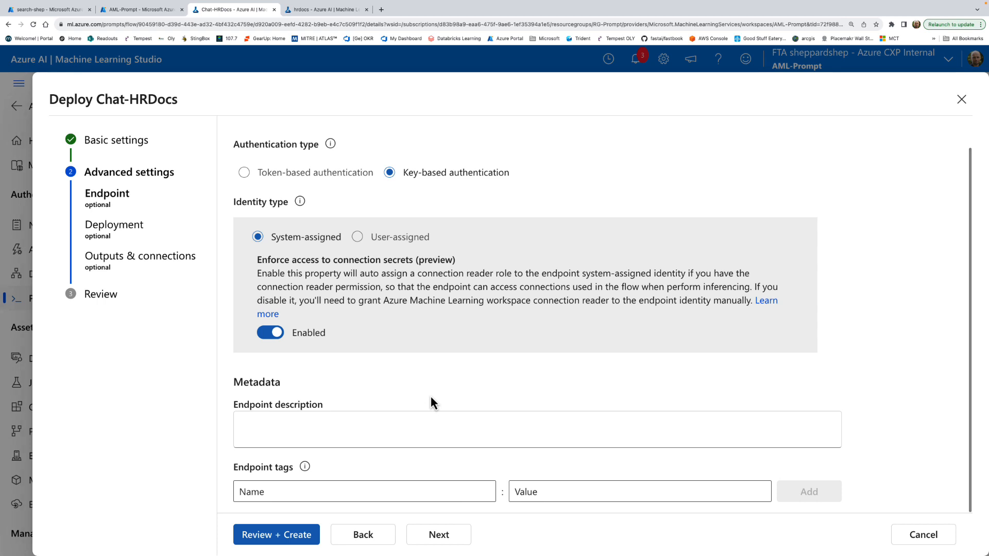
click(441, 541)
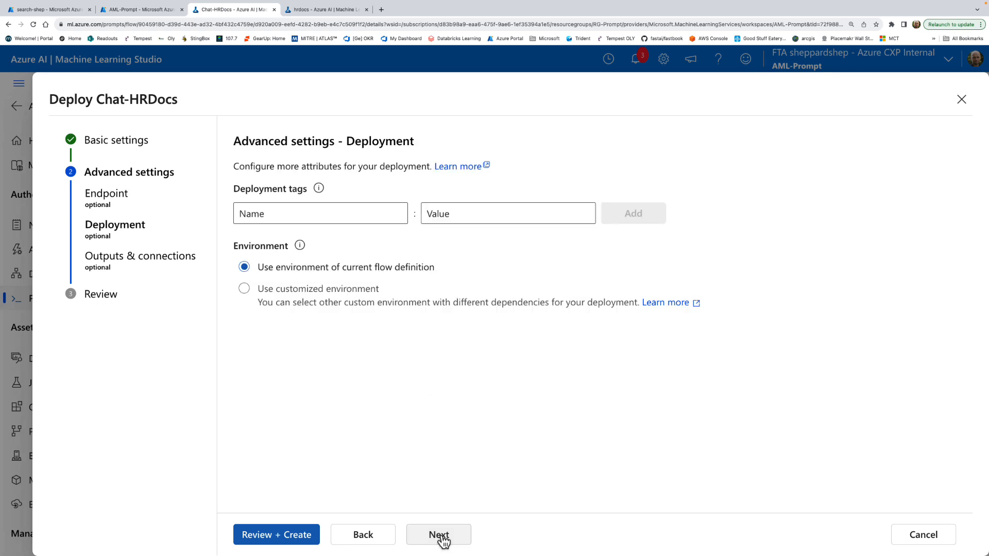
click(441, 539)
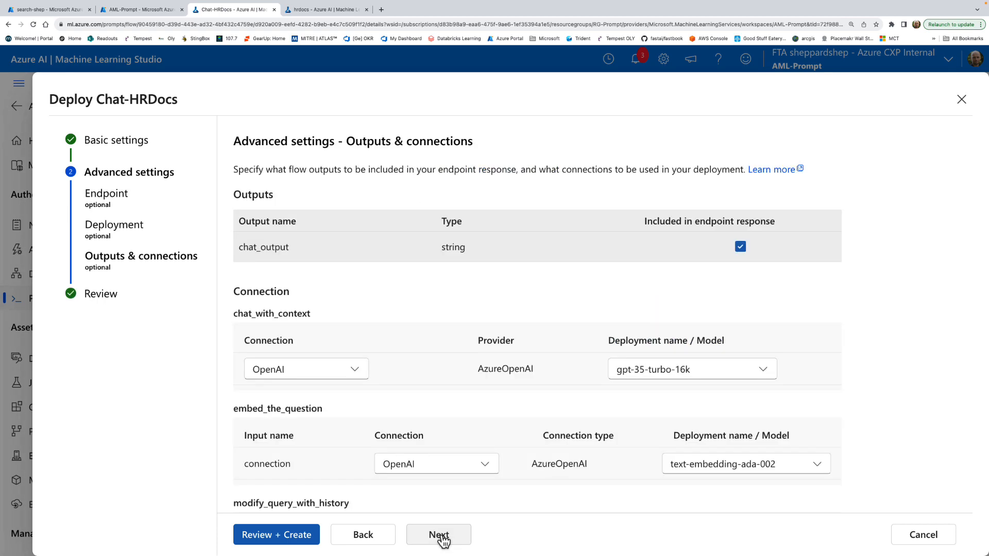
scroll(430, 444, down, 2)
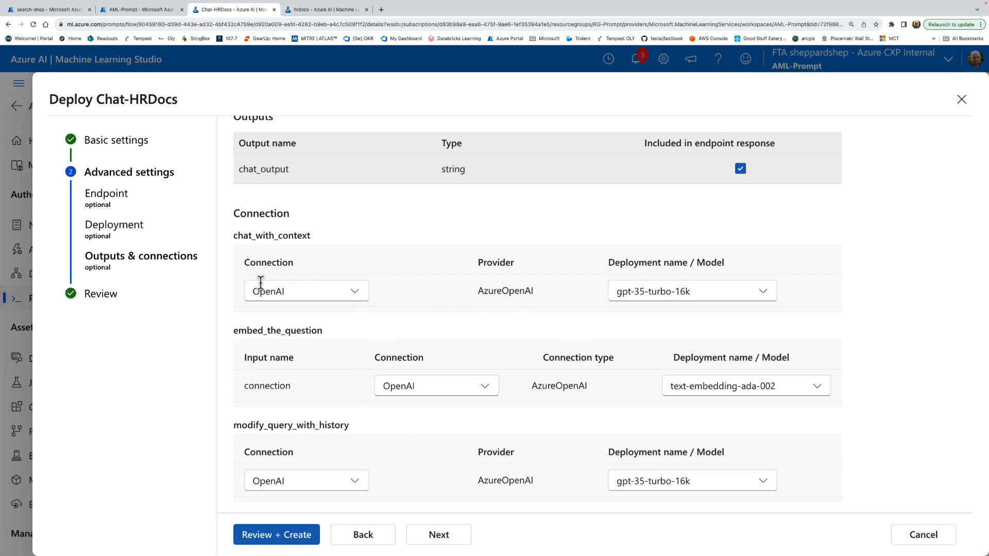
click(440, 535)
click(273, 536)
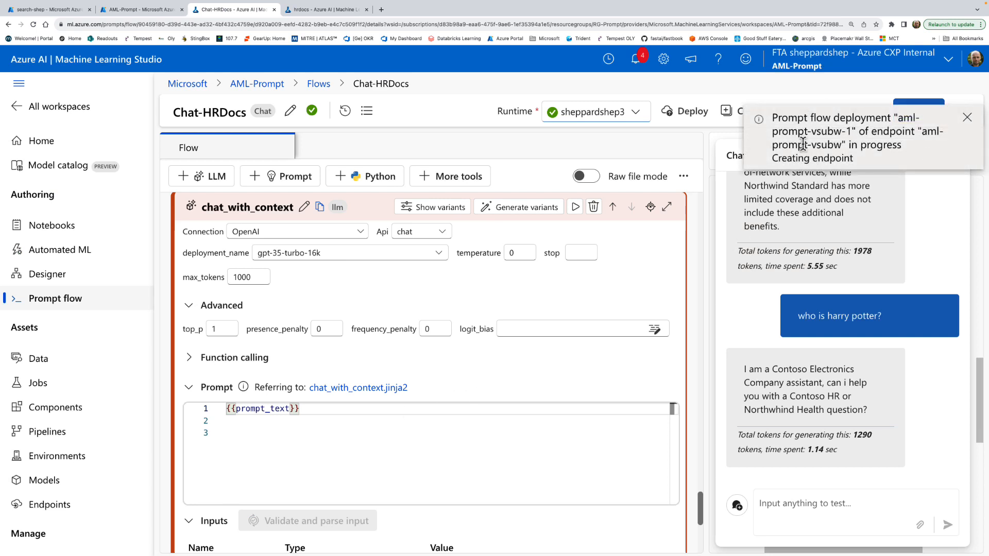
click(66, 503)
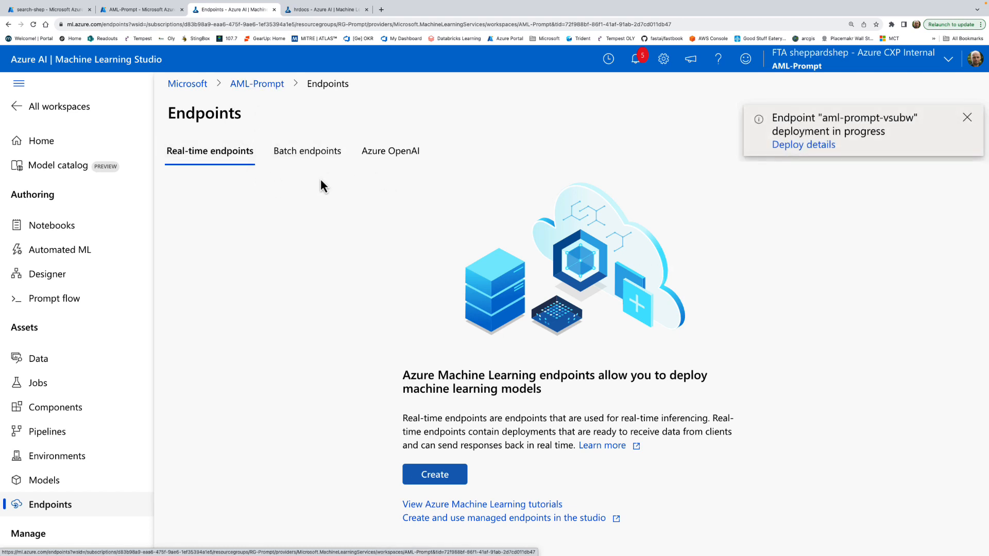
Step: Open the aml-prompt-vsubw endpoint from the real-time endpoints list and examine its attributes and provisioning state
click(294, 155)
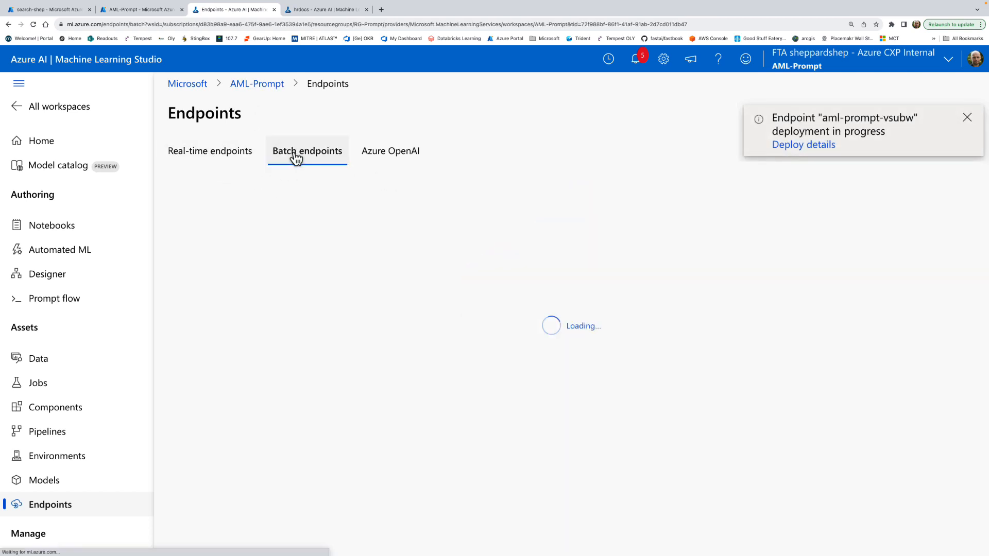
click(233, 156)
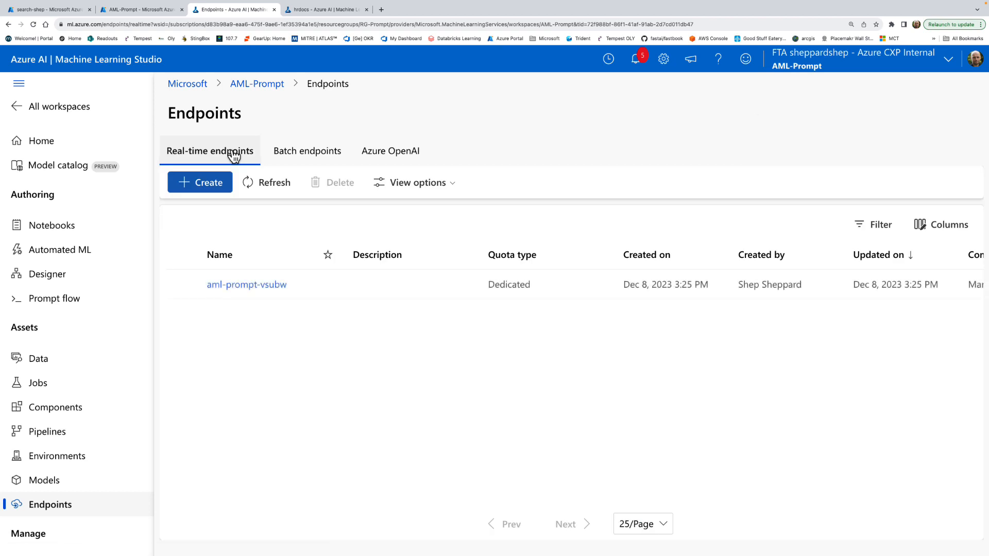
click(247, 285)
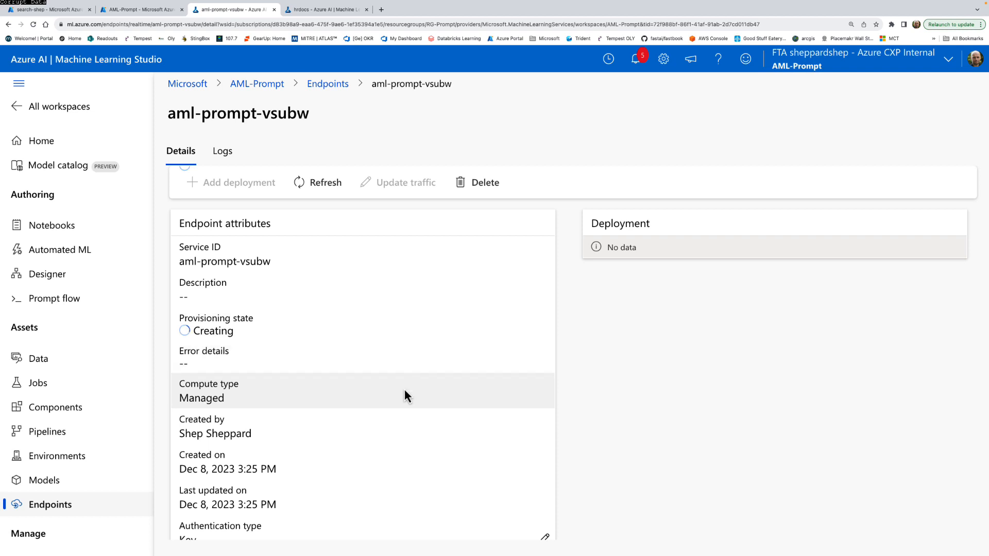
scroll(403, 391, down, 5)
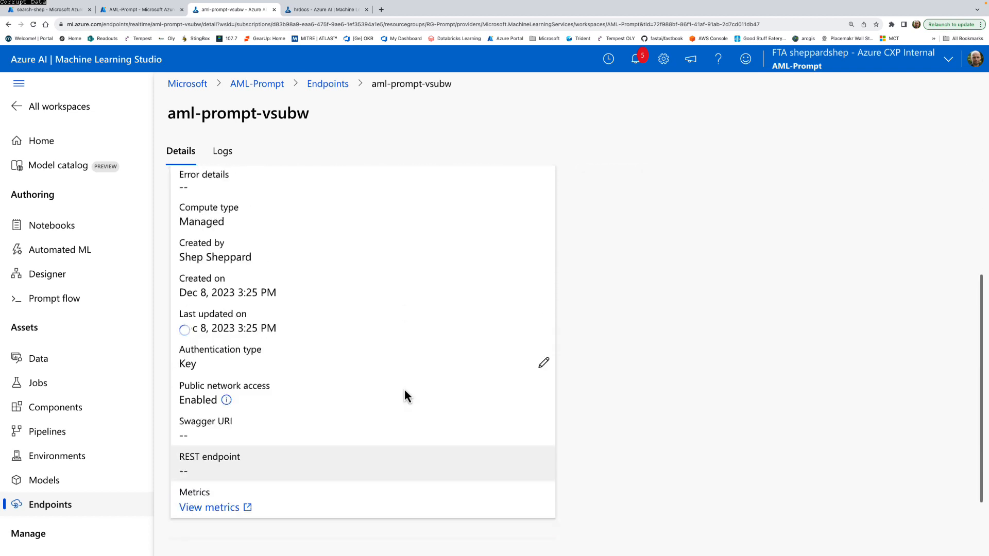
scroll(403, 391, up, 5)
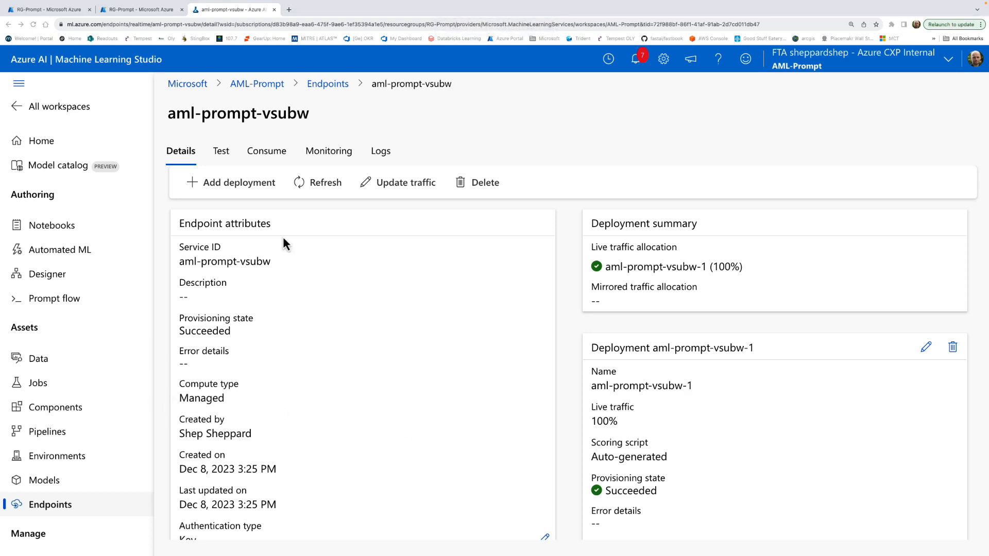
Step: Test the aml-prompt-vsubw-1 deployment by sending the chat message "hello"
click(224, 152)
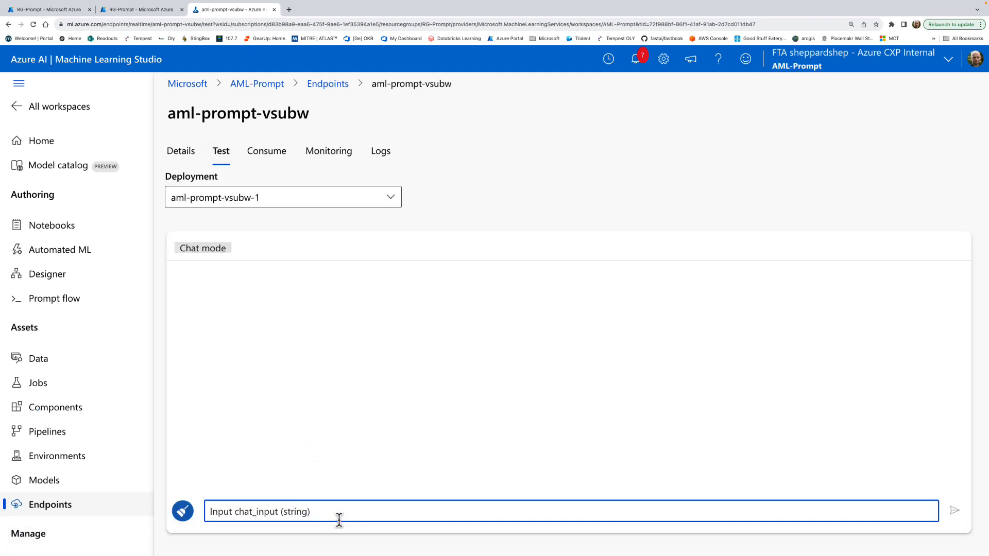
text(hello)
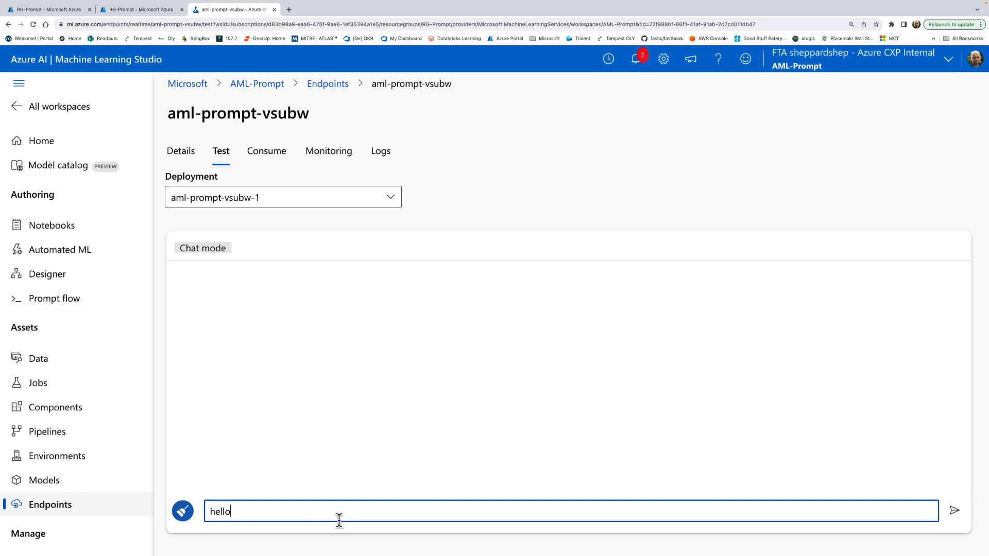
key(Return)
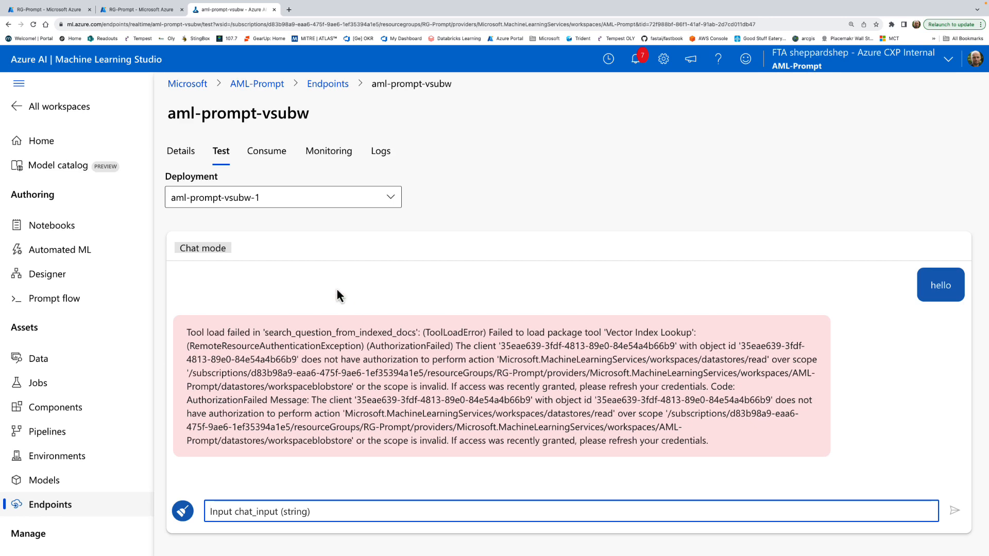
Step: Switch to the Azure portal and look through the RG-Prompt resource group's resources, including the new endpoint and deployment
click(62, 9)
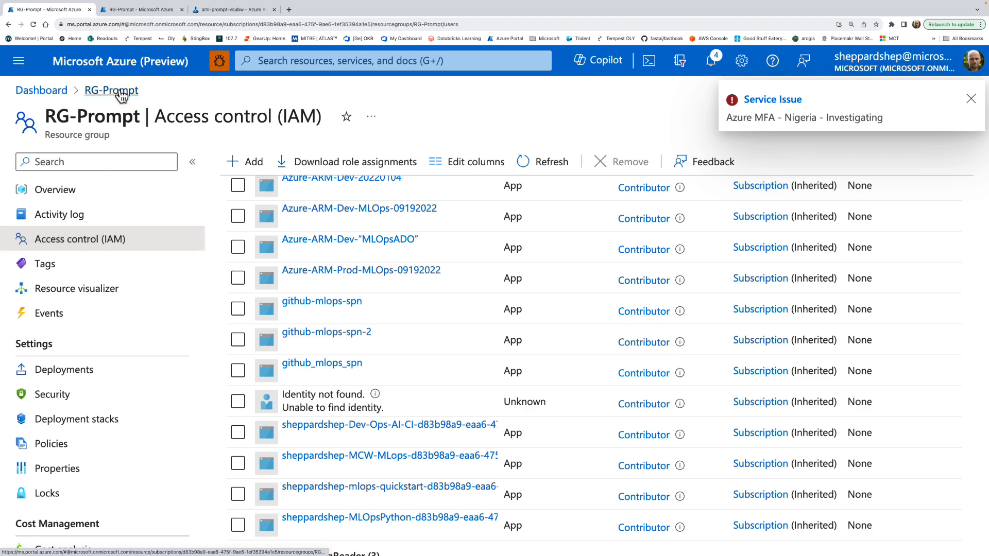
click(98, 197)
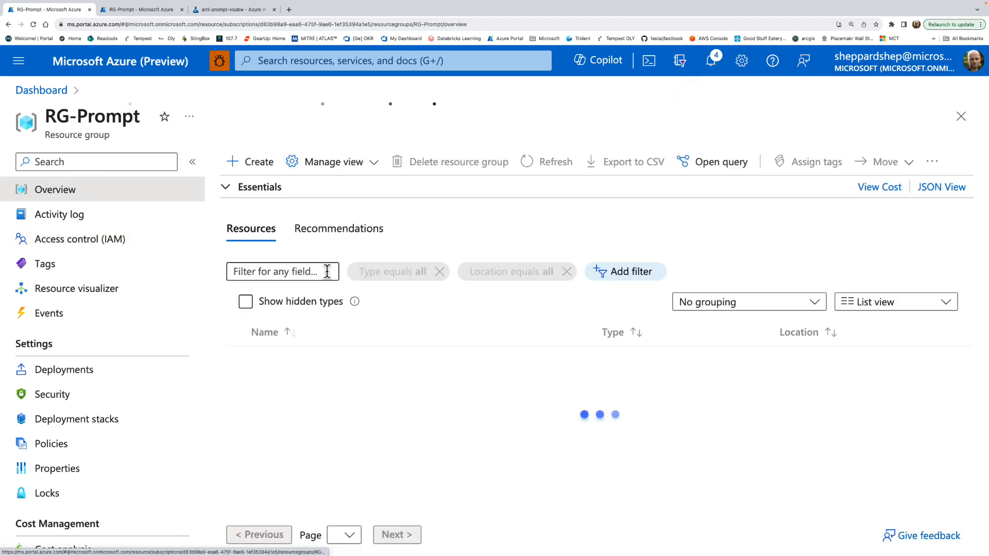
scroll(431, 443, down, 3)
scroll(430, 443, up, 2)
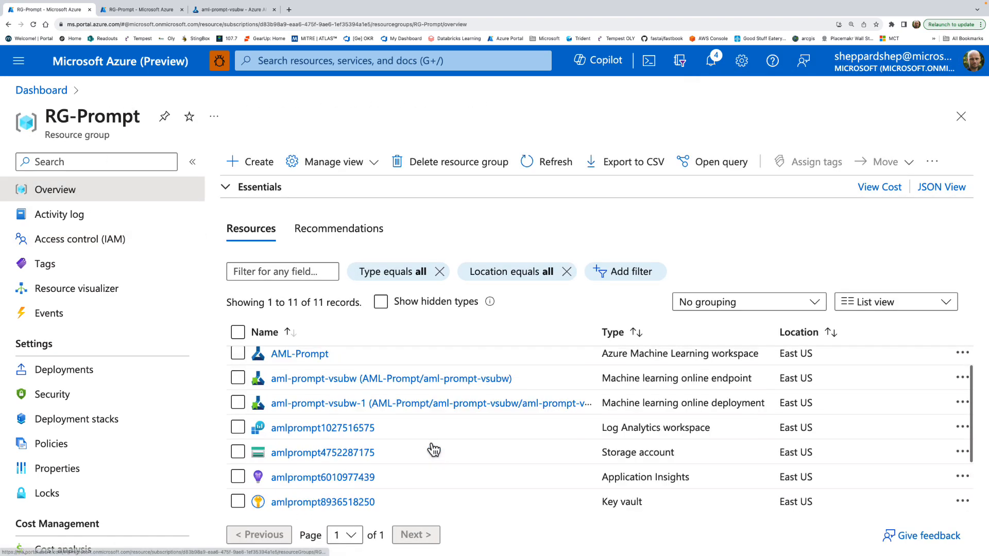
scroll(432, 449, up, 1)
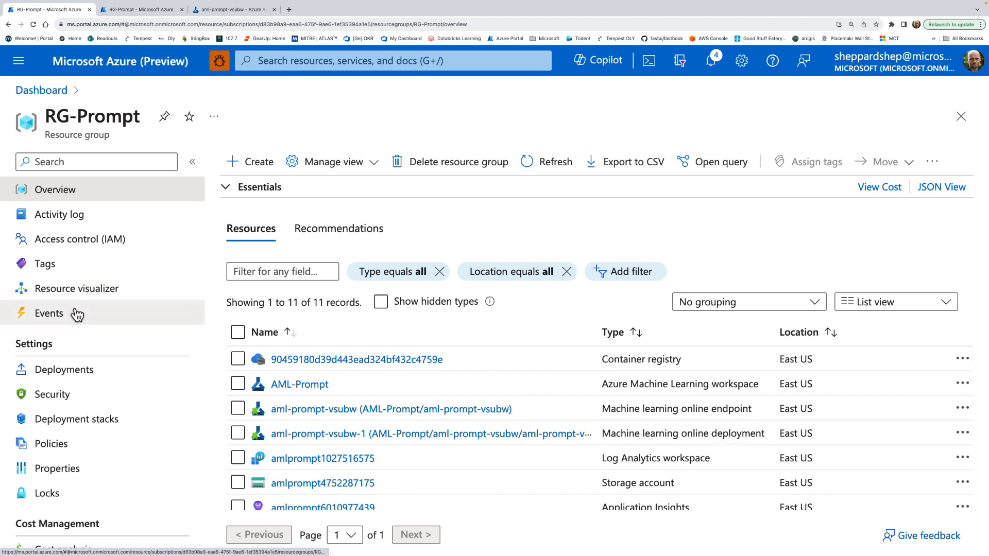
Step: Start a new role assignment in RG-Prompt's access control and choose the AzureML Data Scientist role
click(80, 239)
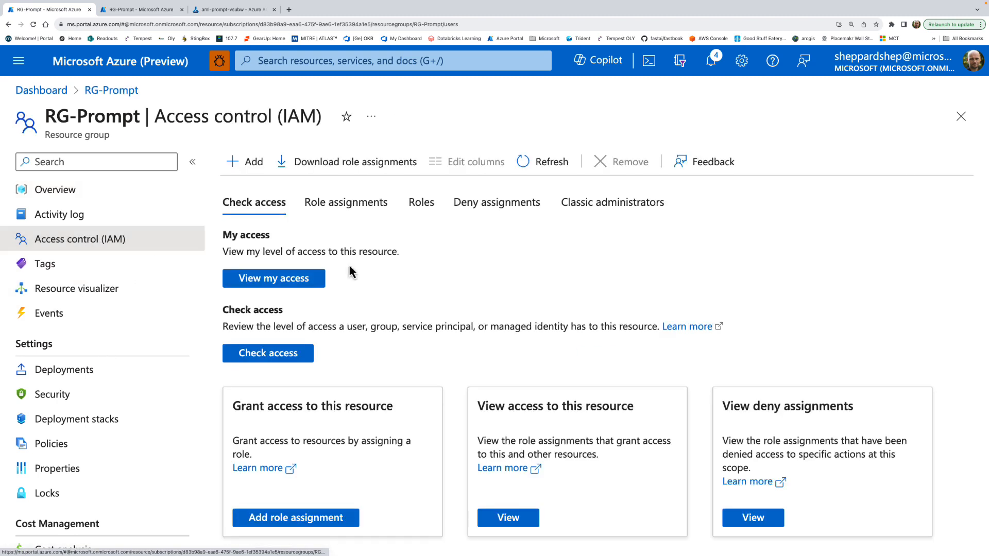
click(253, 164)
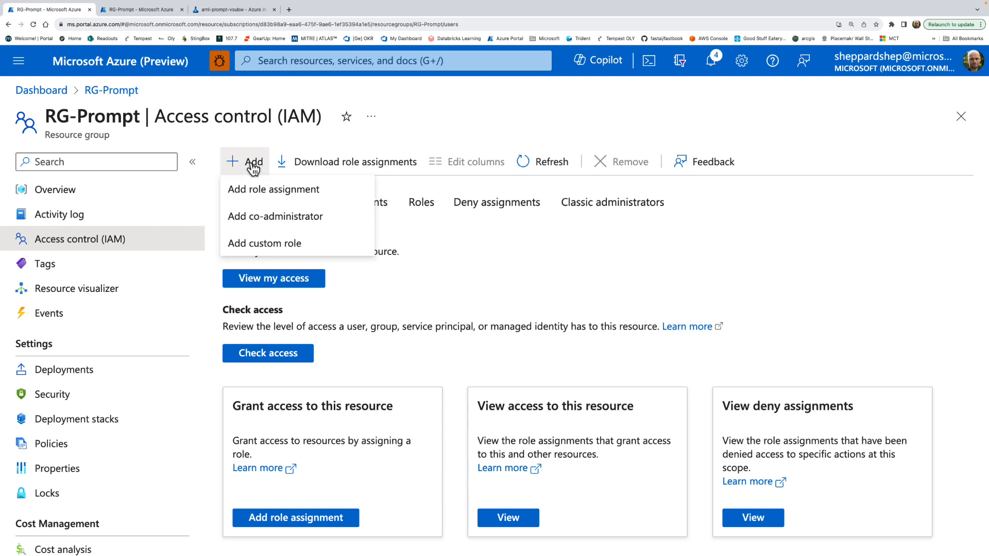
click(260, 187)
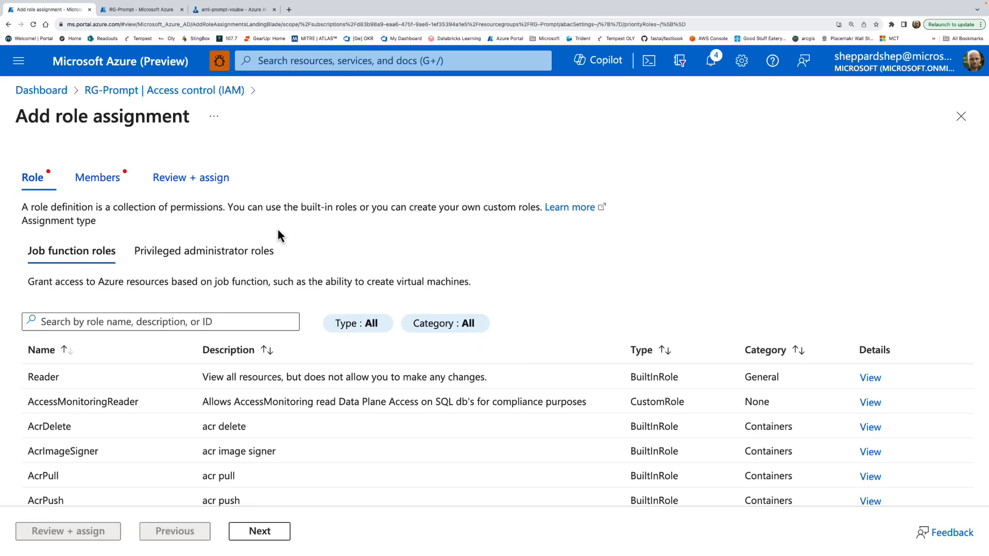
click(259, 321)
text(azure ml da)
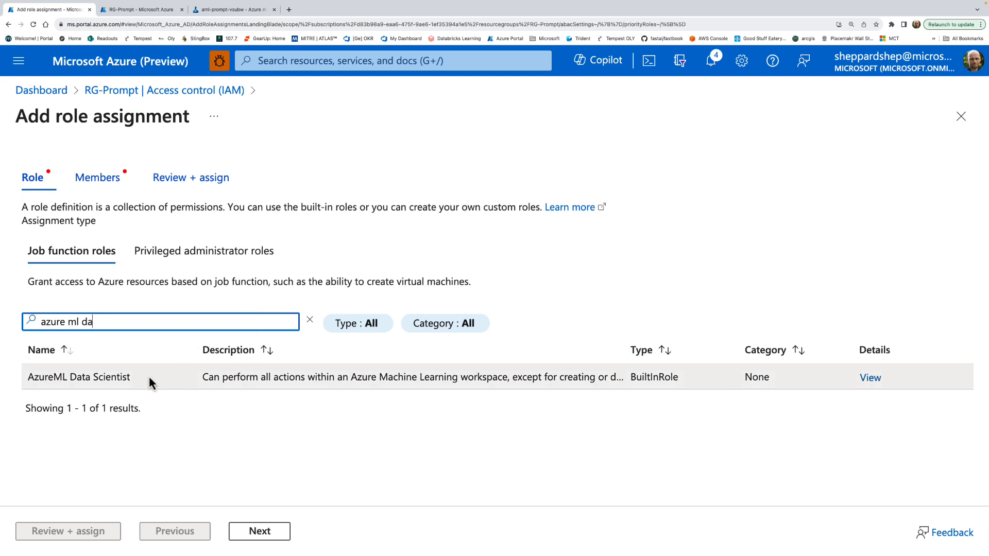
click(150, 376)
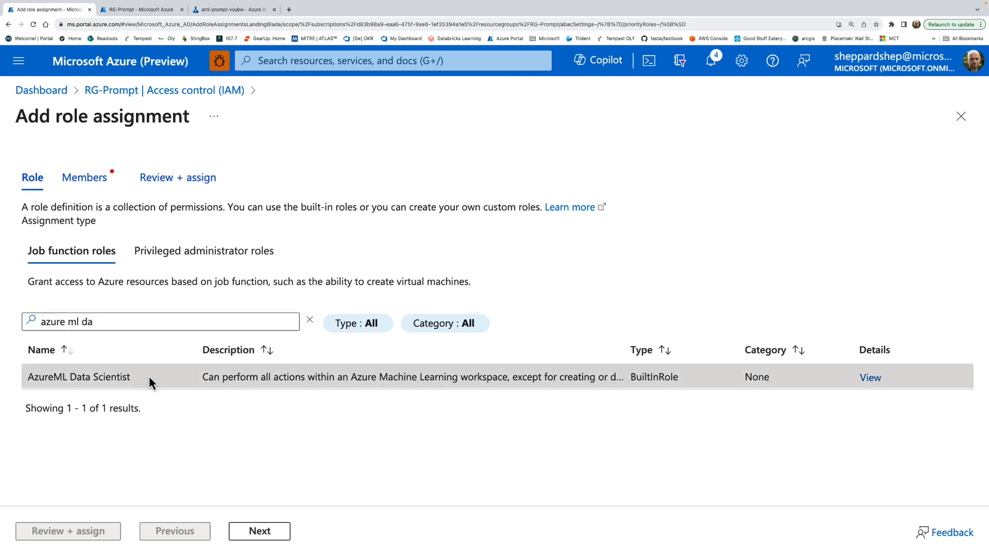
click(259, 532)
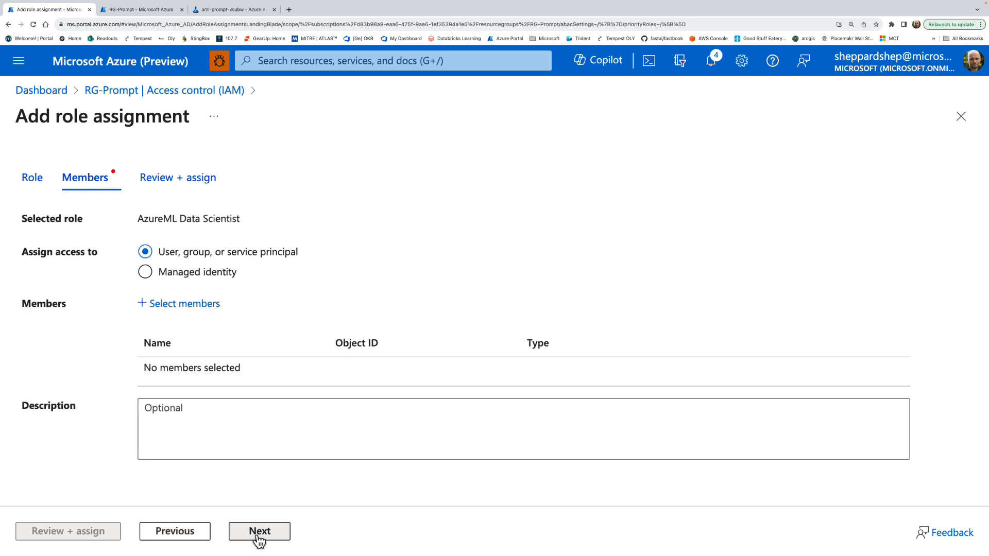
Step: Assign access to a managed identity and browse the Azure Machine Learning workspace and user-assigned identities for the endpoint
click(196, 304)
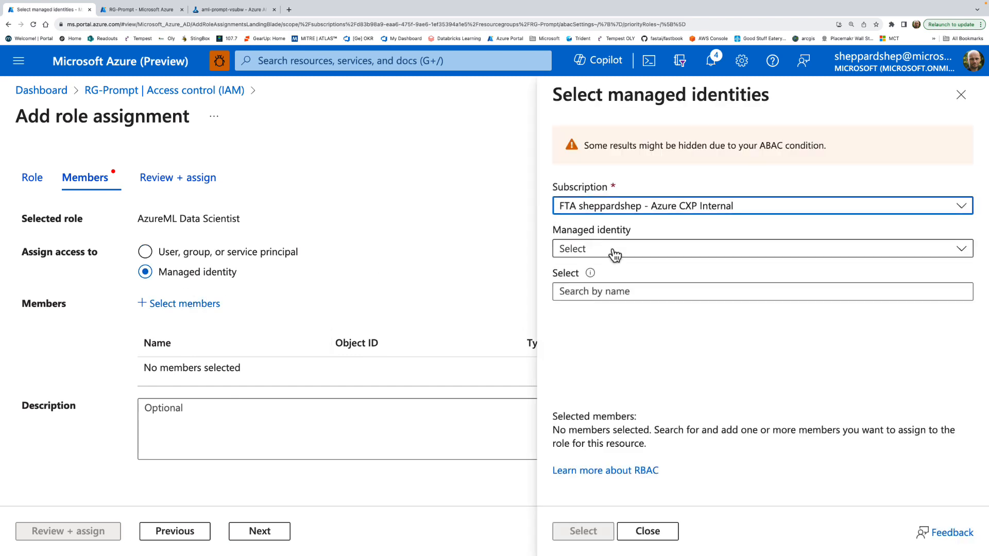
click(613, 252)
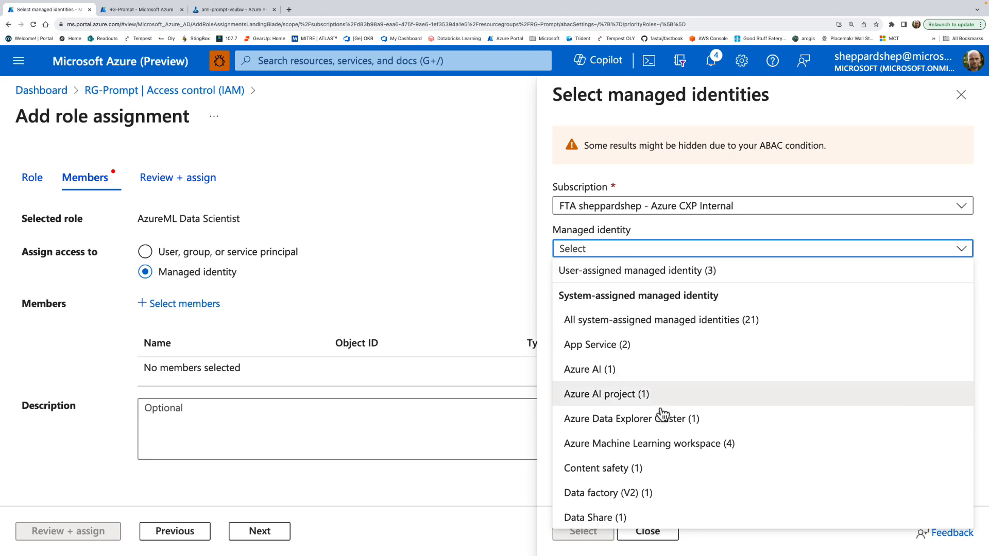
click(666, 445)
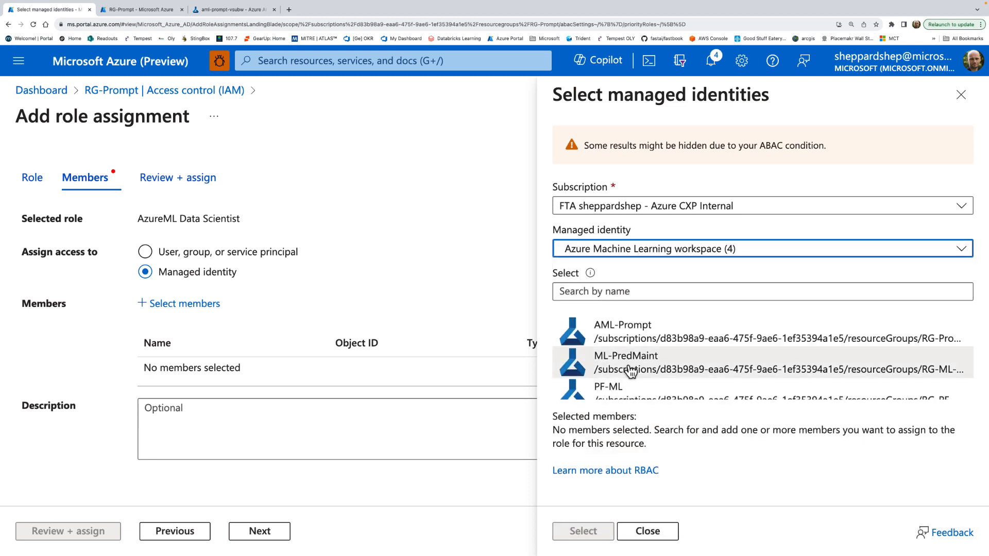
scroll(674, 362, down, 2)
scroll(613, 361, up, 2)
click(646, 249)
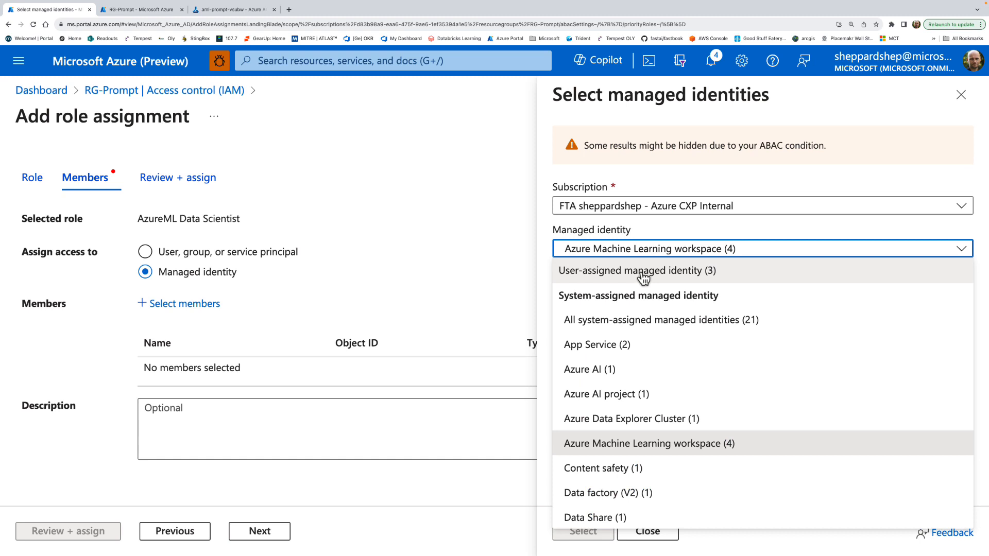
click(642, 271)
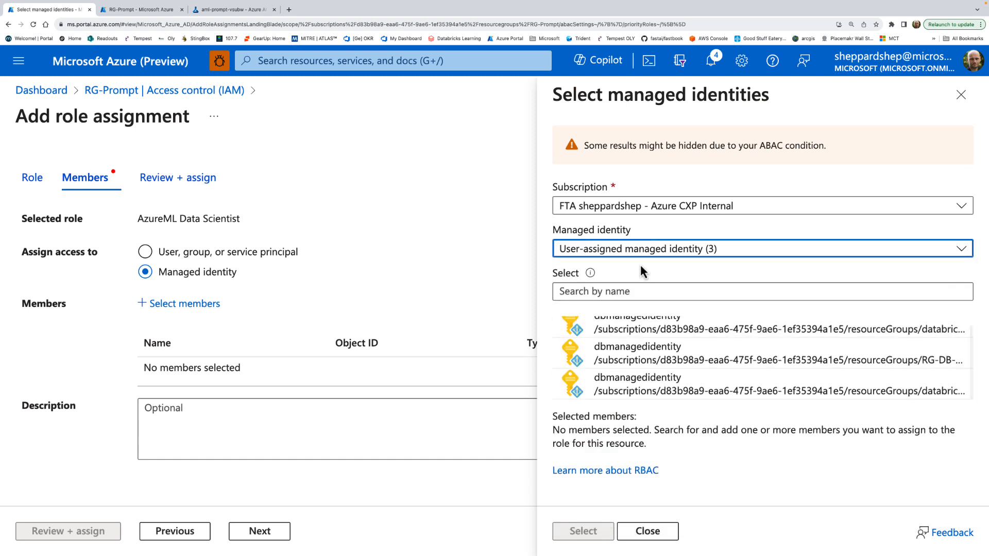
Step: Pick aml-prompt-vsubw from all system-assigned managed identities and check its name against the endpoint page in Machine Learning Studio
click(642, 252)
click(650, 322)
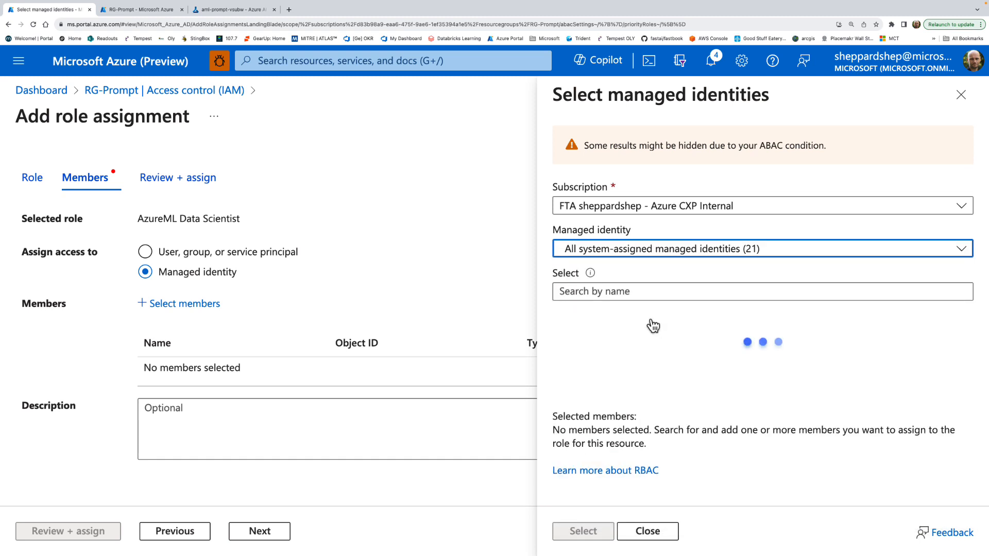
click(636, 292)
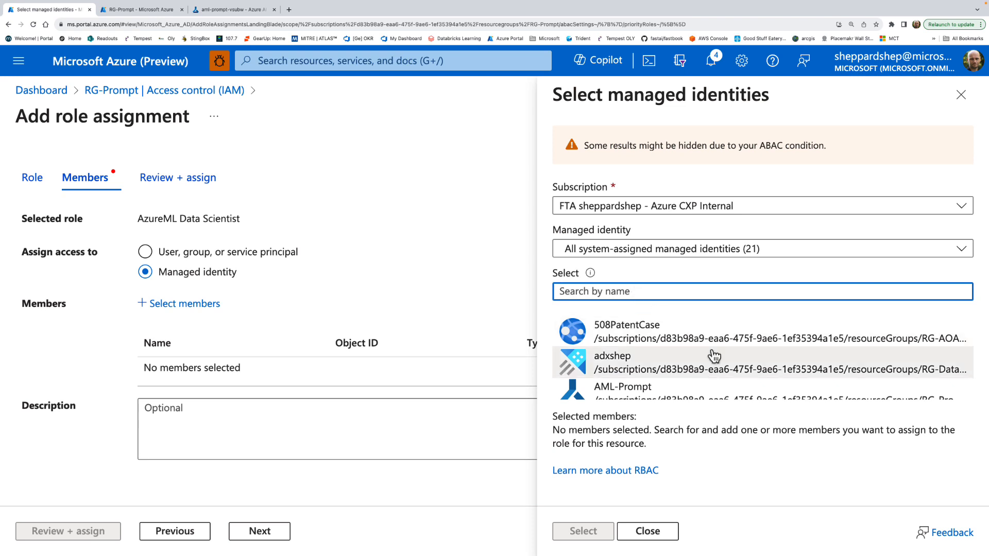
scroll(712, 350, down, 2)
scroll(711, 350, down, 1)
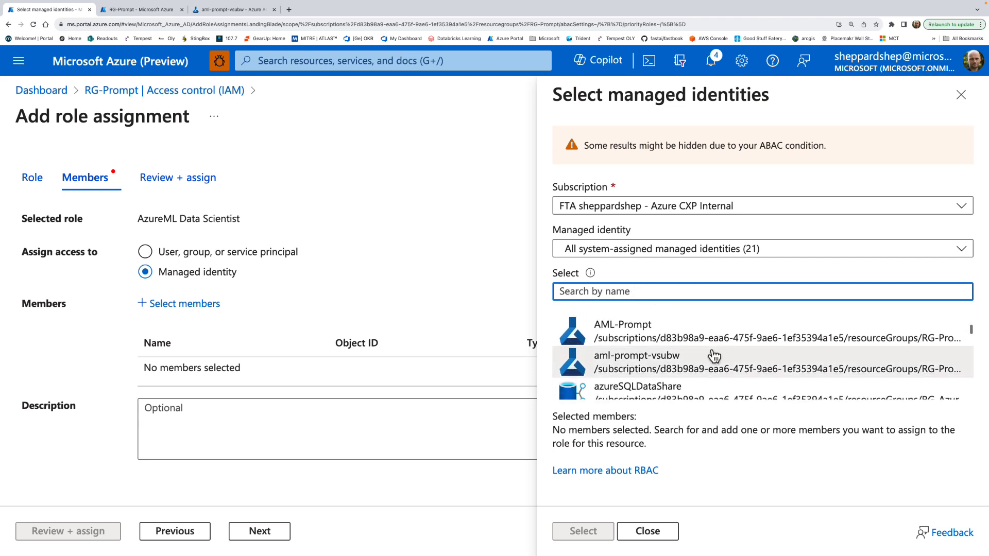
click(666, 370)
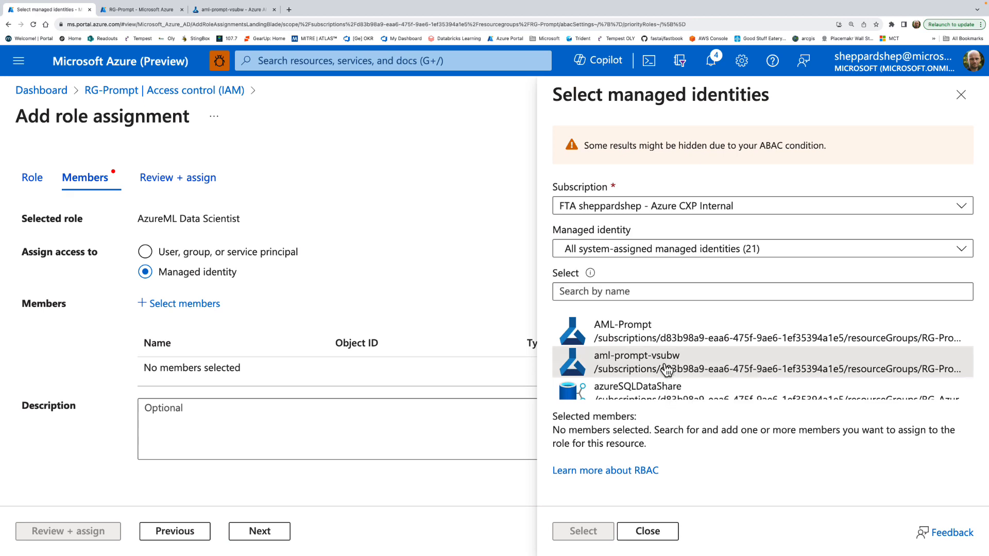
click(234, 10)
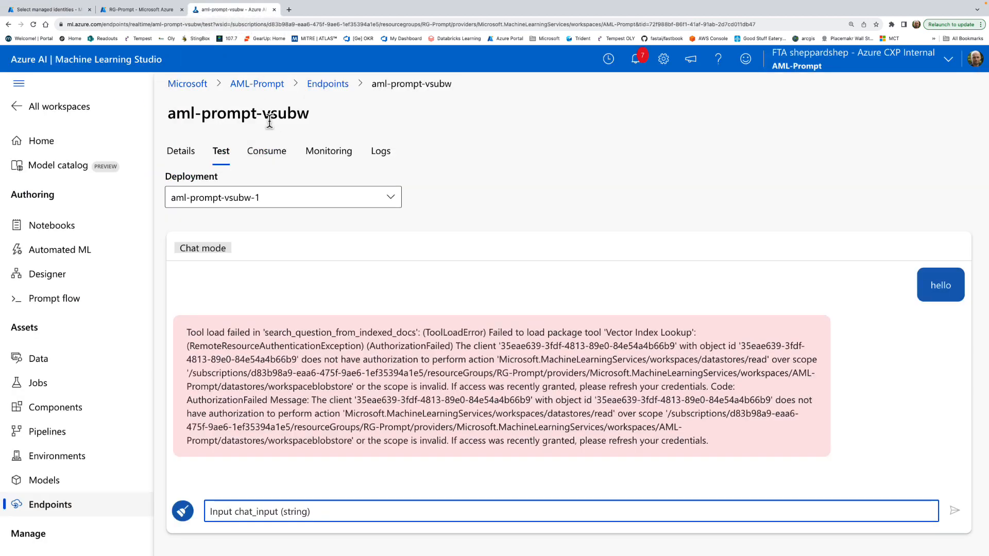
click(73, 10)
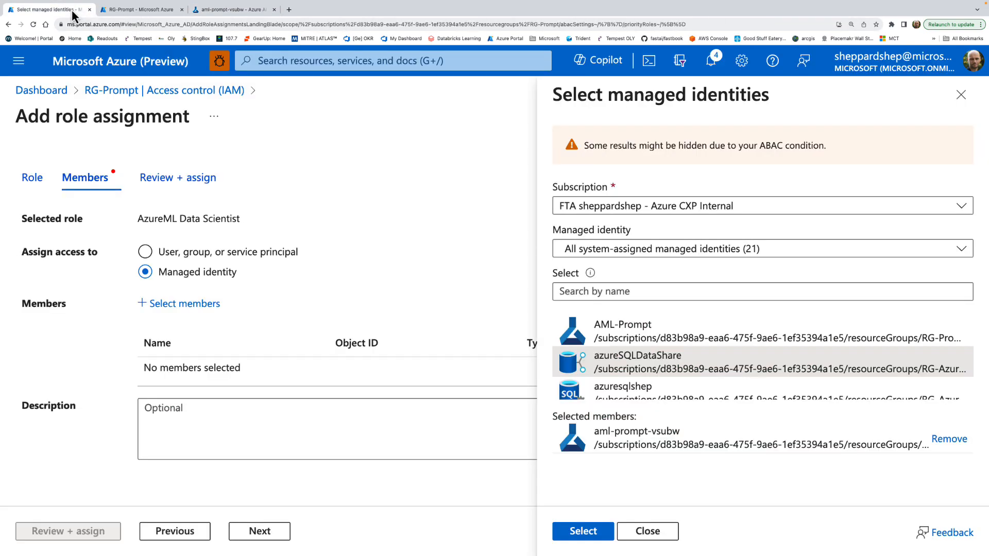
Step: Add the selected identity as the member, then review and complete the role assignment
click(591, 531)
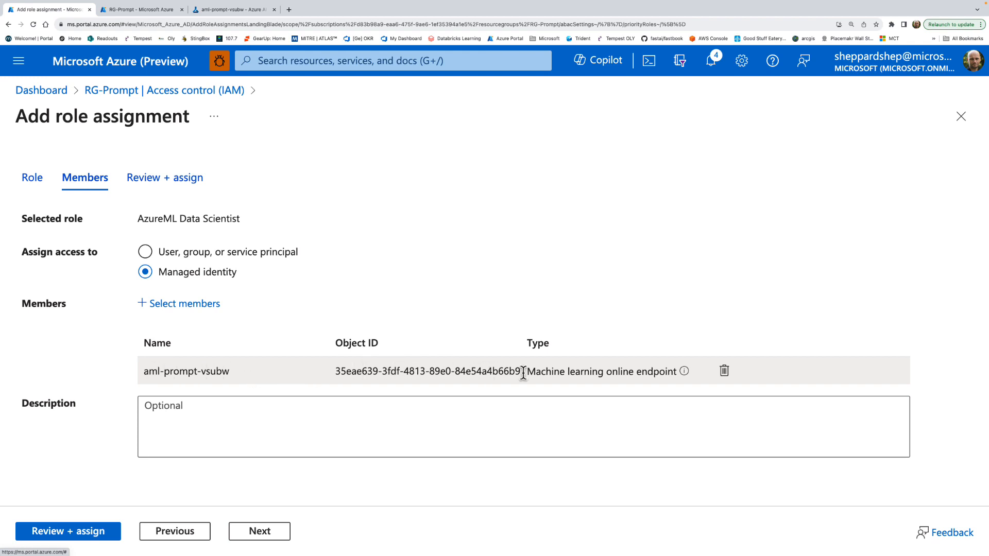
click(284, 544)
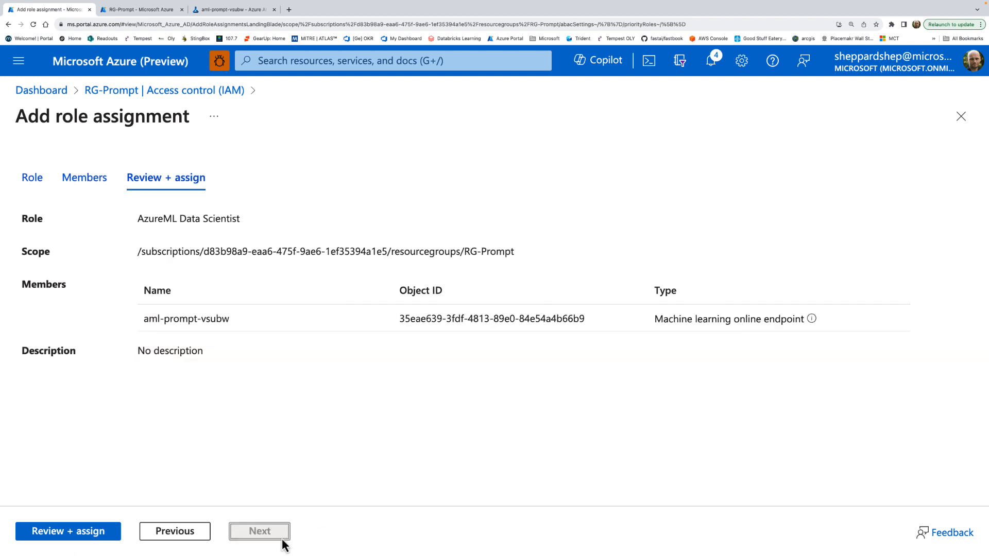
click(74, 532)
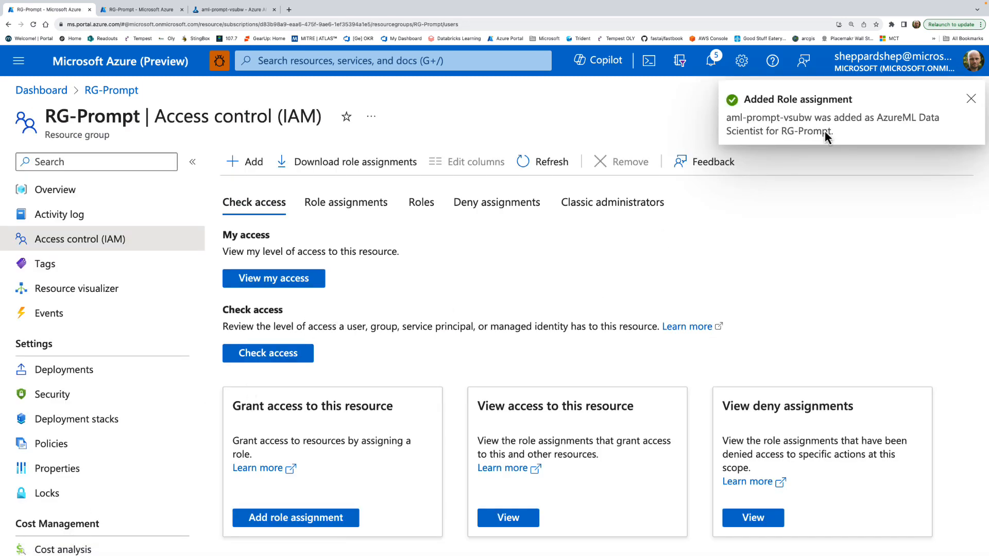
Step: Return to the aml-prompt-vsubw test chat in Machine Learning Studio, send "test" and ask "what is included in perksplus"
click(138, 12)
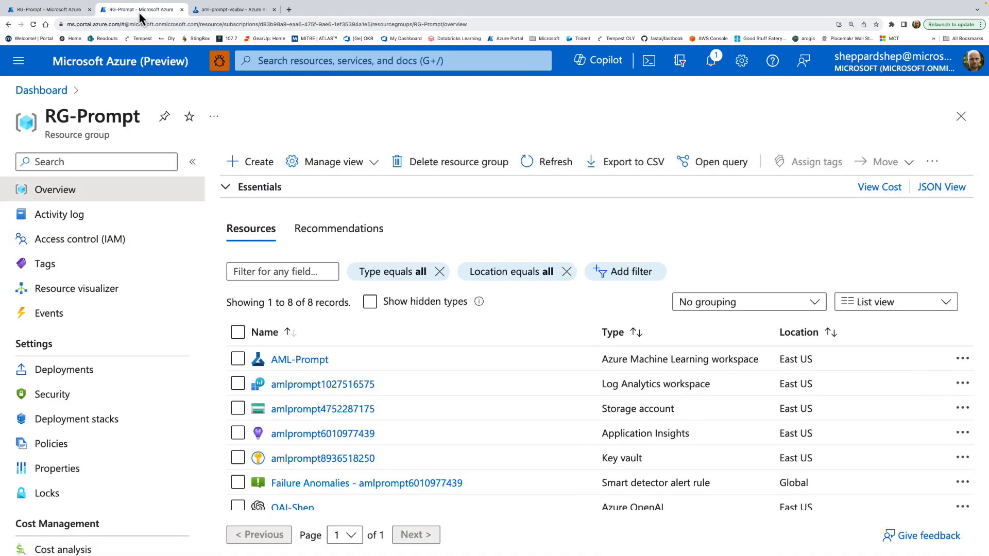
click(222, 14)
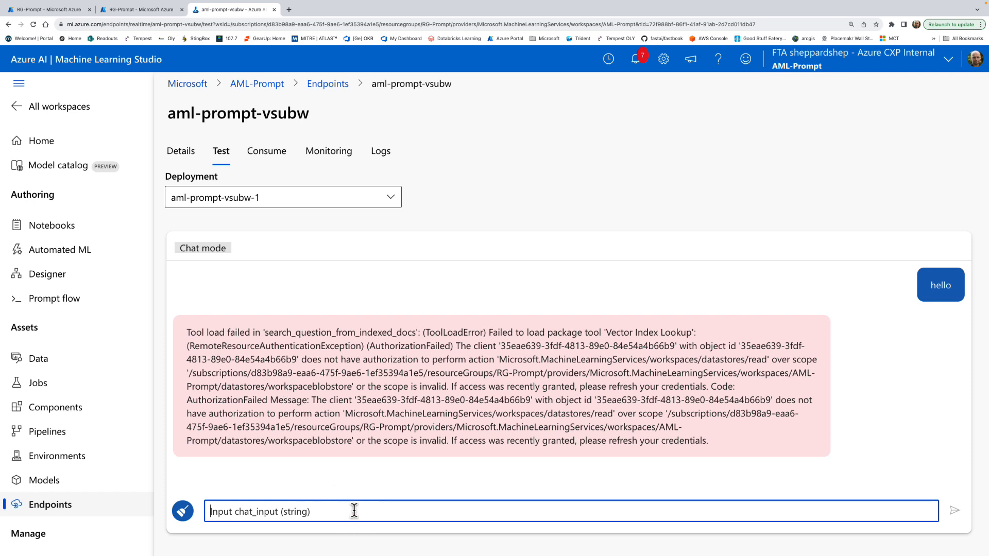
click(252, 511)
text(tes)
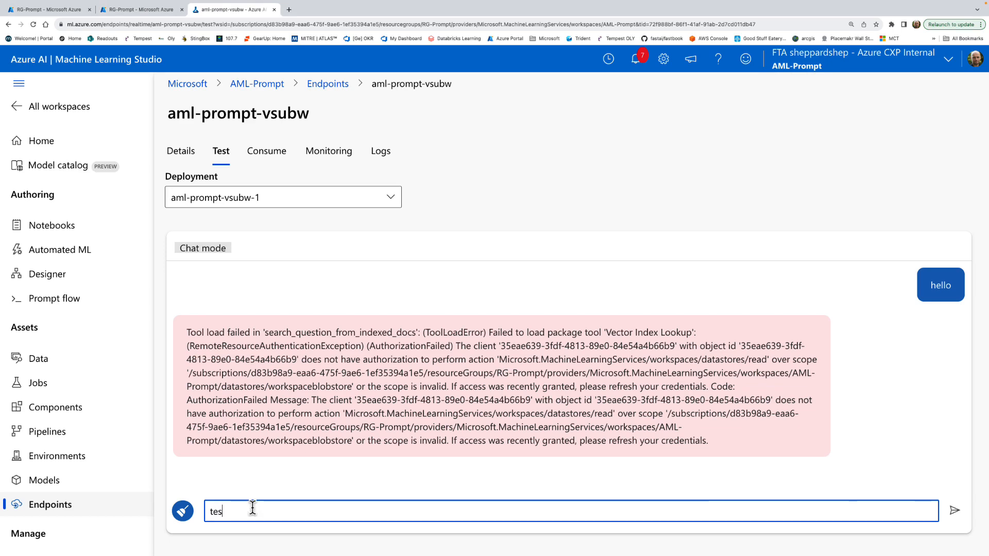
text(t)
key(Return)
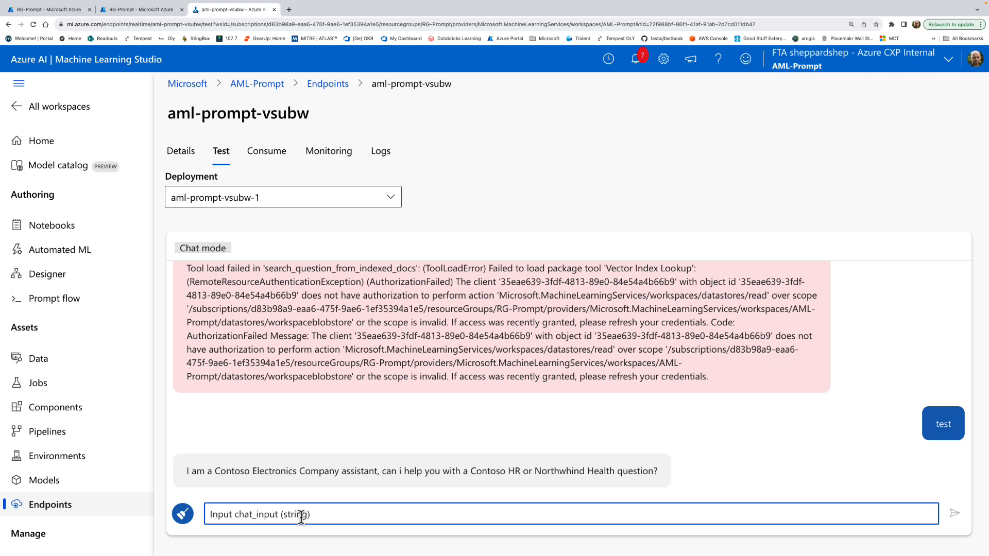
text(what is included in perksplus)
key(Return)
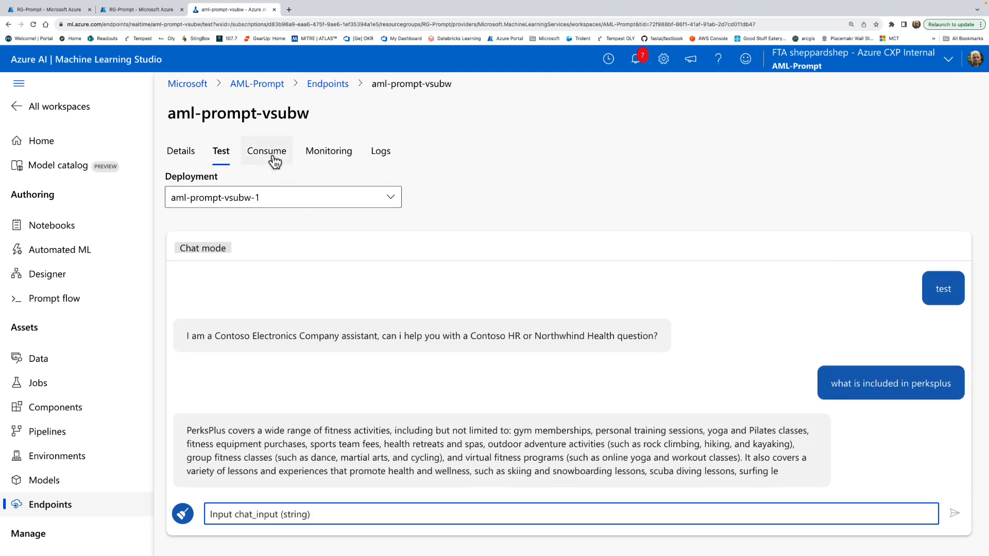
Step: Examine the endpoint's consumption details, including the REST endpoint, authentication keys and Python sample code
click(268, 154)
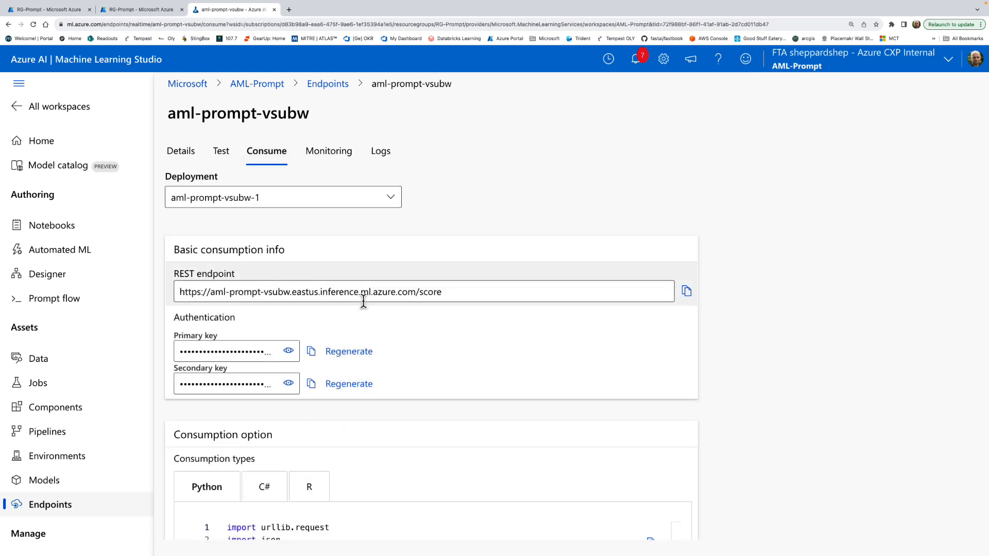
scroll(356, 424, down, 1)
scroll(359, 429, down, 3)
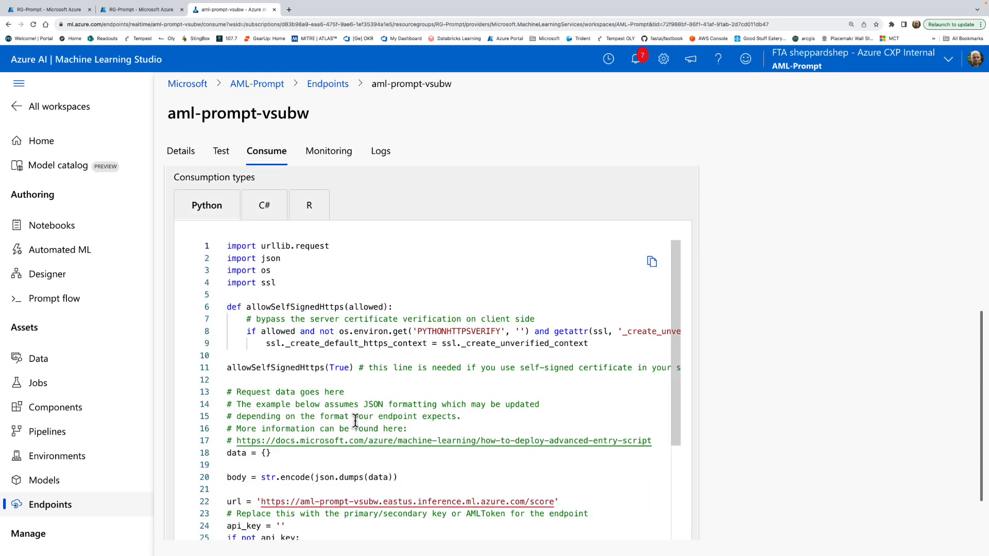
scroll(359, 287, down, 5)
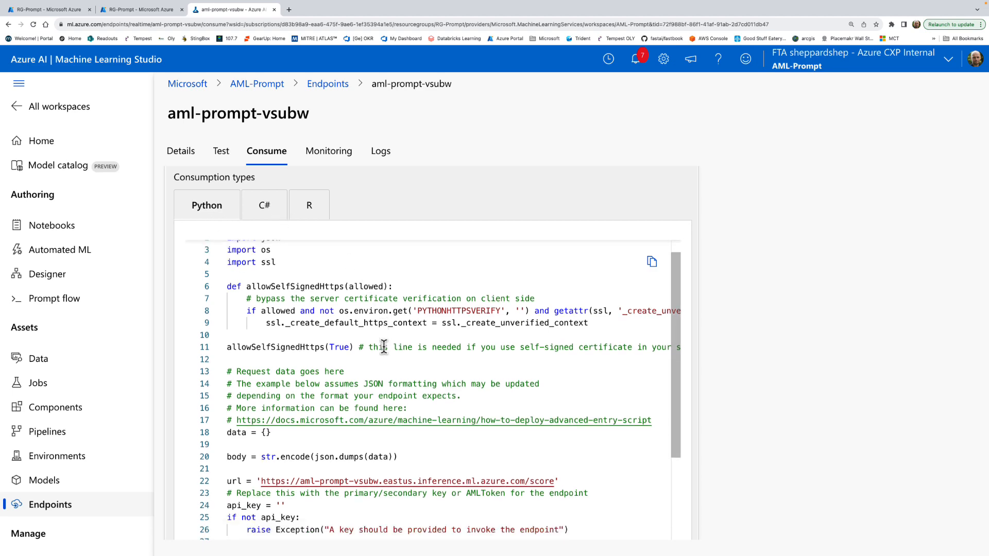
scroll(382, 337, up, 5)
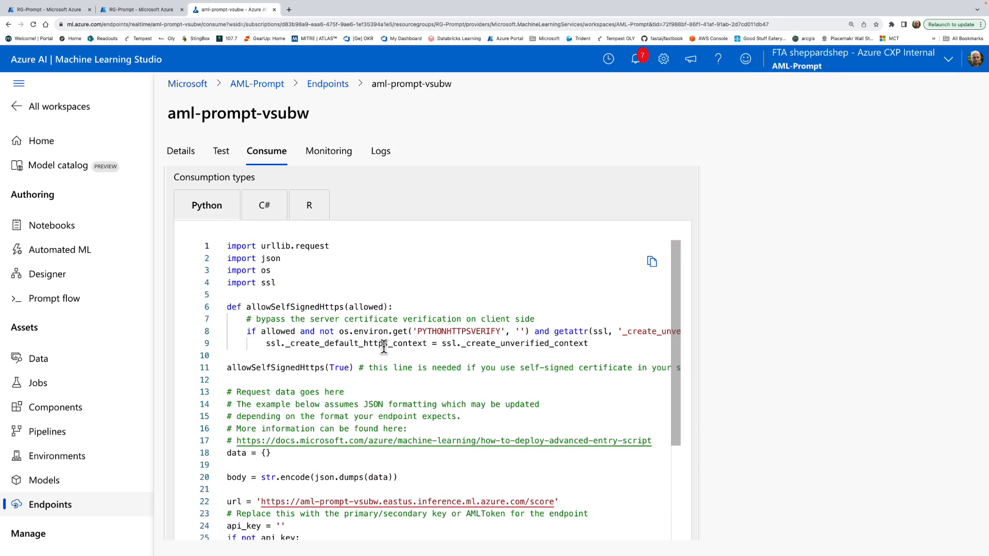
Step: Leave the endpoint page and reopen the Chat-HRDocs flow from the workspace's prompt flows
click(330, 84)
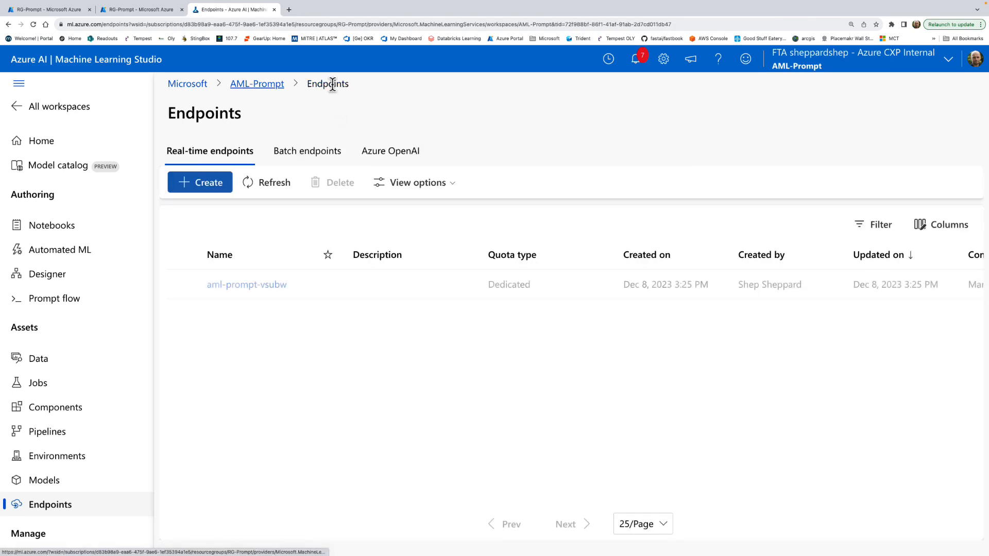
click(283, 85)
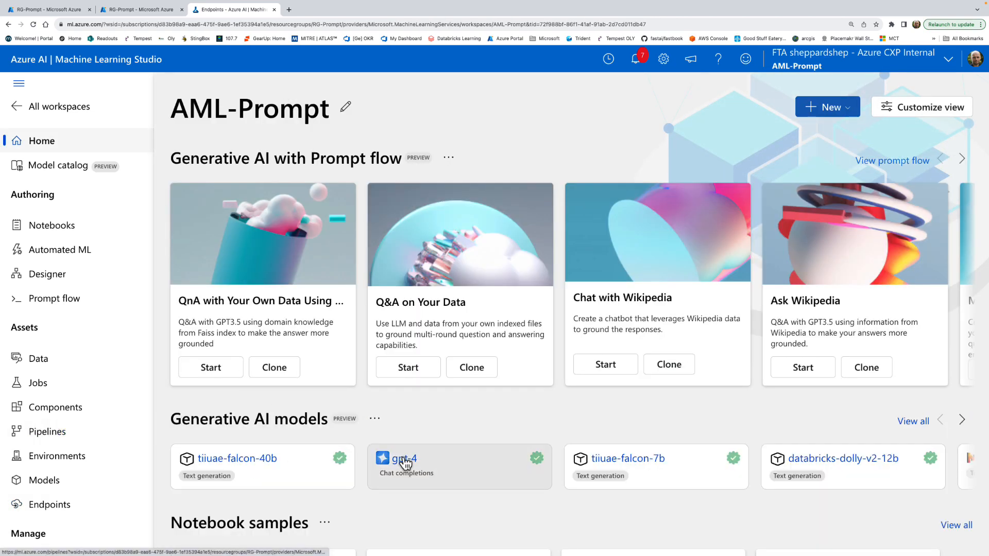
click(57, 508)
click(85, 307)
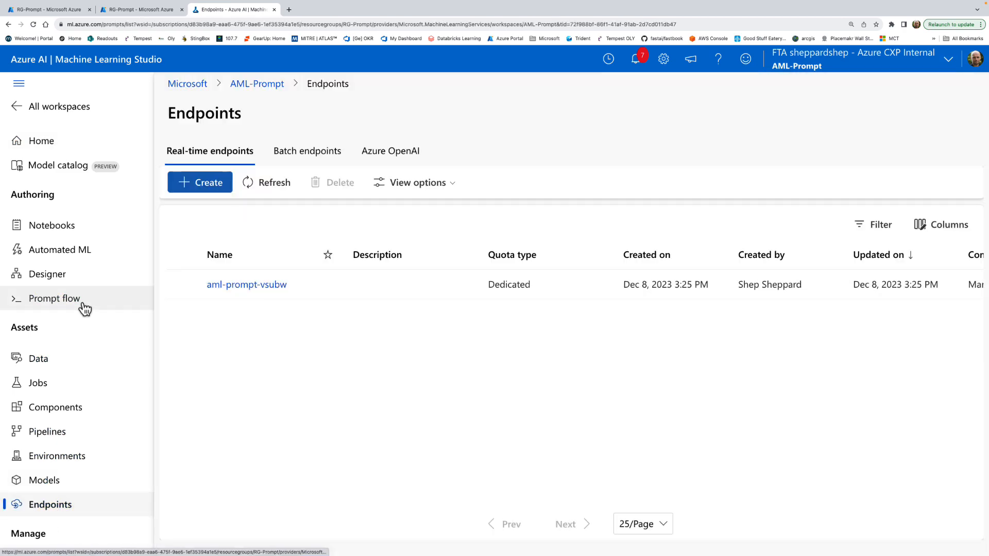
click(284, 290)
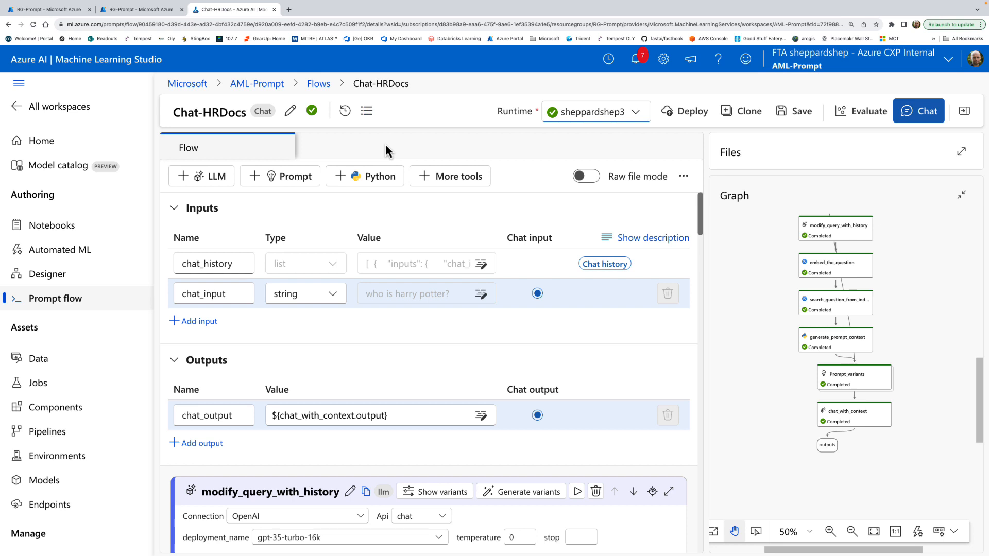
Step: View the basic settings for a batch run and evaluation of Chat-HRDocs, close them unsubmitted and look over the flow
click(858, 116)
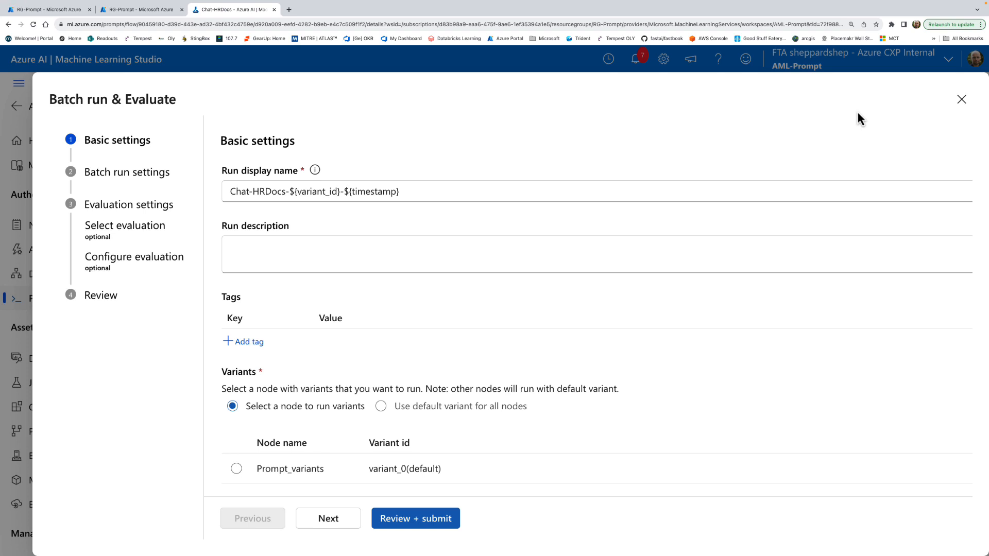
click(962, 99)
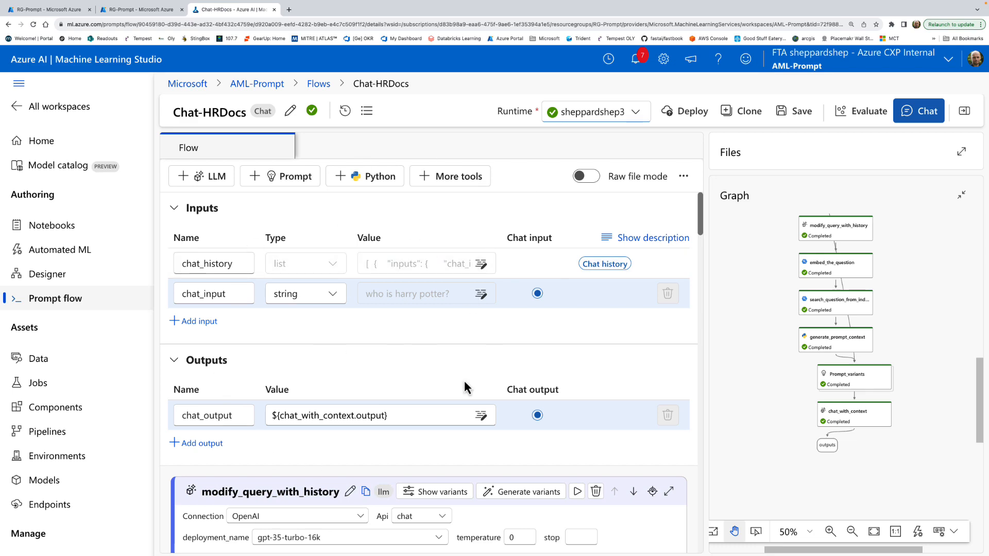
scroll(465, 386, down, 15)
scroll(465, 386, up, 15)
scroll(741, 274, up, 1)
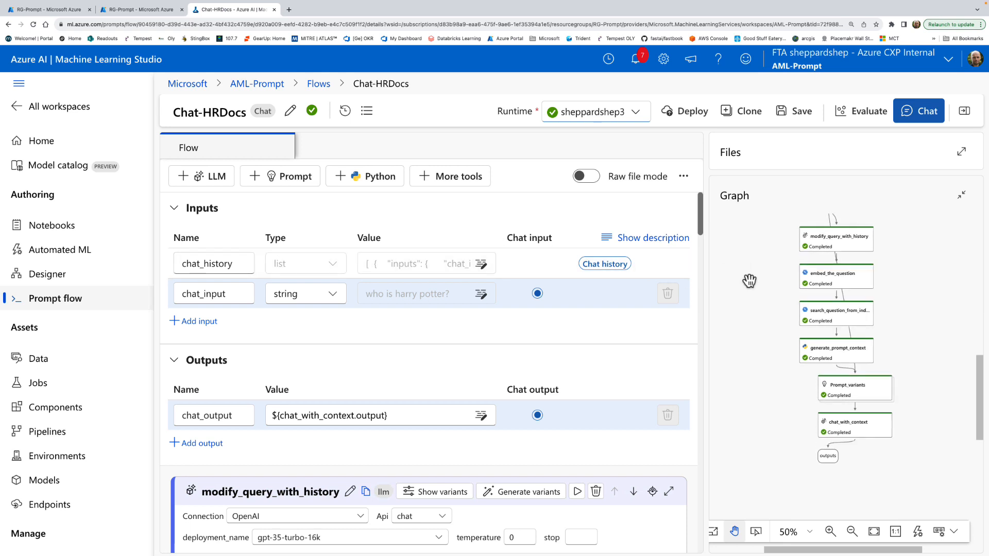